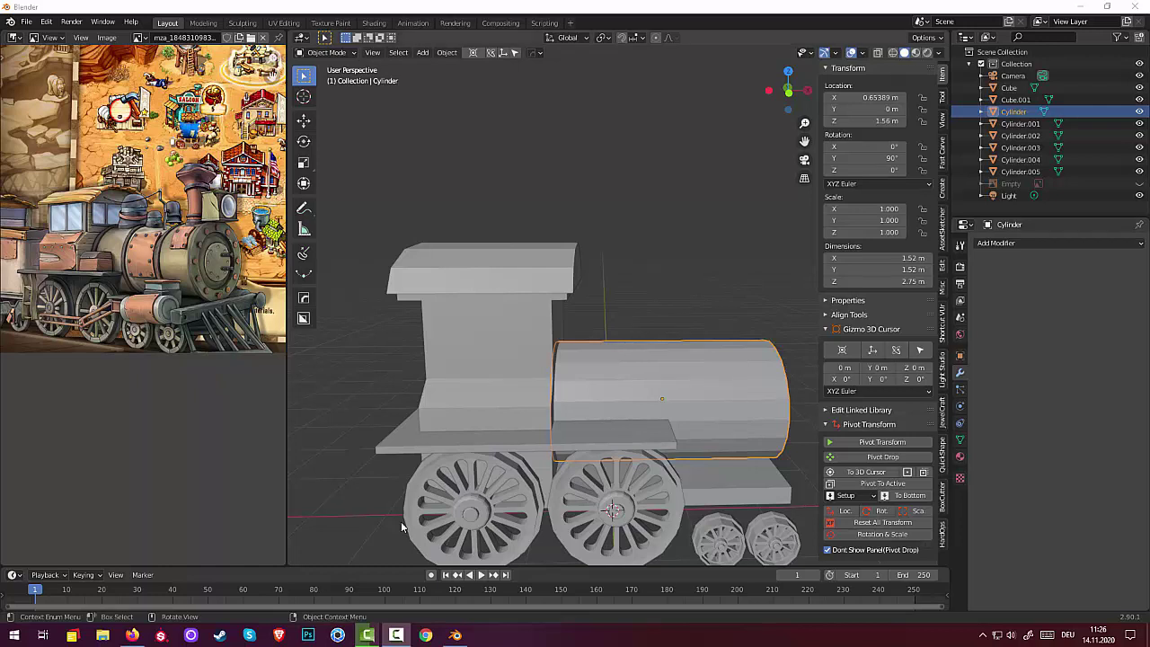
- Enter Edit Mode on the boiler and add an edge loop near its cab end
left_click(592, 381, "shift")
left_click(629, 382)
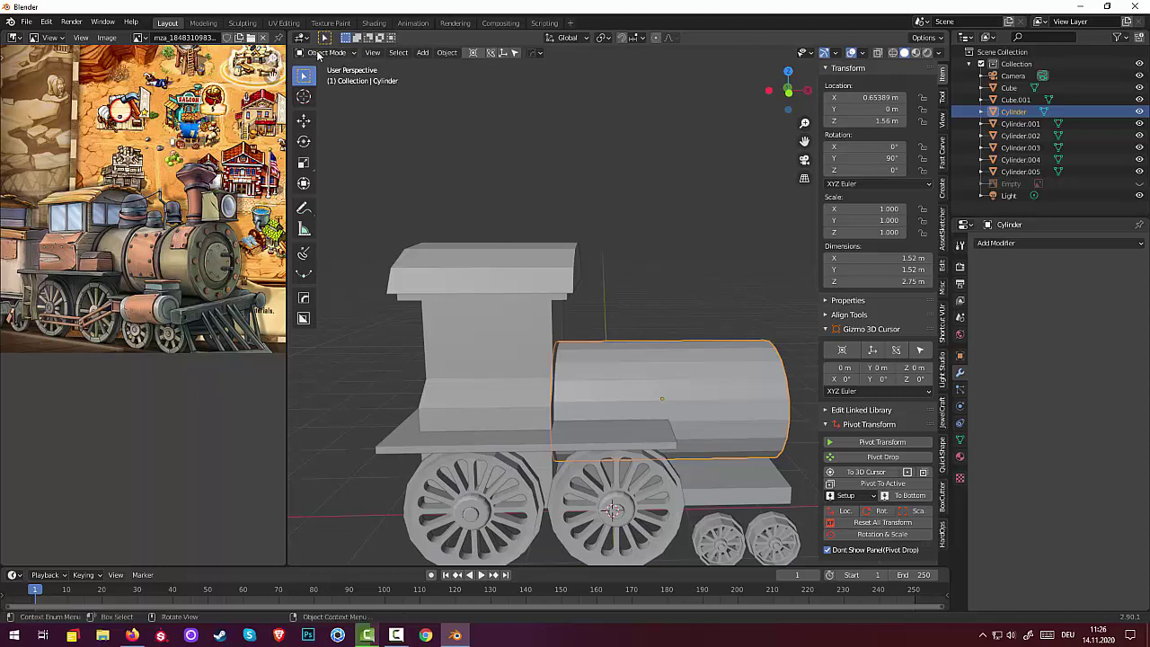
left_click(326, 52)
left_click(333, 79)
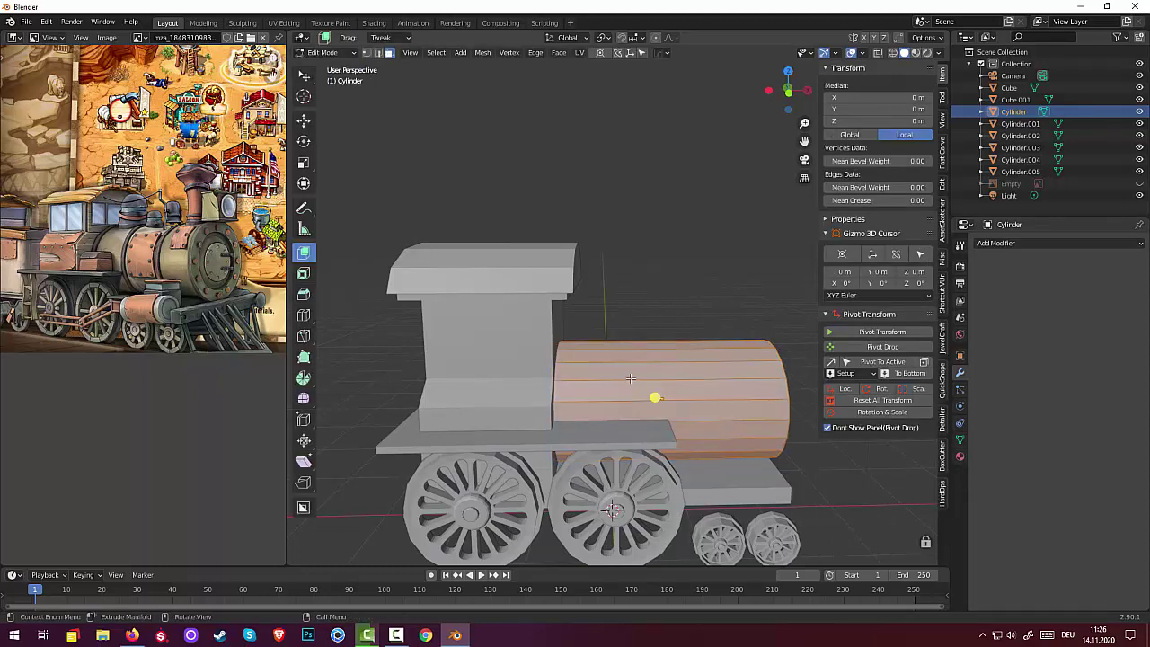
key("ctrl+r")
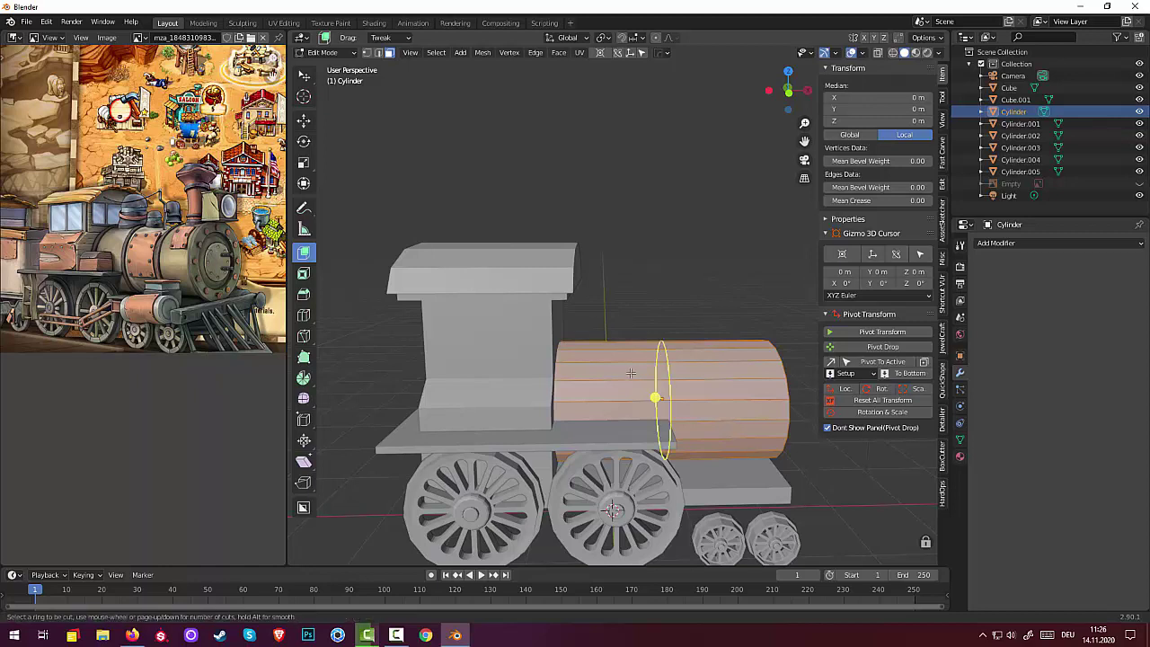
left_click(631, 372)
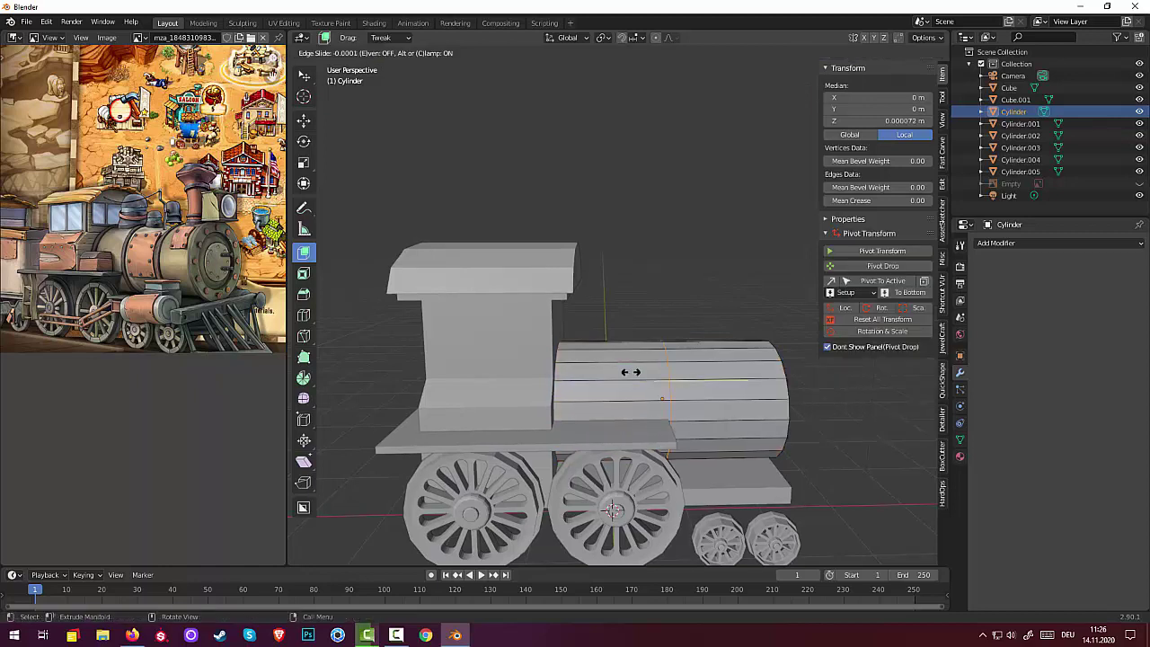
right_click(631, 370)
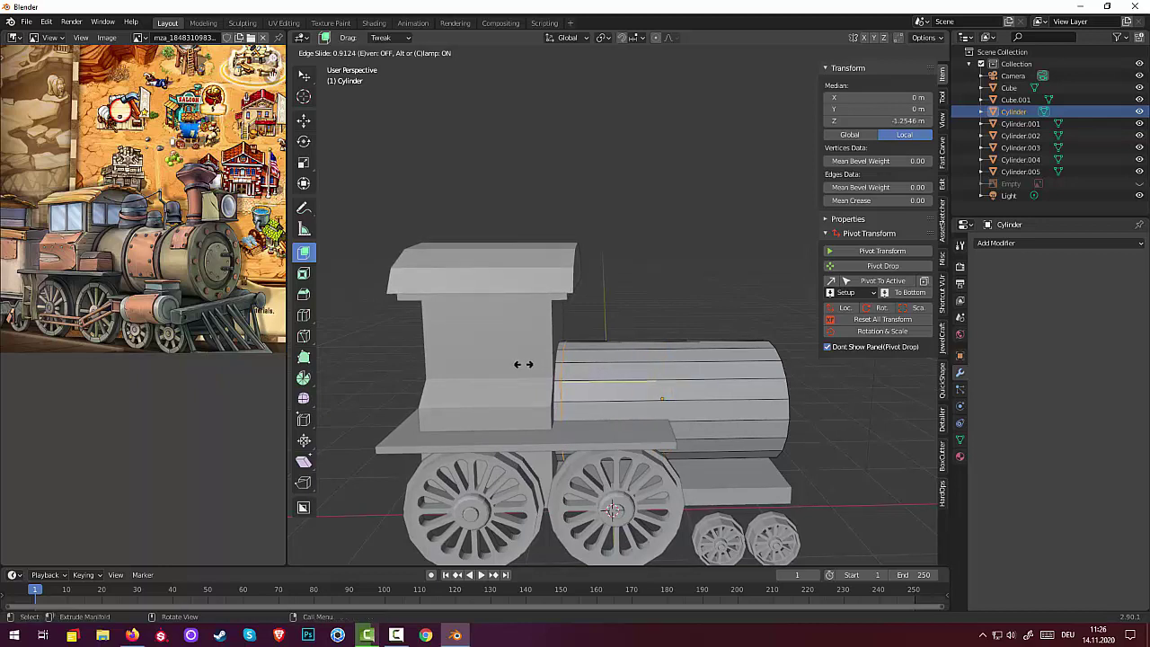
left_click(523, 364)
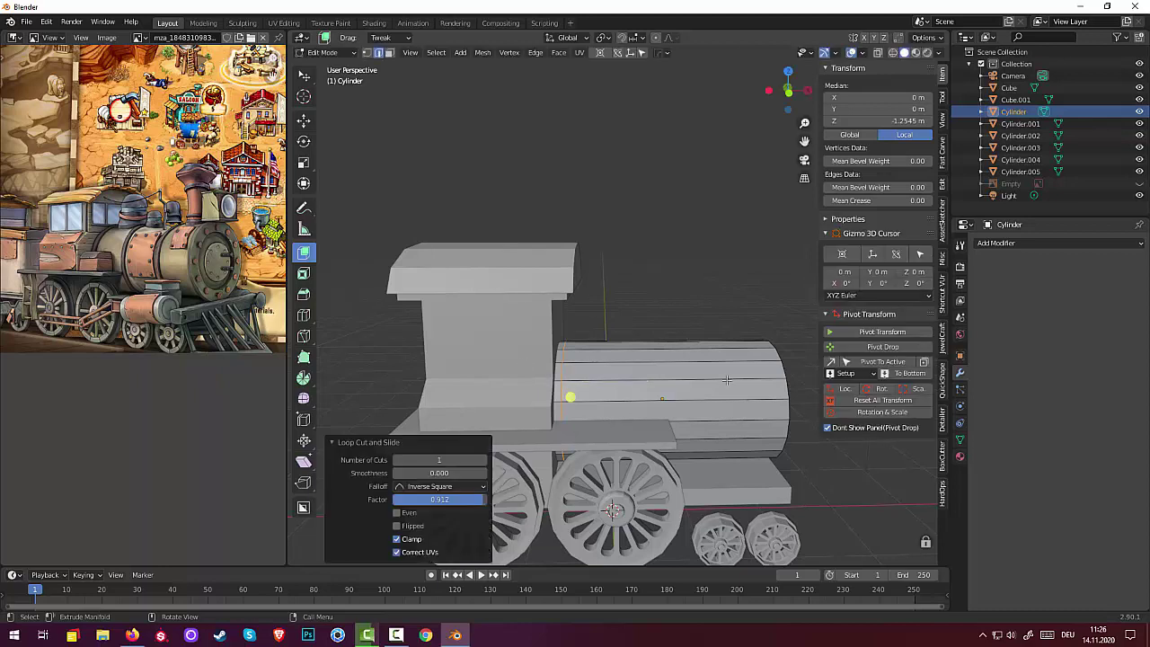
- Cut a second loop toward the boiler's middle and bevel it into a 0.0397 m band
left_click(635, 384)
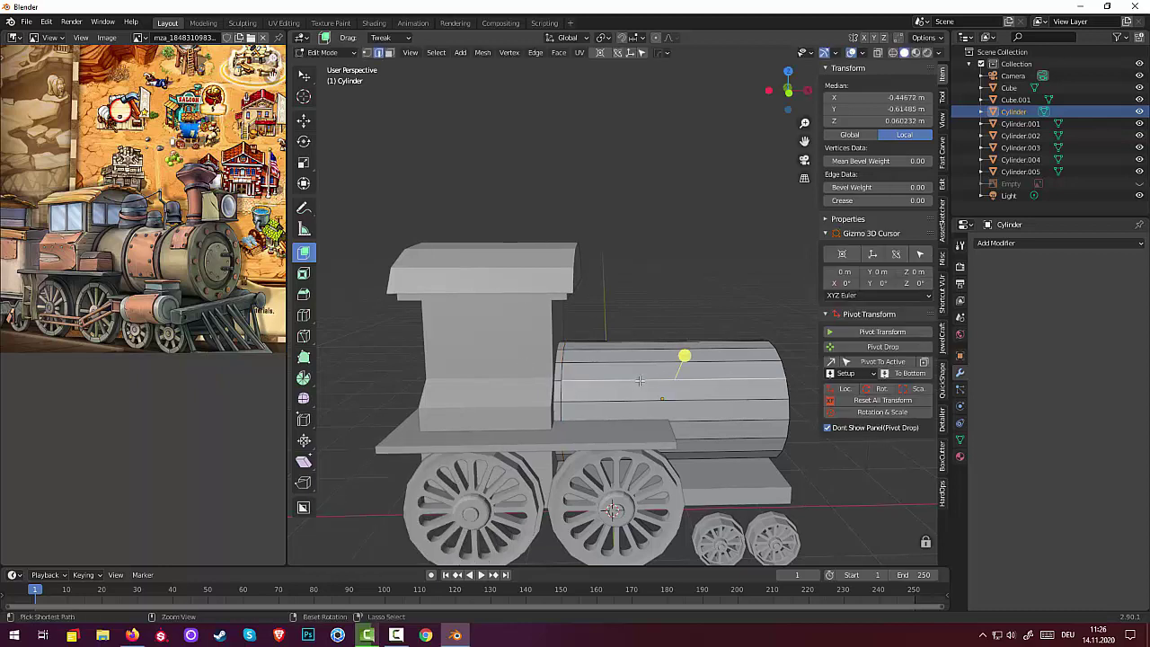
key("ctrl+r")
left_click(639, 381)
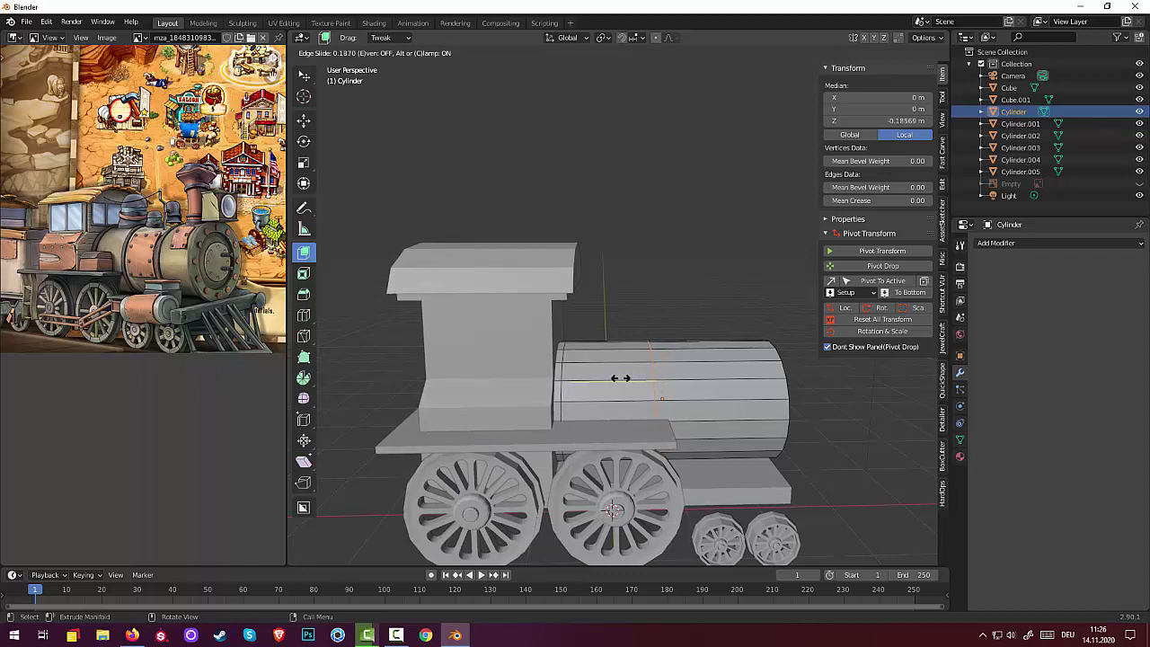
left_click(618, 378)
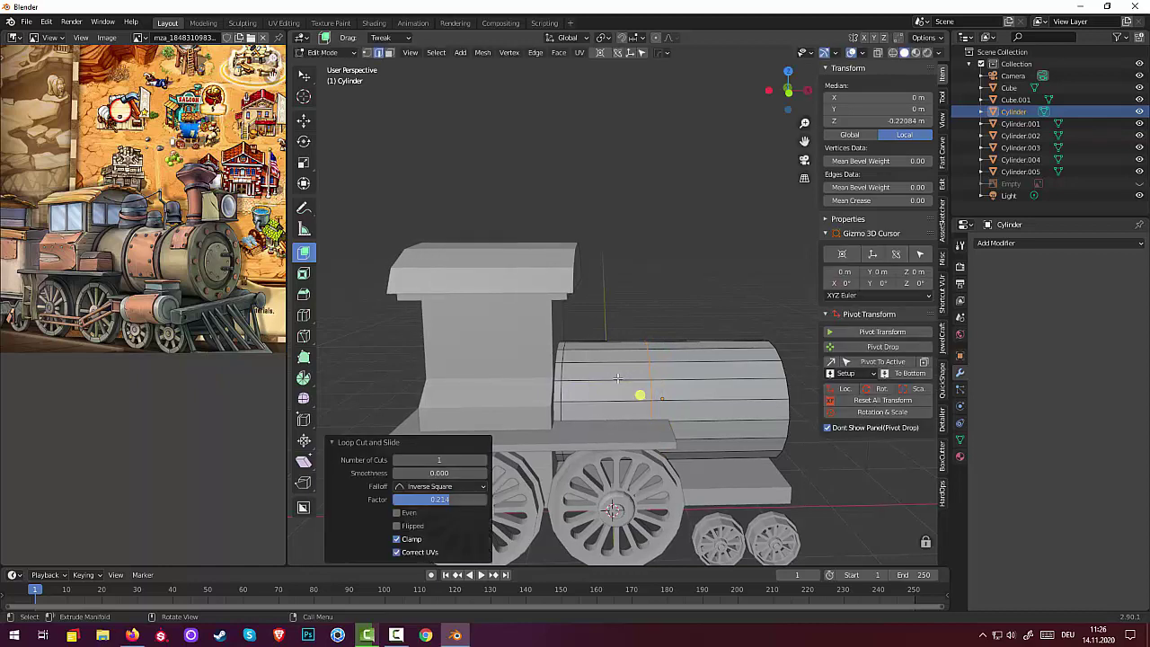
key("ctrl+b")
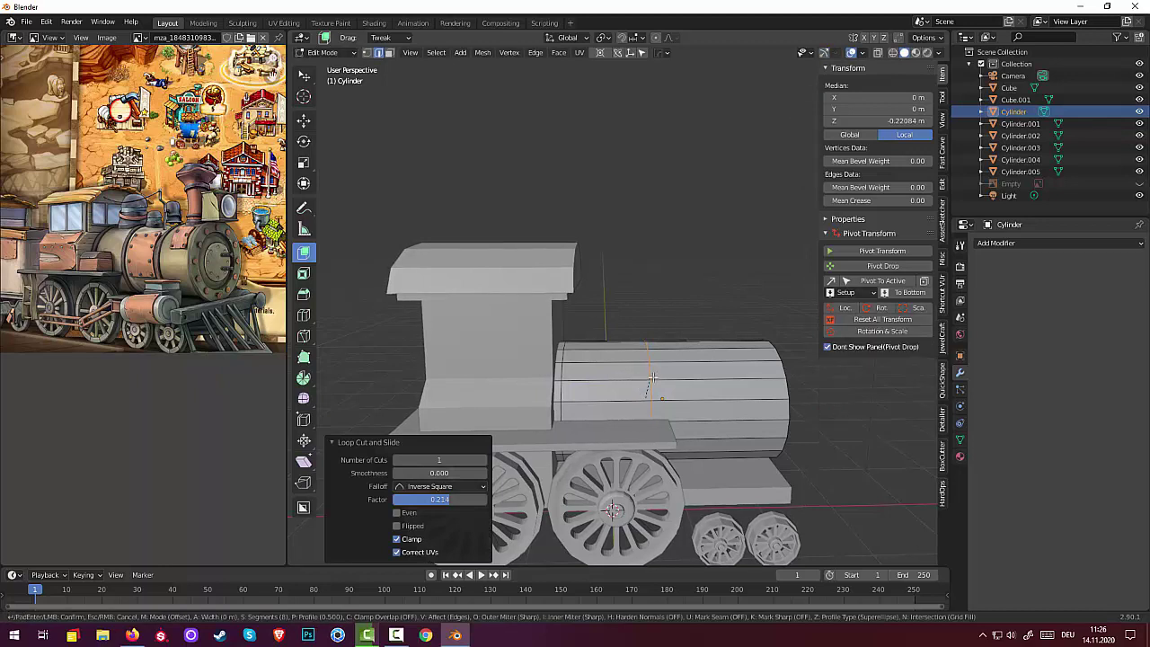
scroll(670, 367, "down", 5)
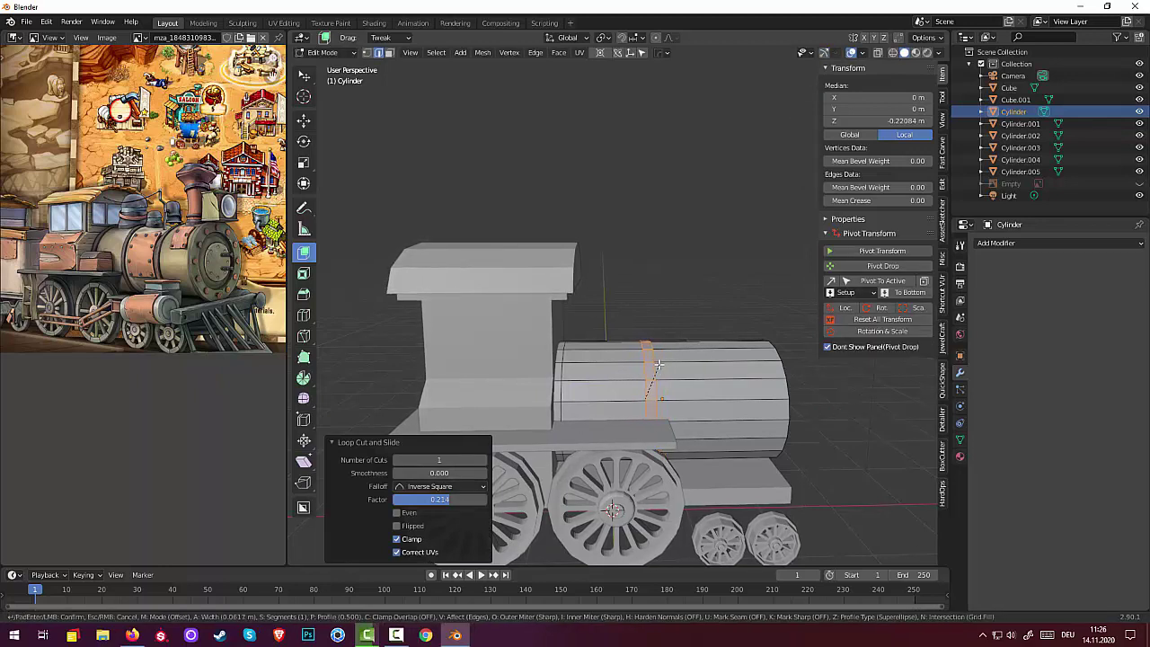
left_click(655, 365)
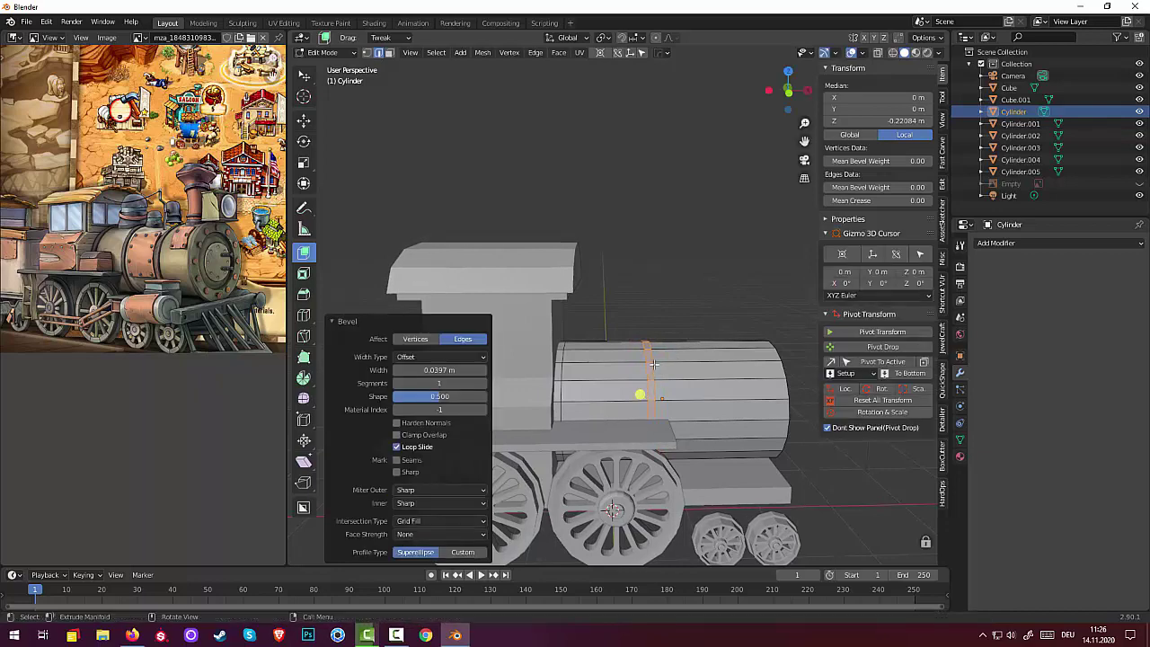
- Cut a loop near the boiler's front and bevel it into a narrow 0.0416 m band
left_click(704, 380)
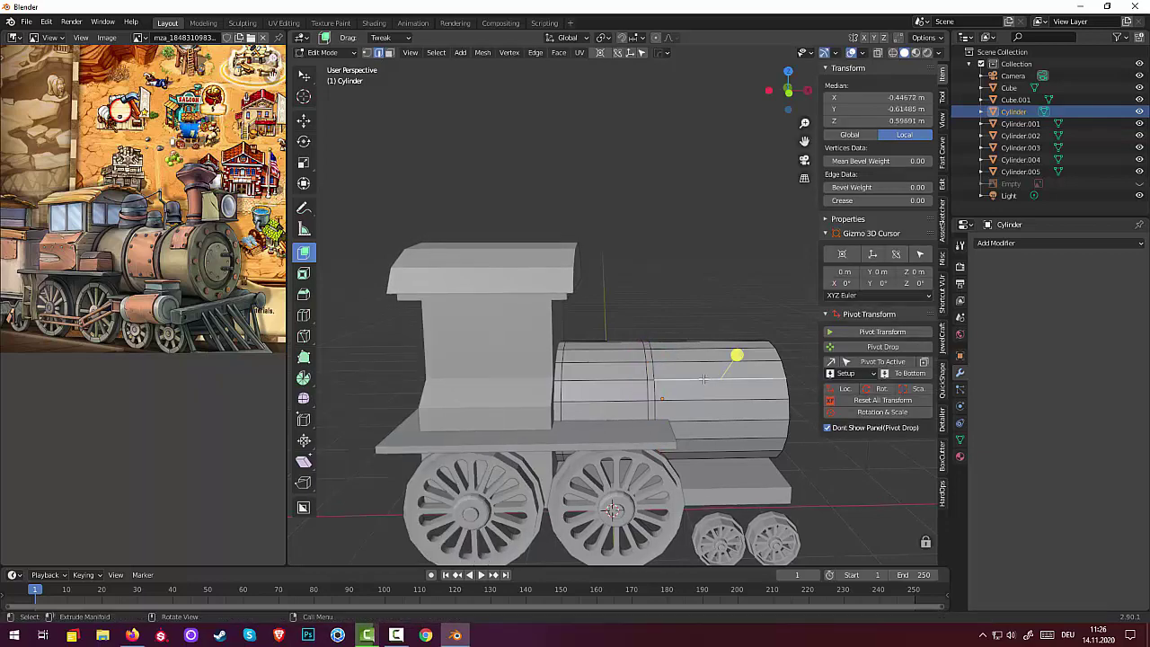
key("ctrl+r")
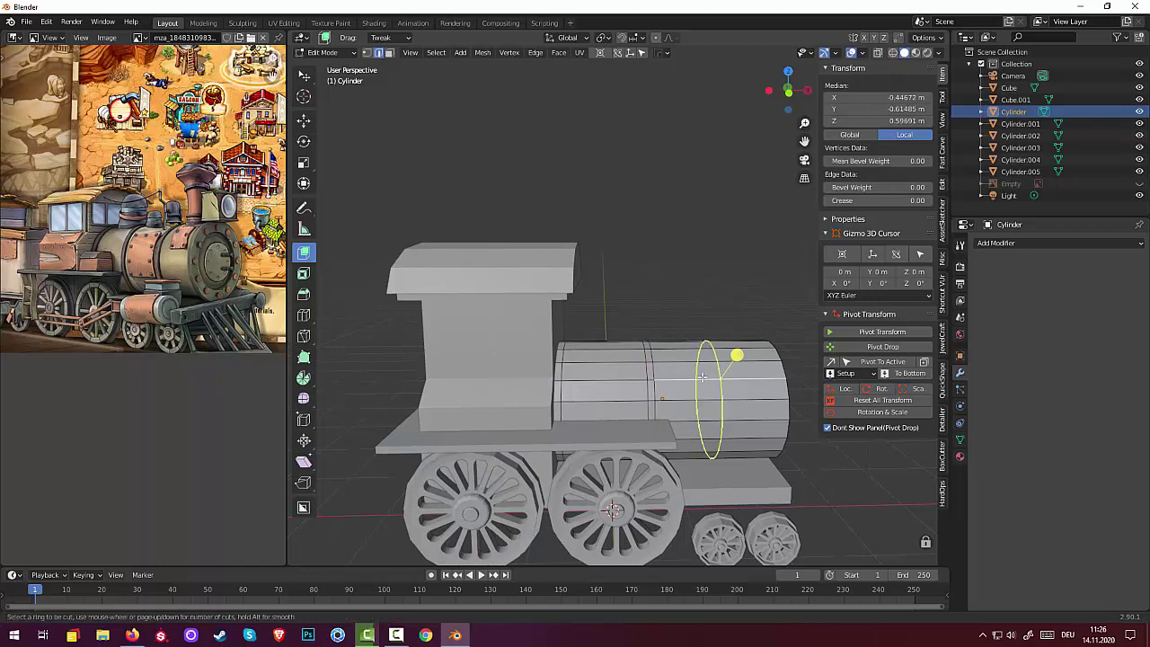
left_click(704, 378)
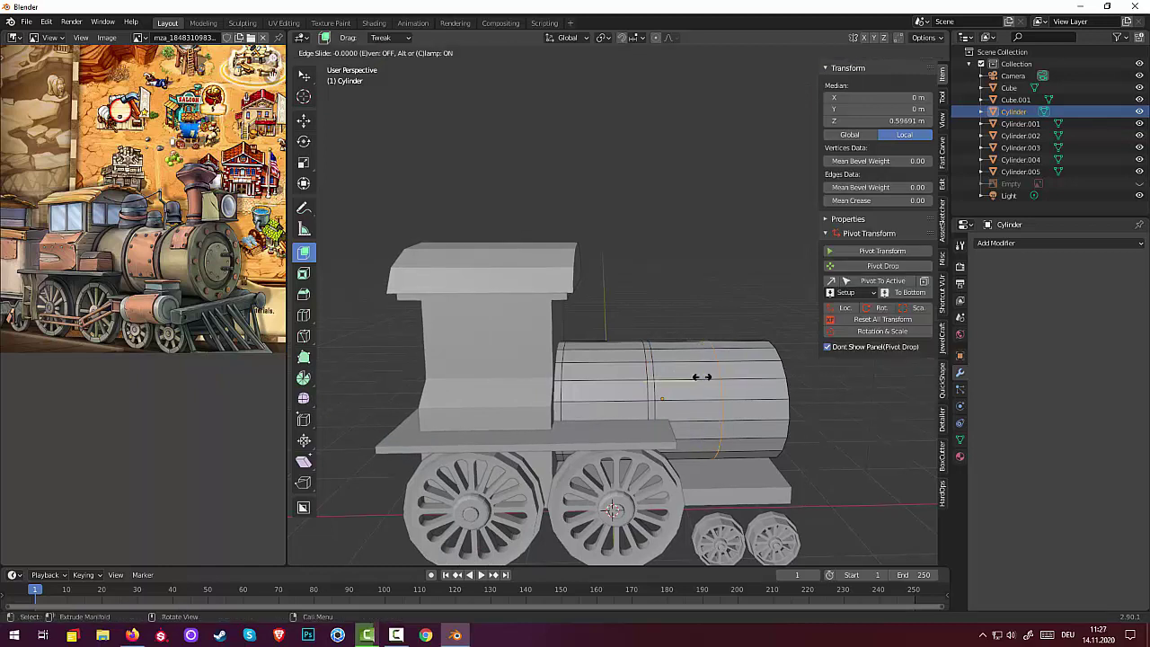
left_click(700, 377)
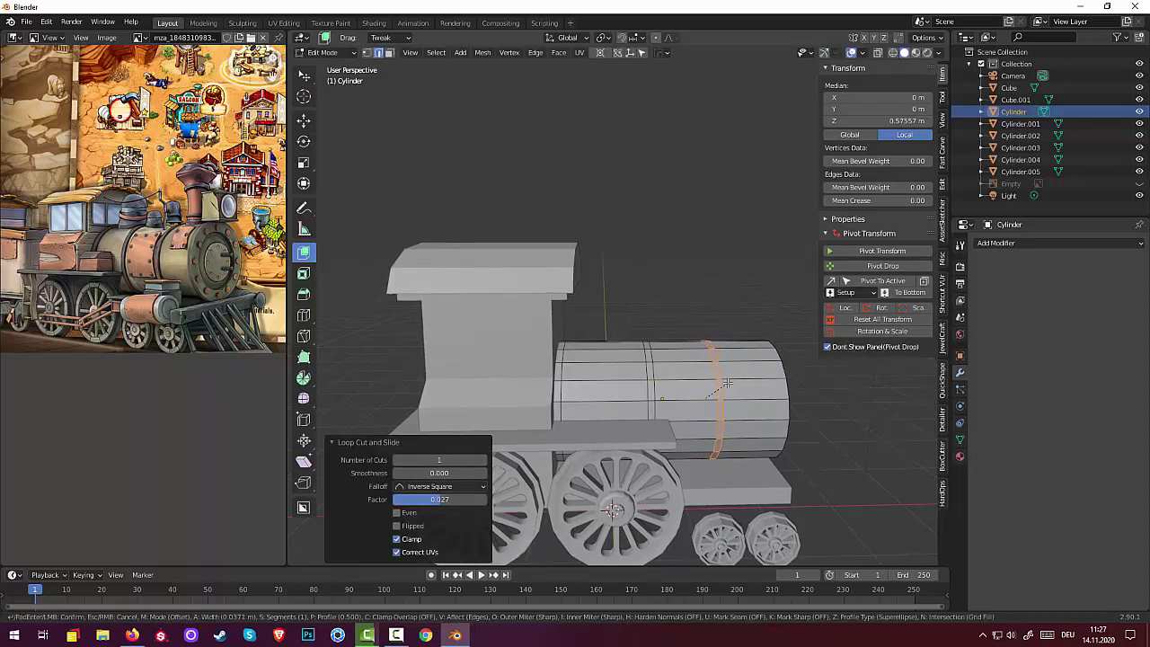
left_click(726, 383)
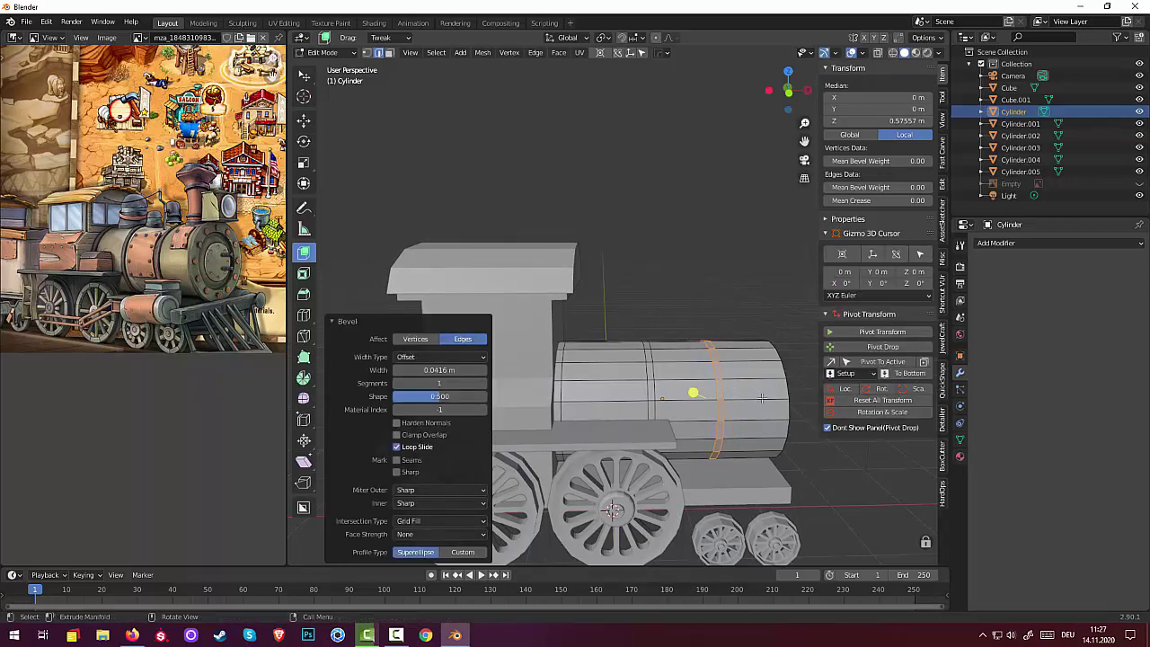
left_click(762, 397)
mouse_move(780, 400)
middle_mouse_down()
mouse_move(750, 398)
mouse_move(767, 432)
middle_mouse_up()
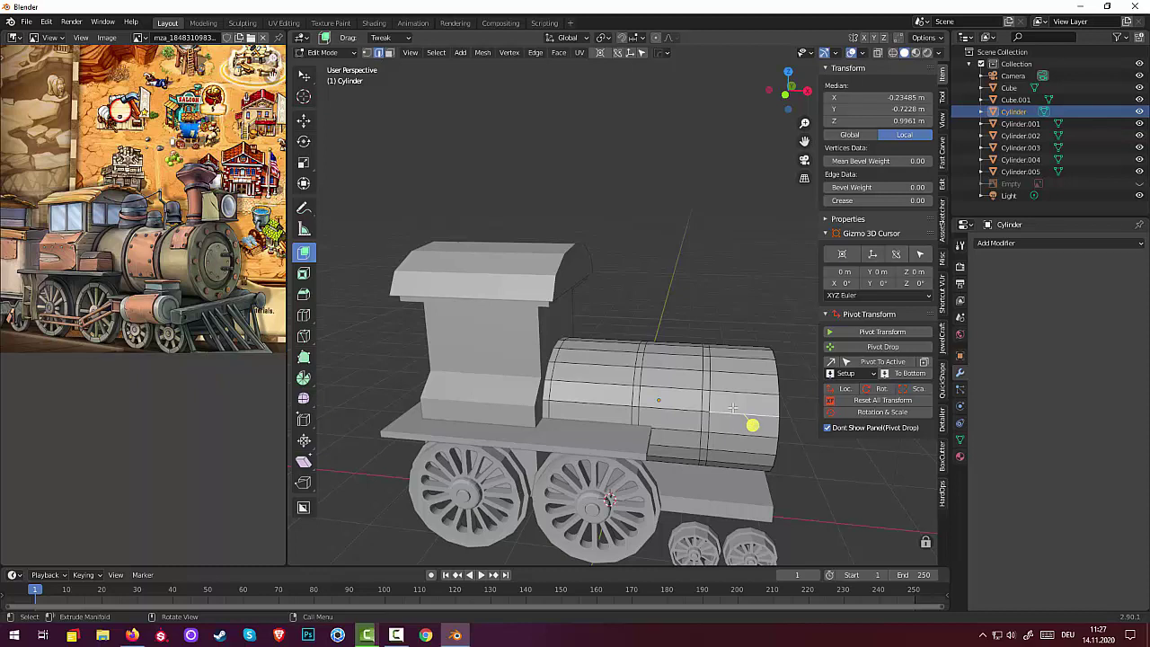
- Select the cab-end face ring plus the middle and front bands, then bring up Alt+E extrude options
left_click(536, 341)
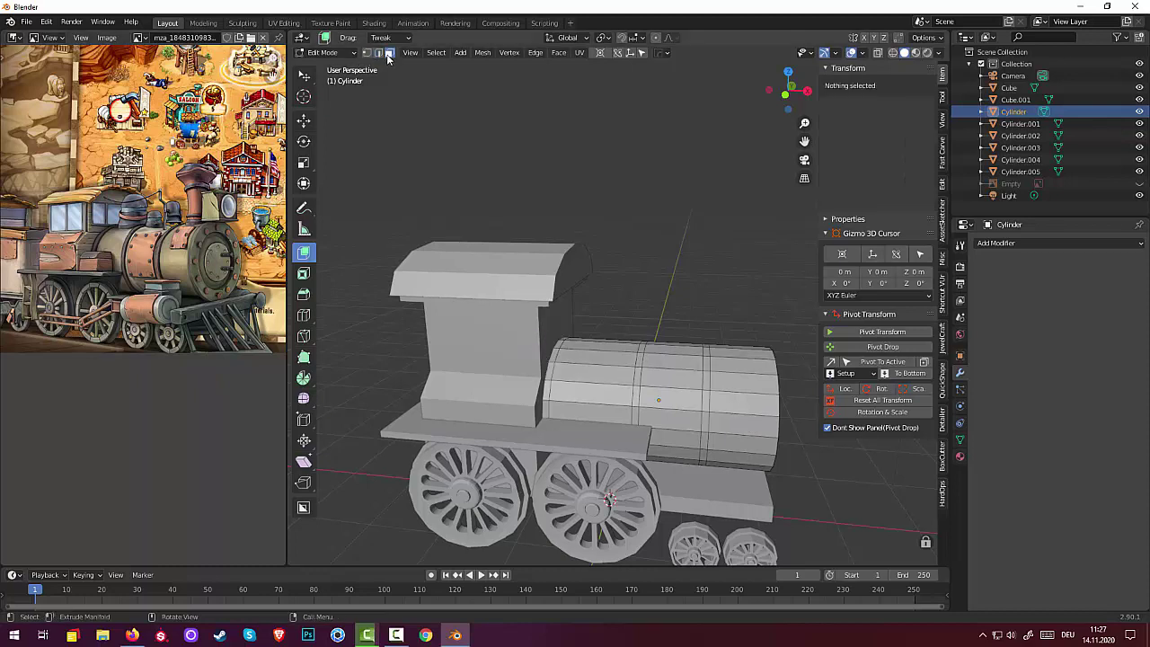
key("alt+a")
left_click(577, 385, "alt")
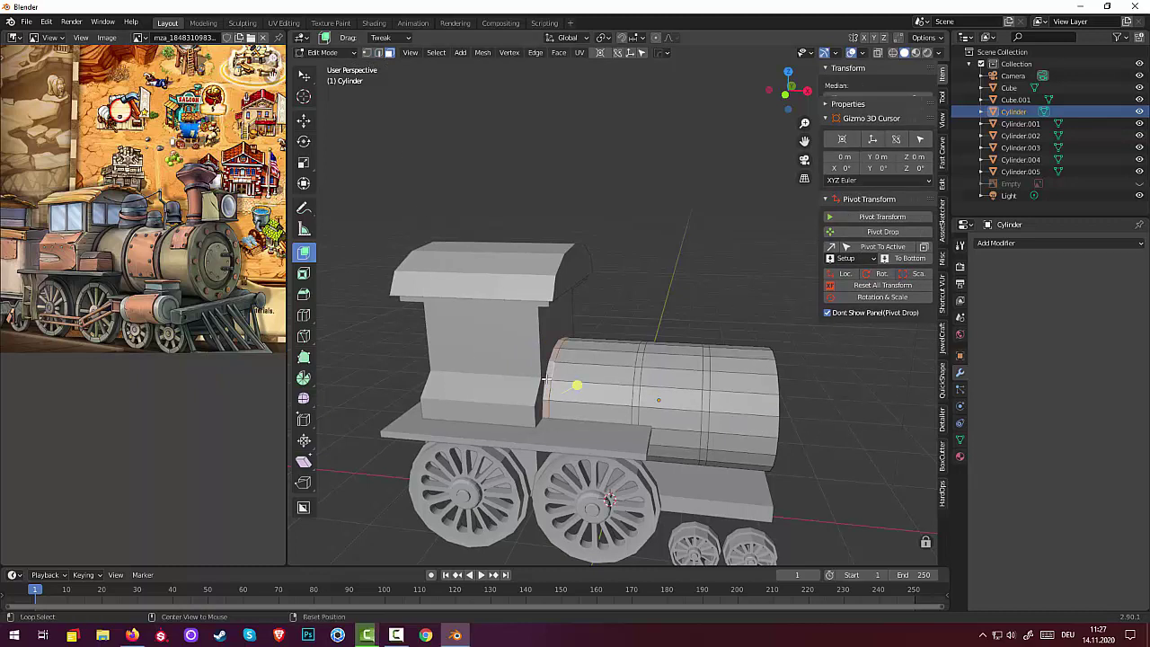
left_click(636, 382, "alt")
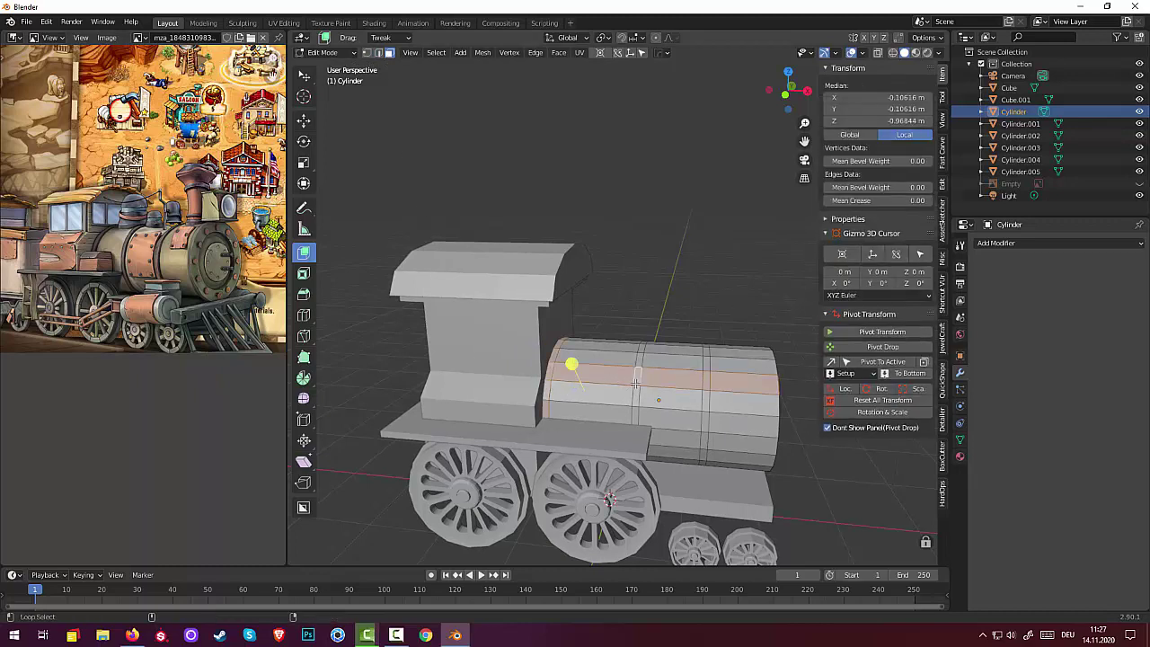
key("alt+a")
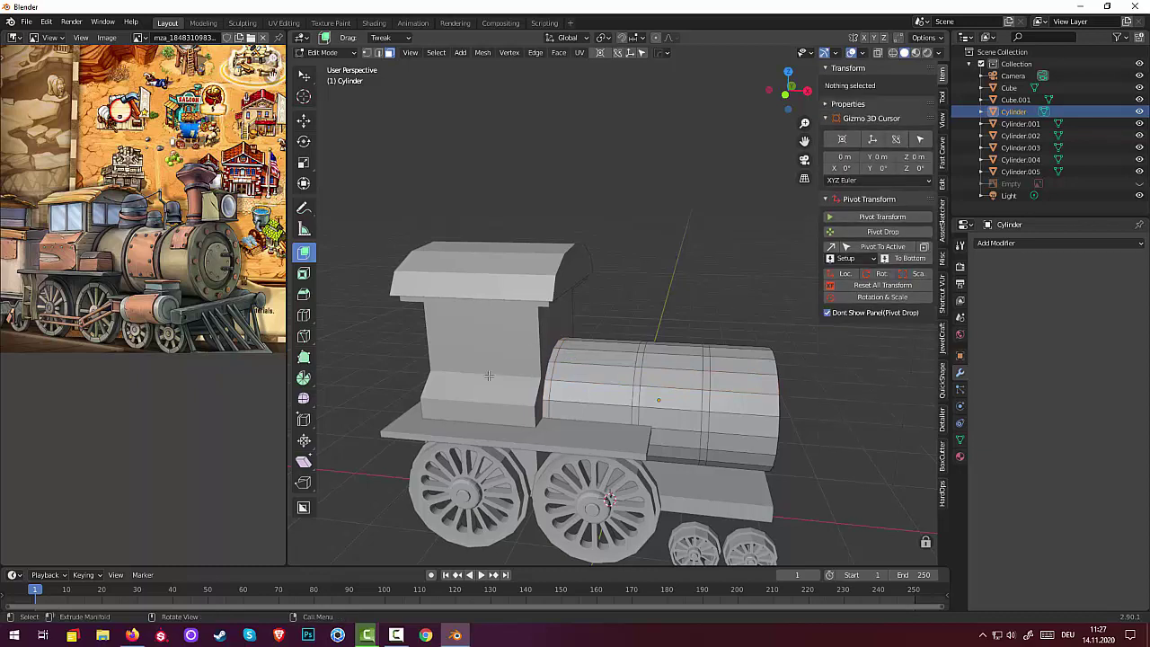
left_click(548, 382, "alt")
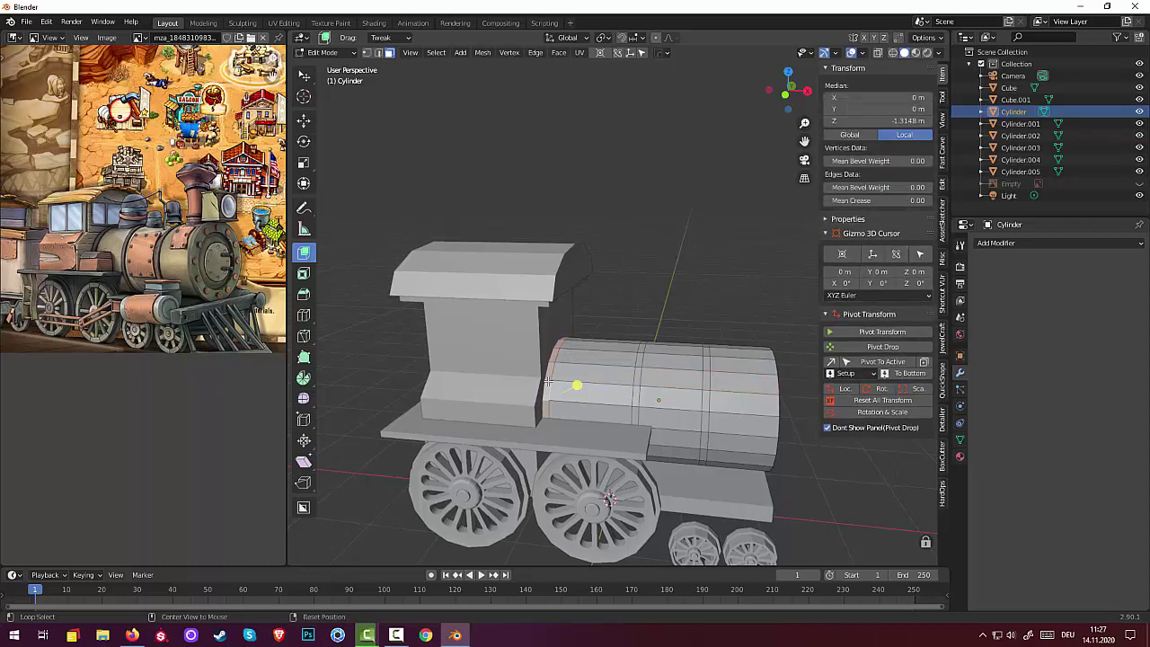
left_click(637, 384, "alt+shift")
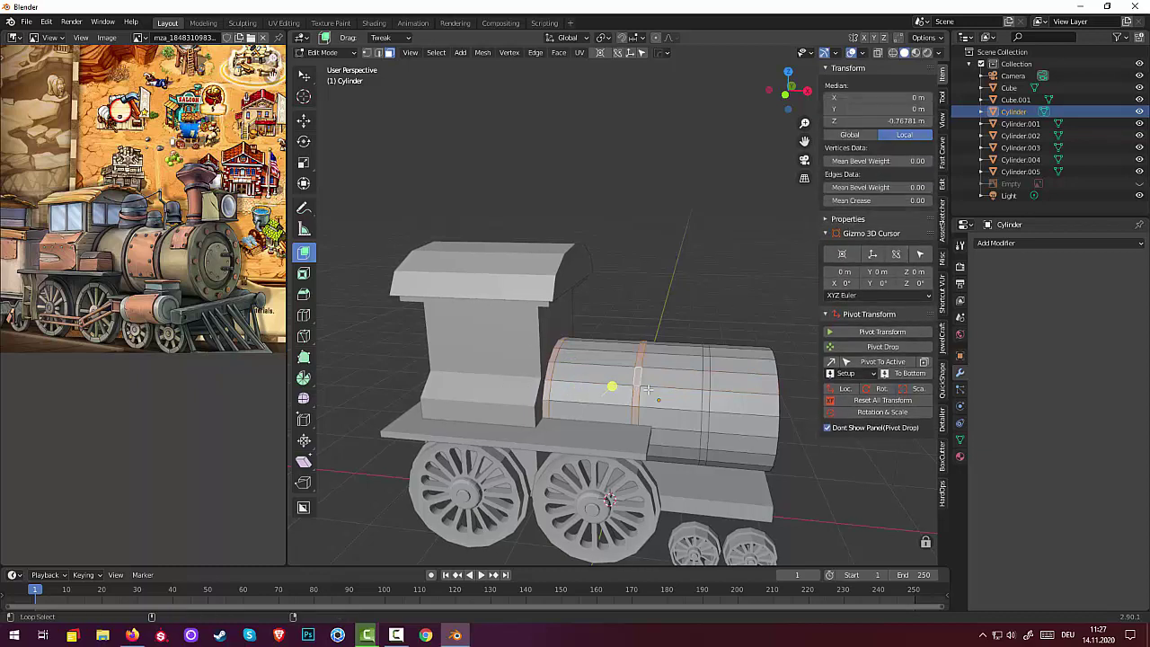
left_click(706, 392, "alt+shift")
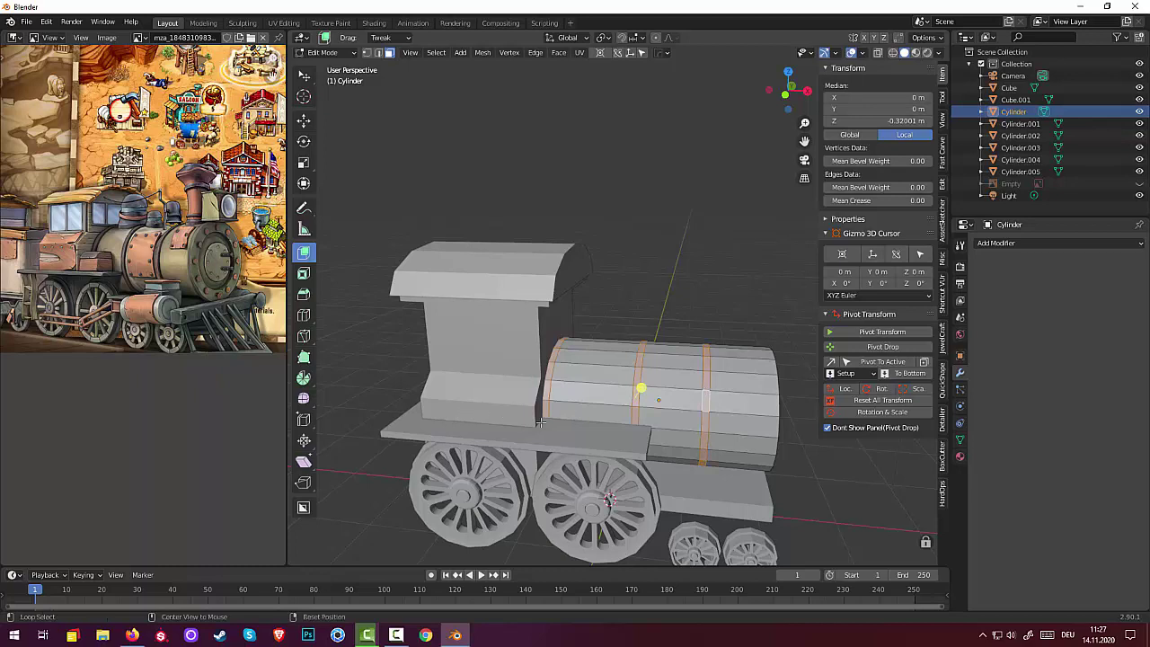
key("alt+e")
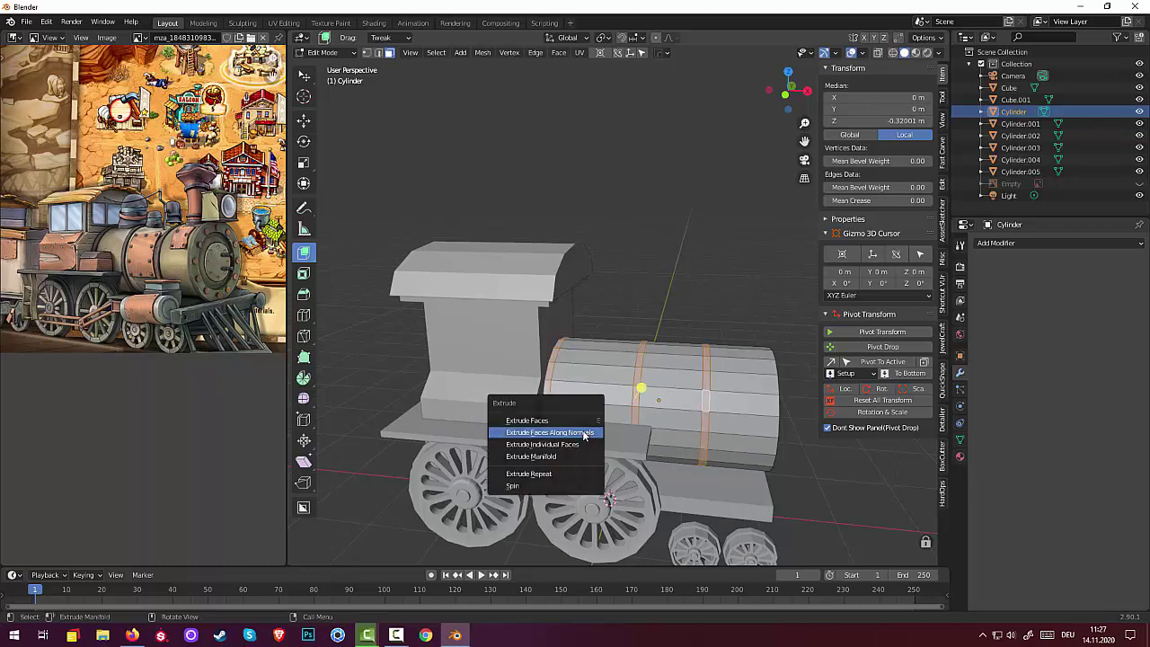
- Extrude the selected bands outward along their normals by 0.0632 m into raised rings
left_click(587, 433)
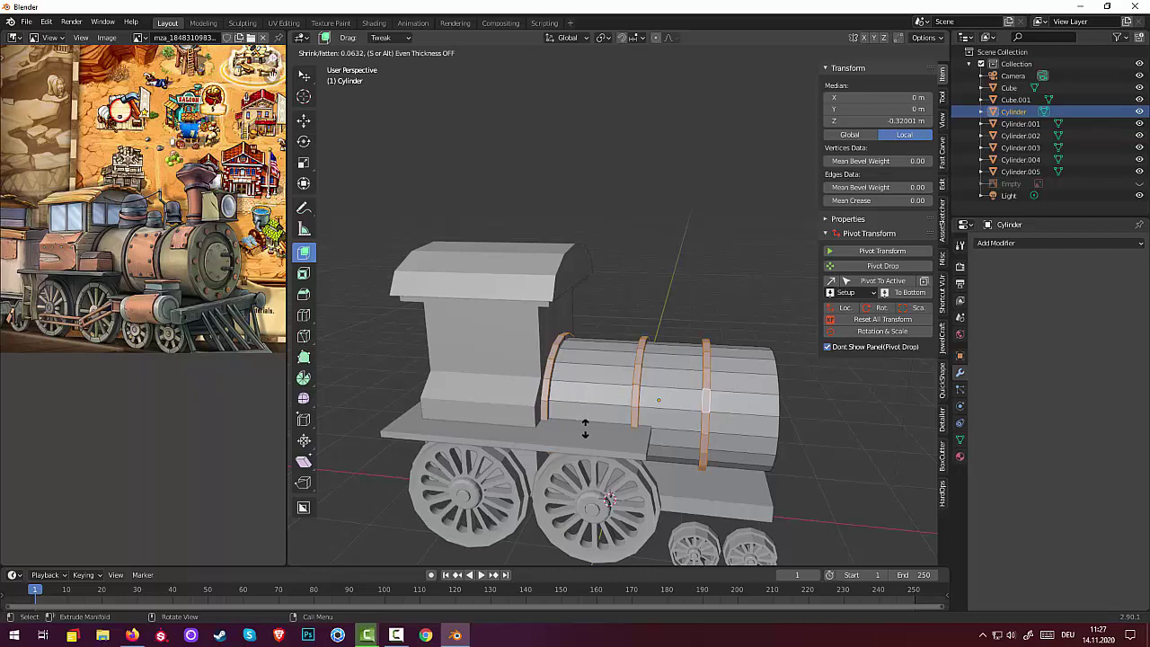
left_click(585, 429)
mouse_move(805, 454)
middle_mouse_down()
mouse_move(566, 461)
mouse_move(772, 470)
middle_mouse_up()
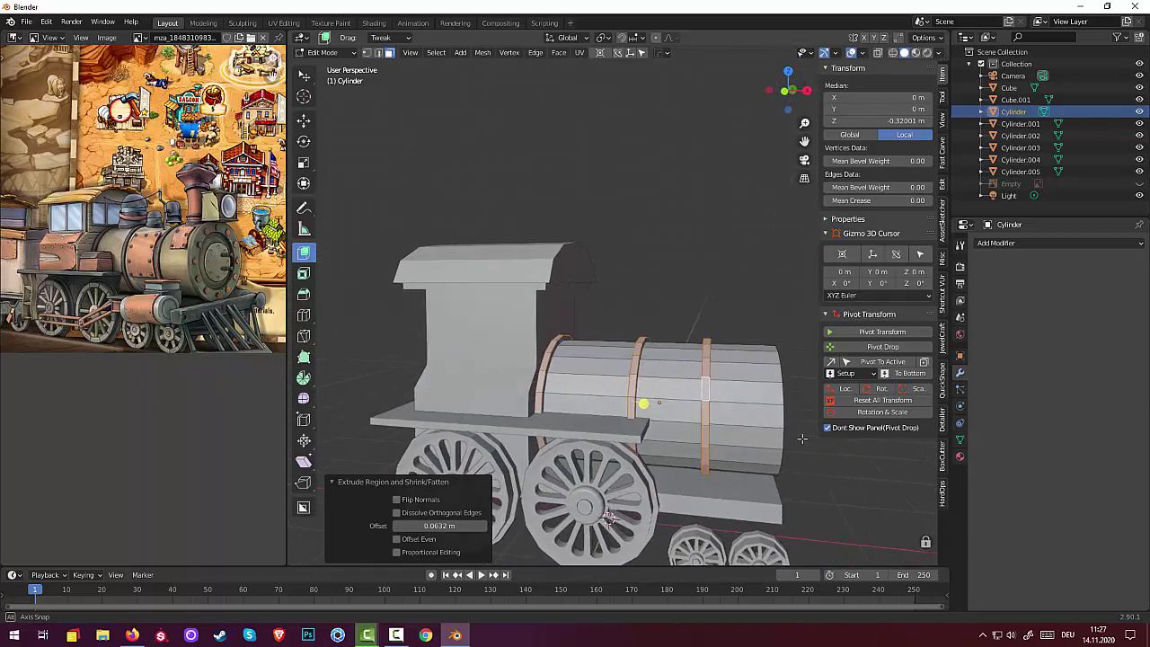
middle_click_drag(772, 470, 809, 434)
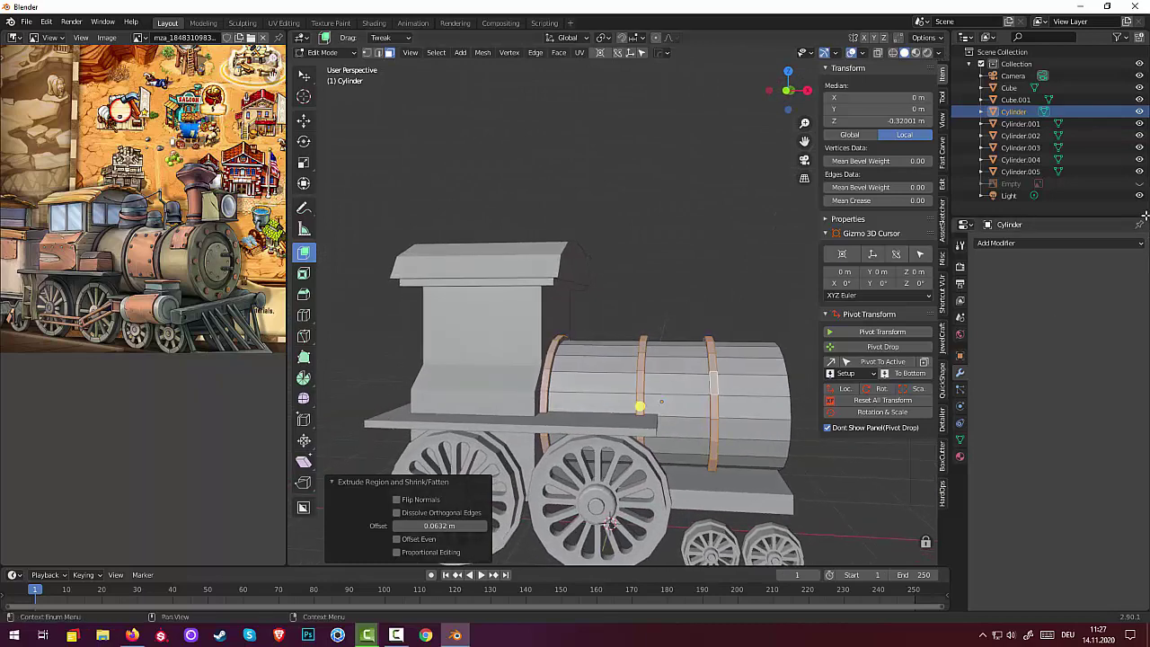
- Compare the boiler against the reference image from a side view, then clear the selection
left_click(1139, 185)
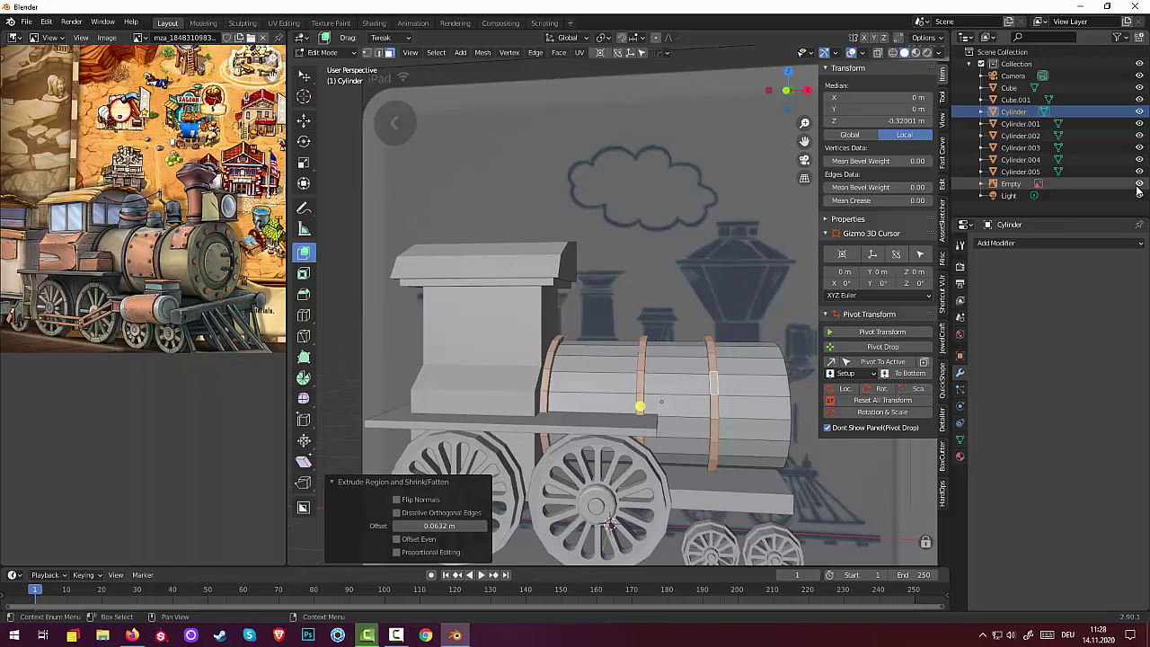
left_click(1139, 184)
mouse_move(665, 395)
middle_mouse_down()
mouse_move(759, 406)
mouse_move(801, 347)
mouse_move(770, 356)
mouse_move(789, 336)
mouse_move(797, 370)
mouse_move(711, 410)
middle_mouse_up()
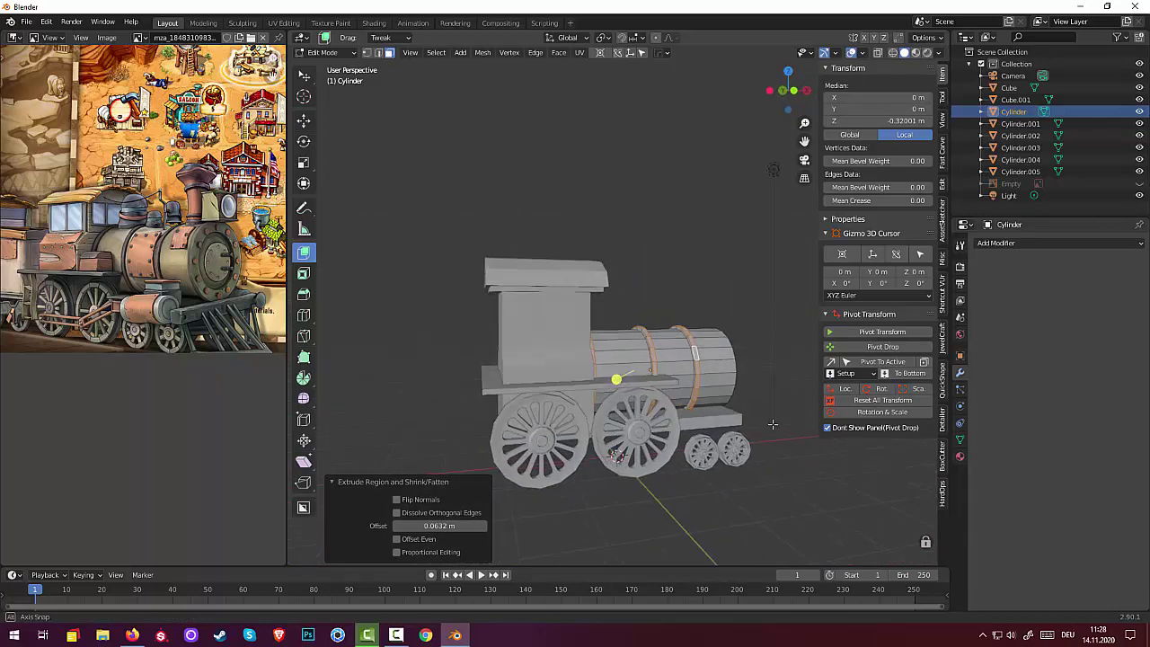
middle_click_drag(711, 409, 755, 418)
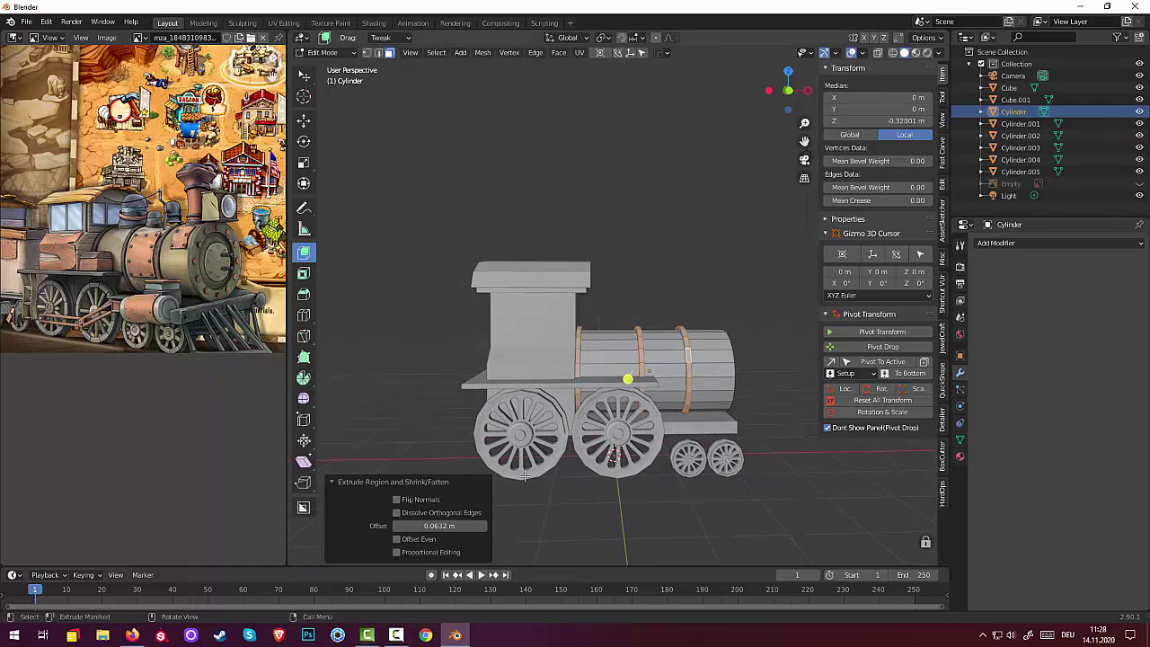
key("alt+a")
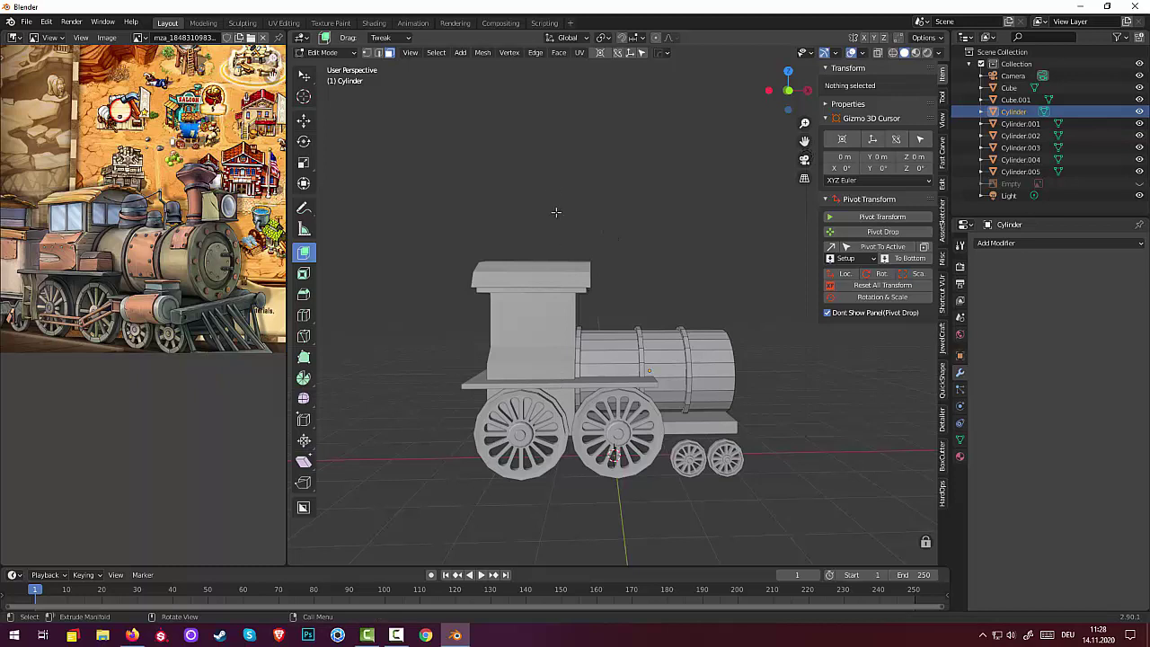
- Return to Object Mode, add a cube and raise it above the locomotive
key("shift+a")
key("Escape")
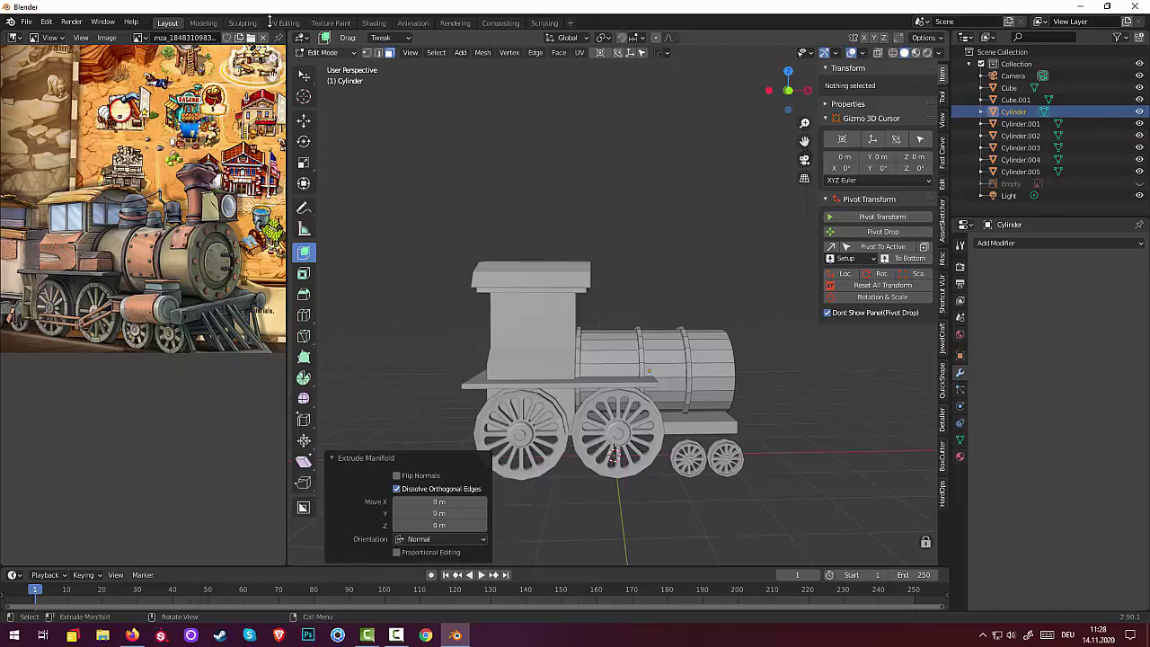
left_click(323, 52)
left_click(326, 67)
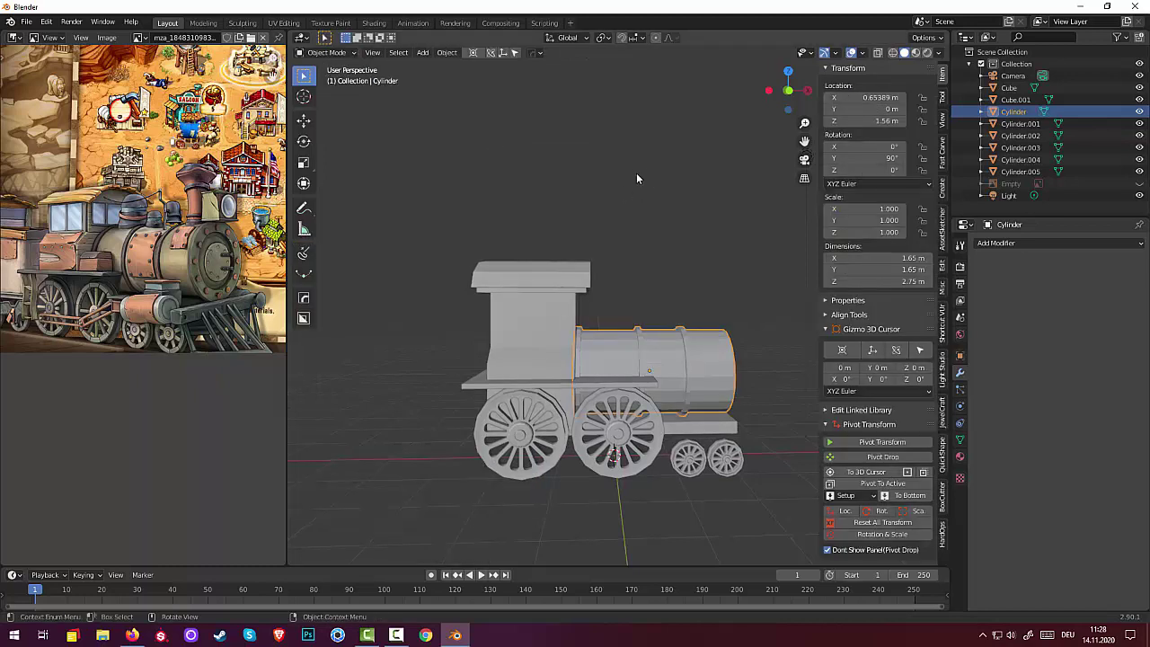
key("shift+a")
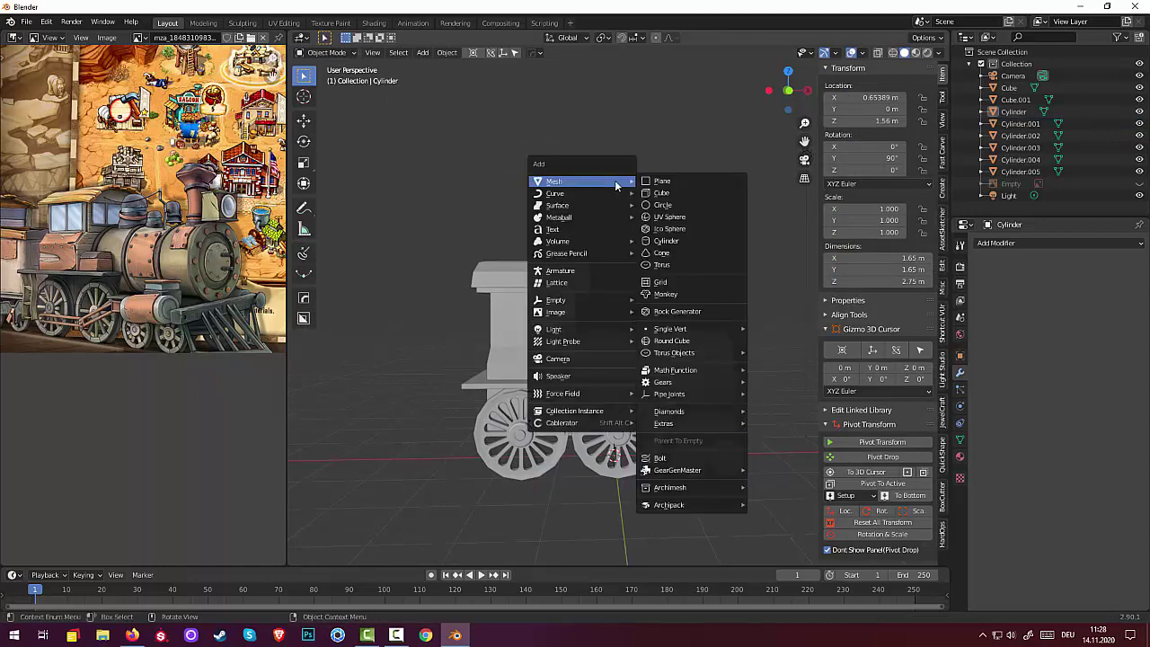
left_click(663, 192)
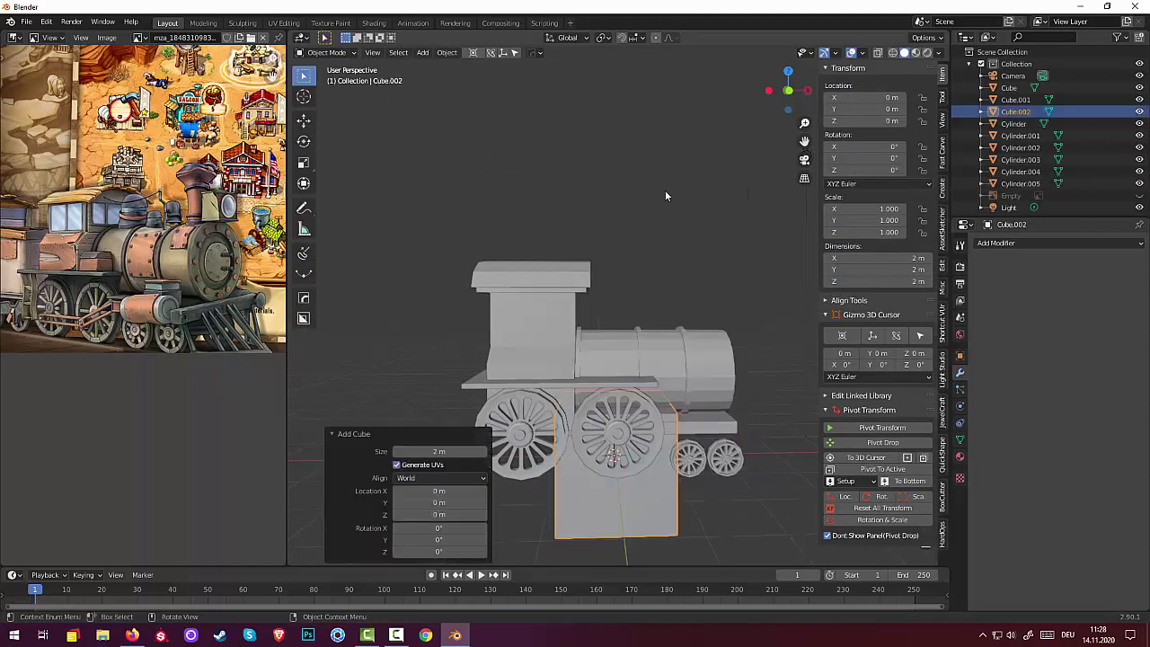
scroll(613, 358, "down", 1)
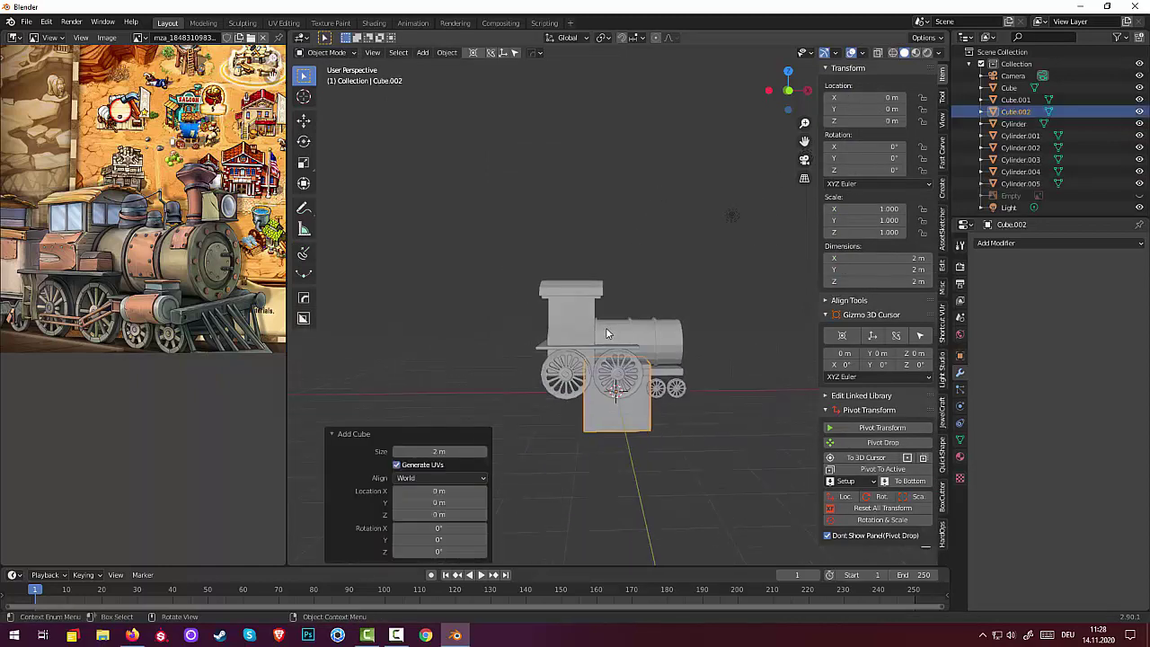
key("g")
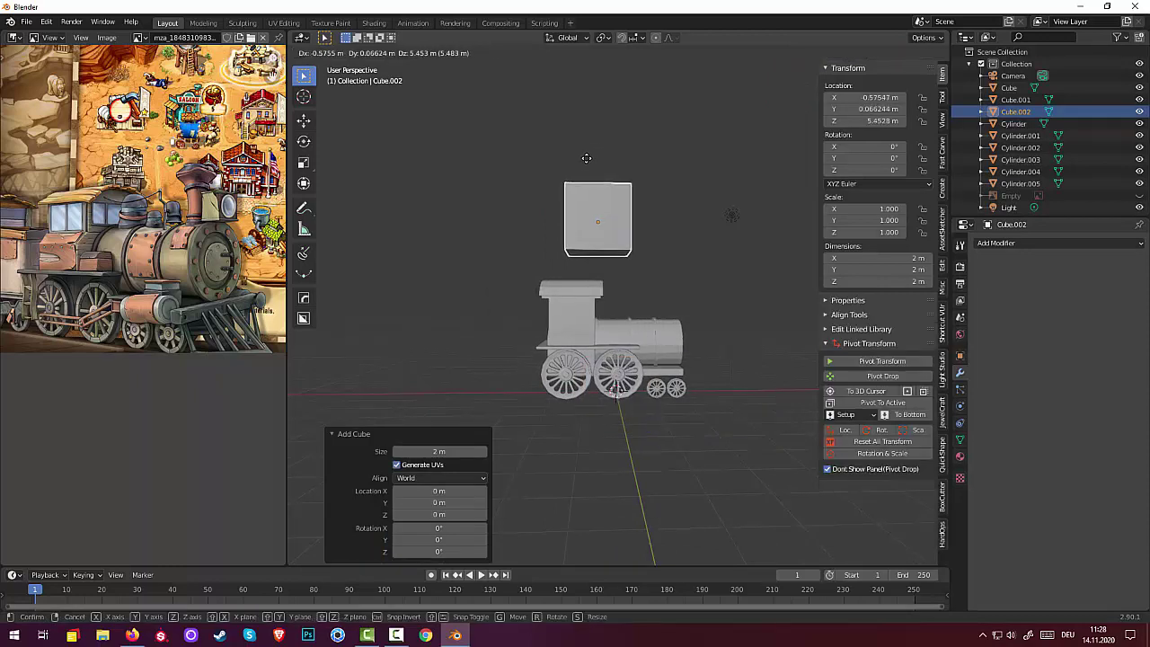
key("z")
left_click(603, 191)
- Flatten the cube along Z and thin it along Y into a slab
middle_click_drag(603, 190, 596, 206)
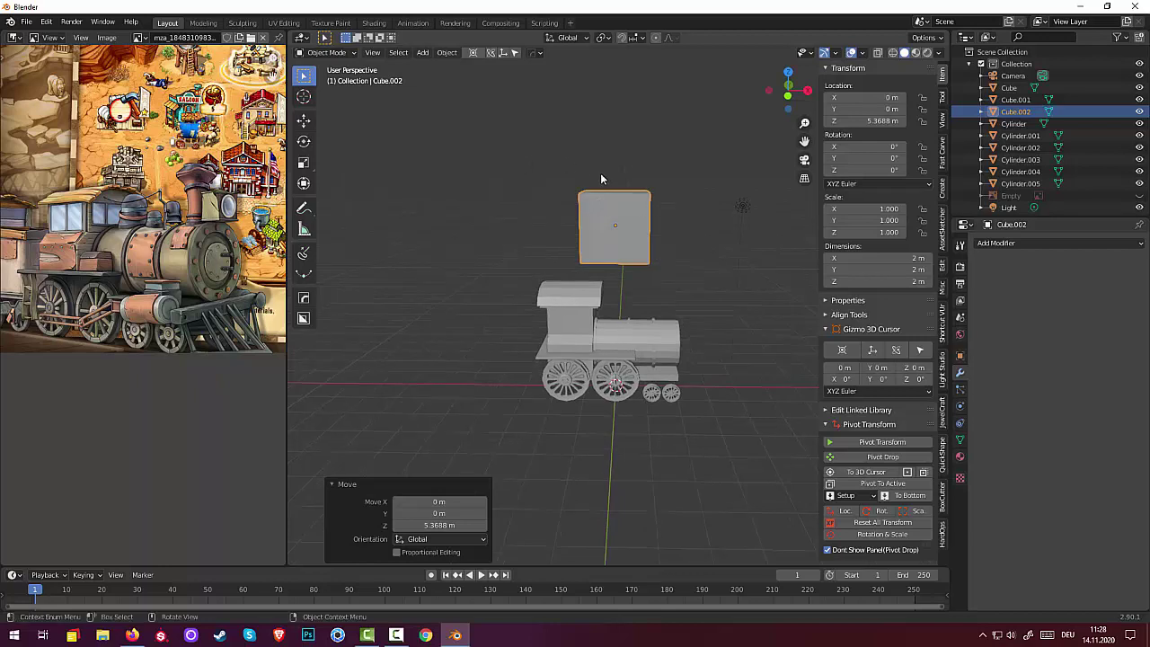
key("s")
key("z")
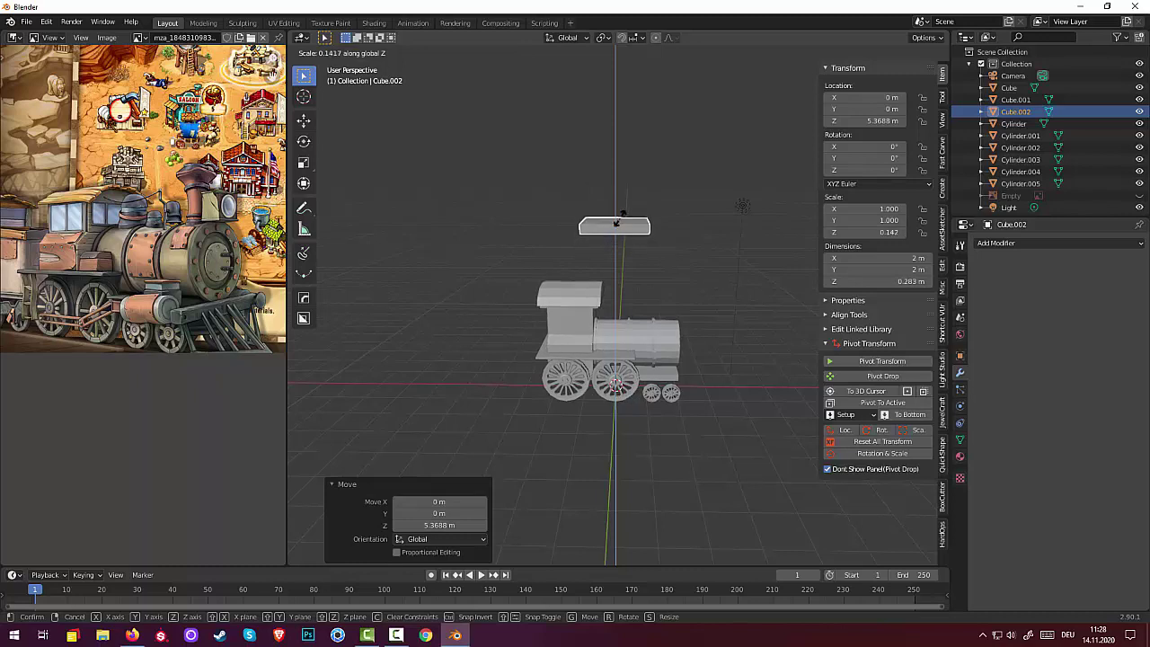
left_click(647, 226)
mouse_move(647, 225)
middle_mouse_down()
mouse_move(546, 226)
mouse_move(578, 235)
middle_mouse_up()
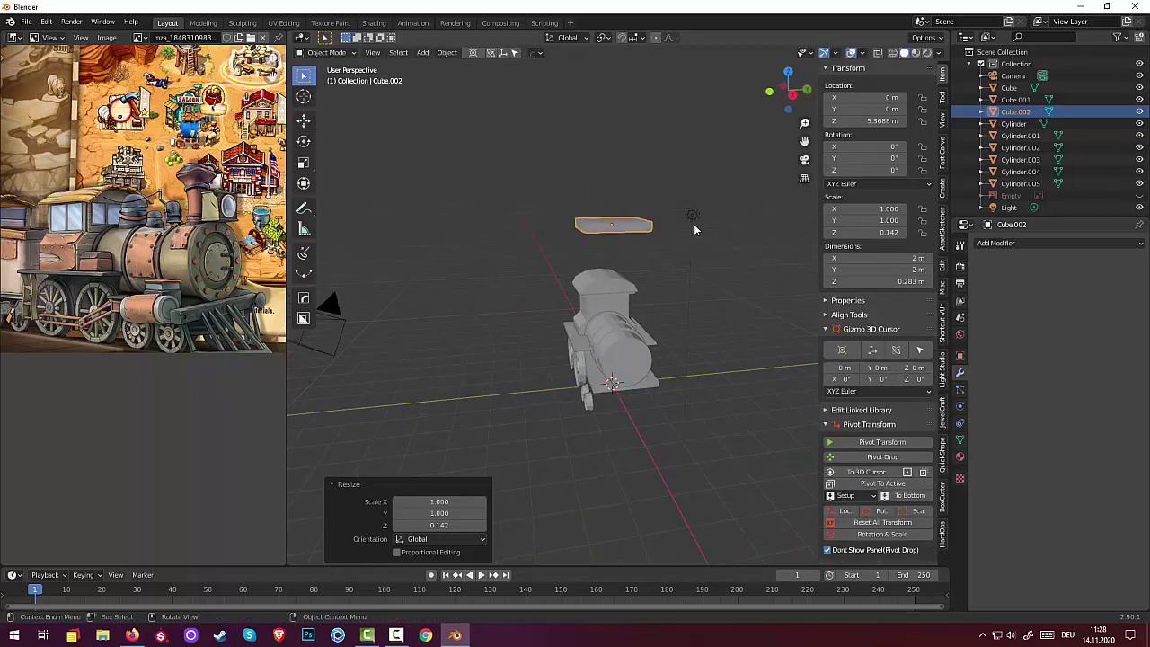
key("s")
key("y")
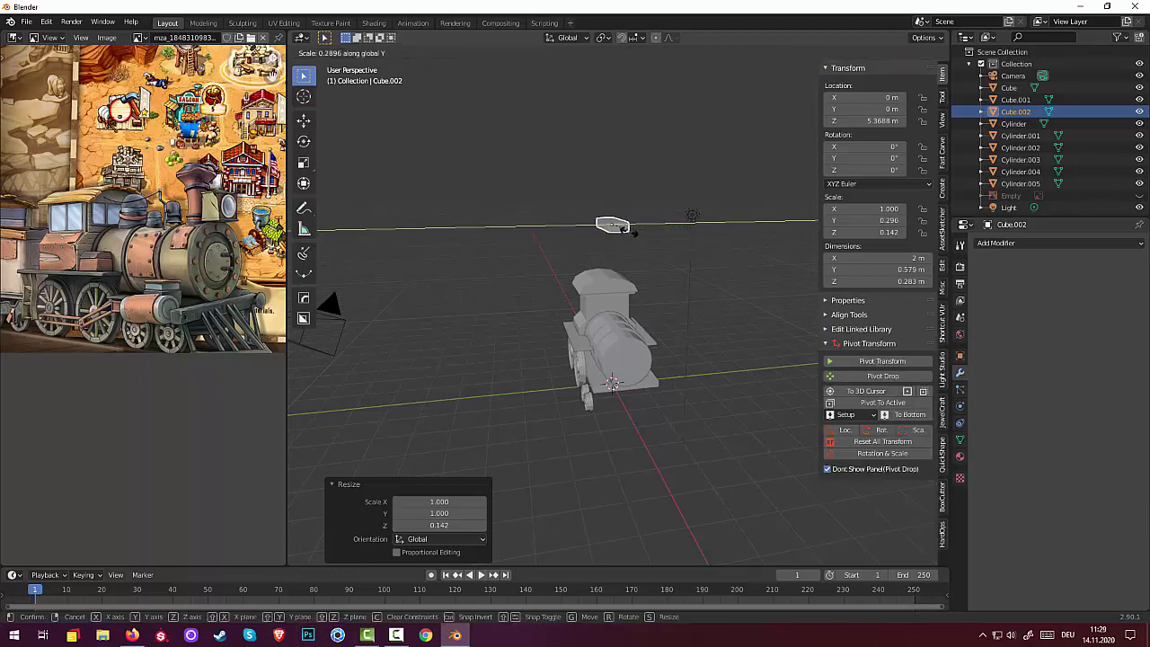
left_click(620, 236)
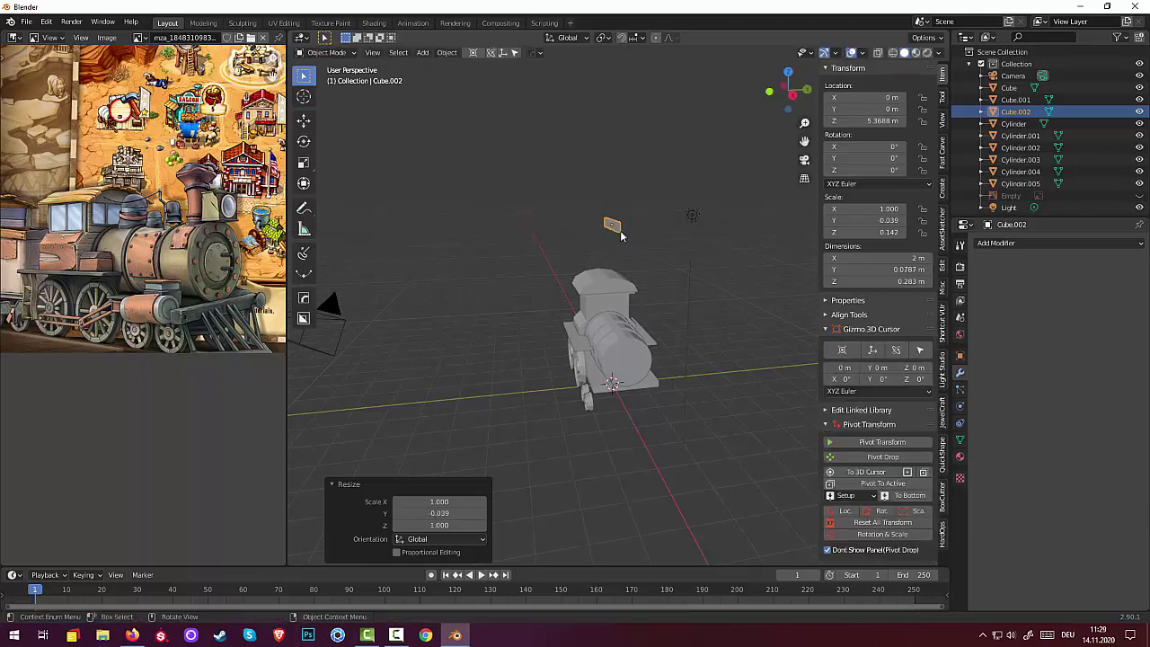
- Lower the bar level with the wheel hubs and move it beside the drive wheels at Y −1.2294 m
scroll(634, 221, "up", 3)
mouse_move(631, 169)
middle_mouse_down()
mouse_move(740, 201)
mouse_move(735, 181)
mouse_move(725, 187)
middle_mouse_up()
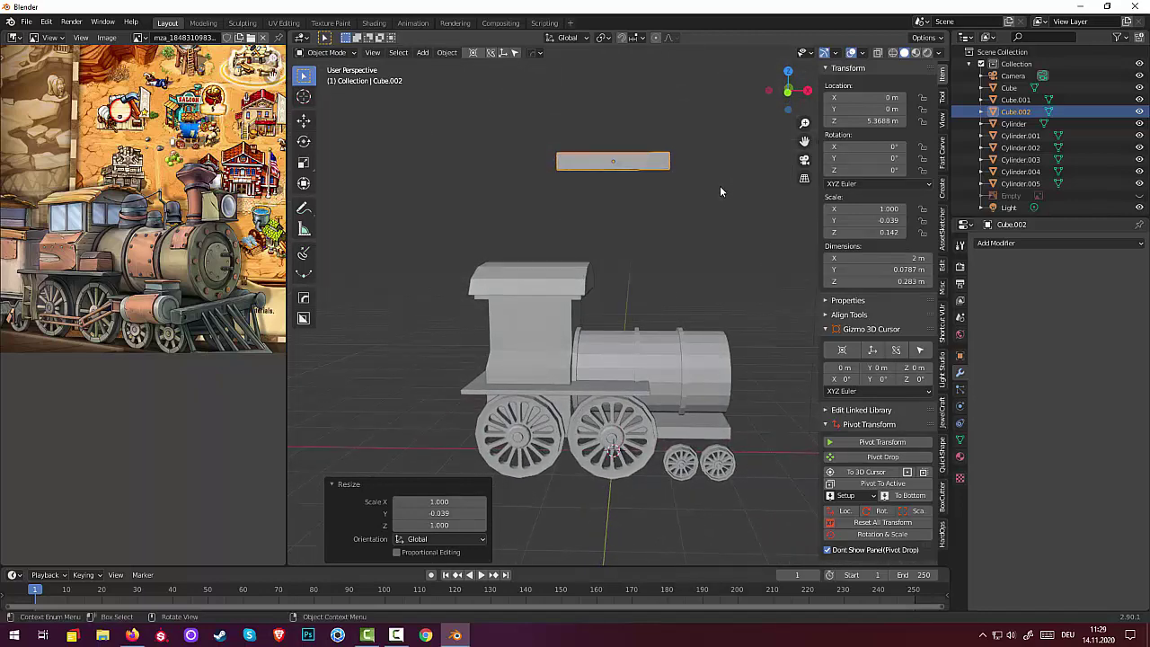
key("KP_3")
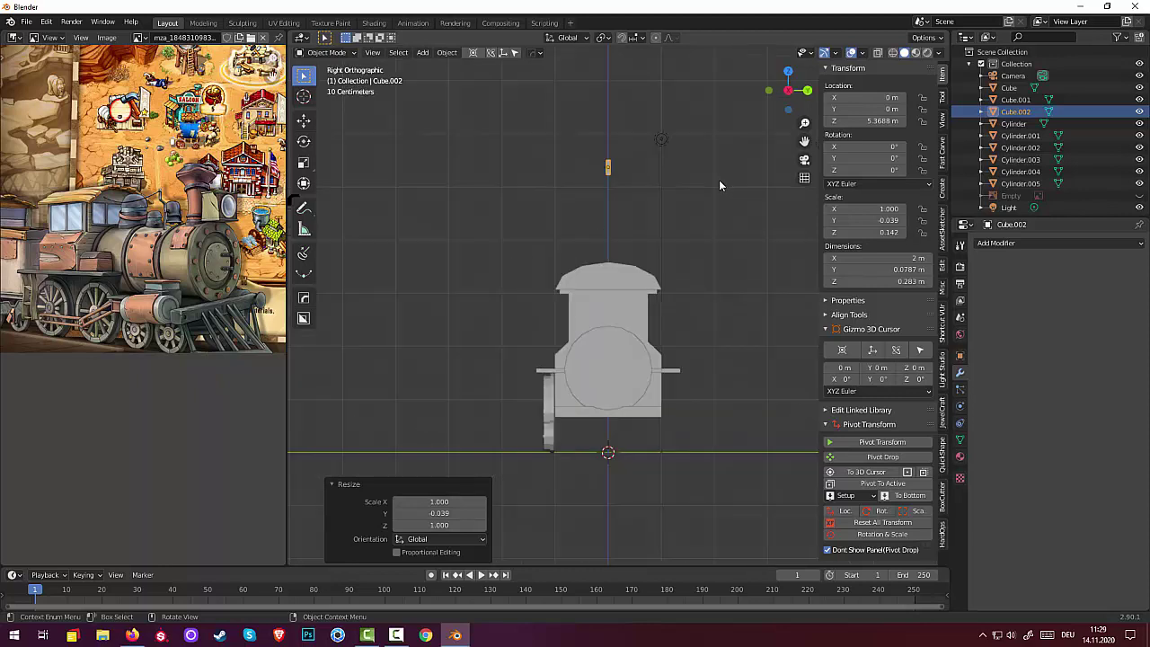
key("KP_1")
left_click(628, 170)
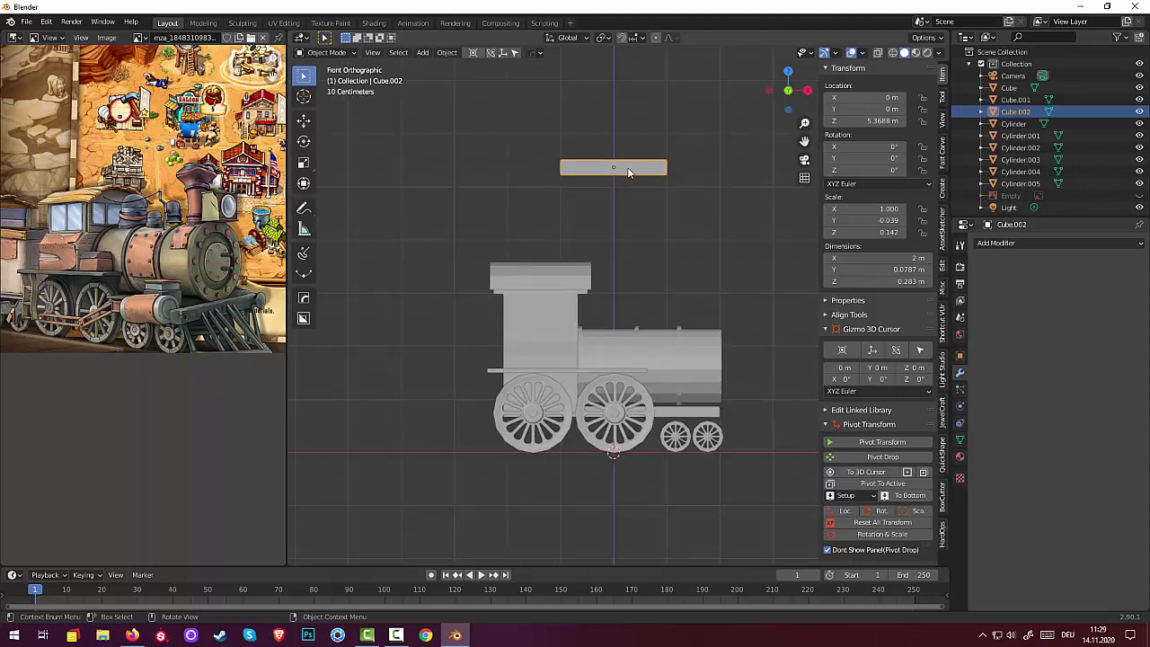
key("g")
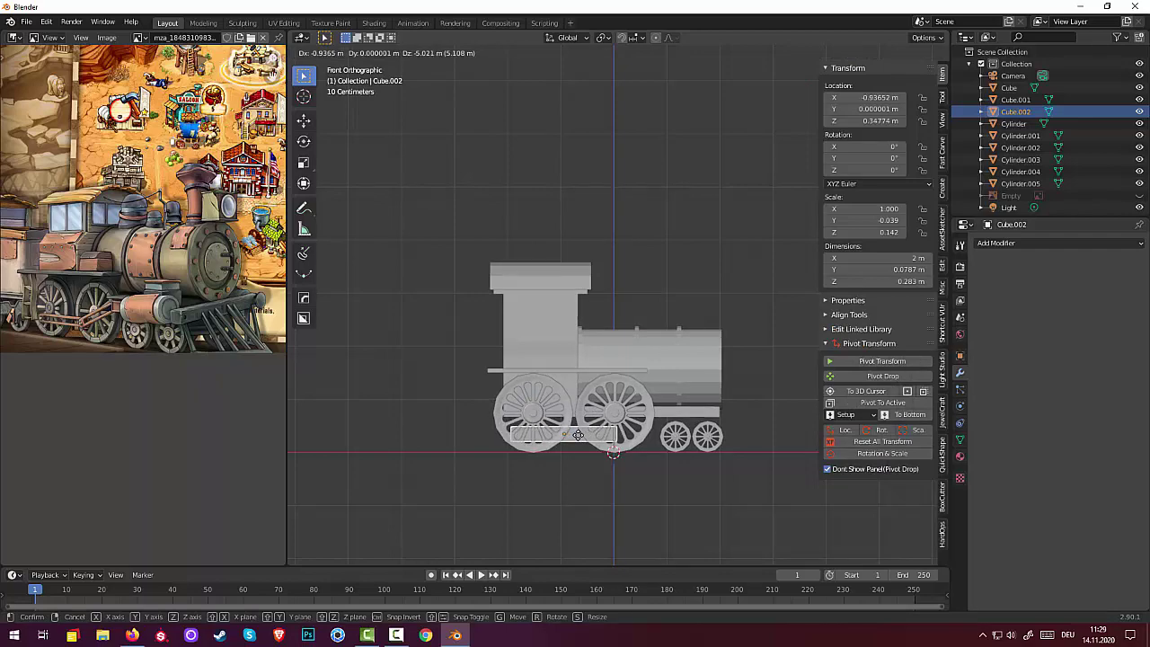
left_click(578, 435)
middle_click_drag(578, 435, 500, 434)
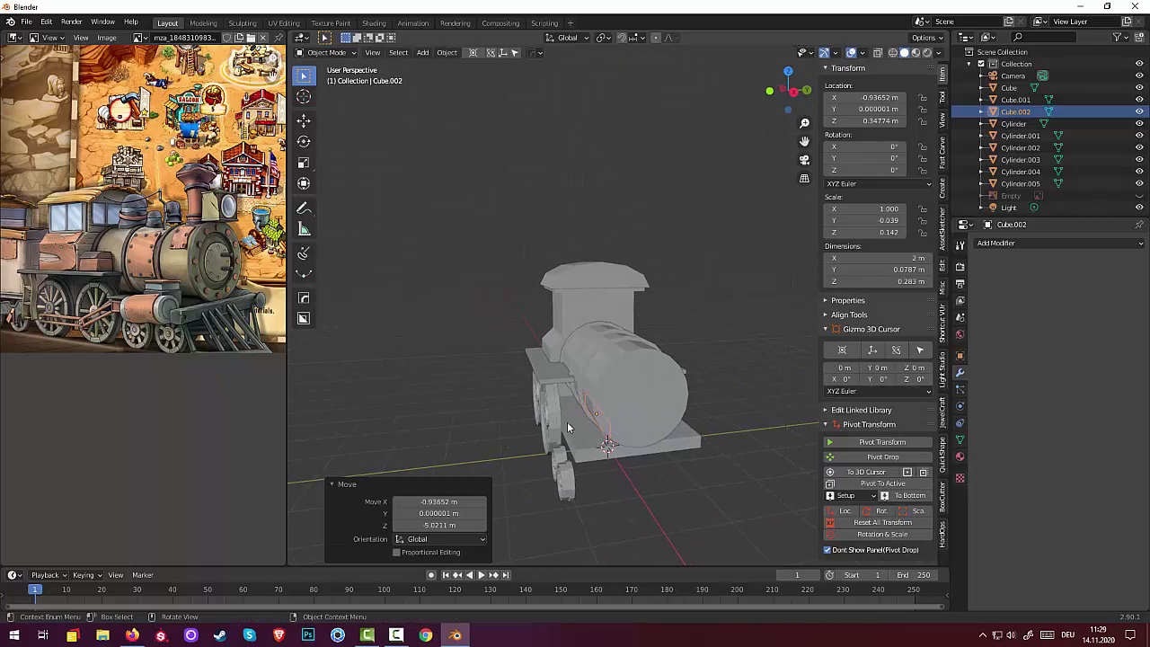
key("g")
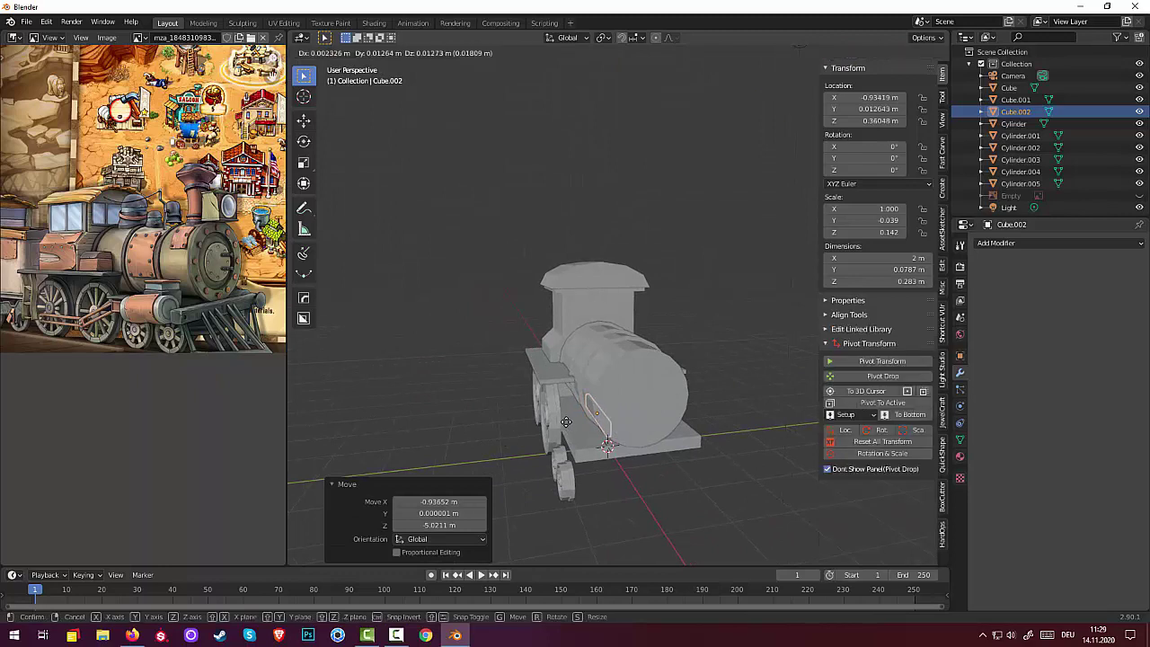
key("y")
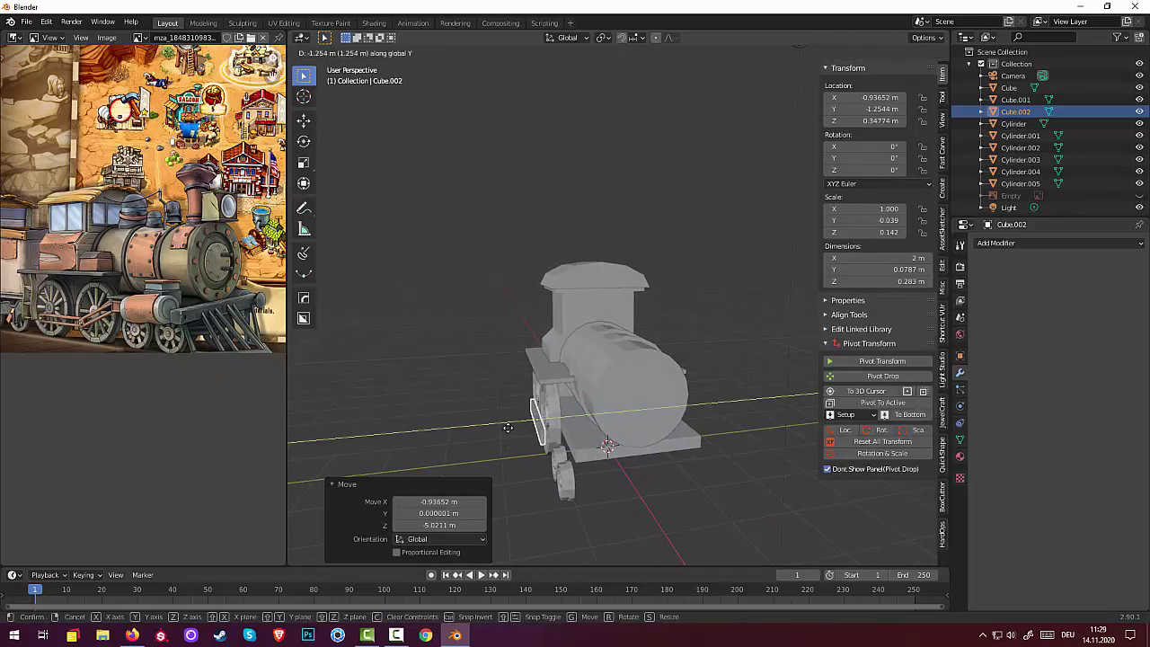
left_click(509, 428)
mouse_move(512, 429)
middle_mouse_down()
mouse_move(714, 380)
mouse_move(724, 399)
mouse_move(717, 390)
middle_mouse_up()
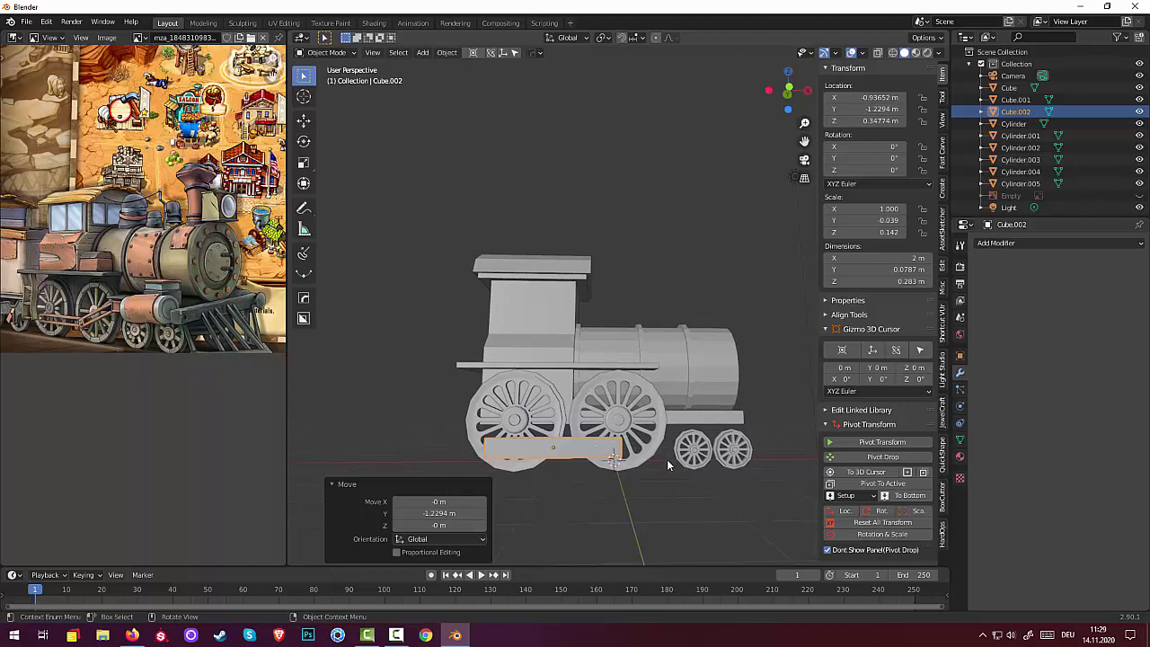
- Scale the bar to 0.737 of its size and place it between the wheel hubs
key("s")
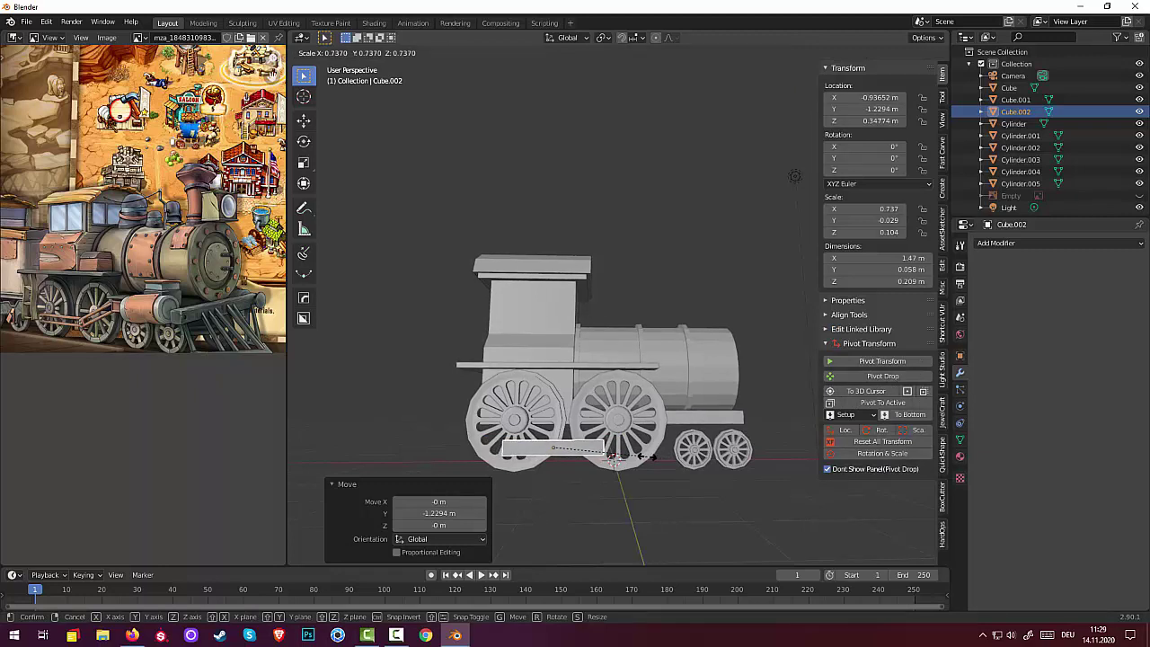
left_click(645, 458)
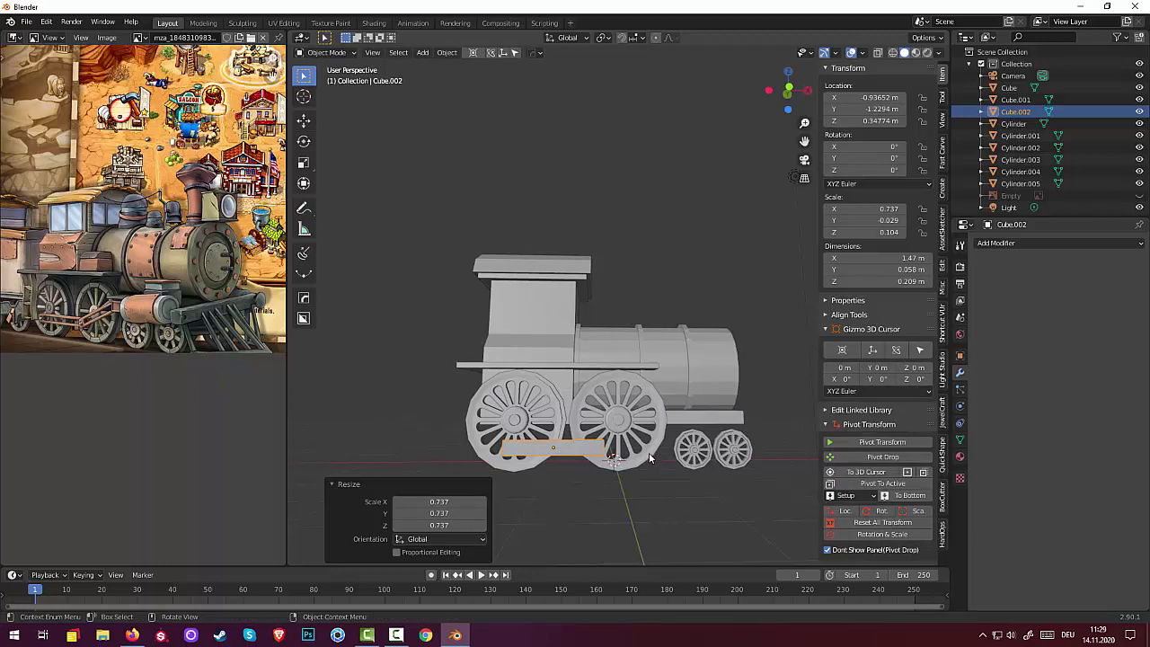
key("g")
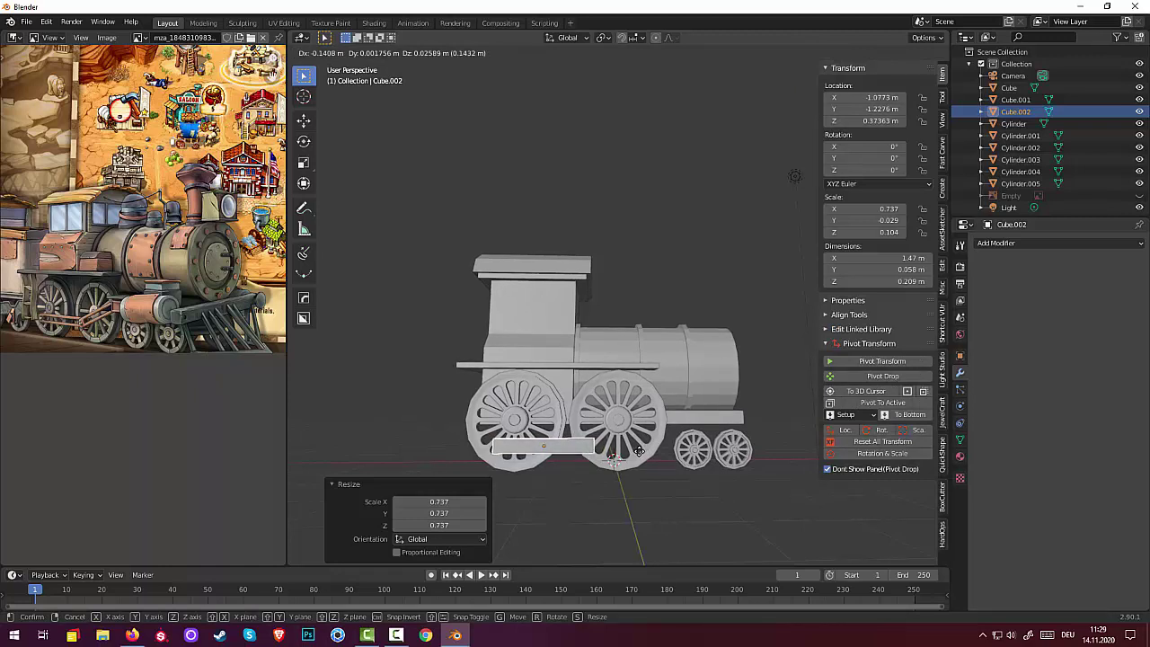
left_click(638, 451)
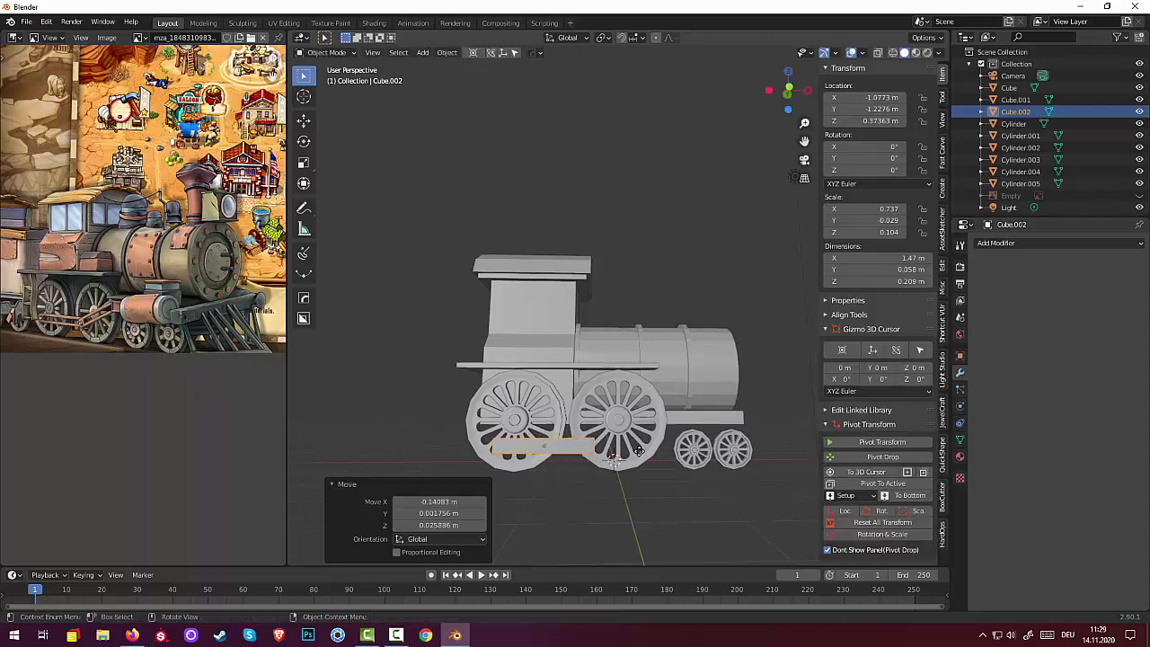
- Apply the bar's location and scale so they read zero and 1
scroll(627, 462, "up", 2)
scroll(626, 457, "up", 2)
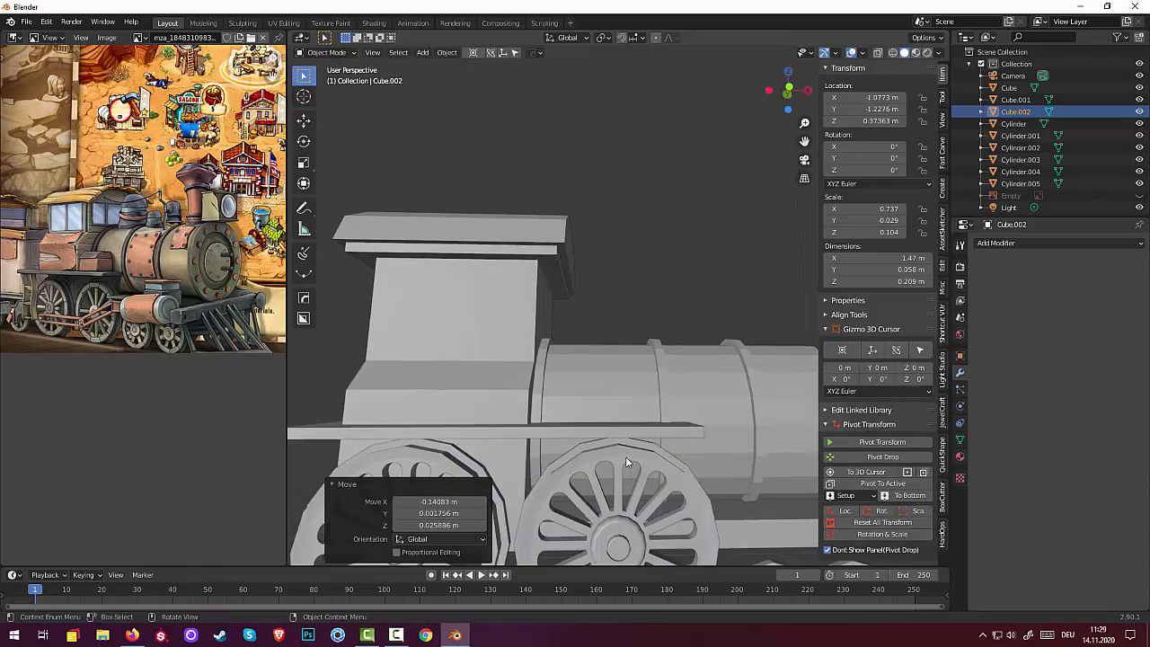
middle_click_drag(618, 376, 584, 205, "shift")
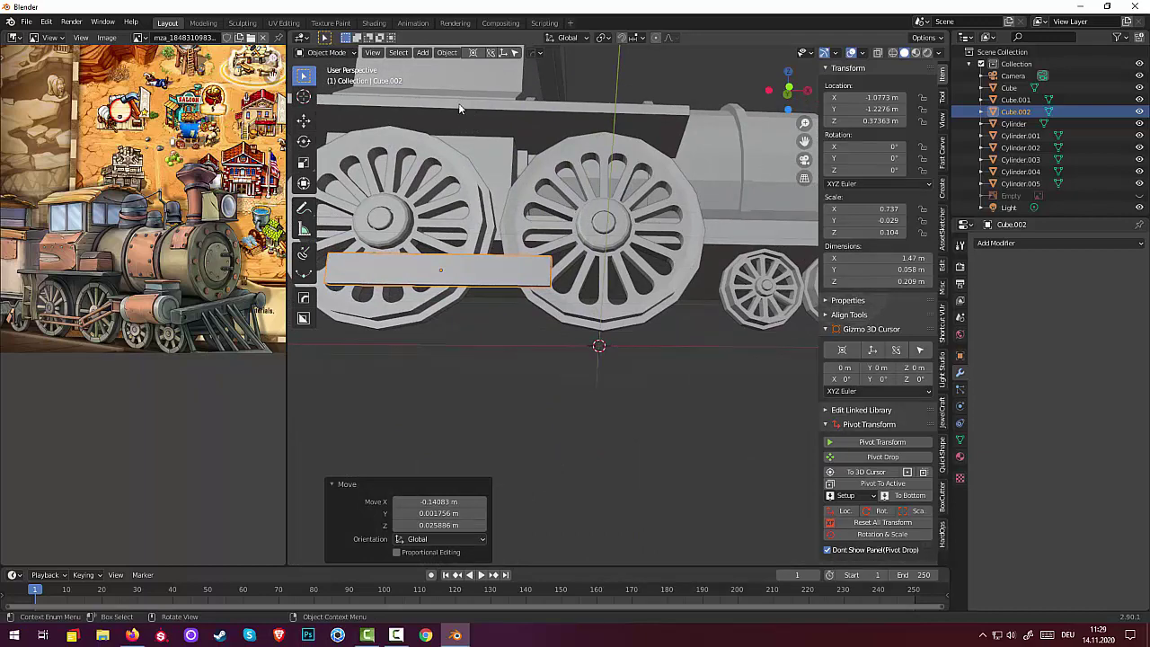
mouse_move(491, 354)
middle_mouse_down()
mouse_move(537, 391)
mouse_move(555, 386)
mouse_move(502, 378)
middle_mouse_up()
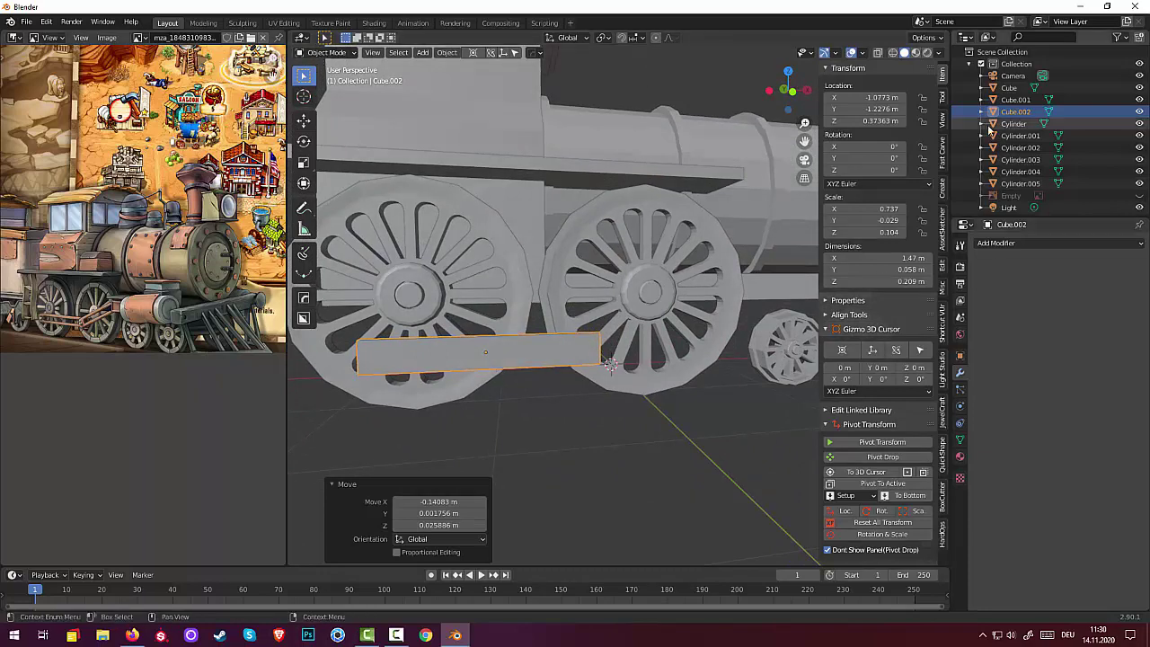
left_click(883, 522)
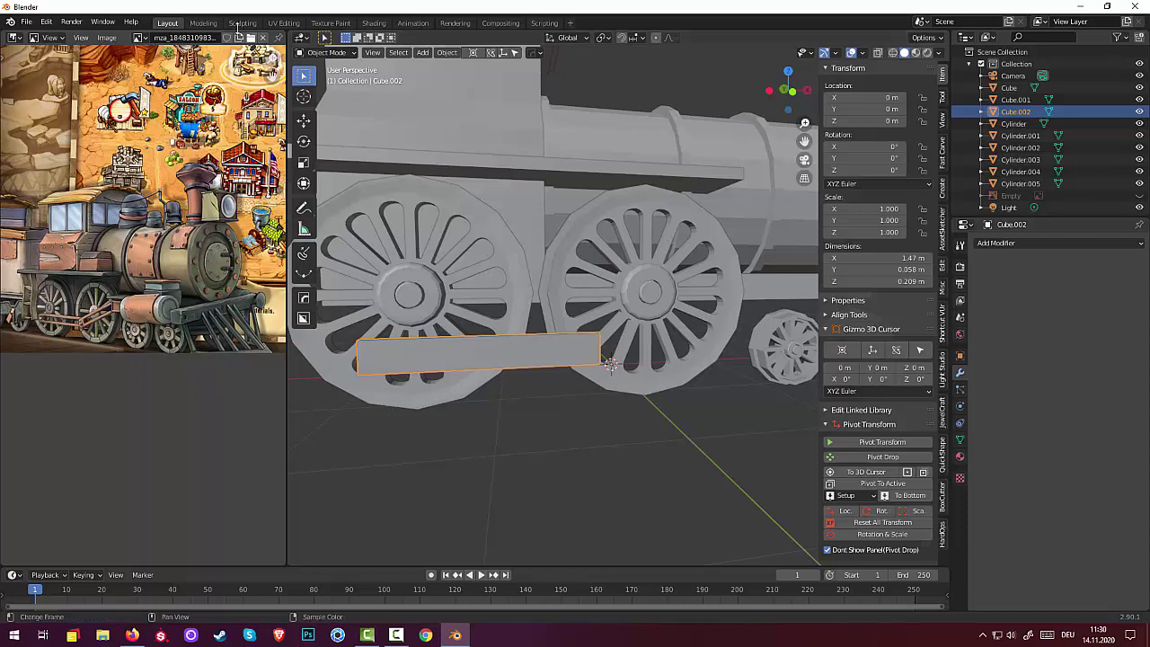
- Enter Edit Mode on the bar and select only its end face
left_click(317, 52)
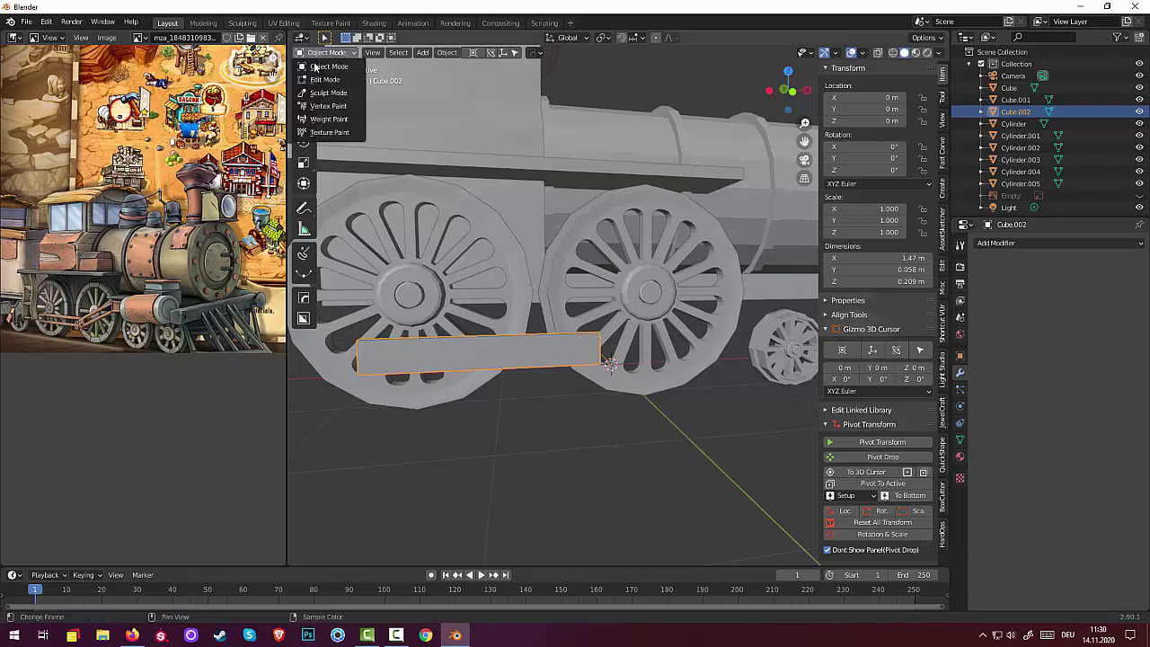
left_click(325, 79)
middle_click_drag(539, 297, 473, 333)
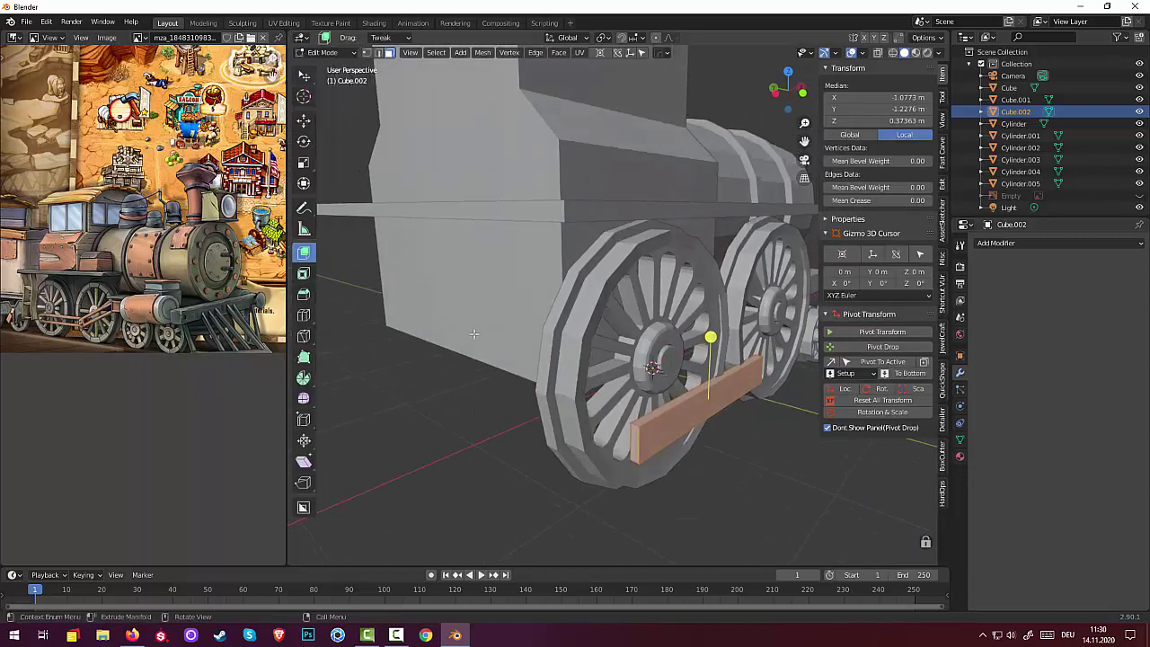
key("alt+a")
left_click(637, 456)
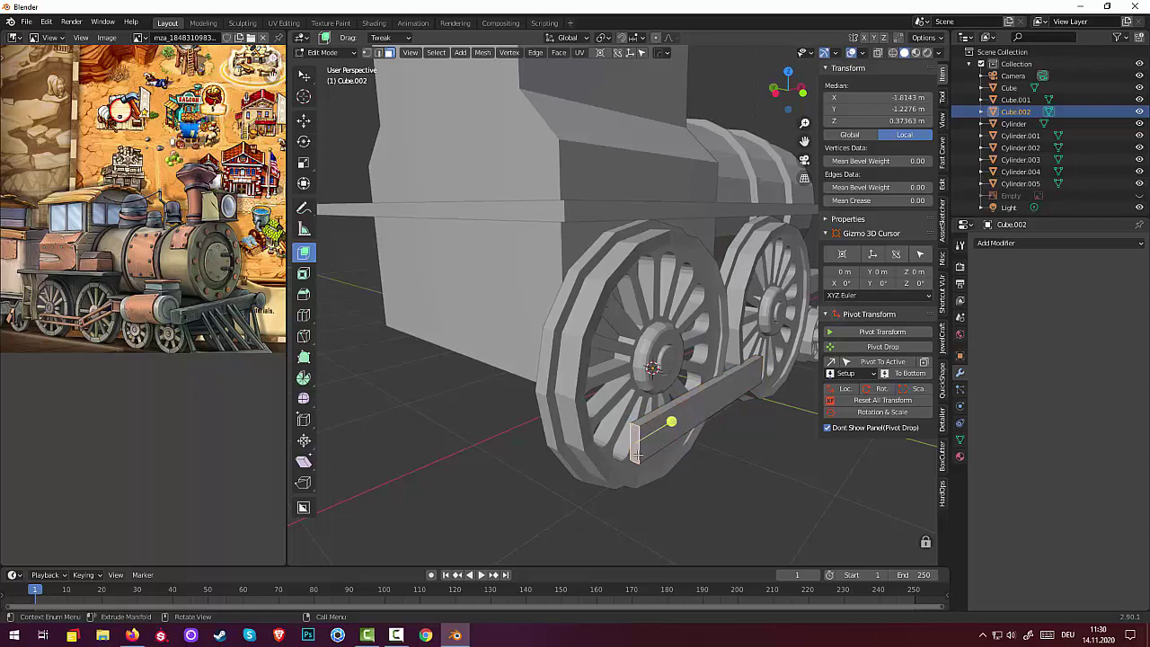
middle_click_drag(643, 444, 534, 433)
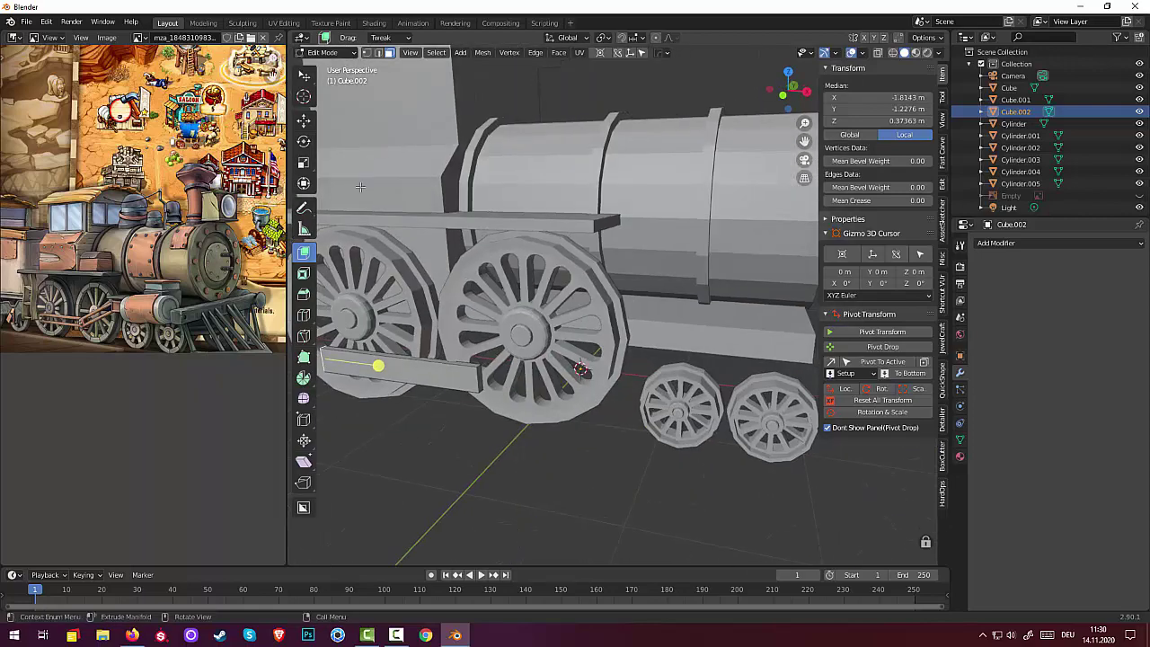
- Select the bar's end edges and start a bevel on them
left_click(378, 52)
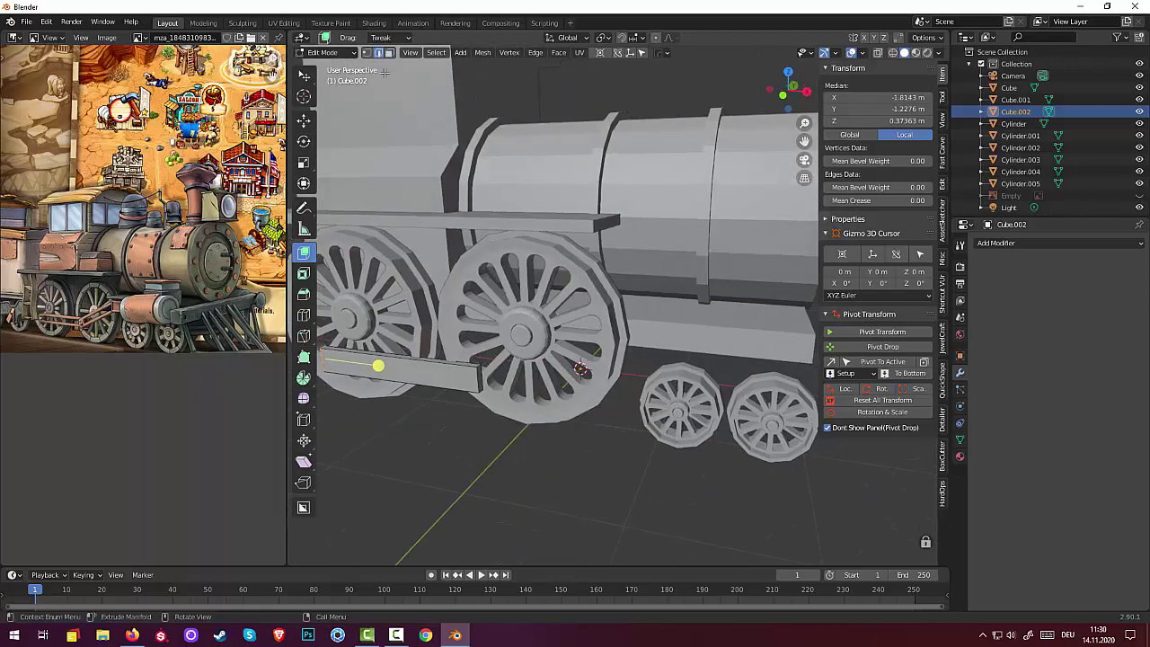
left_click(480, 363)
middle_click_drag(502, 373, 534, 375)
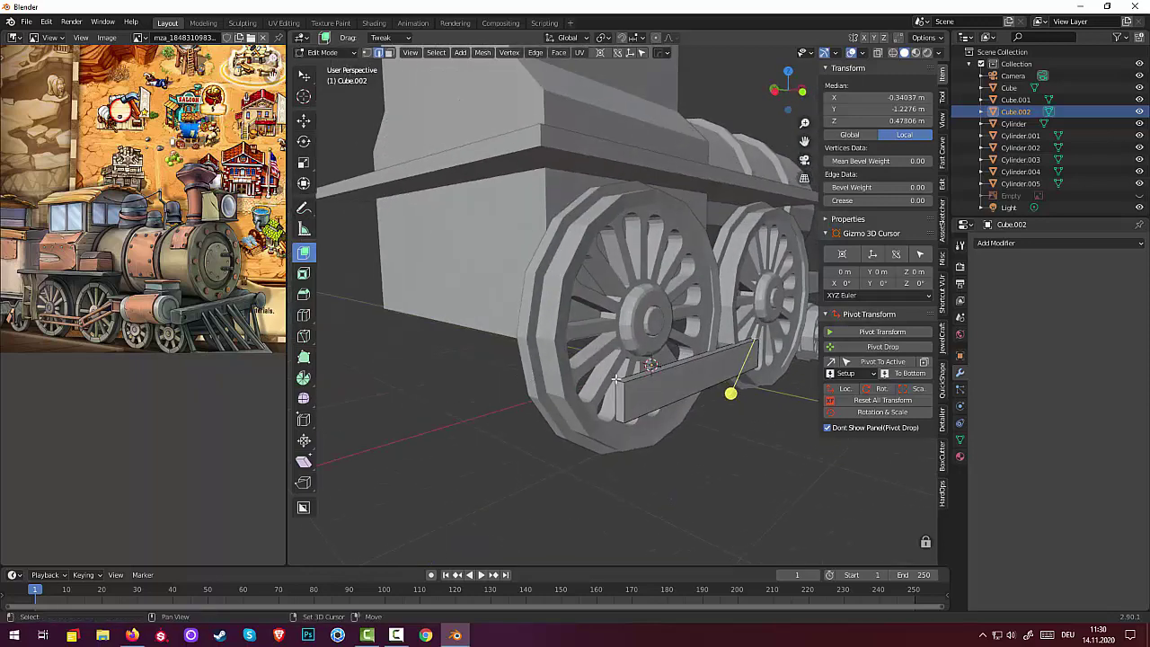
key("1")
key("a")
left_click(620, 422)
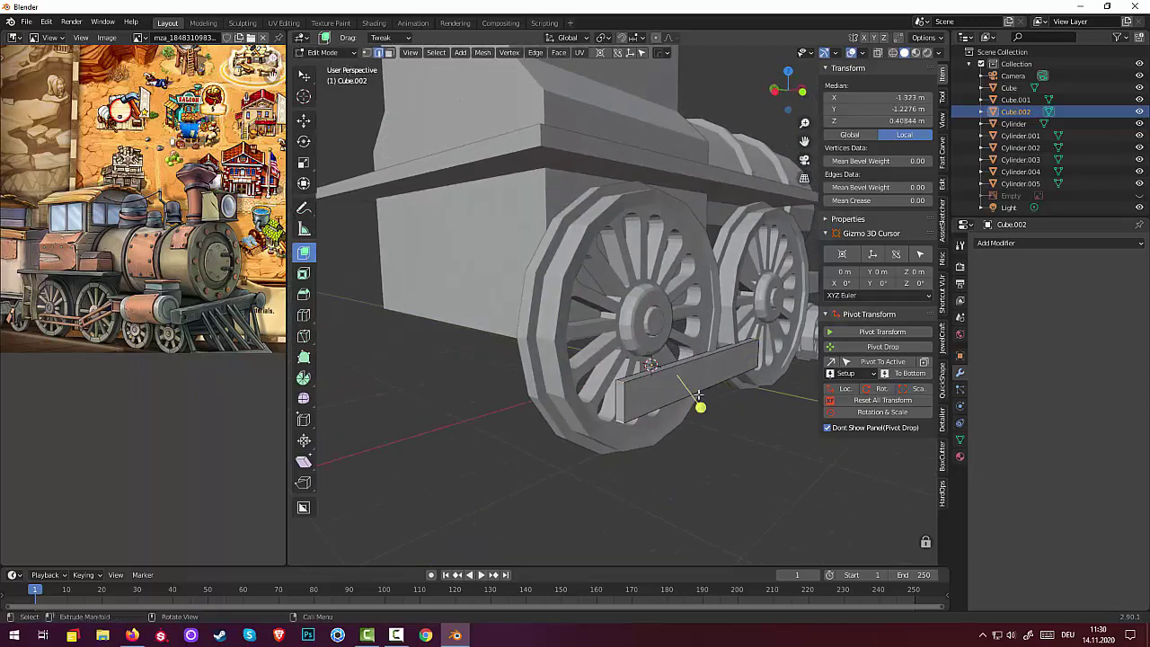
middle_click_drag(662, 420, 543, 373)
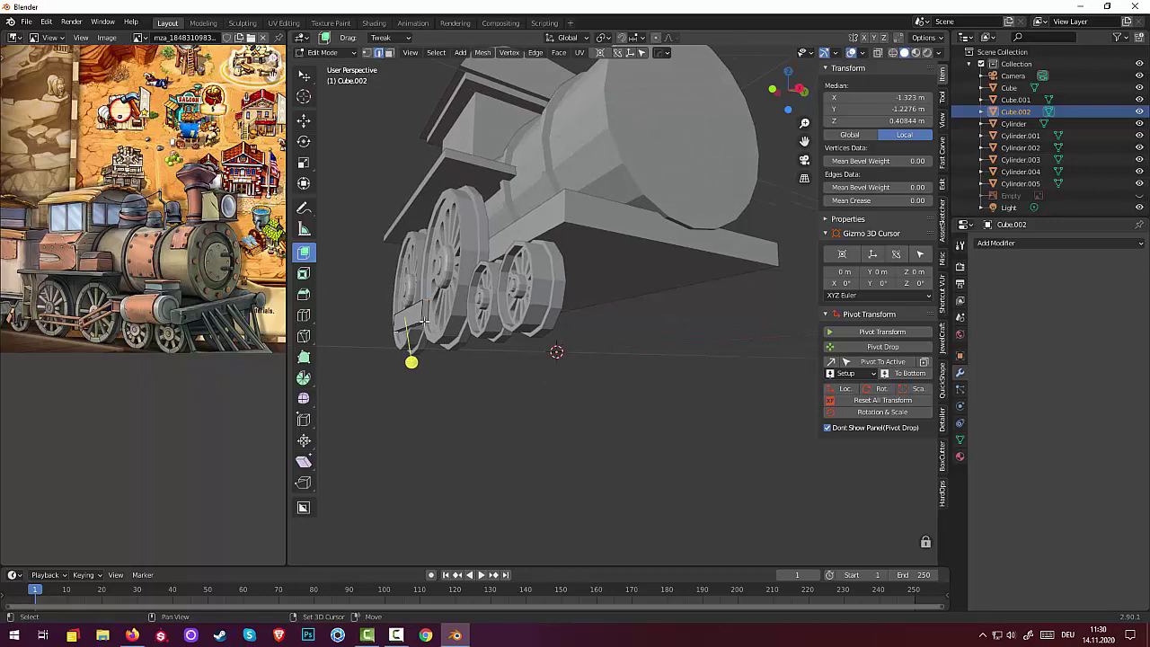
left_click(425, 320)
key("KP_Decimal")
middle_click_drag(584, 360, 626, 346)
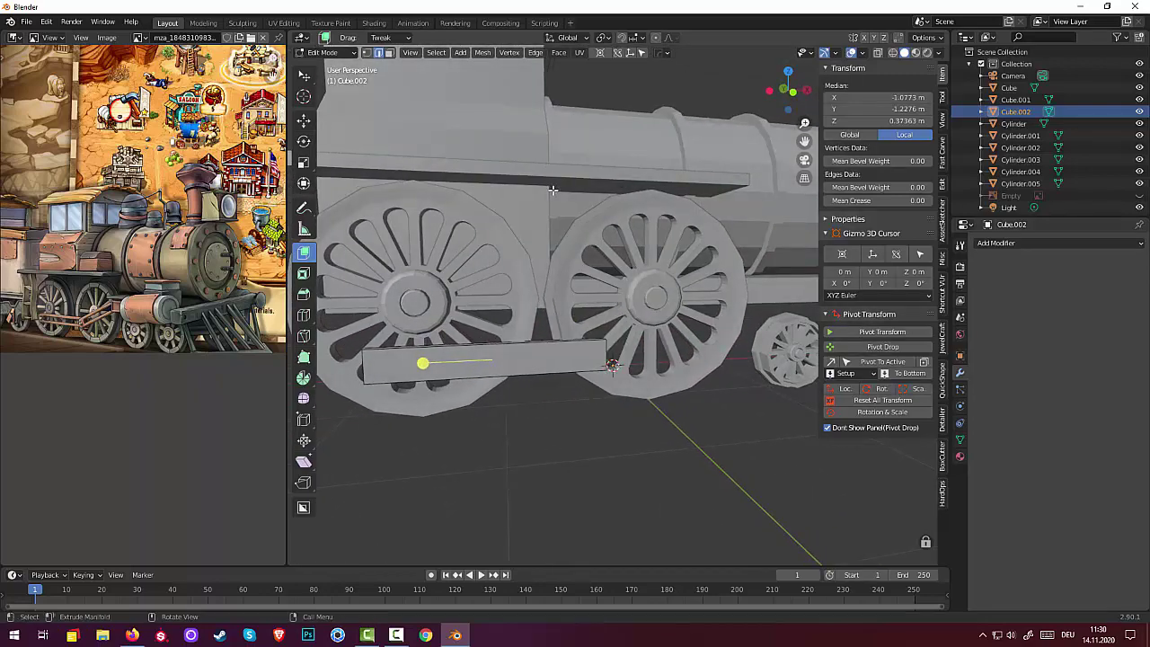
key("ctrl+b")
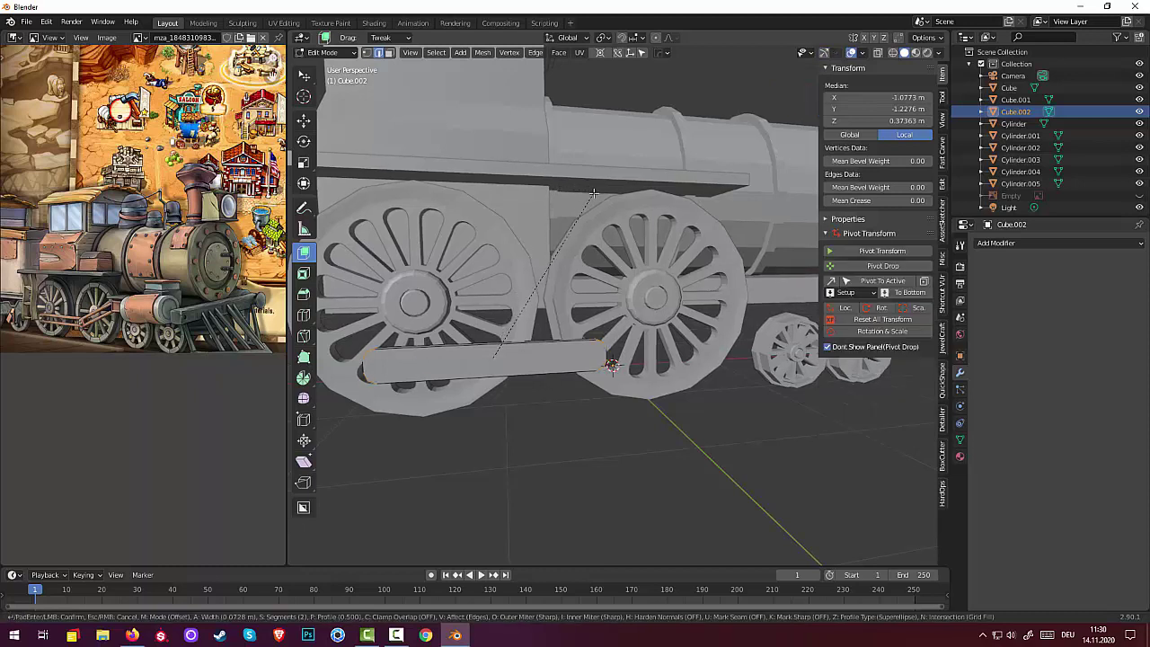
- Confirm the rounded-end bevel and select the bar's broad side face in Face Select mode
left_click(596, 193)
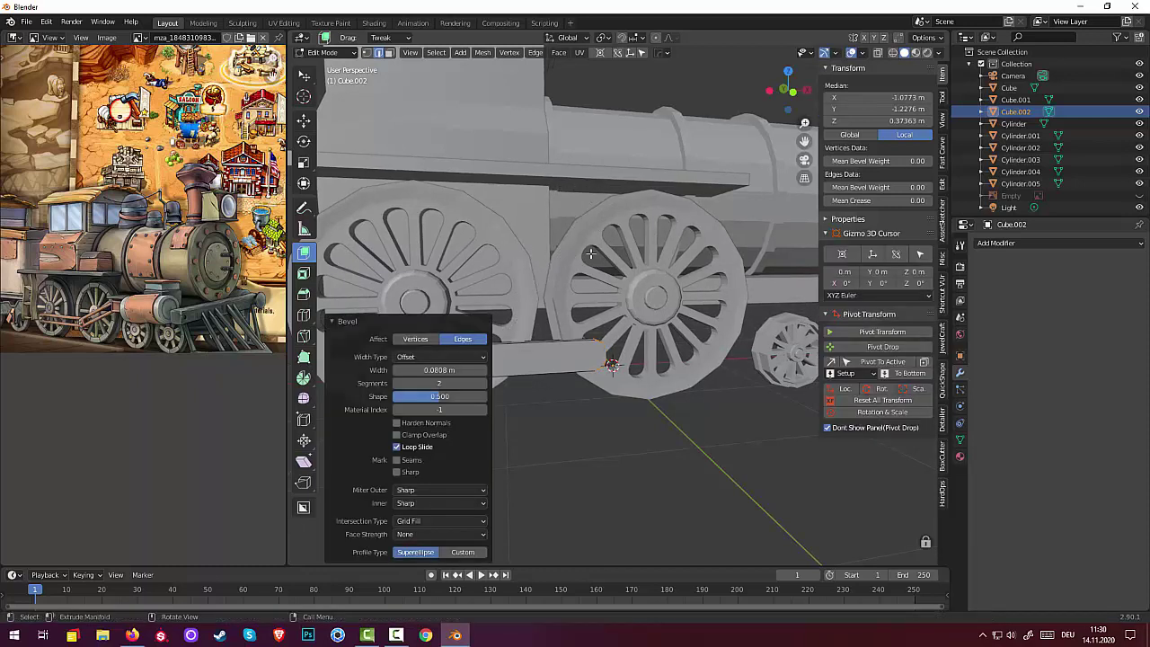
left_click(492, 358)
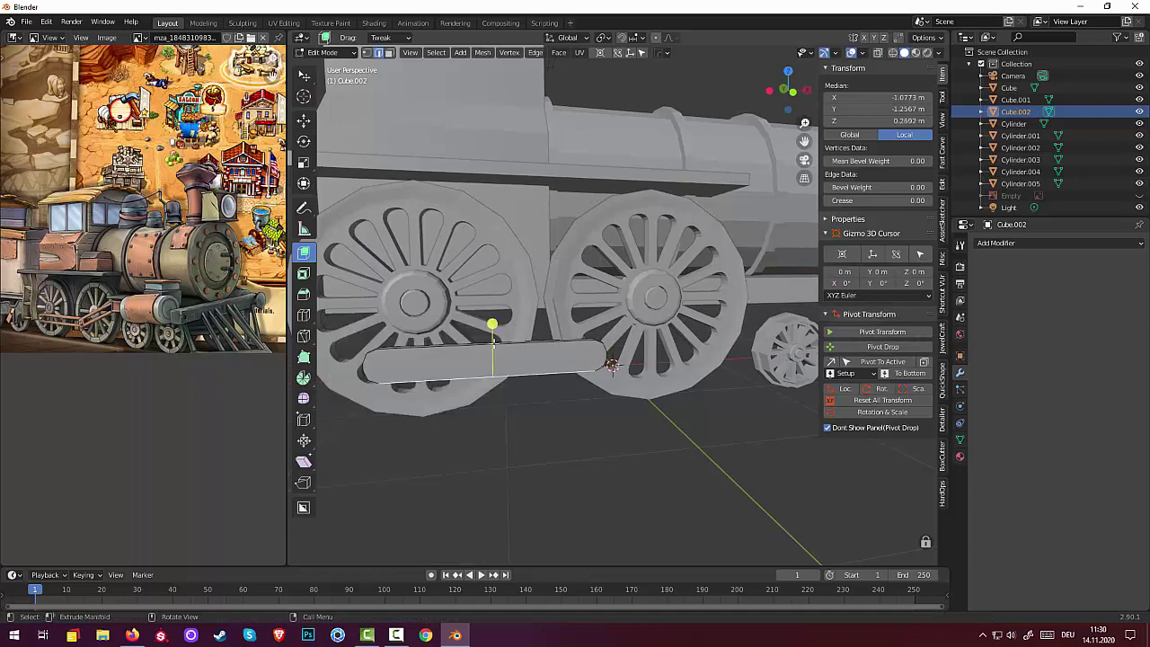
left_click(391, 55)
left_click(478, 358)
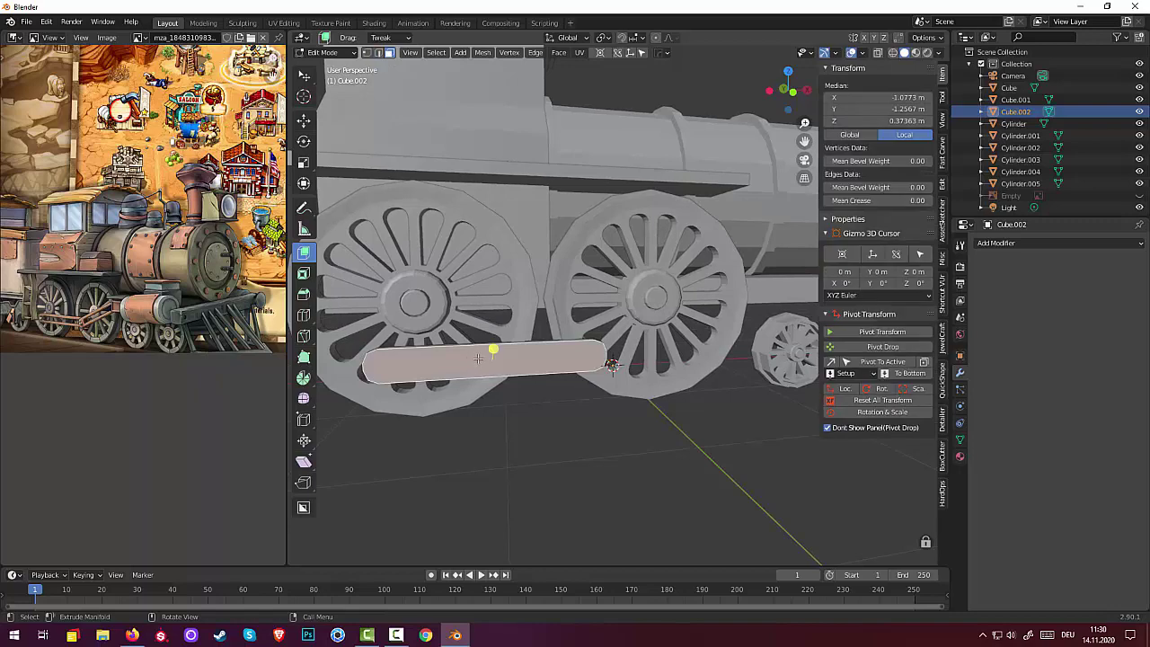
mouse_move(478, 358)
middle_mouse_down()
mouse_move(585, 367)
mouse_move(565, 326)
mouse_move(529, 332)
mouse_move(533, 390)
mouse_move(543, 377)
mouse_move(484, 372)
mouse_move(441, 252)
mouse_move(439, 203)
mouse_move(536, 201)
mouse_move(575, 153)
mouse_move(584, 117)
middle_mouse_up()
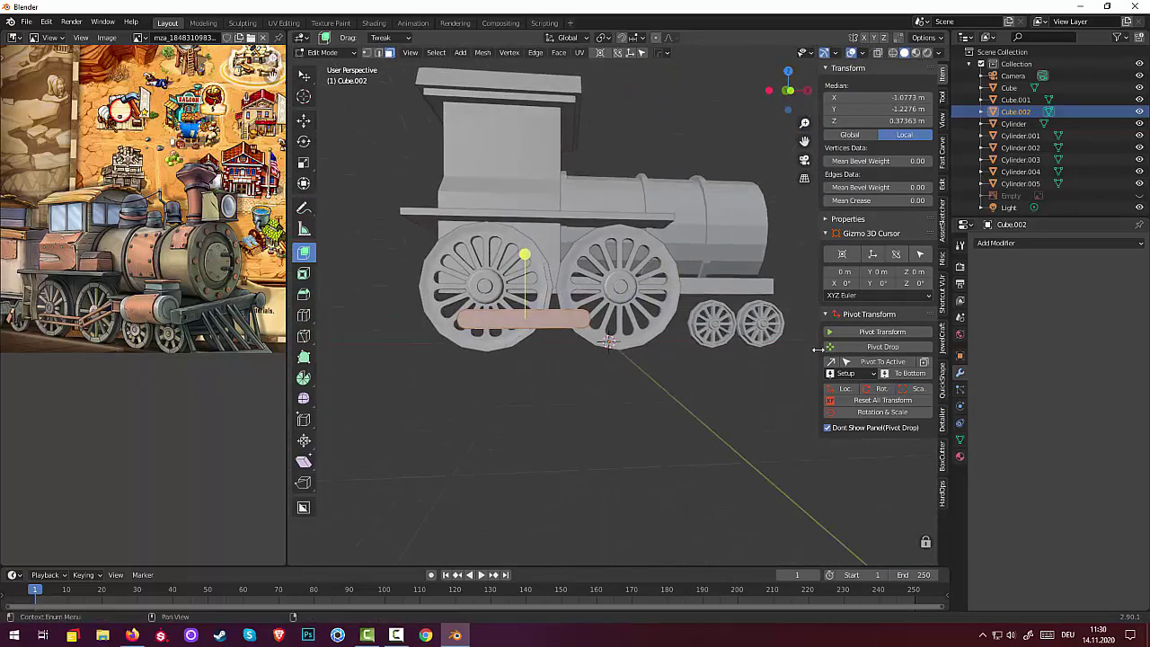
- Inset the bar's side face by 0.06505 m and bridge the inner edge loops to open a slot
key("i")
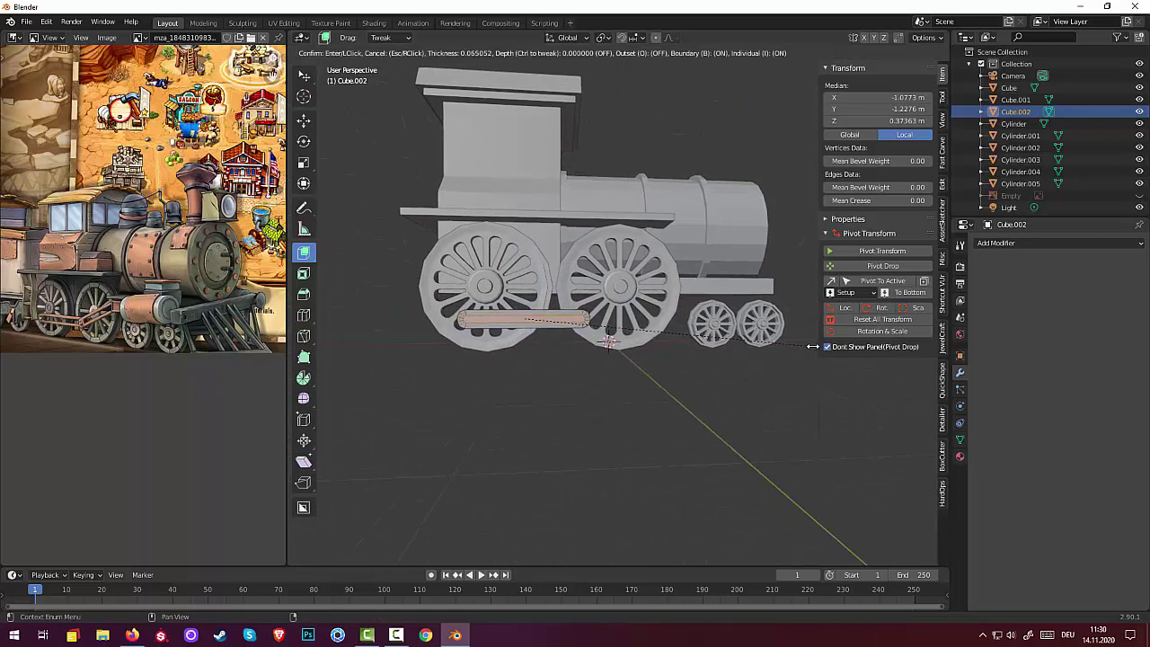
left_click(813, 346)
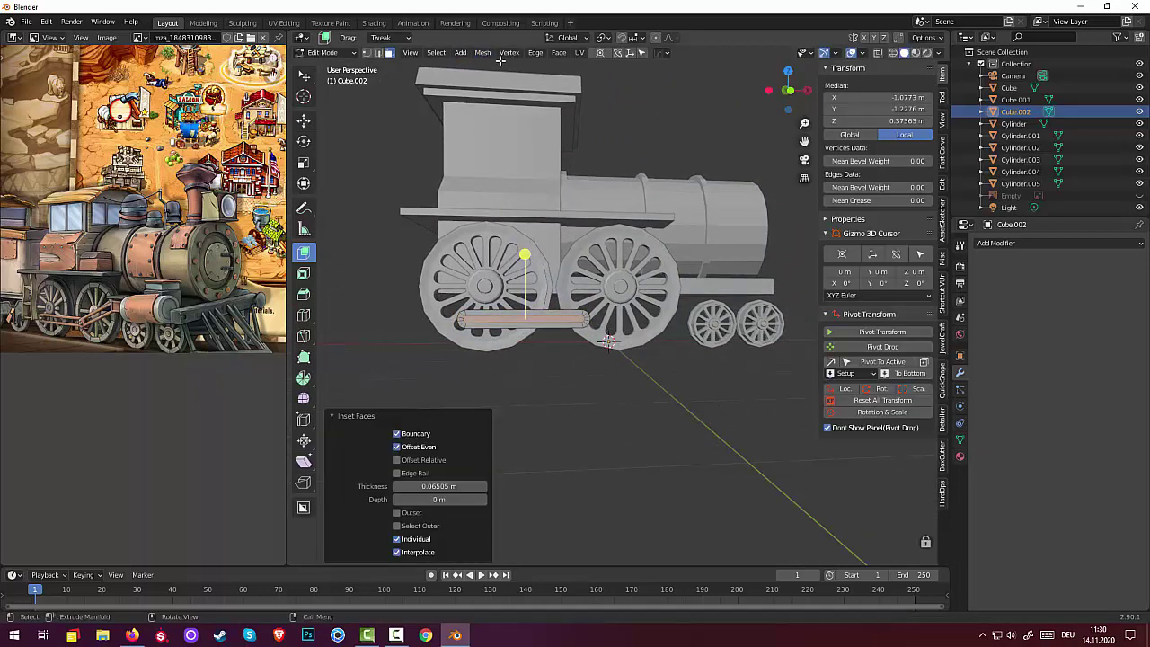
left_click(535, 52)
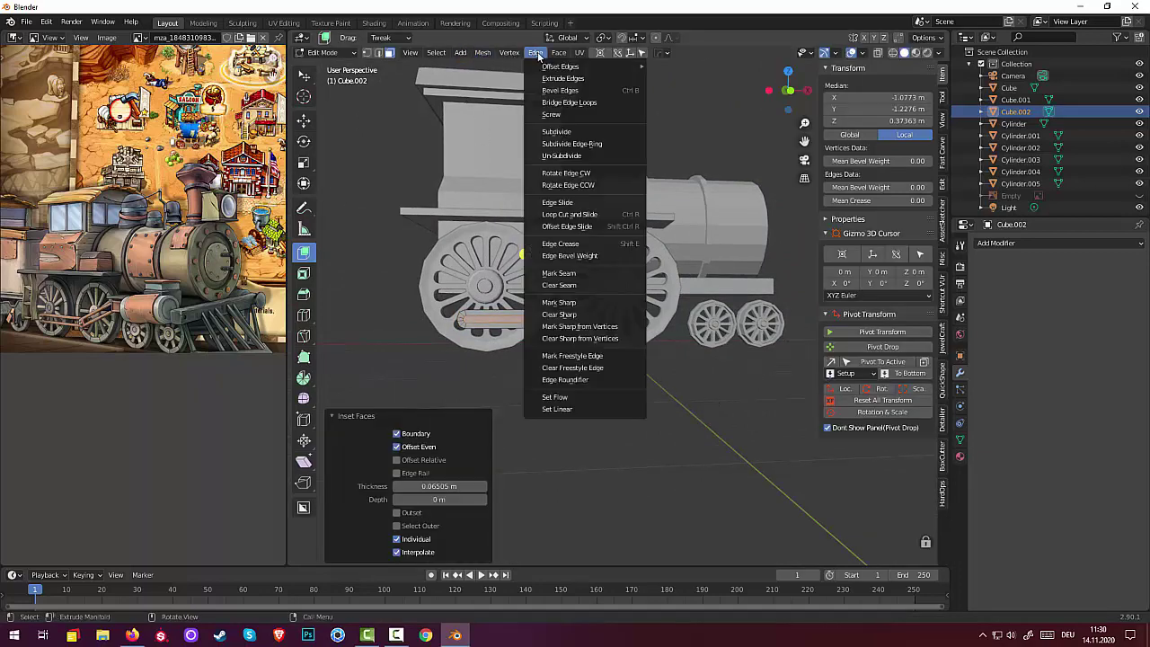
left_click(547, 102)
left_click(567, 370)
mouse_move(567, 367)
middle_mouse_down()
mouse_move(596, 393)
mouse_move(579, 378)
mouse_move(570, 393)
mouse_move(559, 375)
middle_mouse_up()
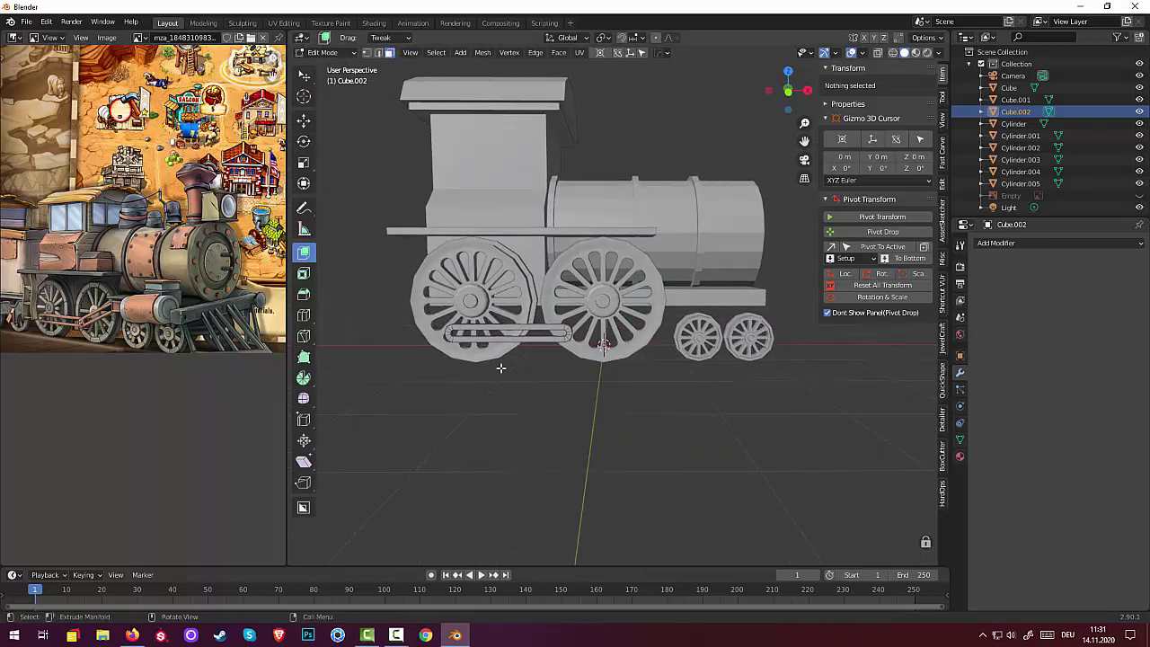
left_click(522, 342)
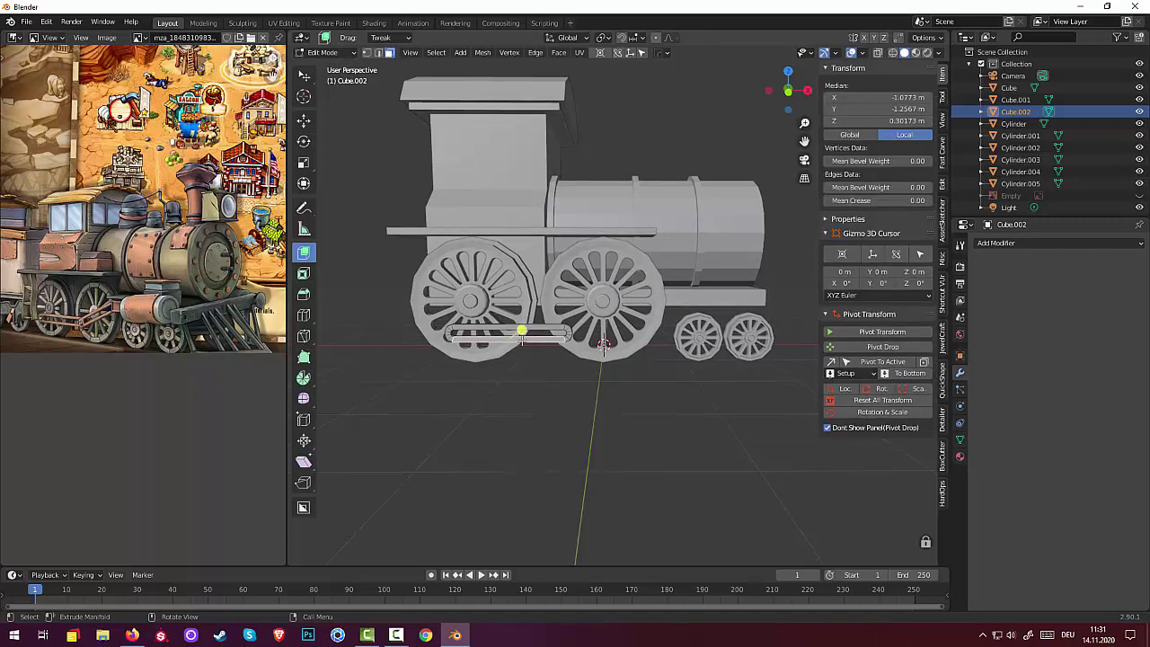
- Return to Object Mode and switch to a side-on orthographic view
left_click(316, 54)
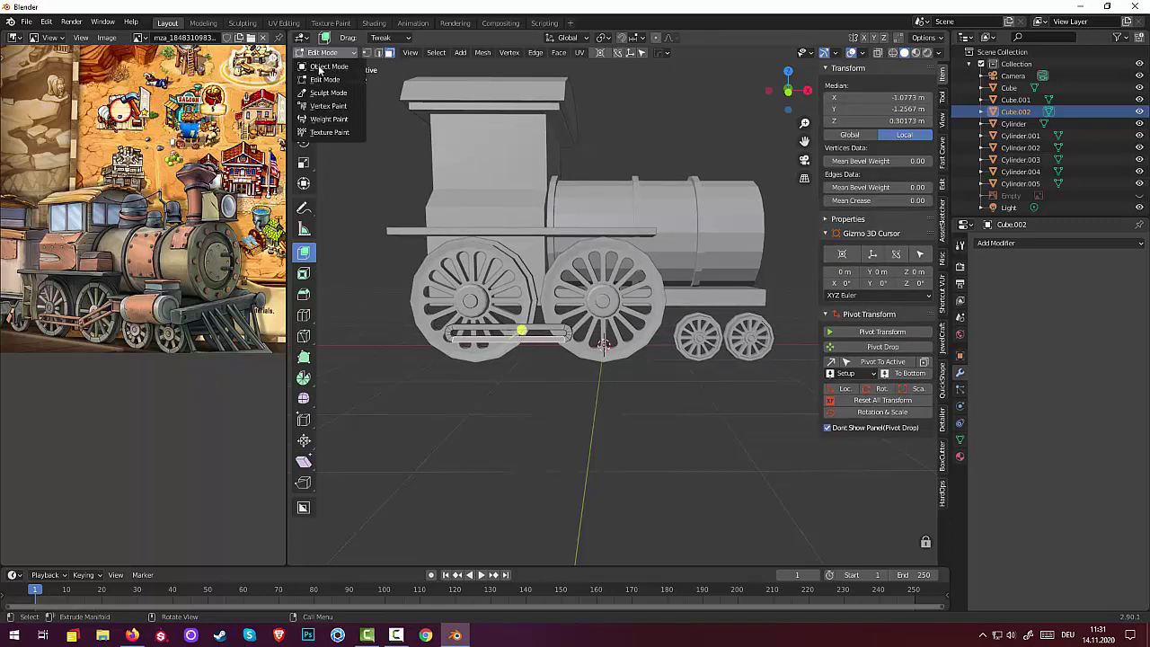
left_click(321, 61)
middle_click_drag(577, 389, 583, 372)
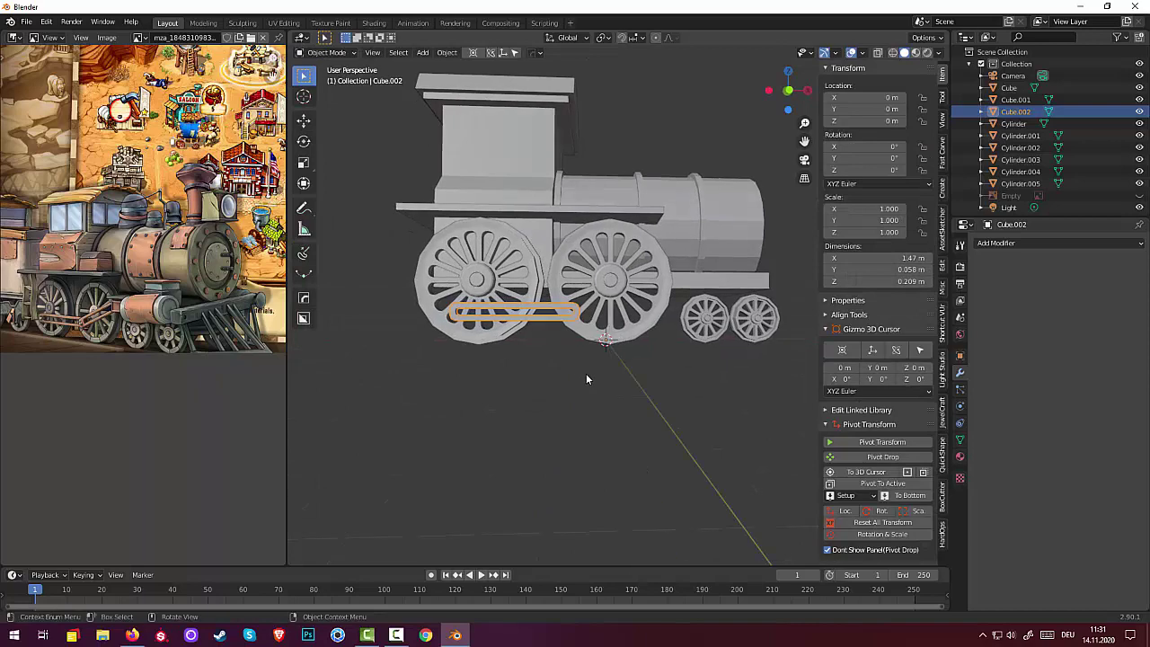
key("KP_3")
key("KP_1")
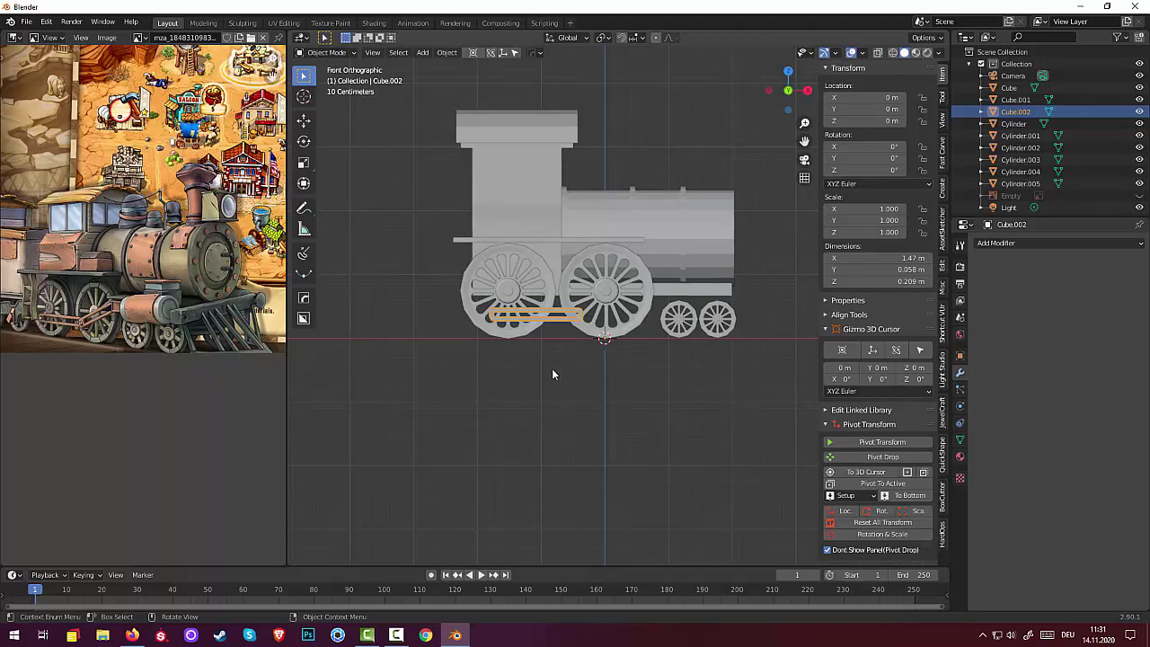
- Duplicate the slotted bar 1.2224 m along X and tilt the copy −27.8° about Y
key("shift+d")
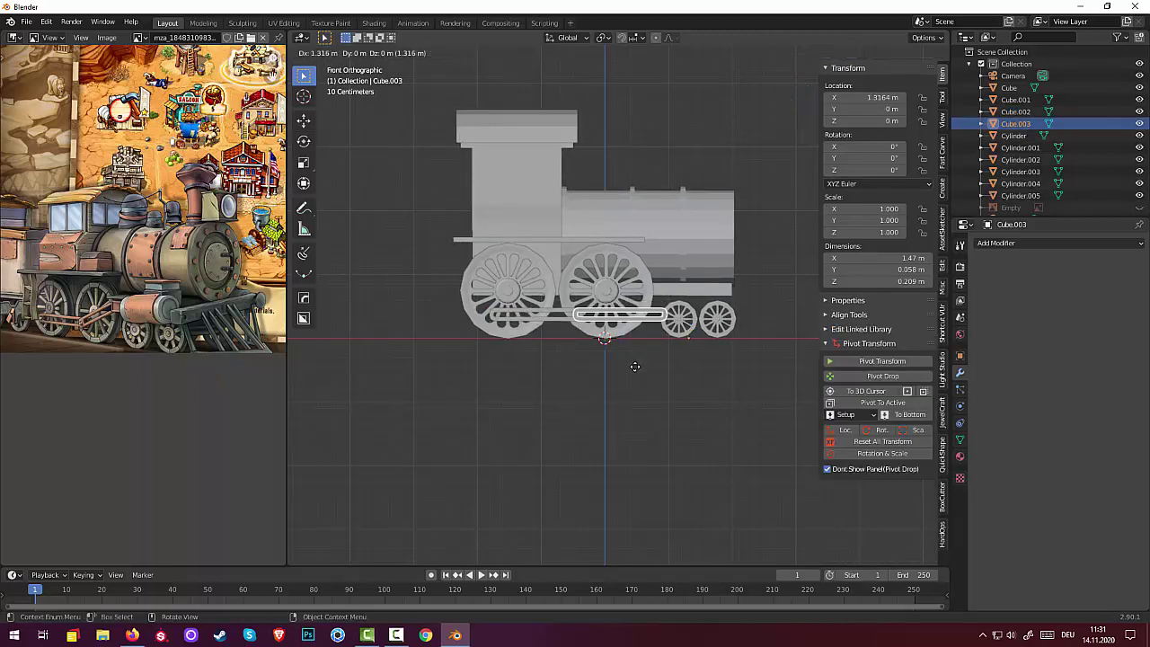
left_click(629, 367)
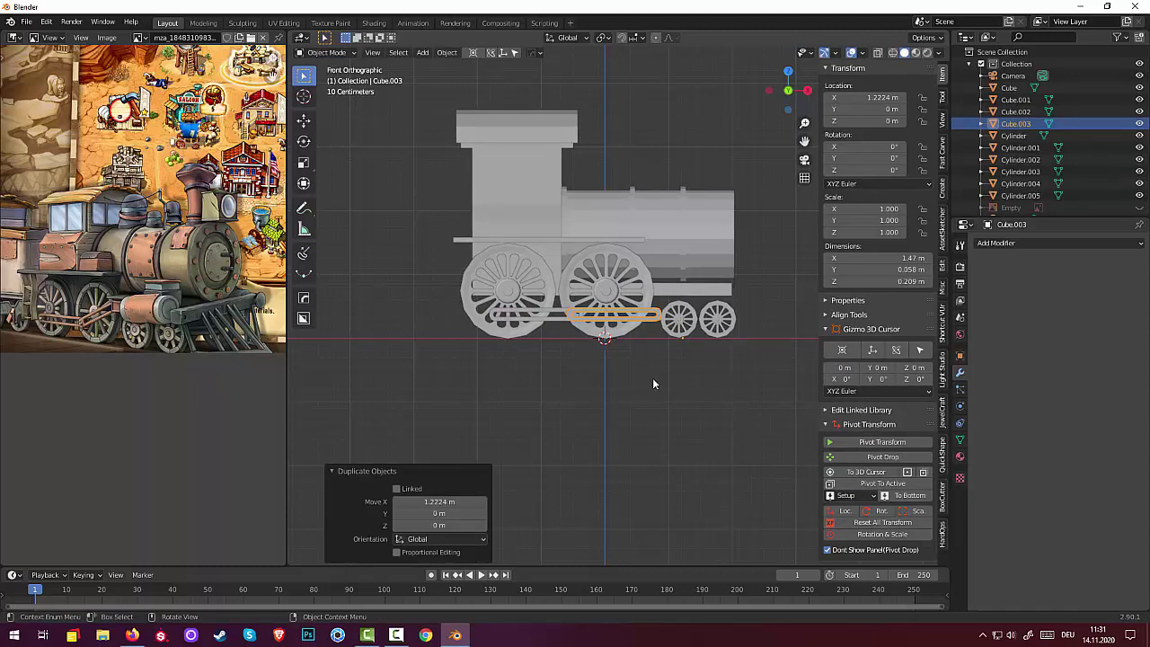
key("r")
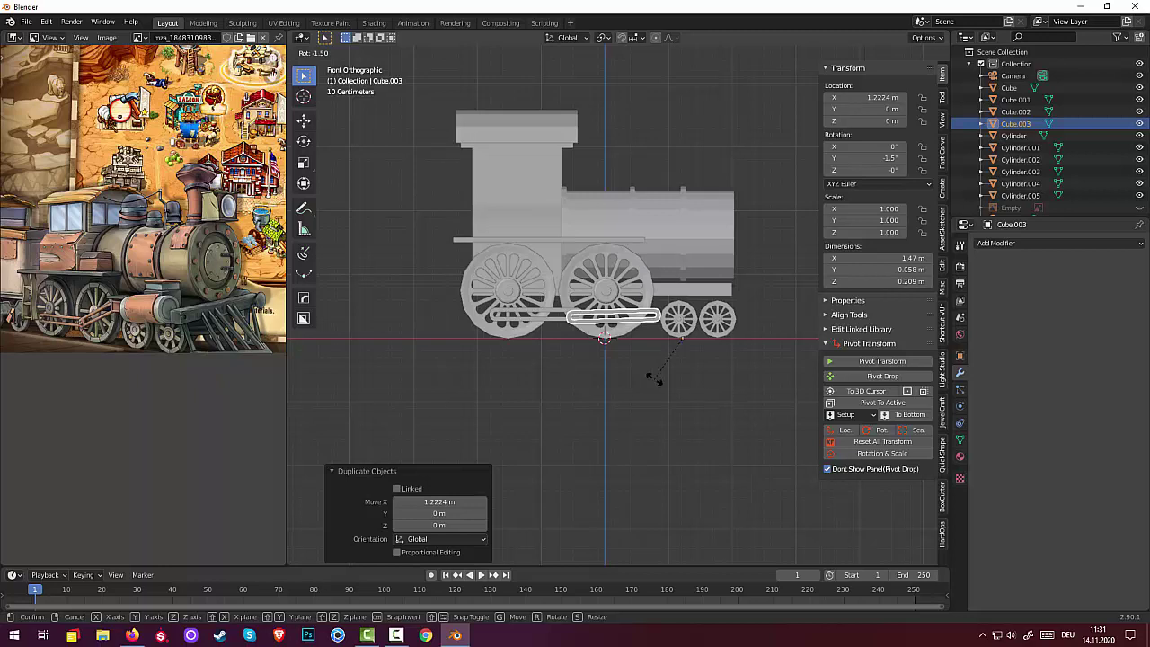
key("y")
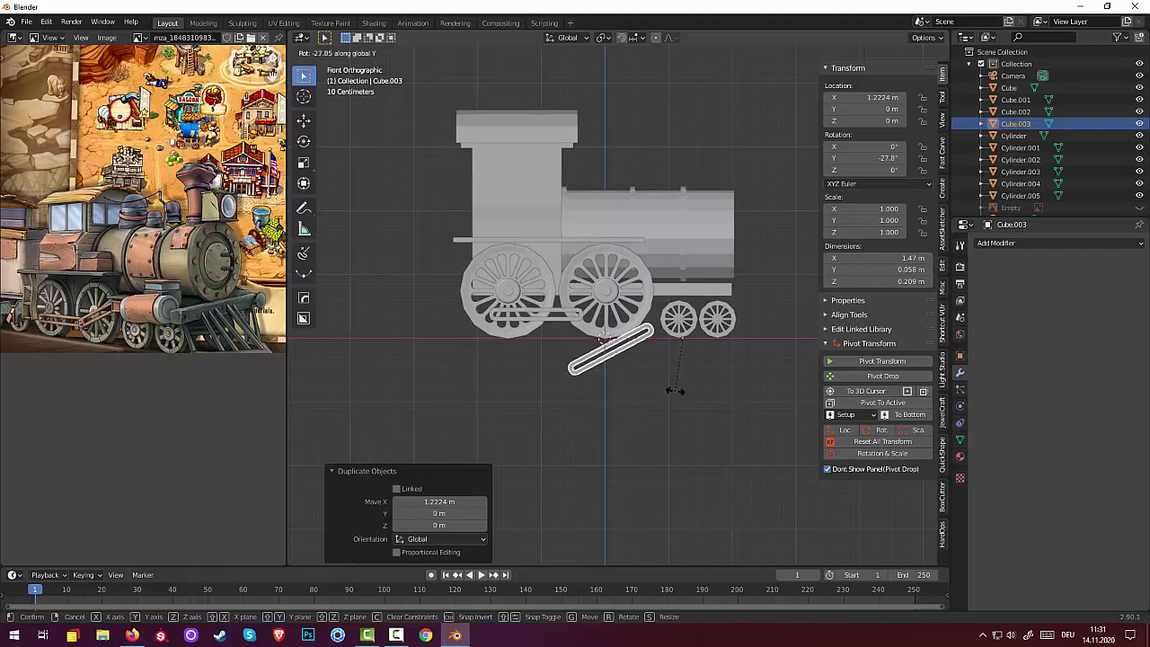
left_click(672, 386)
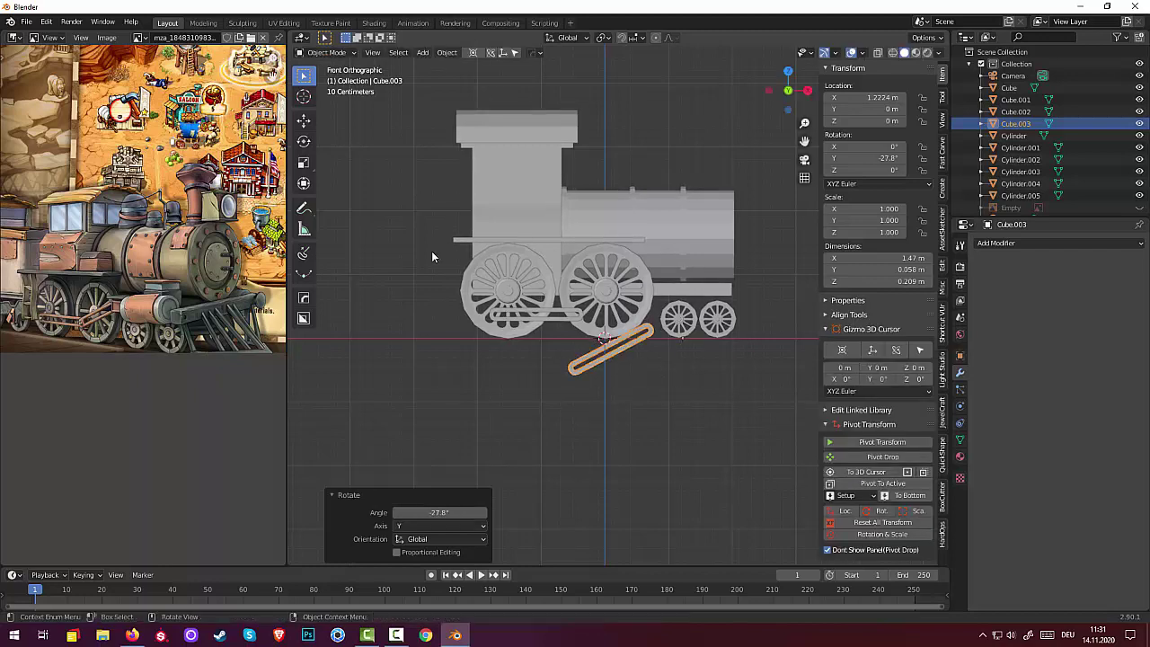
left_click(446, 52)
mouse_move(489, 78)
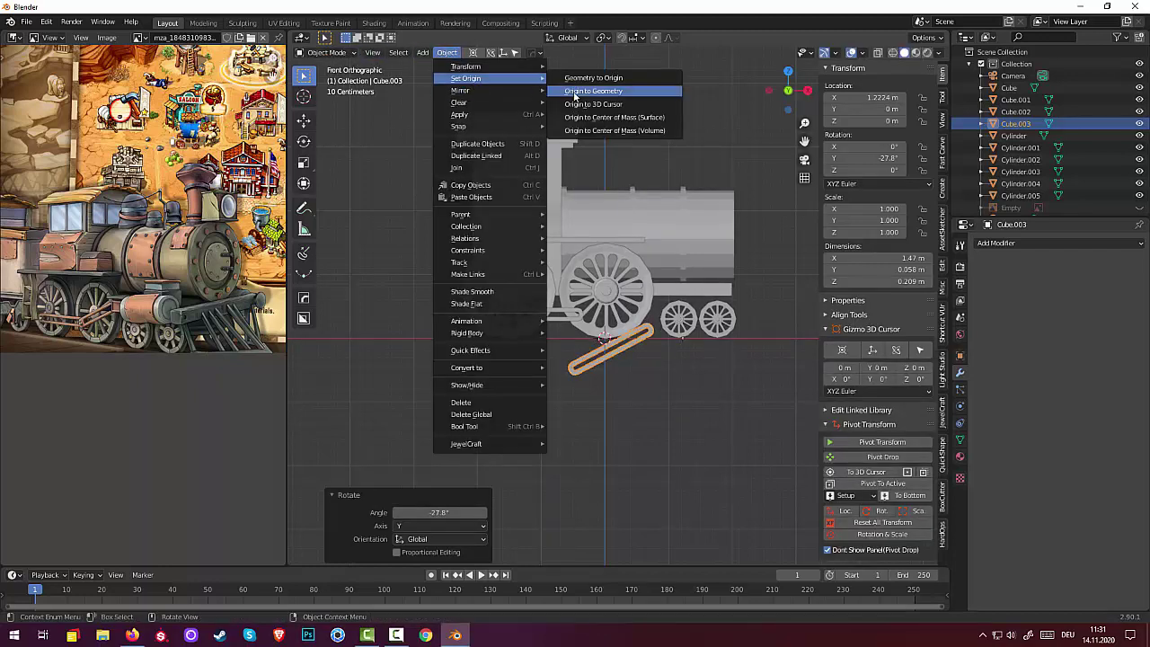
- Re-centre the tilted rod's origin, then place it across the second driving wheel, re-tilted to −17.2°
left_click(580, 91)
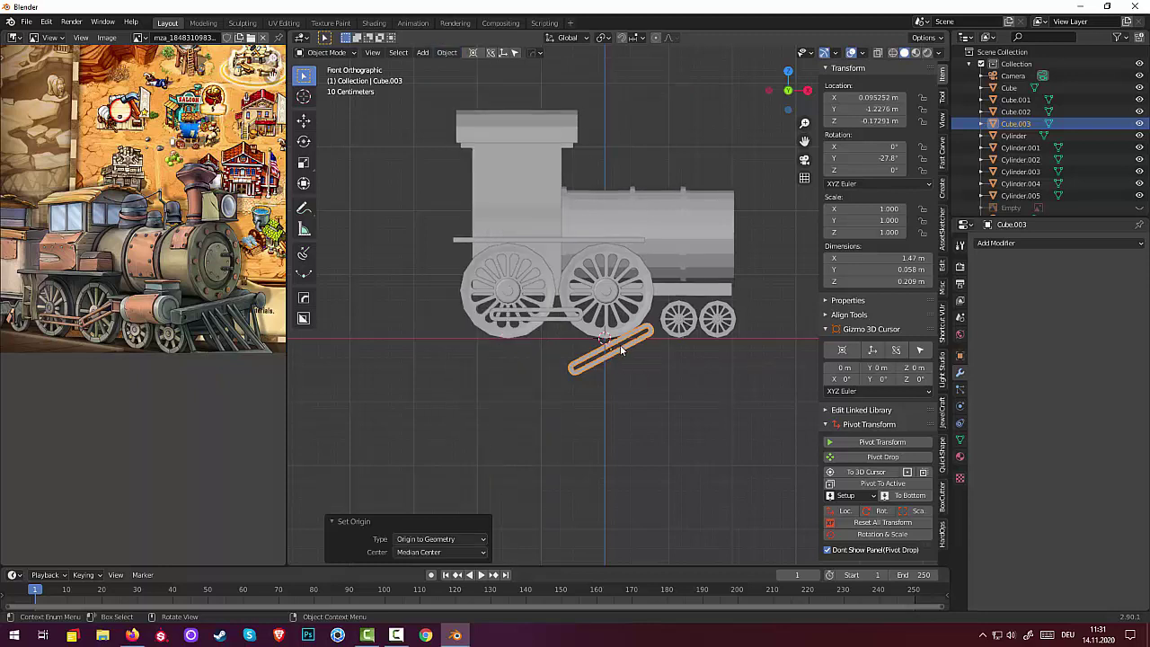
key("g")
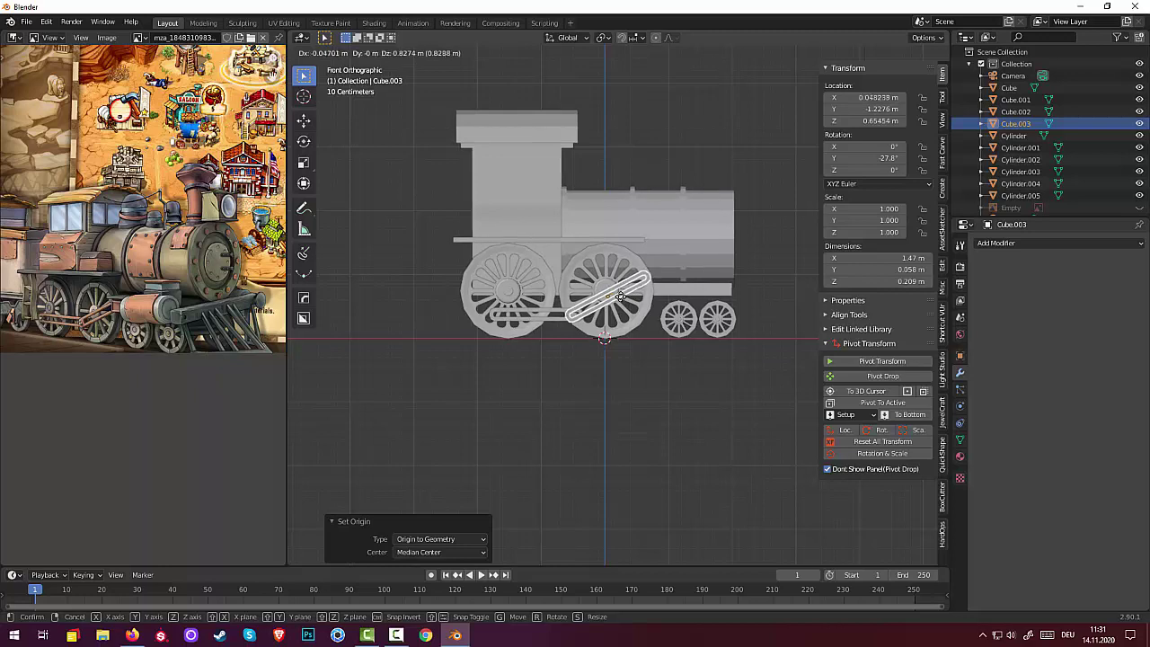
left_click(628, 303)
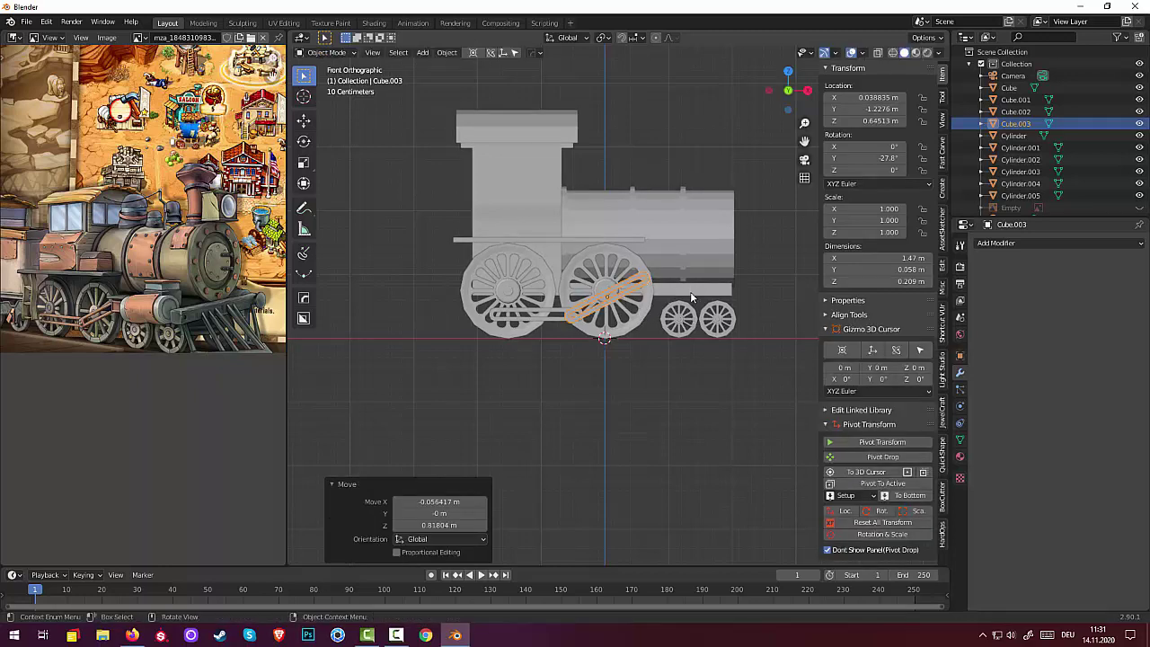
key("r")
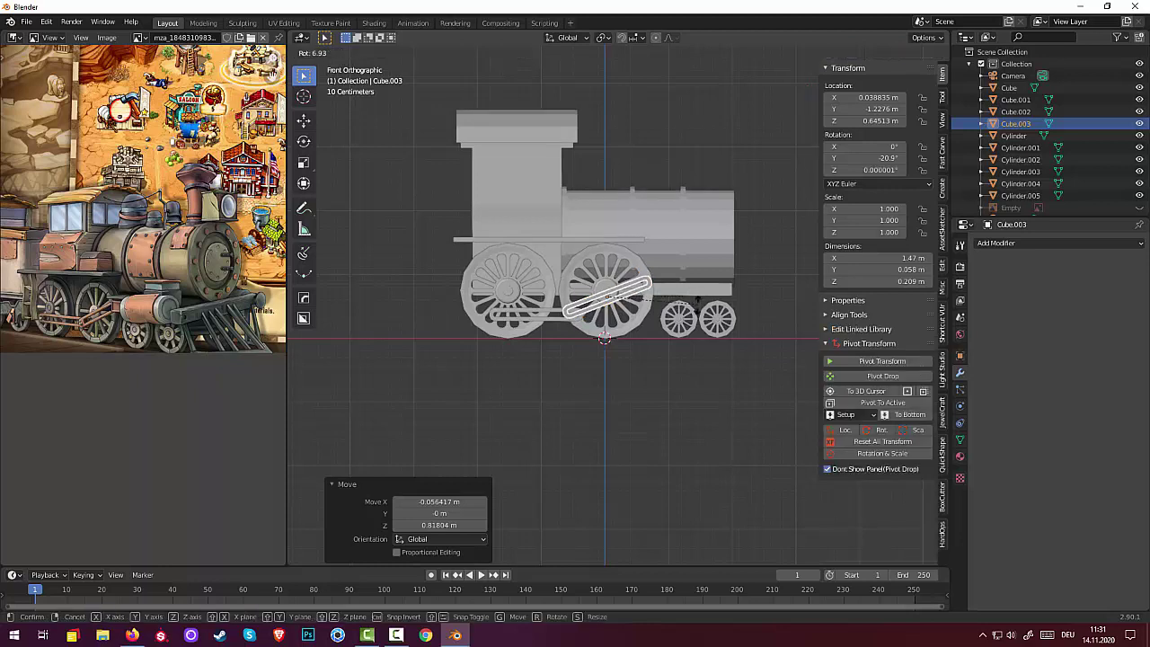
left_click(642, 312)
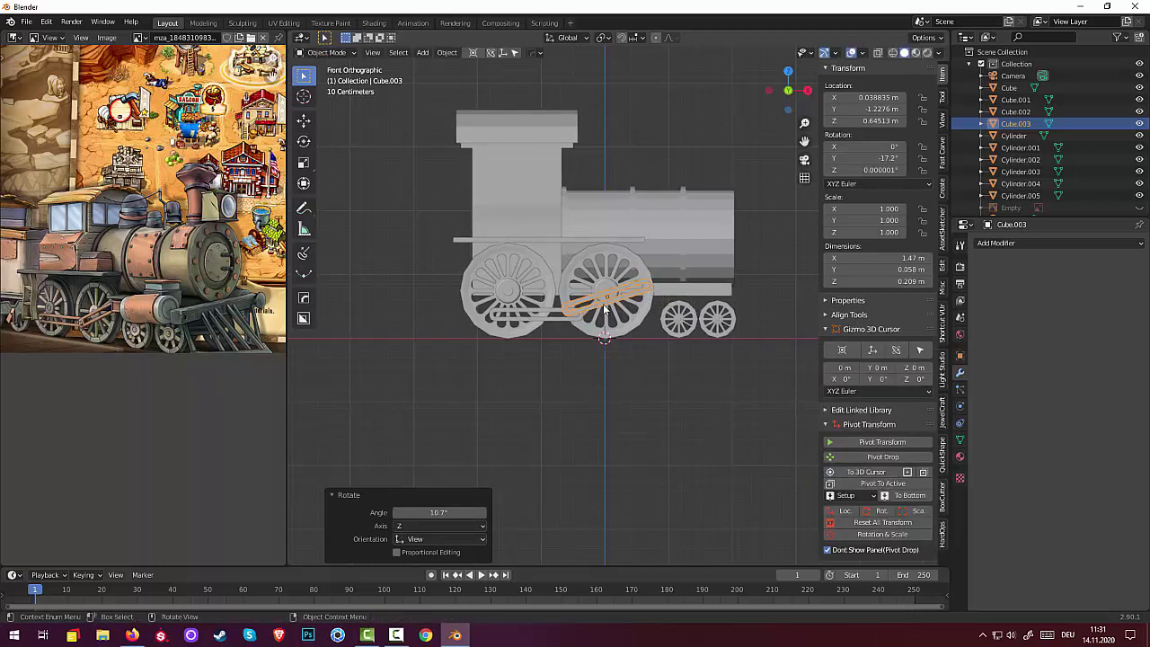
key("g")
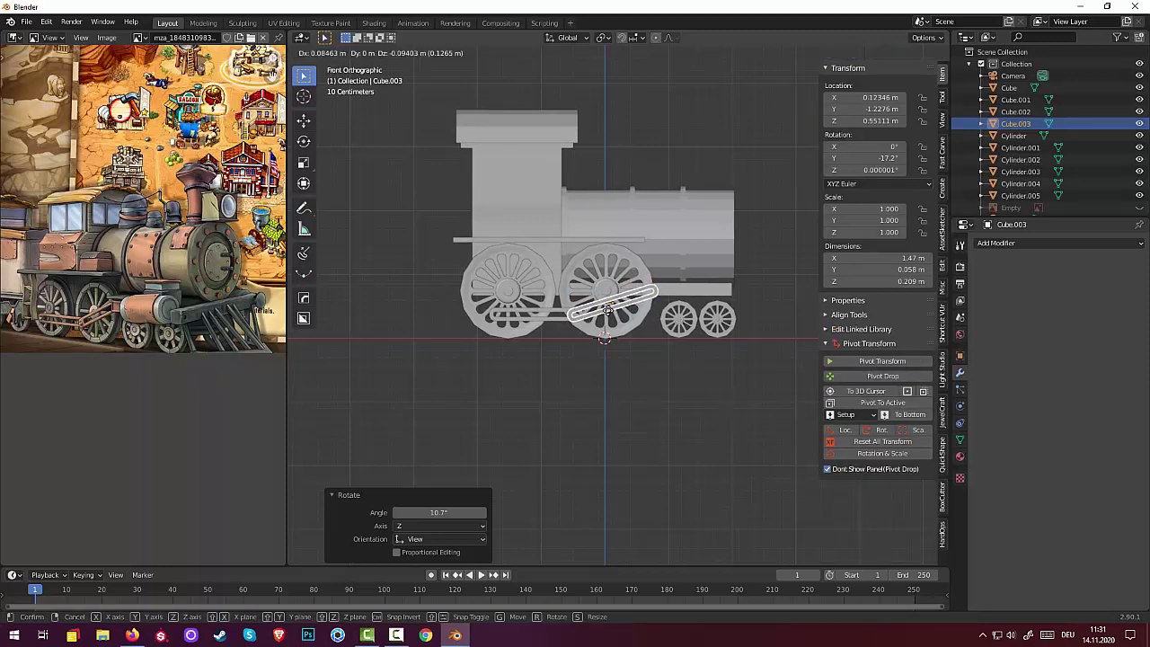
left_click(607, 310)
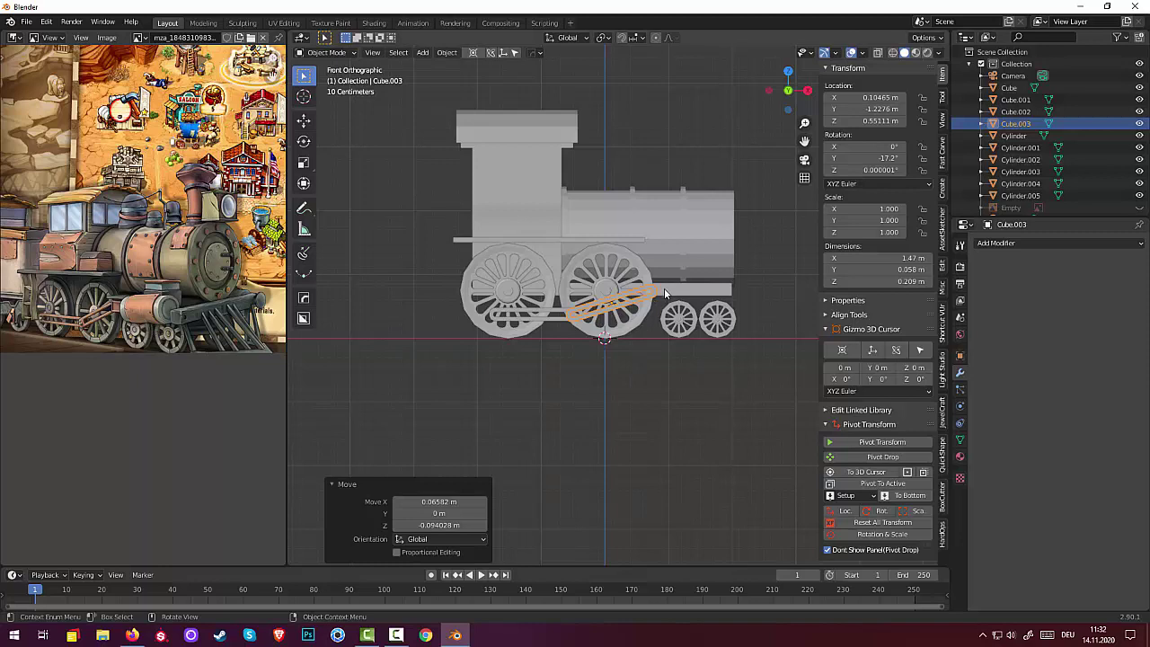
- Line up the horizontal rod Cube.002 (X −0.11283 m) and the diagonal rod with the wheels
left_click(502, 324)
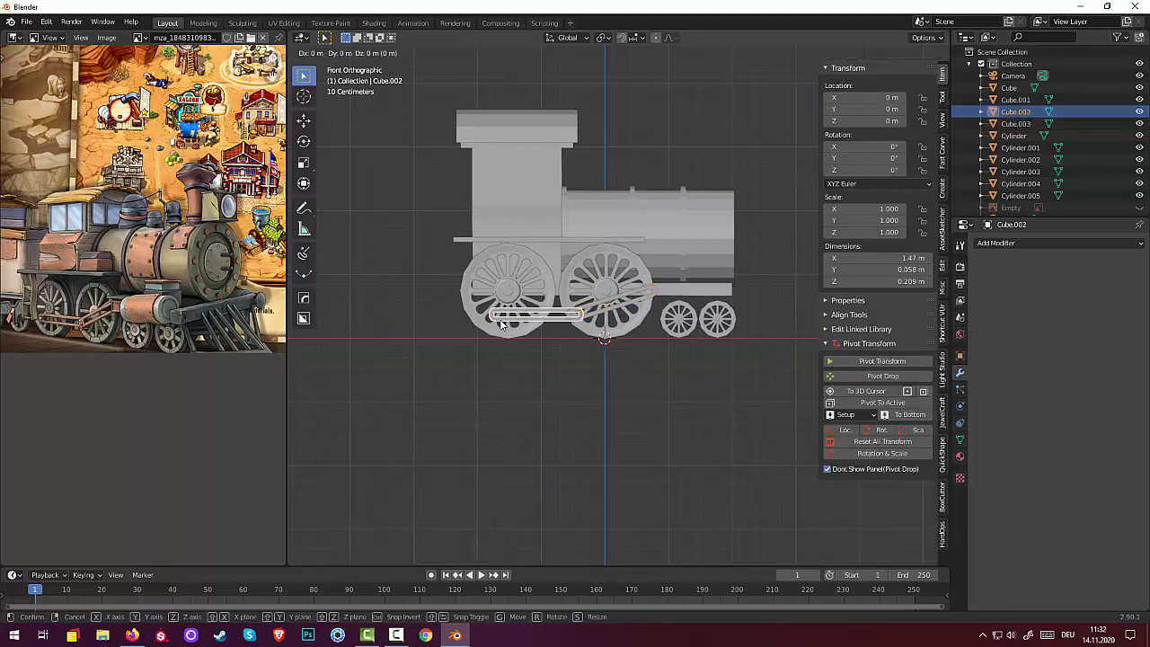
key("g")
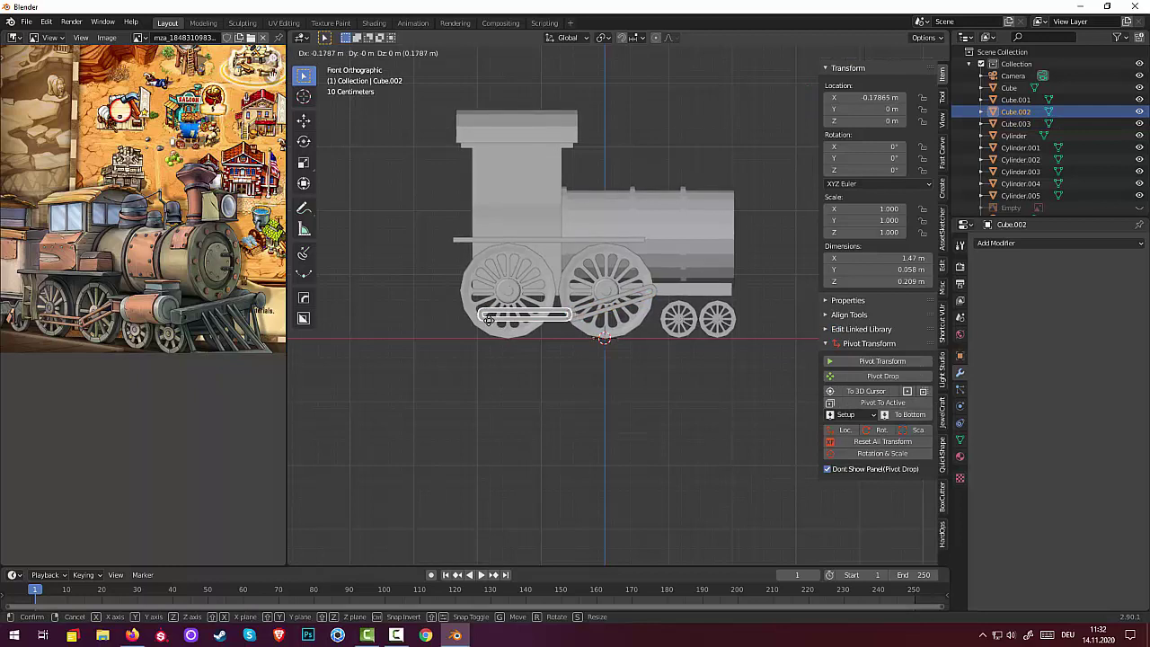
left_click(489, 319)
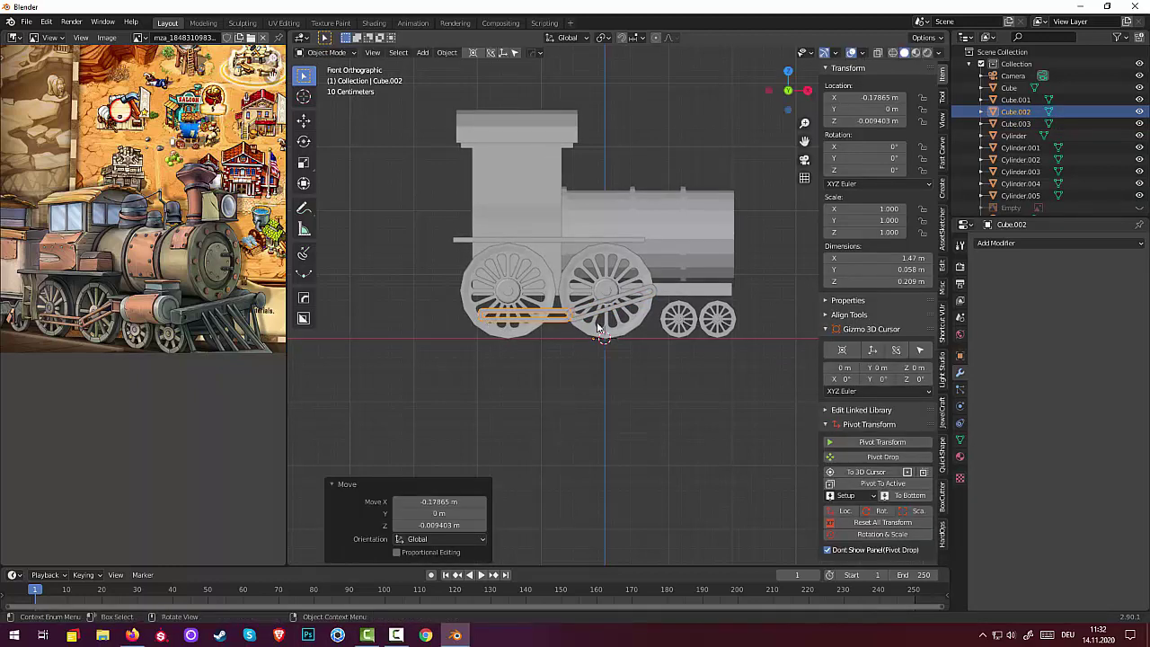
left_click(618, 309)
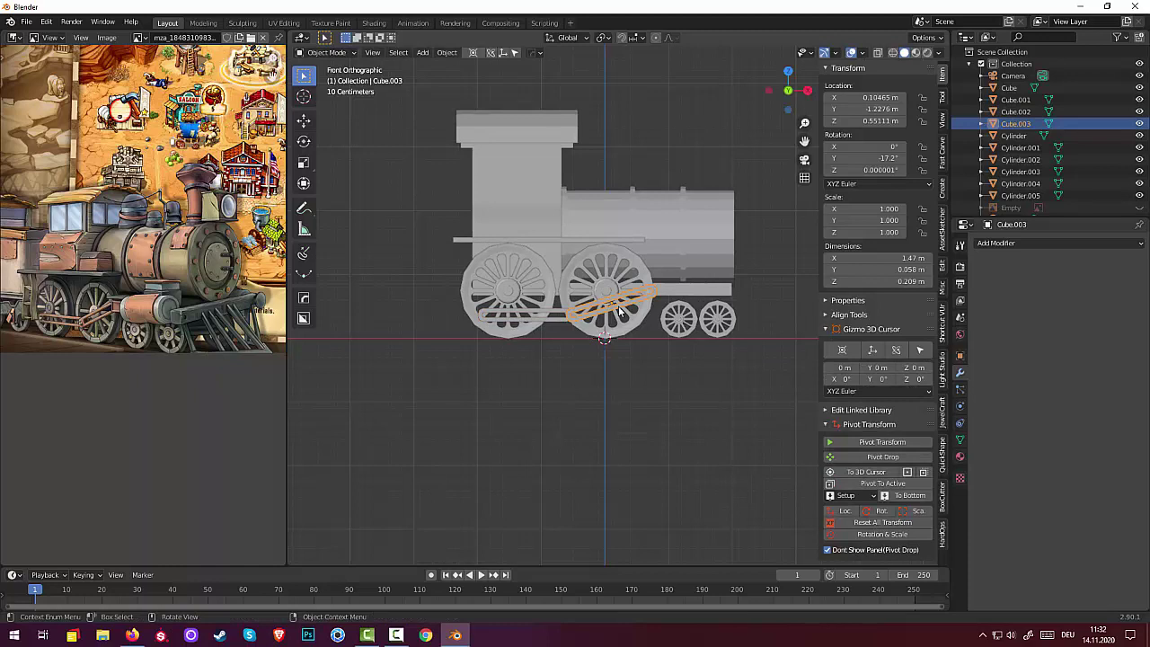
key("g")
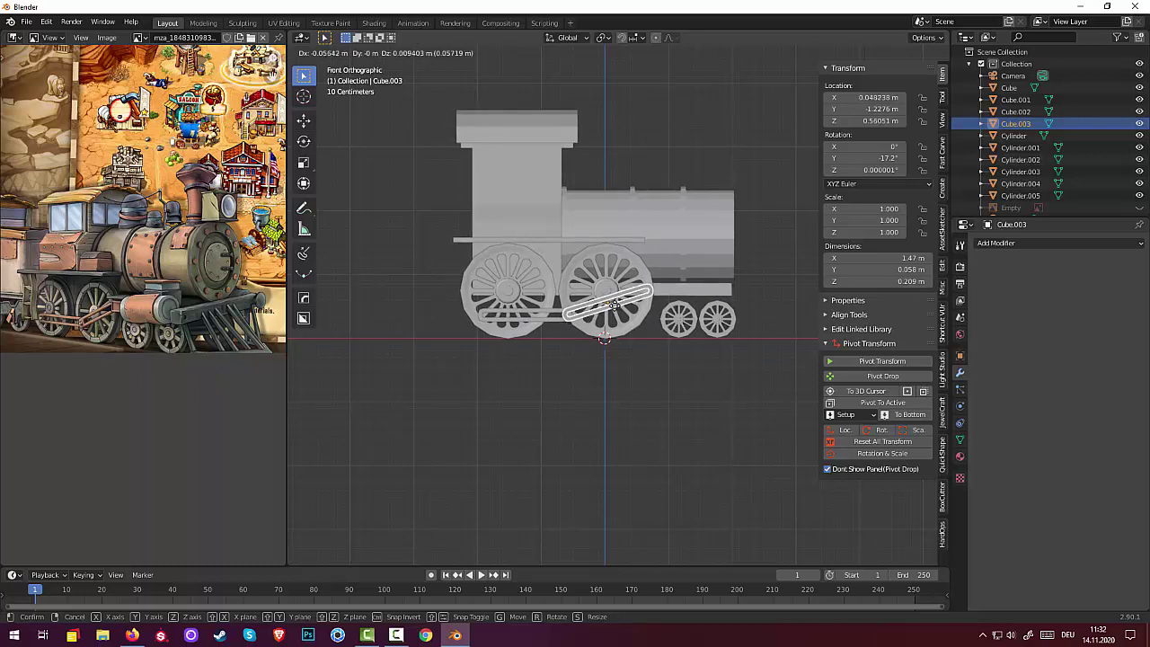
left_click(612, 307)
left_click(547, 319)
key("g")
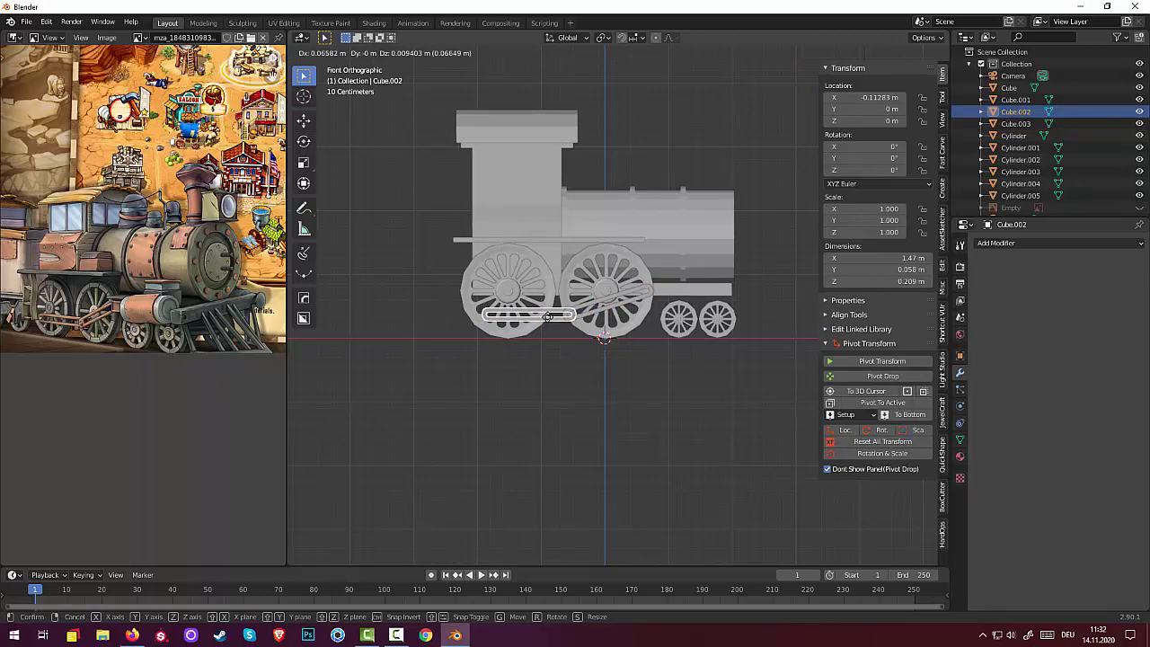
left_click(548, 316)
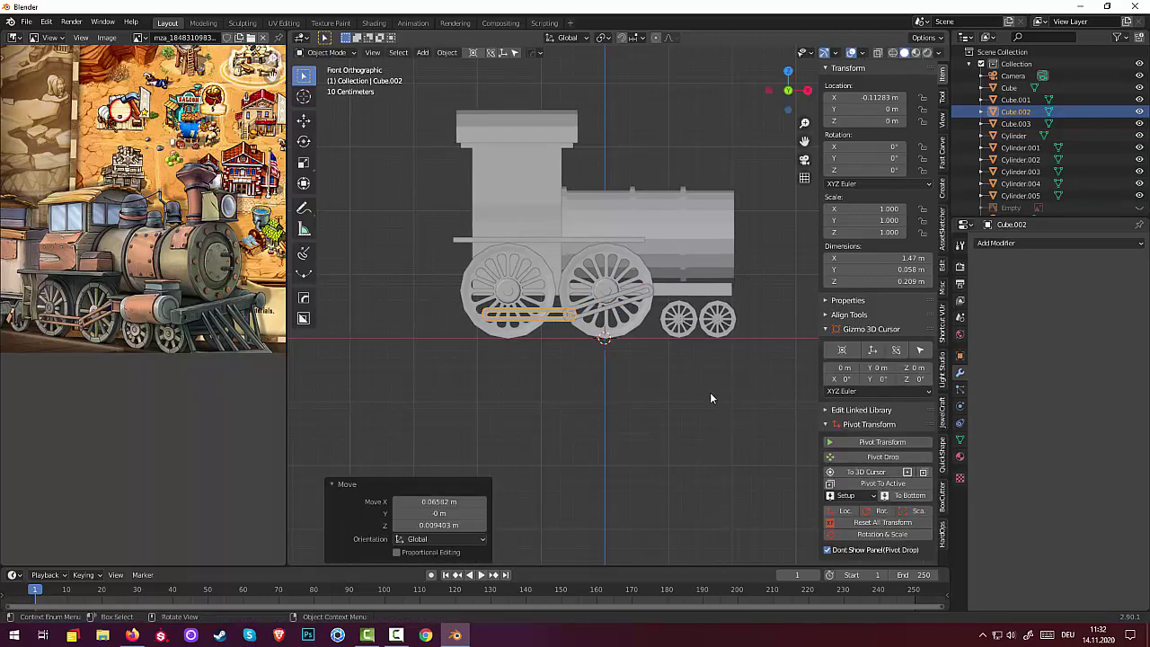
middle_click_drag(763, 421, 686, 437)
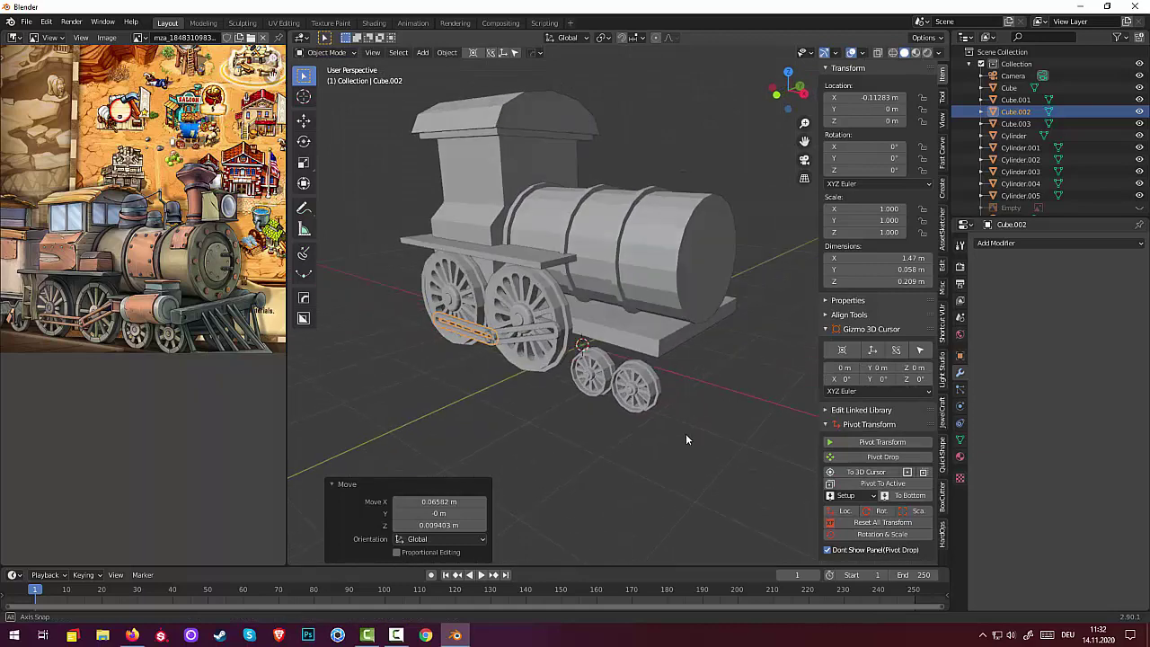
- Select the boiler tank, then clear the selection so nothing is selected
left_click(667, 297)
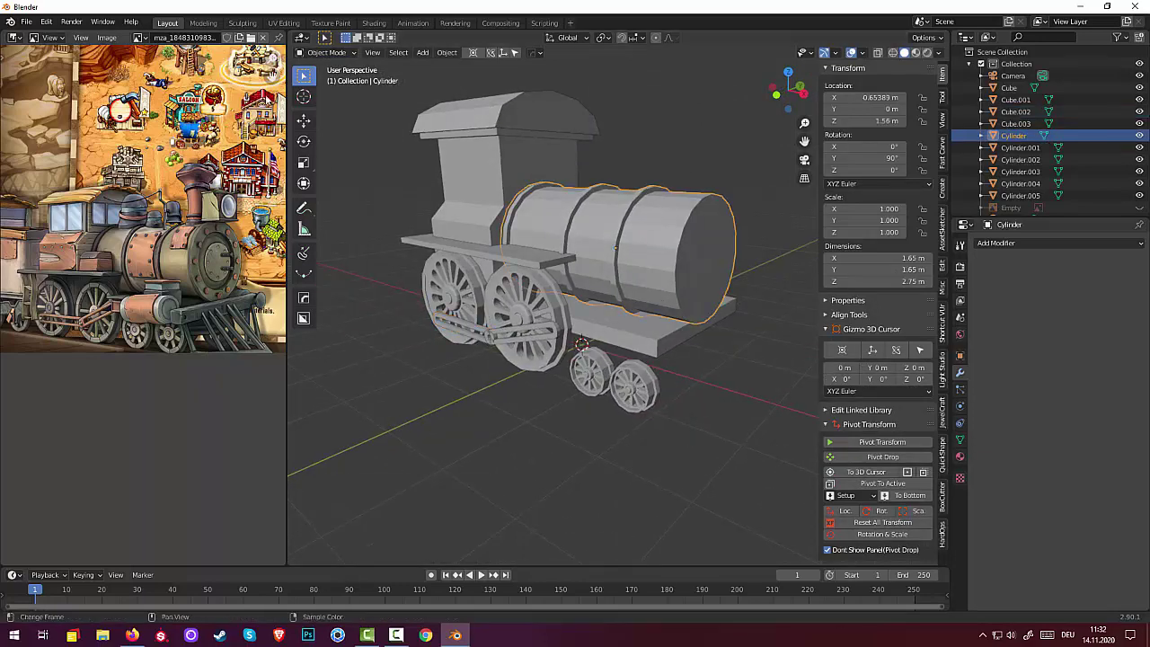
left_click(739, 282)
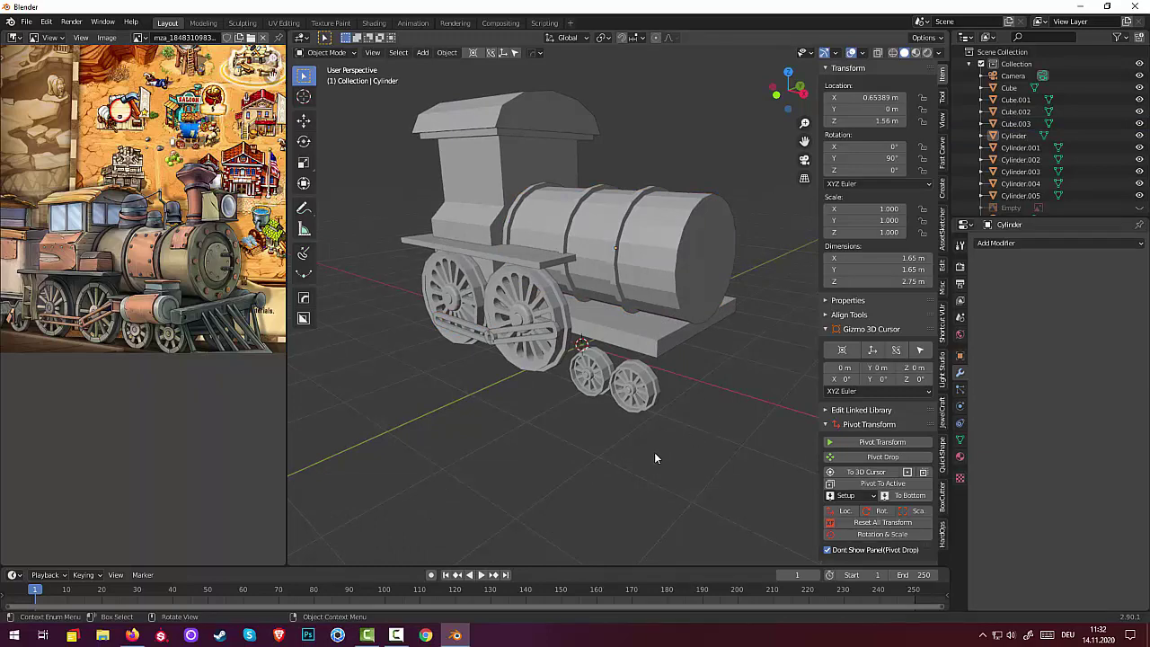
key("shift+r")
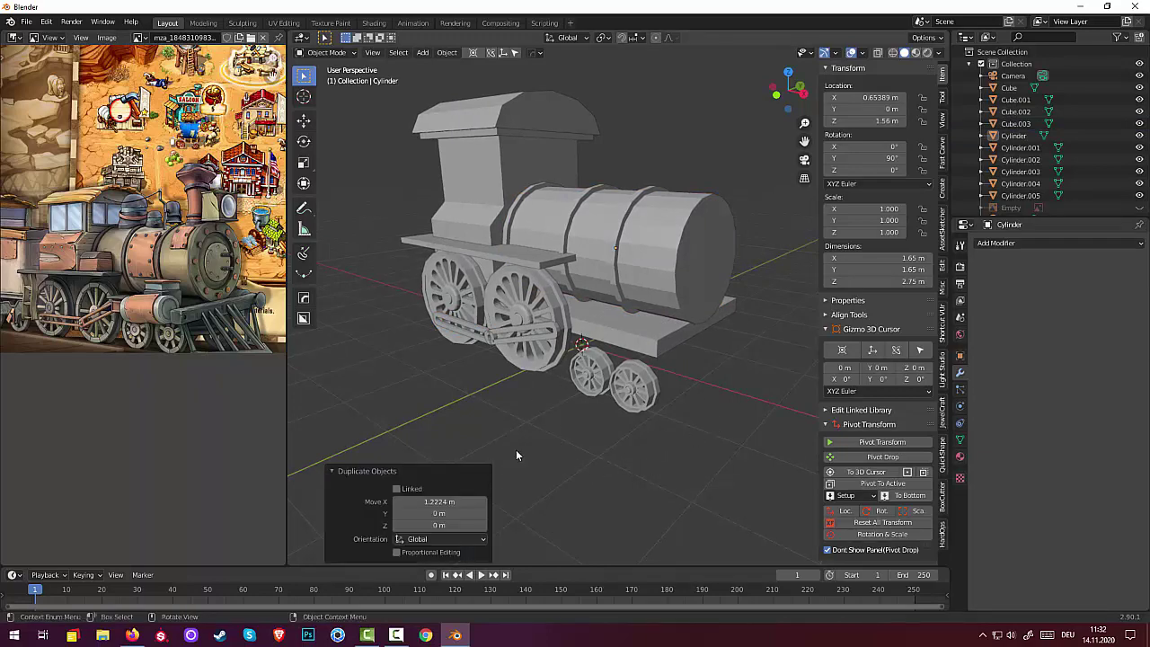
left_click(647, 299)
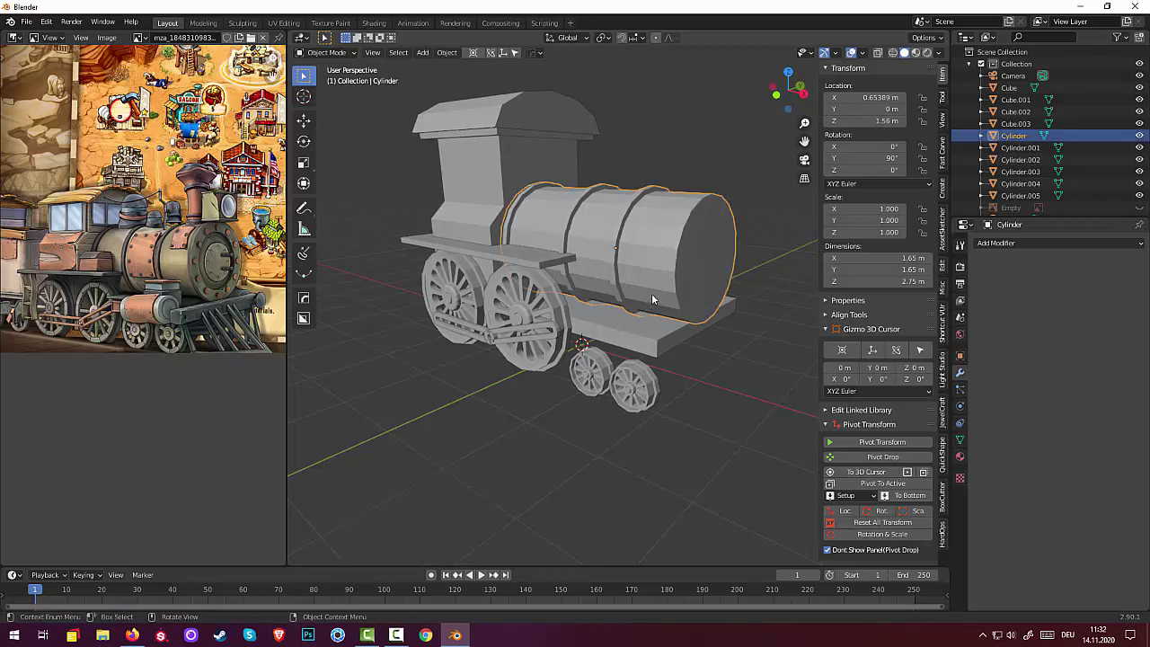
left_click(465, 442)
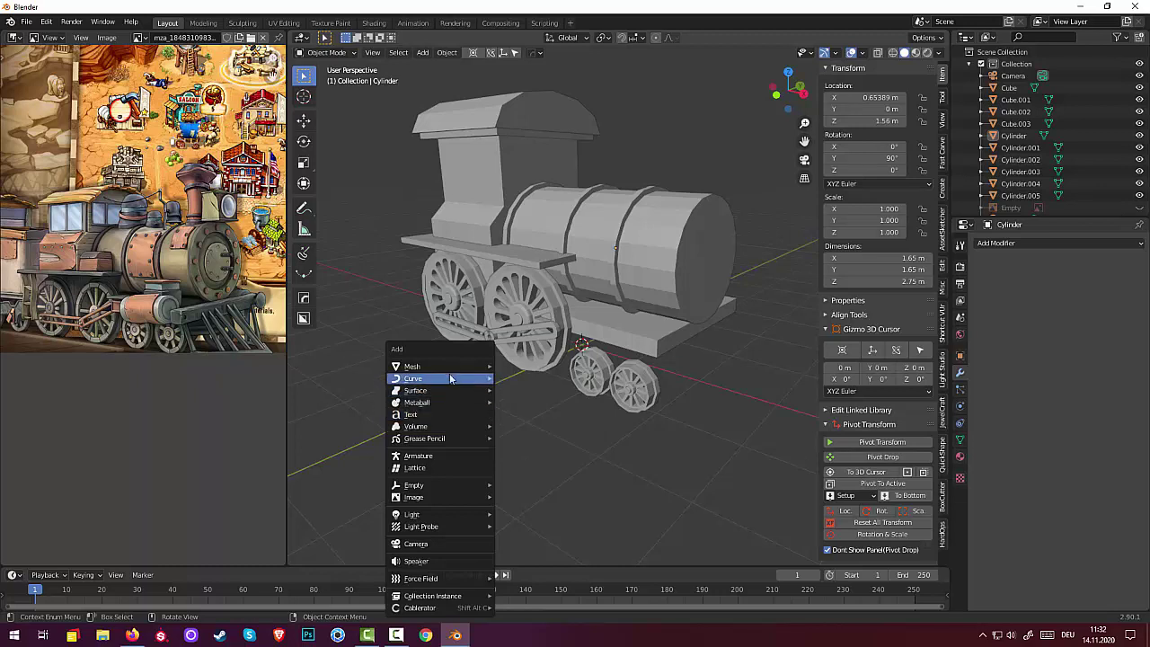
mouse_move(439, 366)
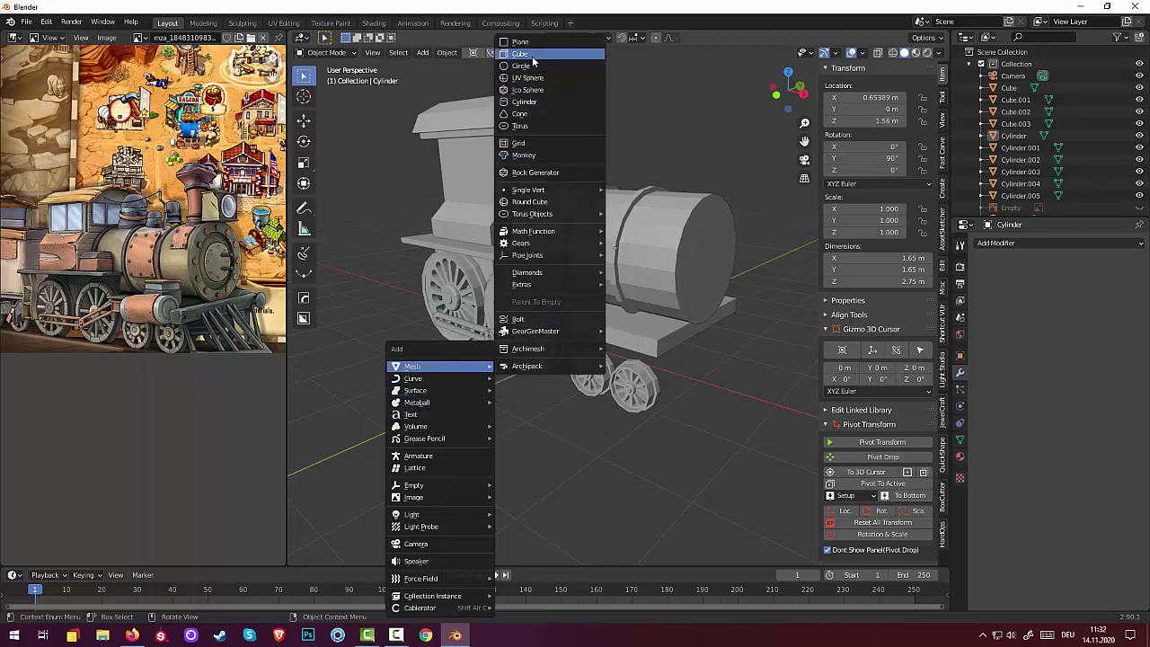
- Add a trial cylinder tilted −10.8° about the Y axis
left_click(531, 104)
middle_click_drag(666, 368, 701, 369)
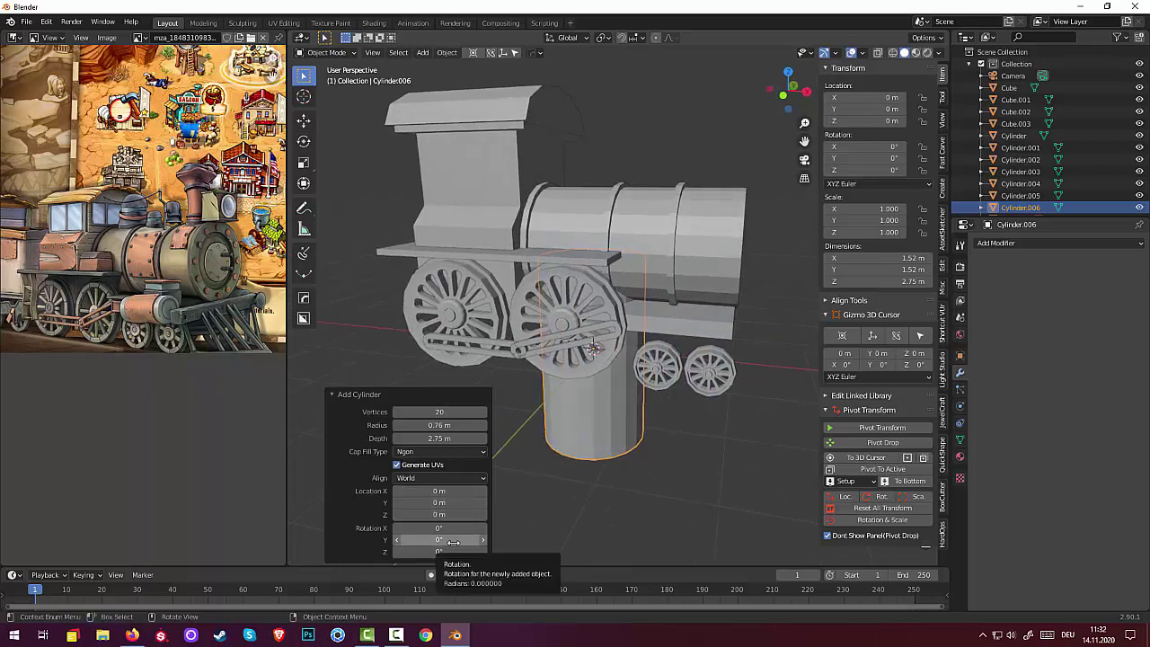
left_click_drag(452, 540, 422, 550)
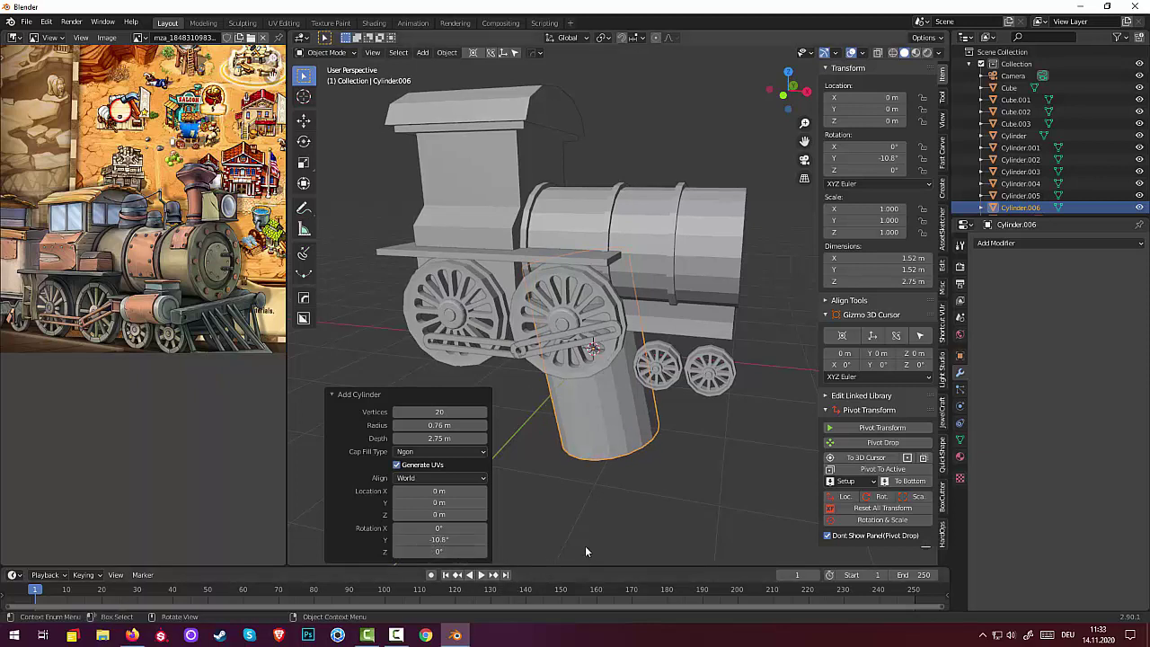
- Delete the trial cylinder and bring up the mesh primitives list again
left_click(499, 539)
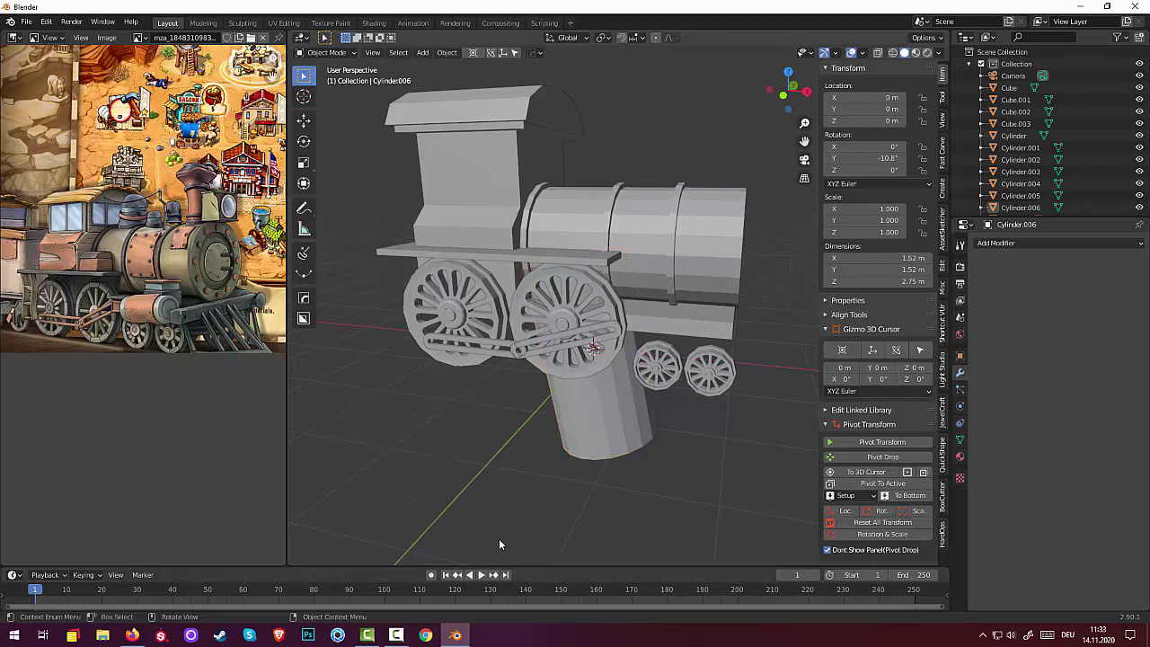
left_click(588, 435)
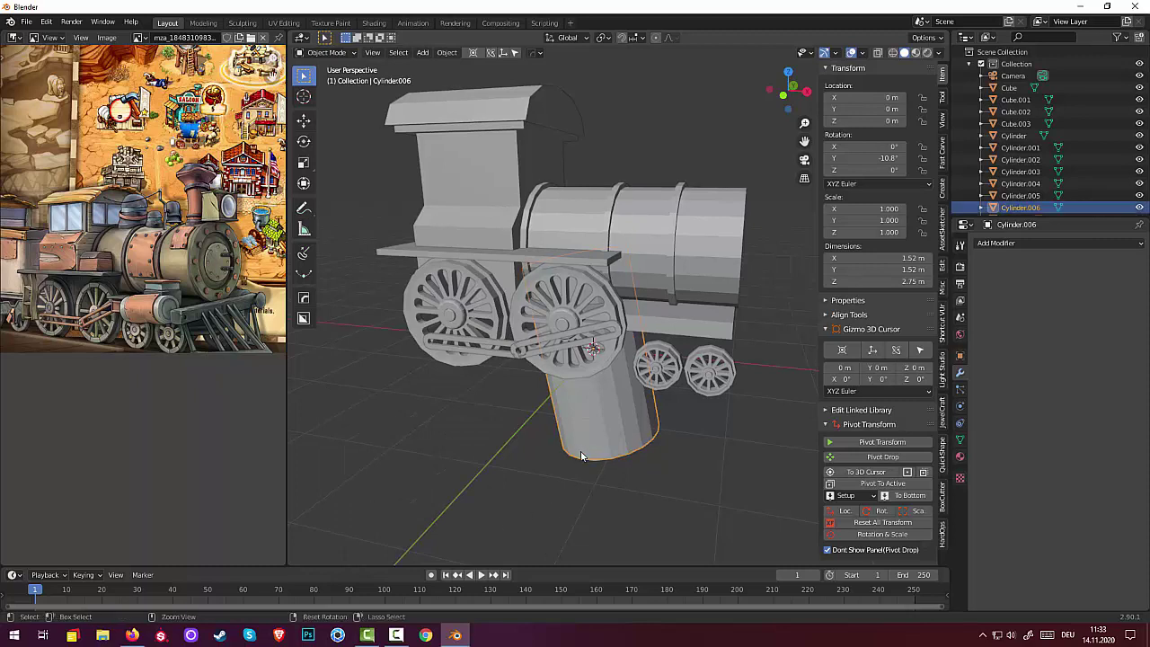
key("Delete")
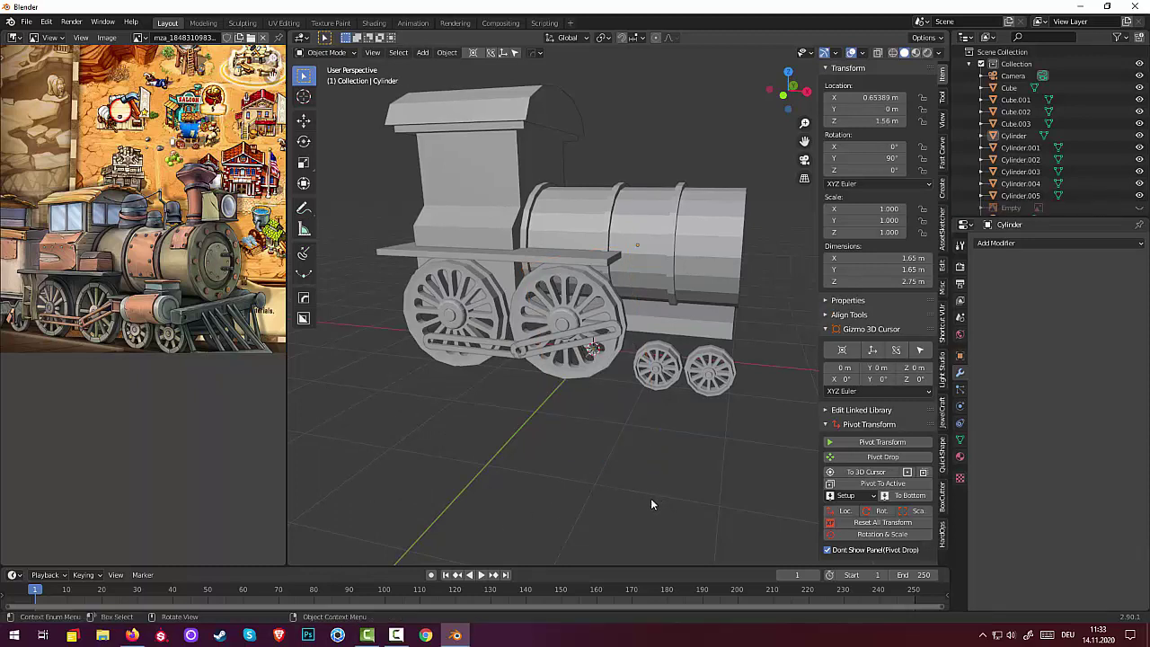
key("shift+a")
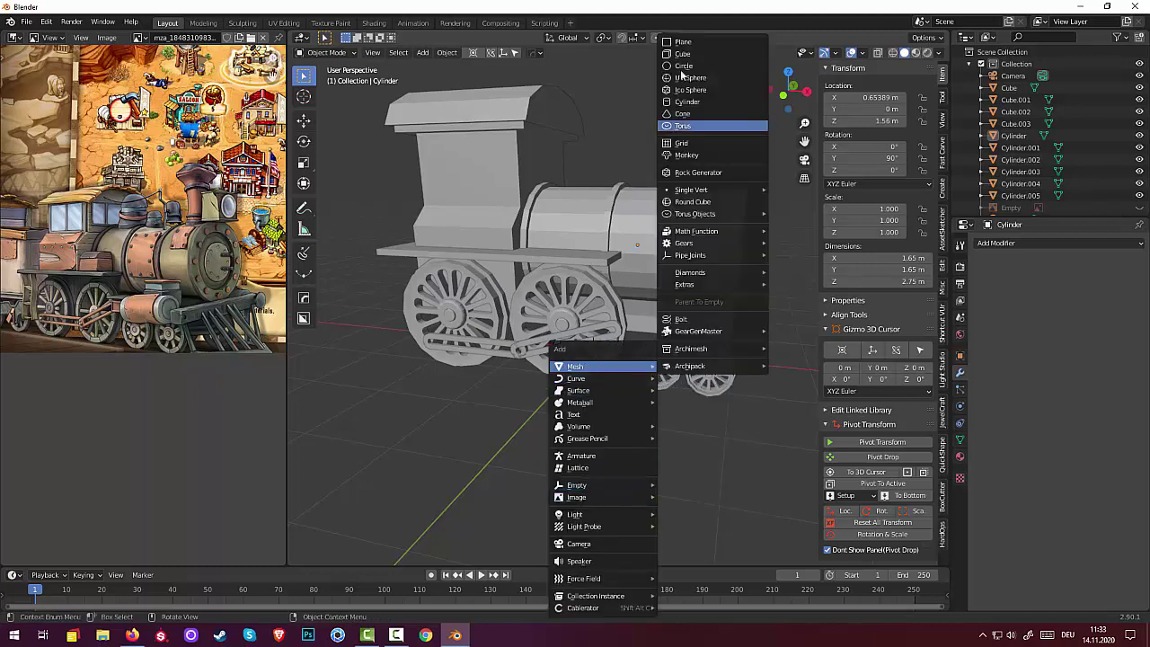
mouse_move(576, 367)
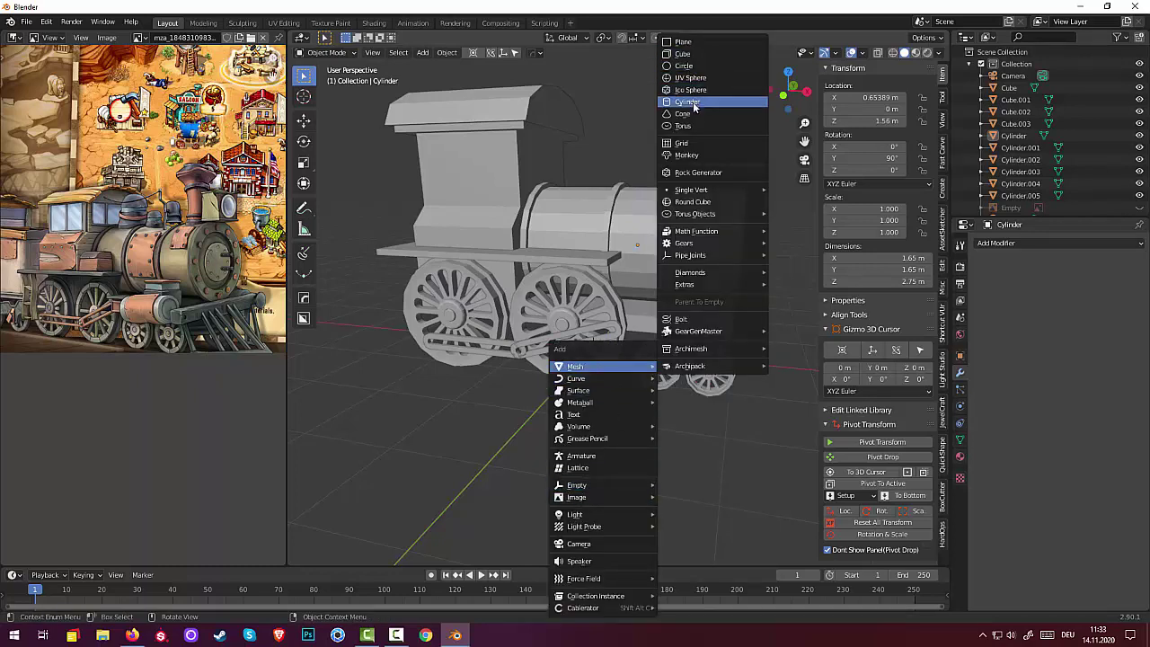
- Add a cylinder rotated 90° about Y, with 1.07 m depth and 0.31 m radius
left_click(690, 102)
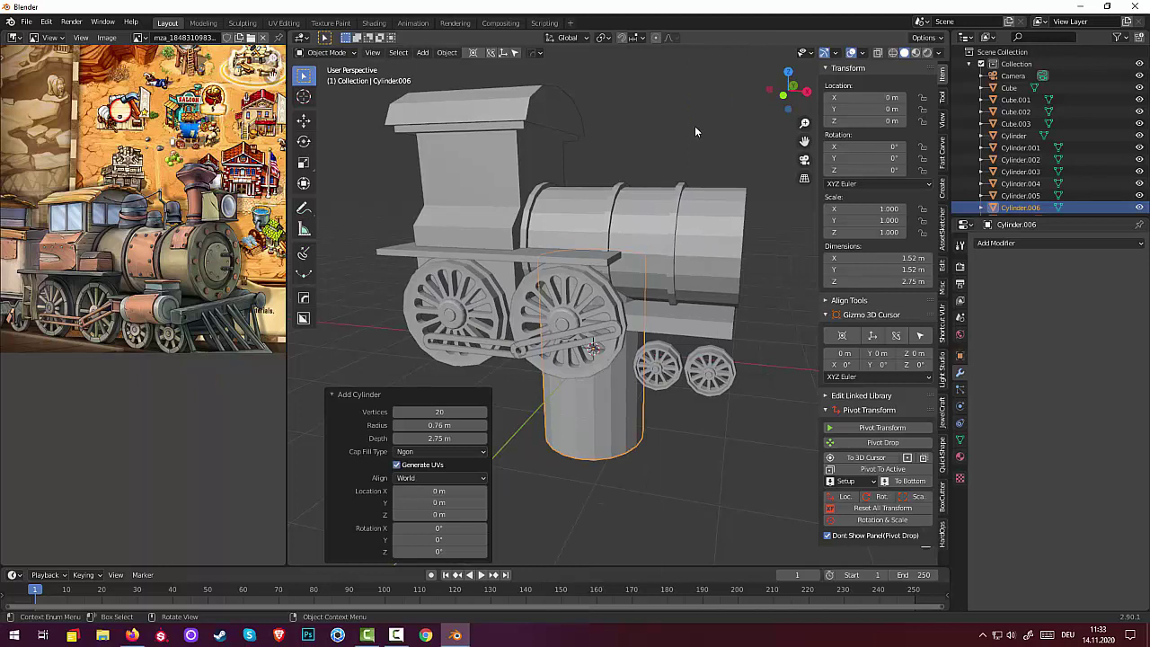
left_click(444, 539)
type("90")
key("Return")
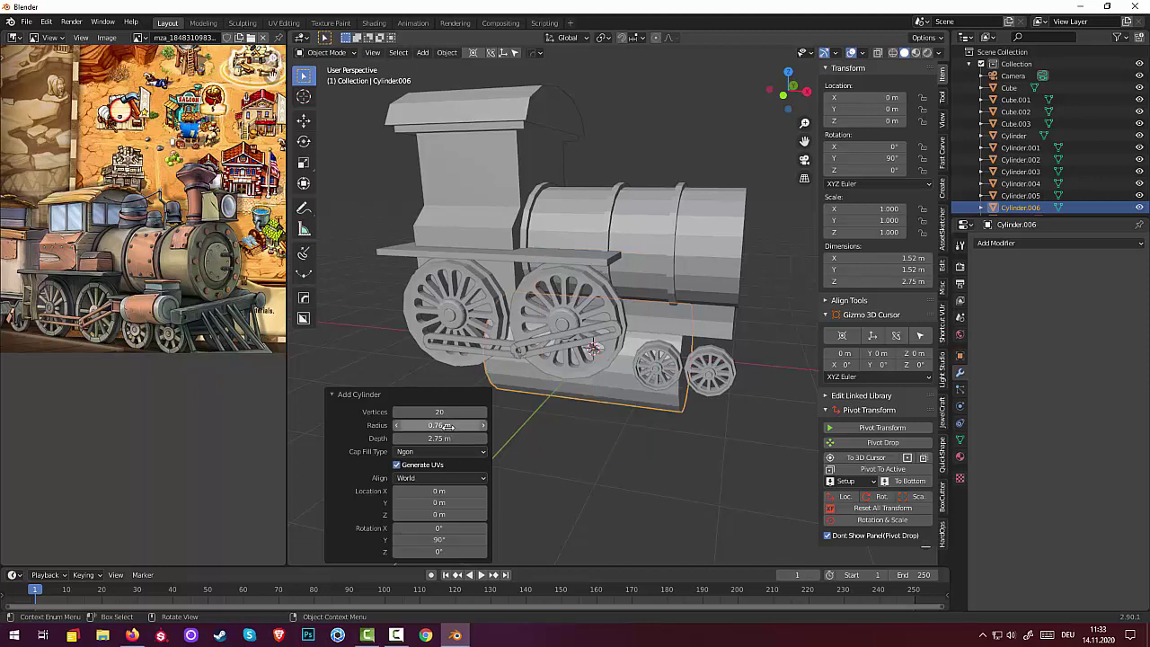
left_click_drag(458, 438, 463, 449)
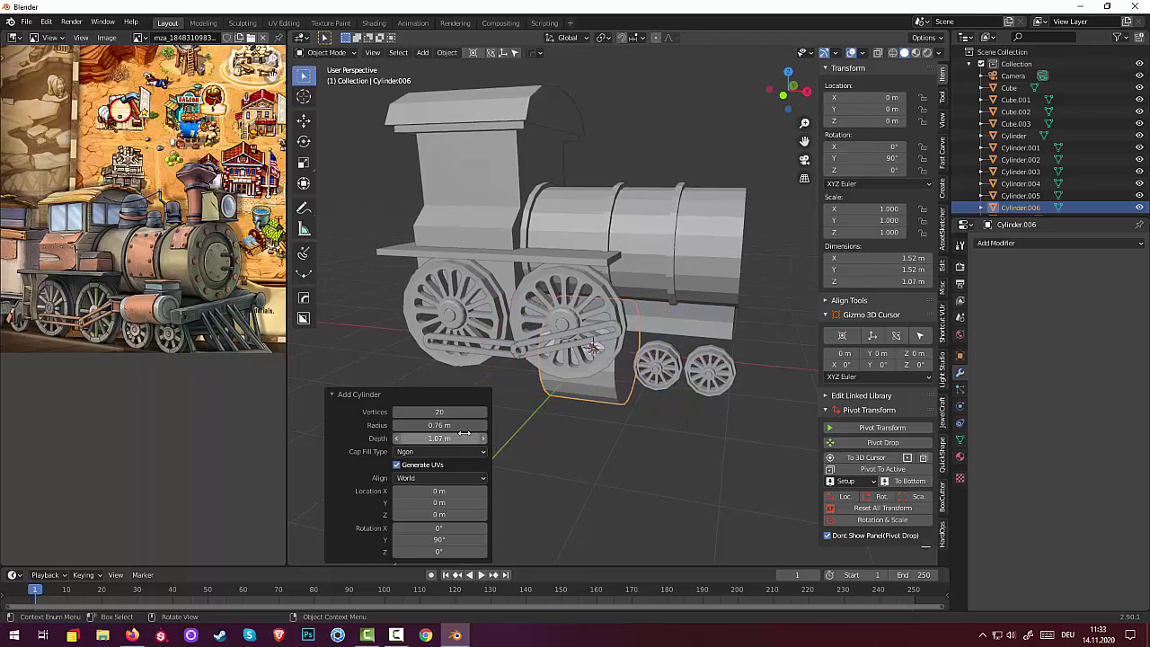
left_click_drag(459, 426, 422, 426)
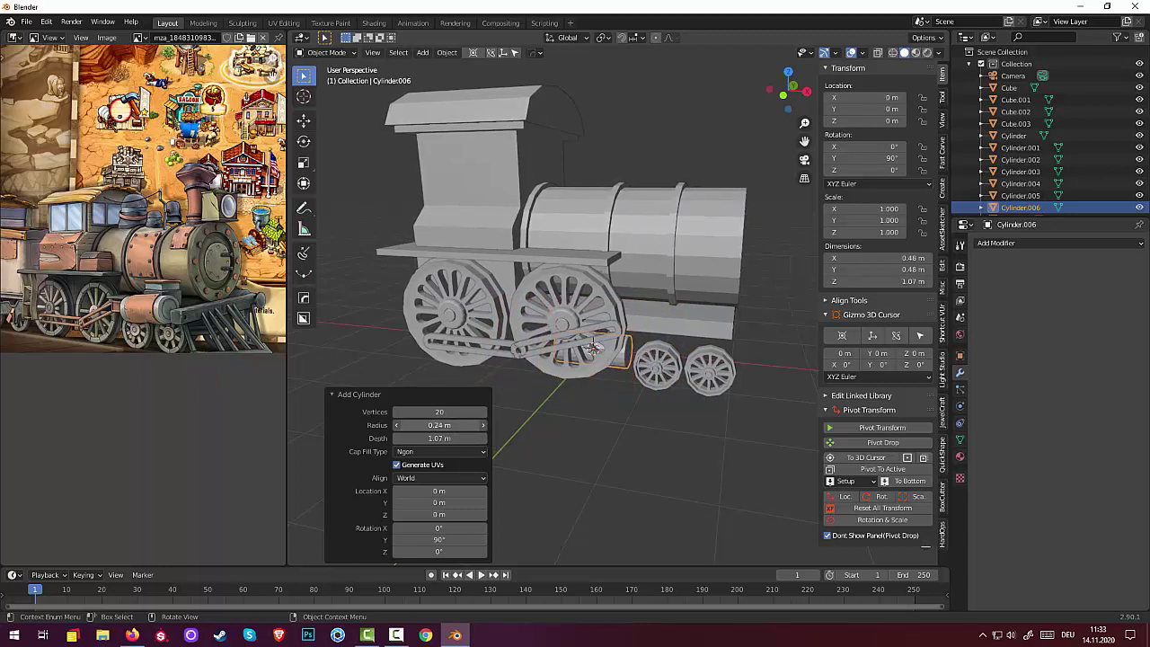
left_click(432, 425)
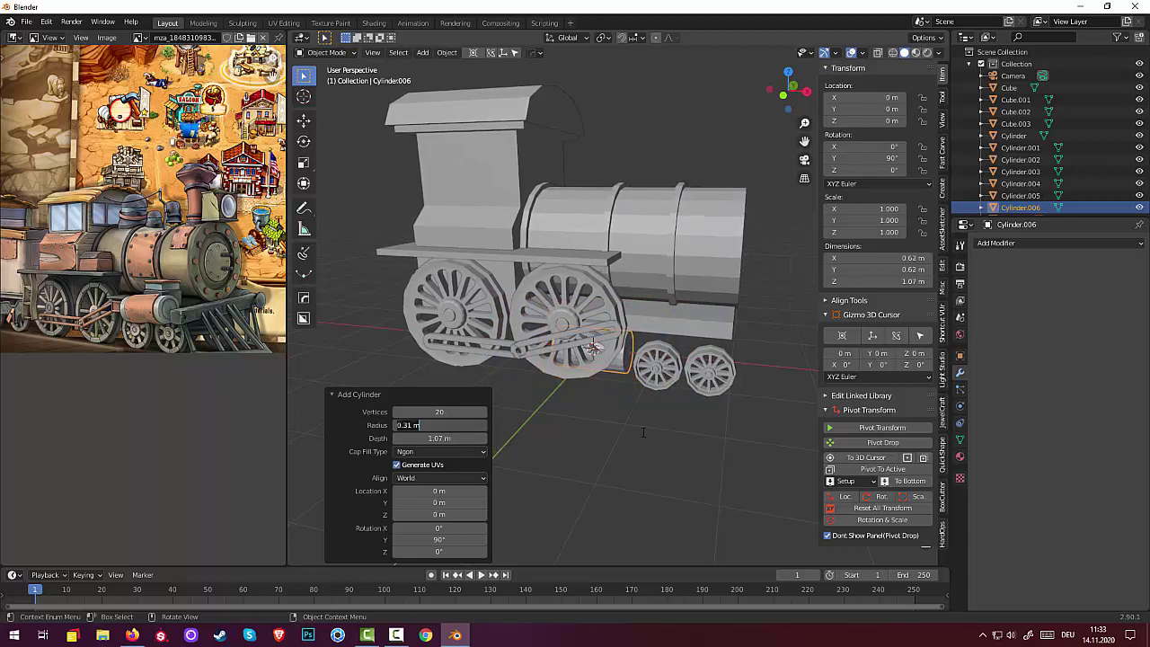
key("Return")
middle_click_drag(630, 466, 654, 434)
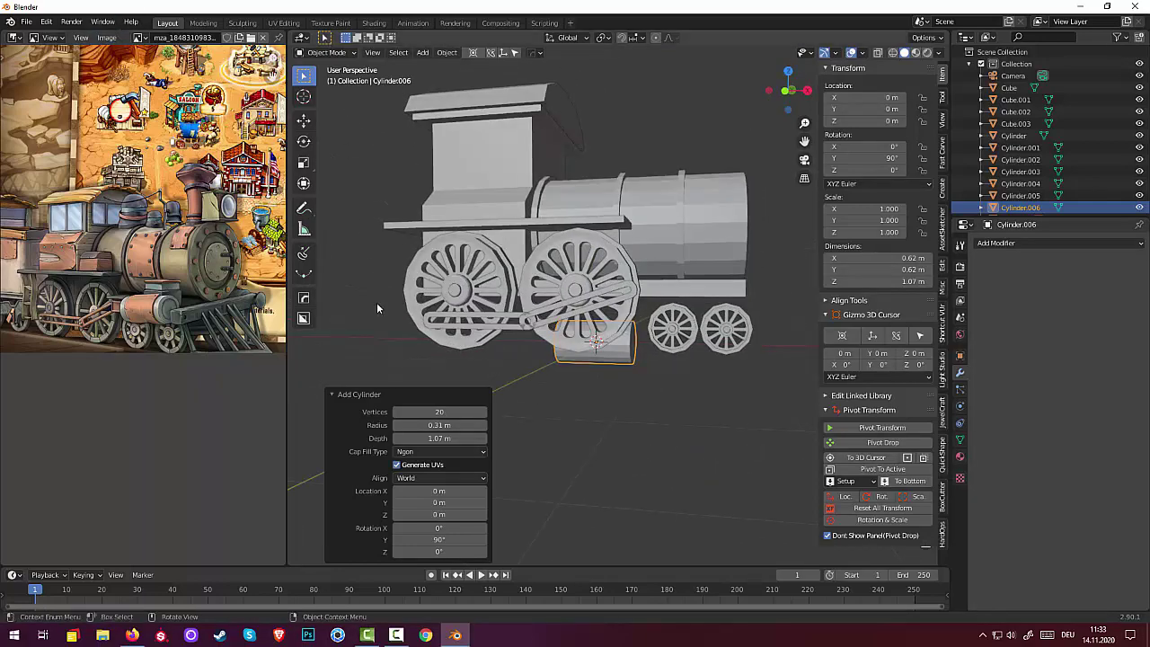
left_click(318, 55)
left_click(321, 68)
mouse_move(655, 374)
middle_mouse_down()
mouse_move(550, 374)
mouse_move(582, 416)
mouse_move(580, 405)
middle_mouse_up()
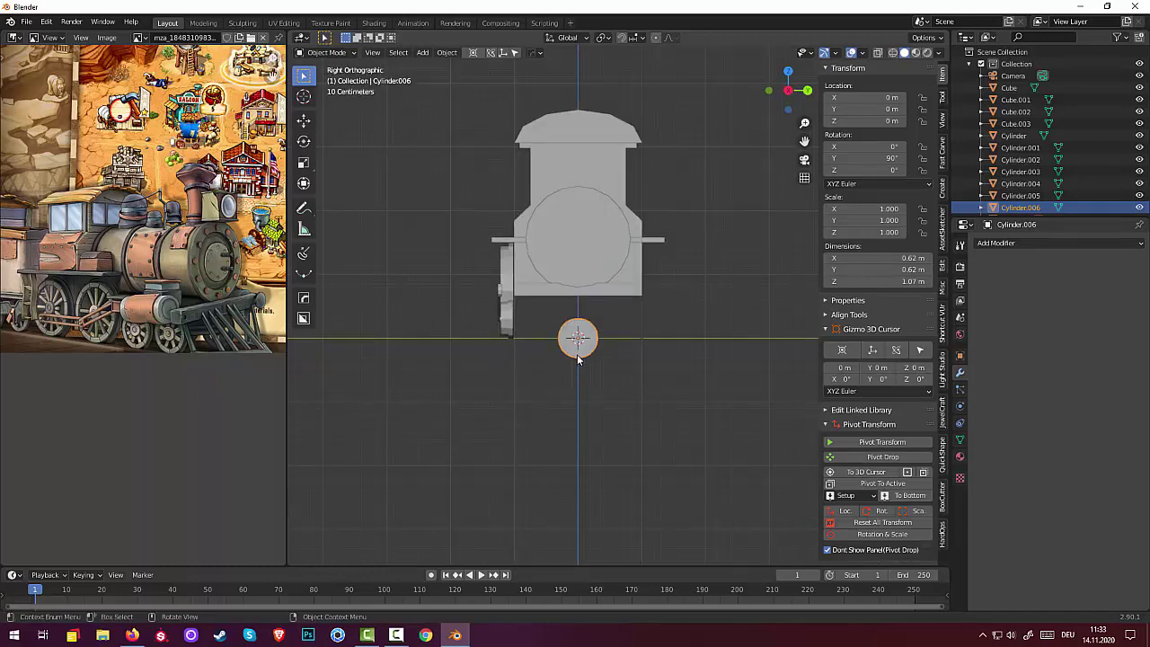
- Move the new cylinder to the locomotive's front, above the small front wheels at X 1.4386 m
key("g")
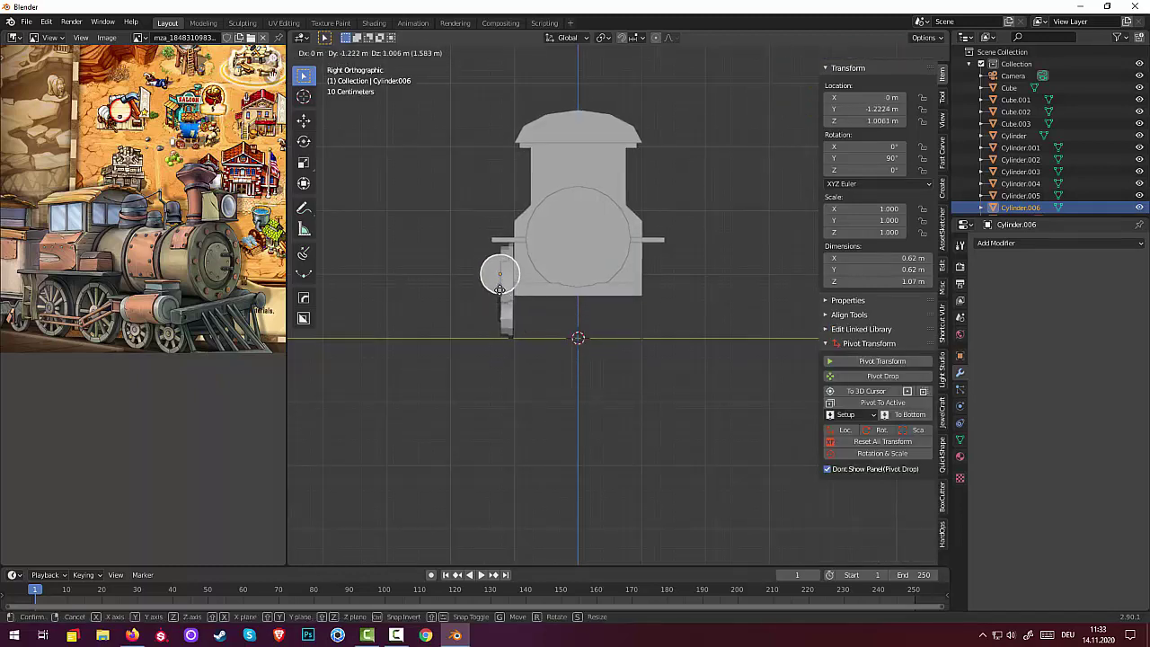
left_click(517, 304)
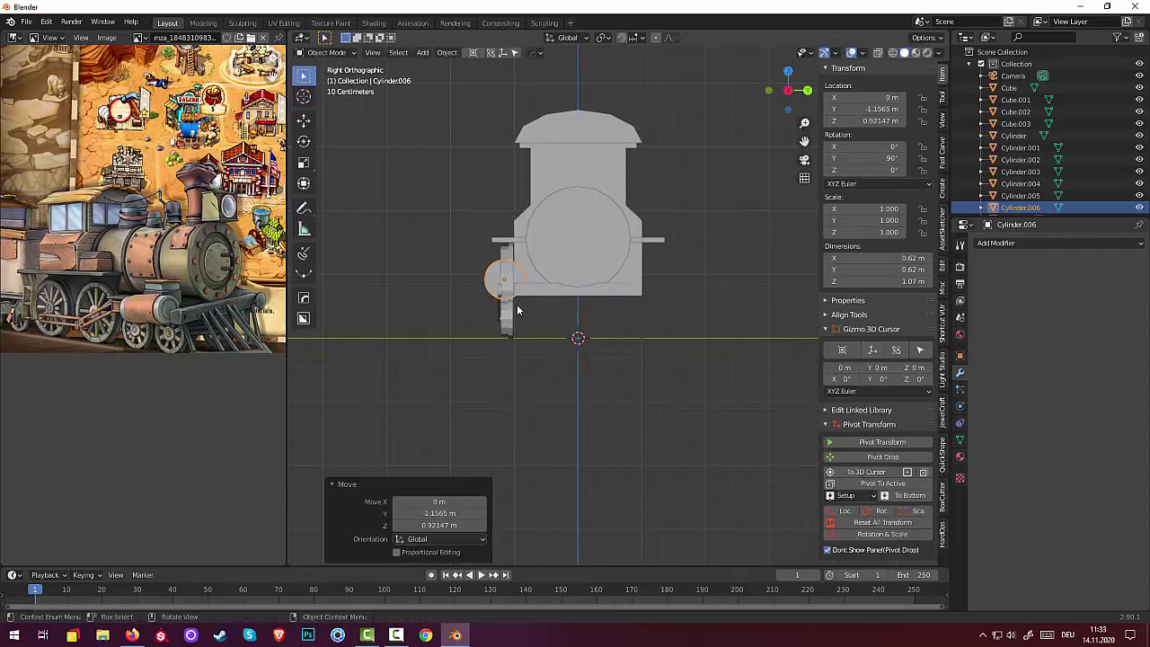
mouse_move(516, 304)
middle_mouse_down()
mouse_move(647, 321)
mouse_move(606, 310)
middle_mouse_up()
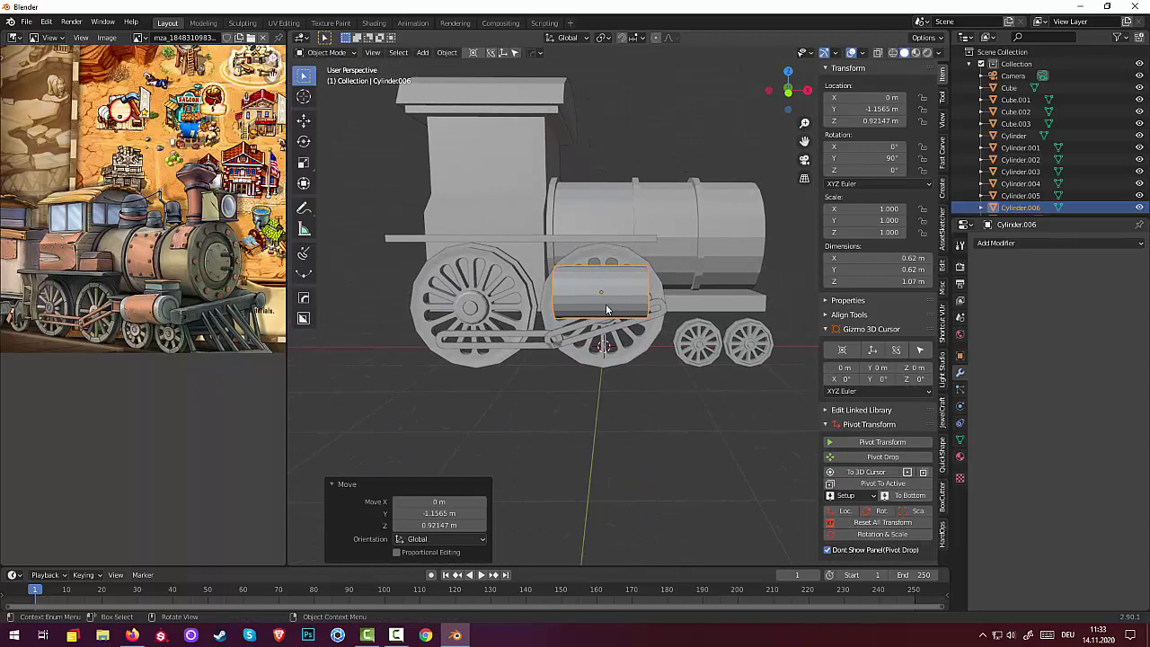
key("KP_1")
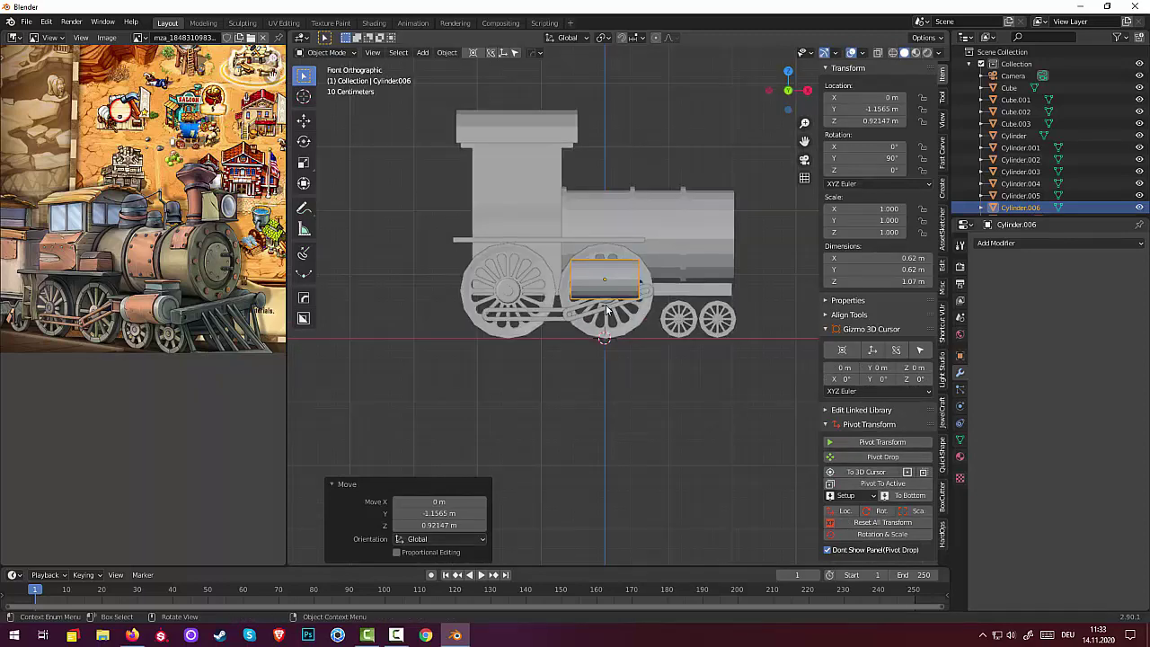
key("g")
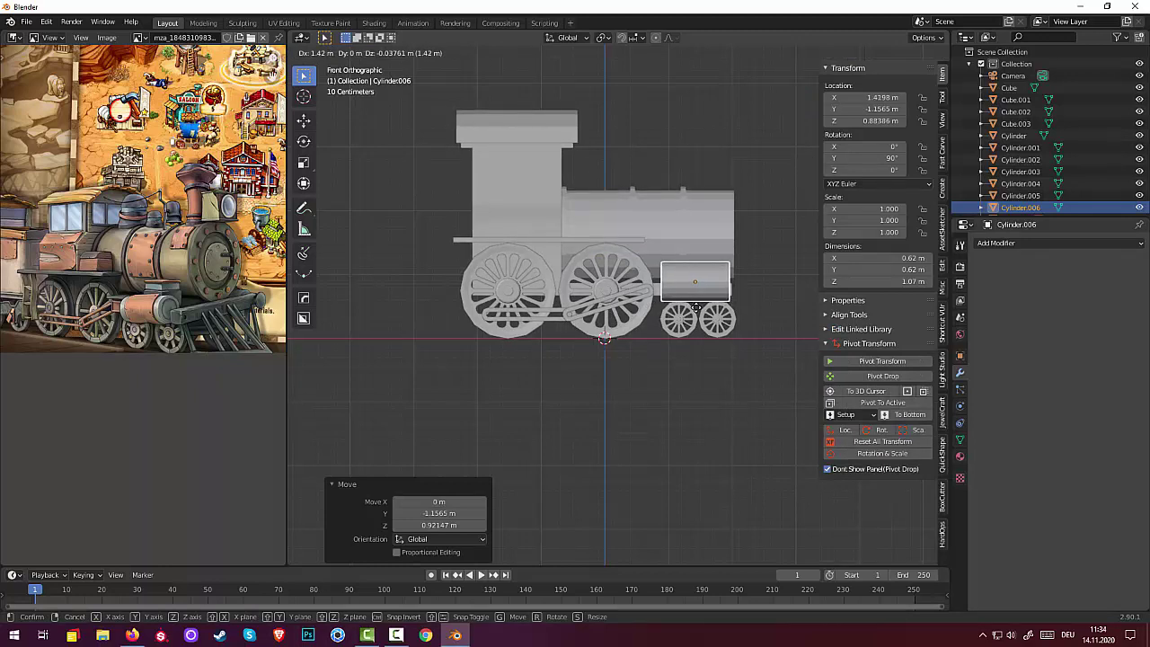
left_click(697, 308)
mouse_move(697, 308)
middle_mouse_down()
mouse_move(648, 348)
mouse_move(605, 346)
mouse_move(602, 335)
middle_mouse_up()
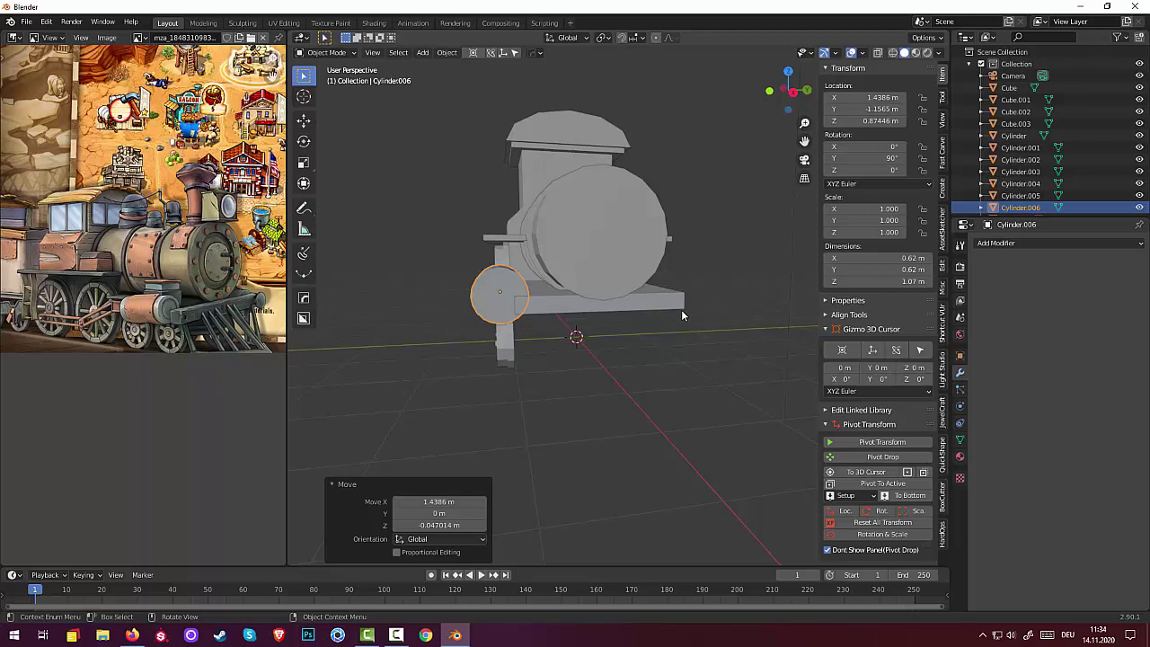
- Scale the front cylinder down to 0.726 and reselect it
key("s")
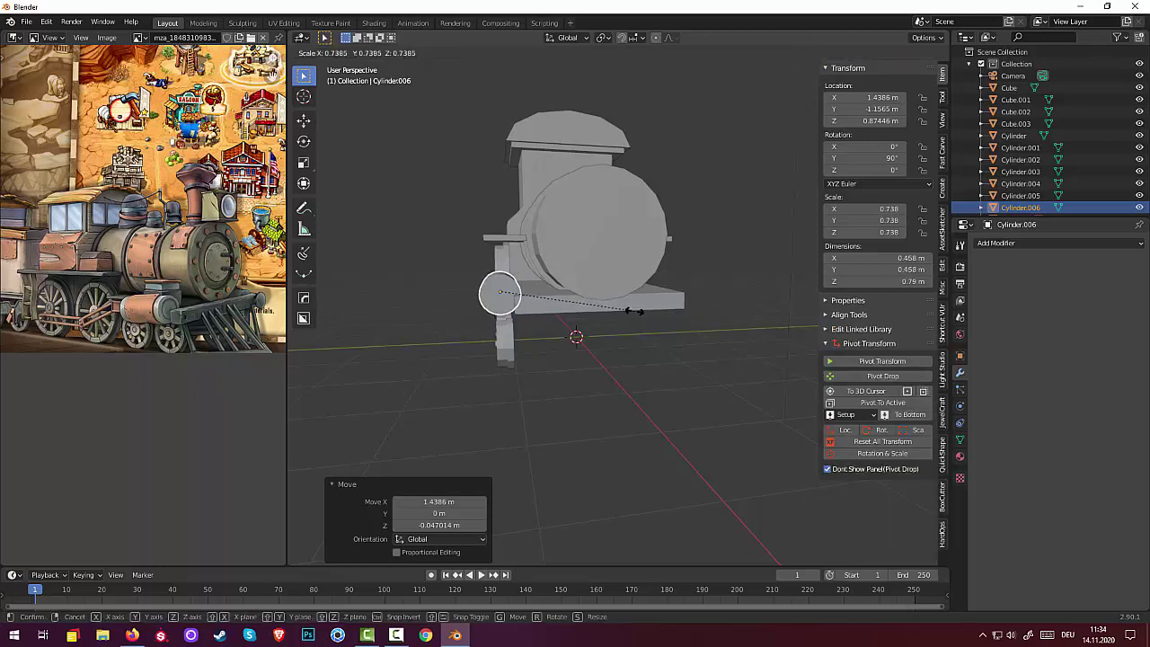
left_click(629, 310)
mouse_move(629, 310)
middle_mouse_down()
mouse_move(865, 317)
mouse_move(797, 332)
mouse_move(623, 312)
mouse_move(635, 311)
middle_mouse_up()
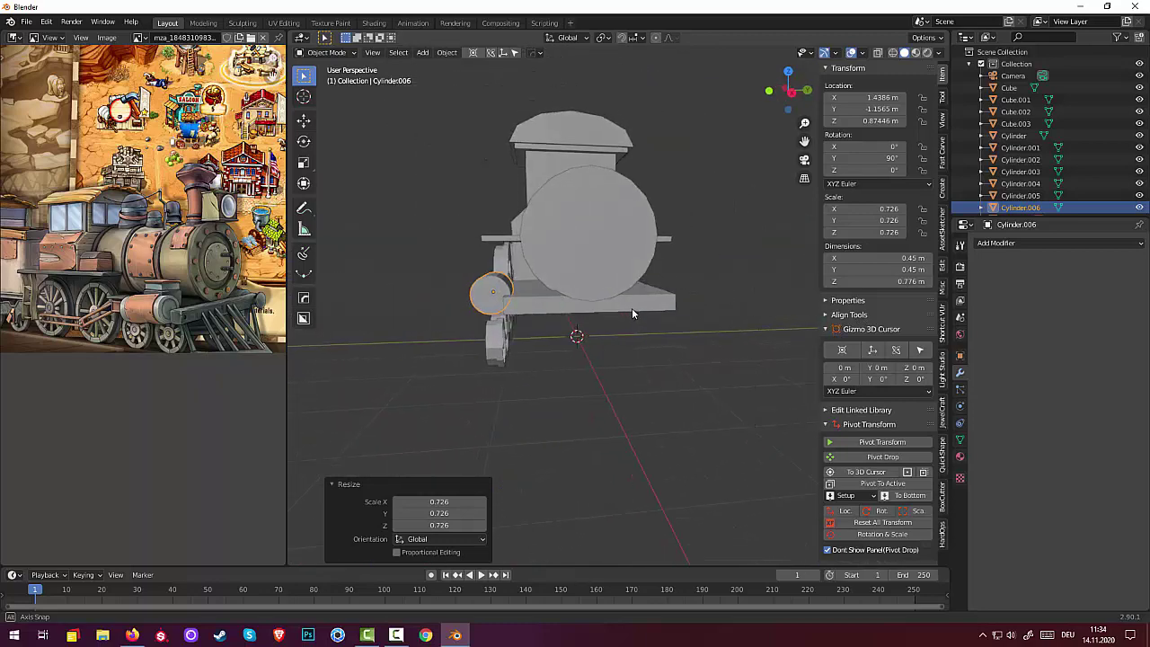
mouse_move(531, 289)
middle_mouse_down()
mouse_move(686, 300)
mouse_move(697, 323)
mouse_move(542, 327)
mouse_move(533, 377)
mouse_move(708, 331)
mouse_move(710, 347)
mouse_move(610, 331)
mouse_move(583, 353)
mouse_move(553, 316)
middle_mouse_up()
left_click(571, 362)
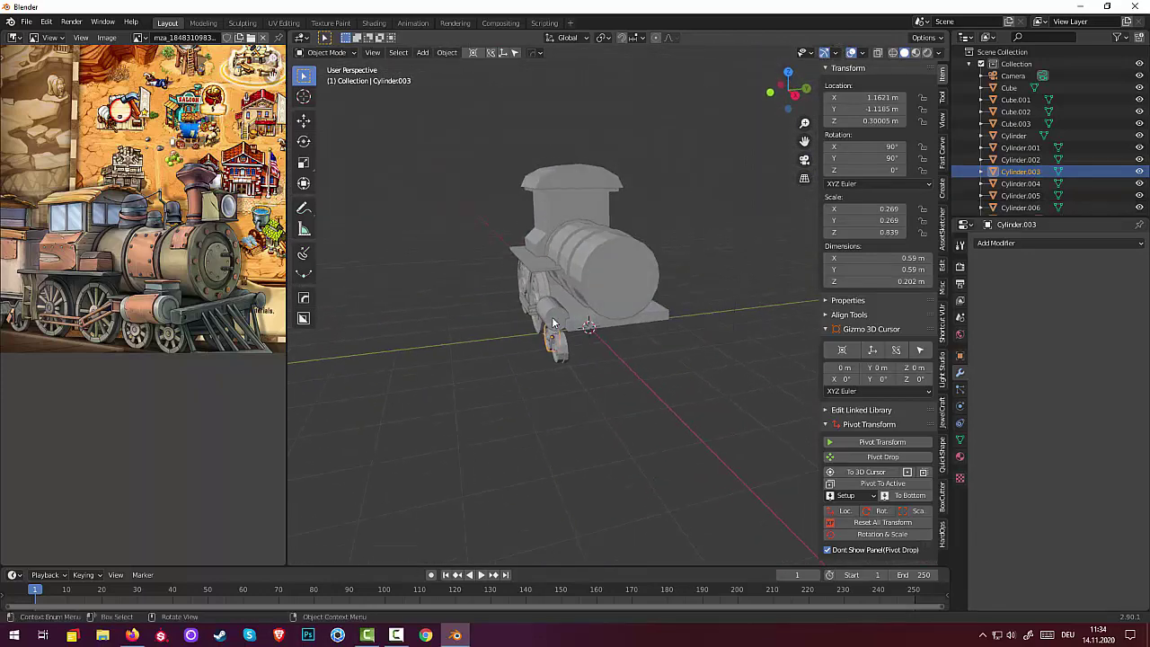
left_click(553, 317)
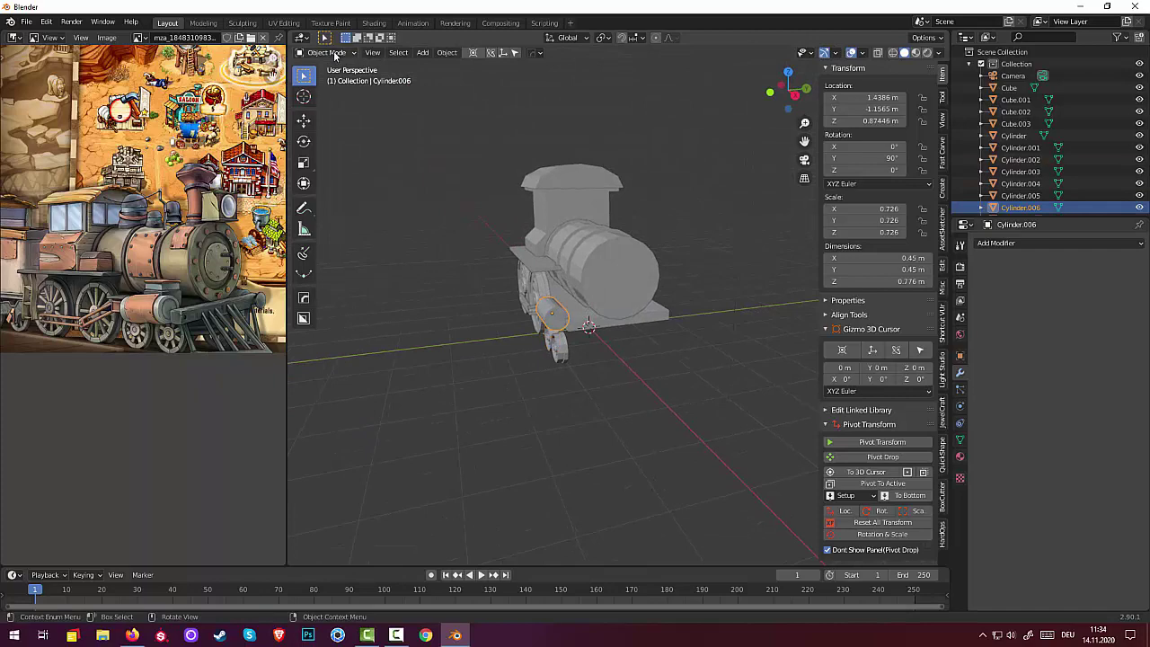
left_click(325, 52)
- In Edit Mode, extrude the cylinder's end face to lengthen it, then inset the front face
left_click(336, 80)
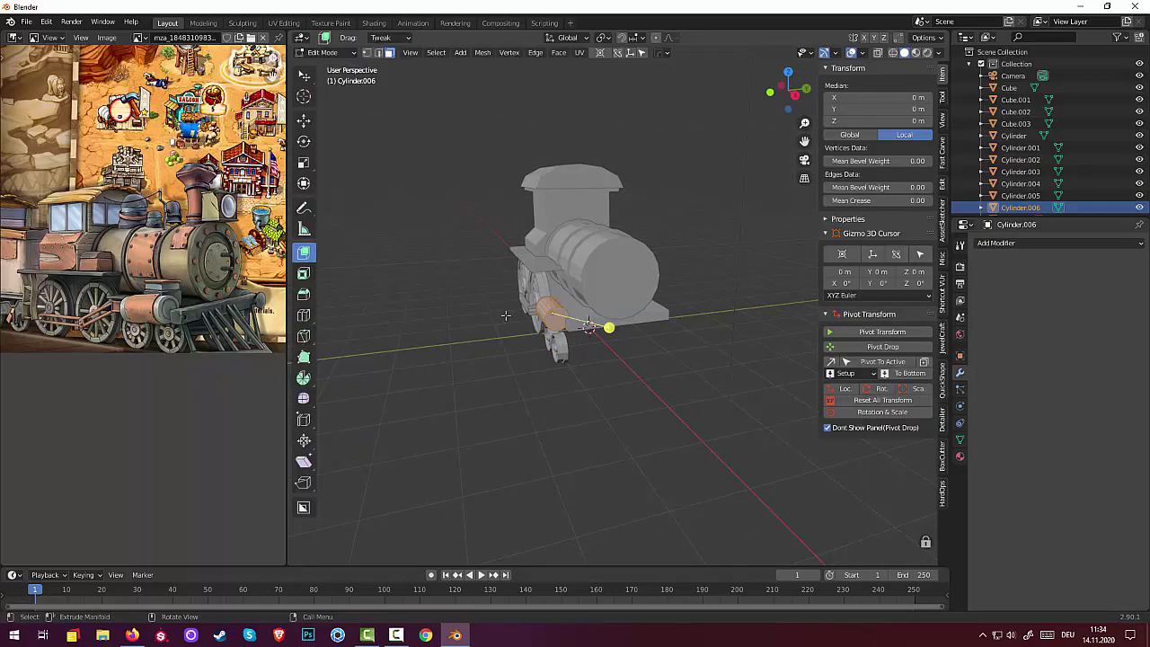
scroll(505, 316, "up", 3)
mouse_move(505, 315)
middle_mouse_down()
mouse_move(447, 271)
mouse_move(634, 290)
middle_mouse_up()
key("e")
left_click(474, 289)
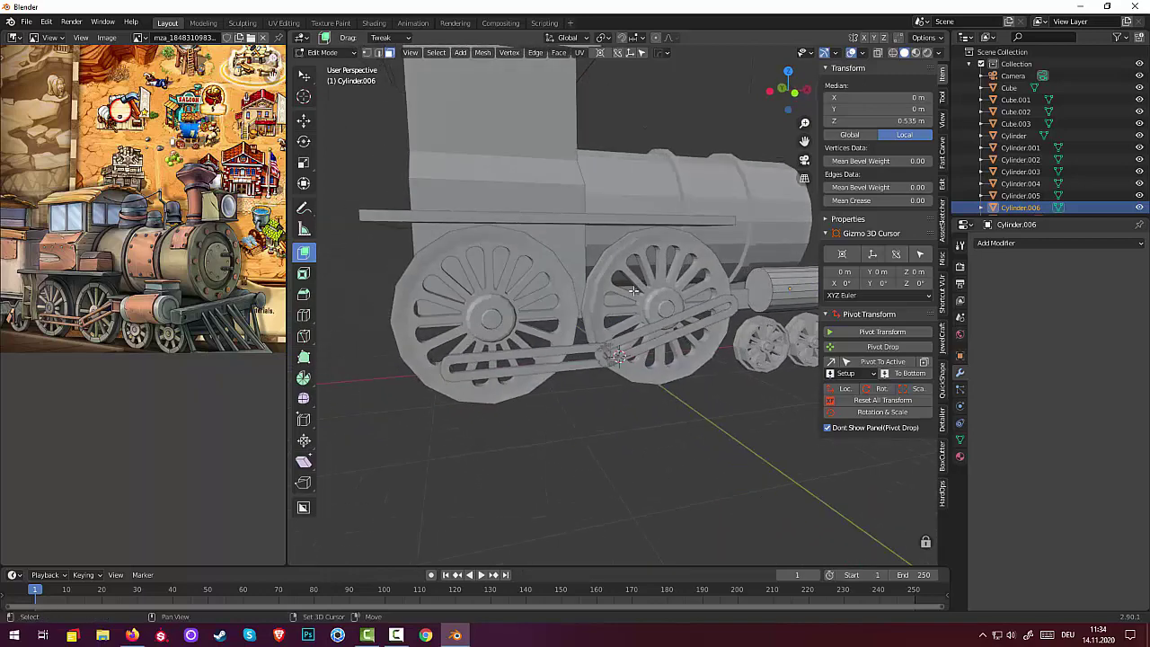
middle_click_drag(770, 284, 713, 314)
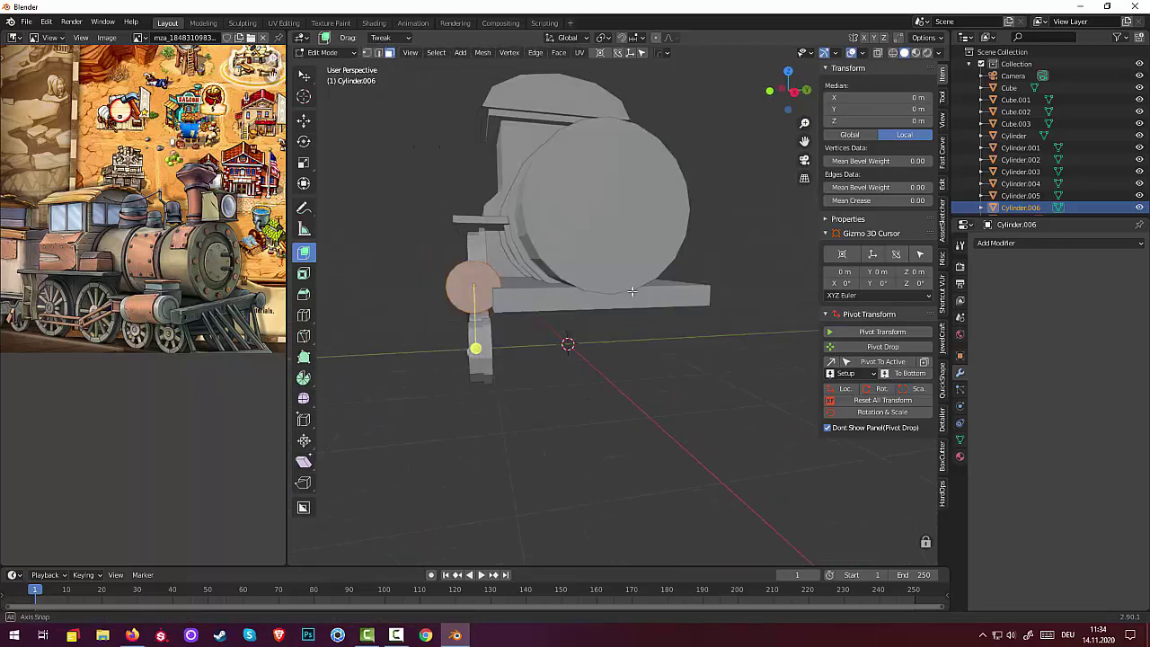
key("i")
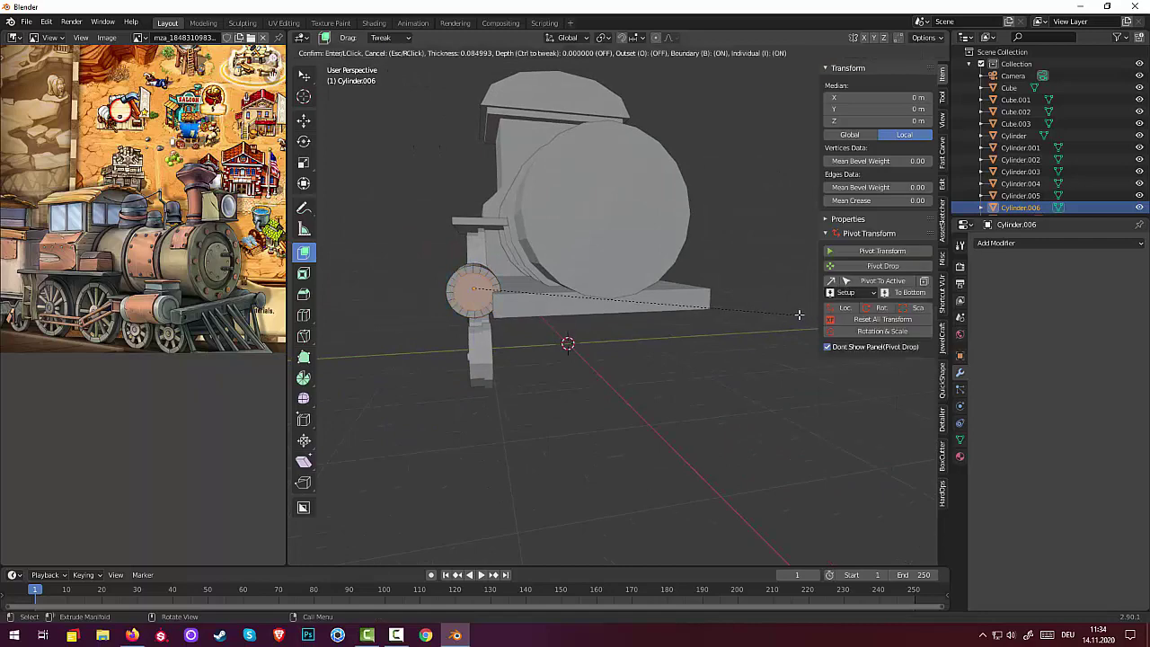
left_click(800, 313)
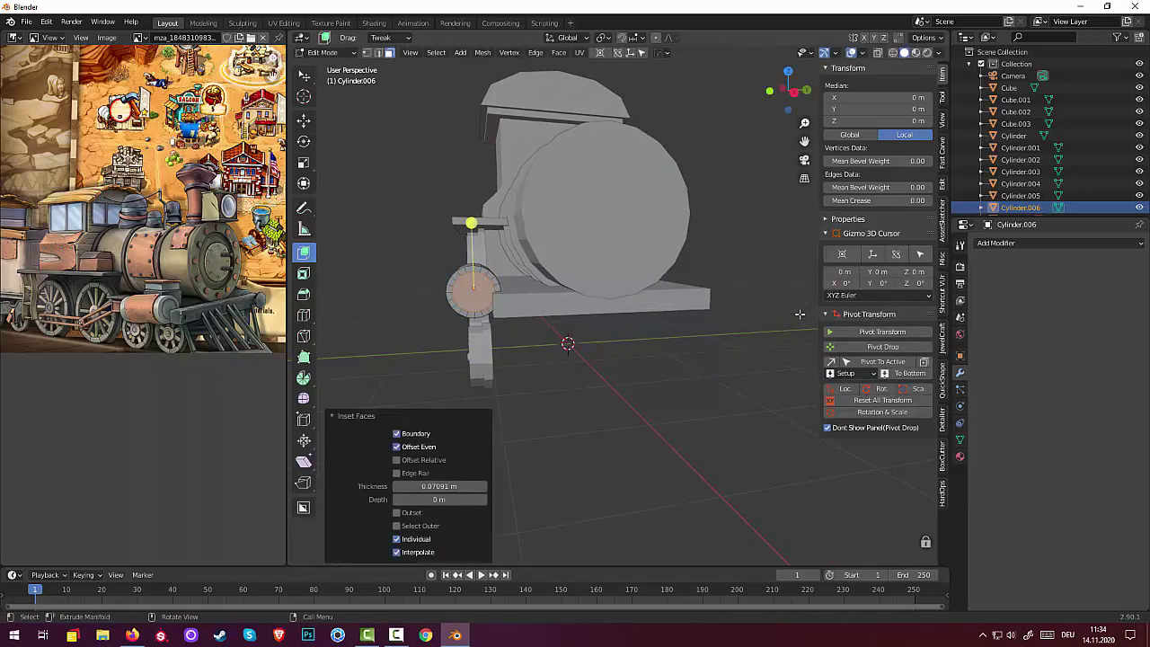
middle_click_drag(782, 326, 834, 344)
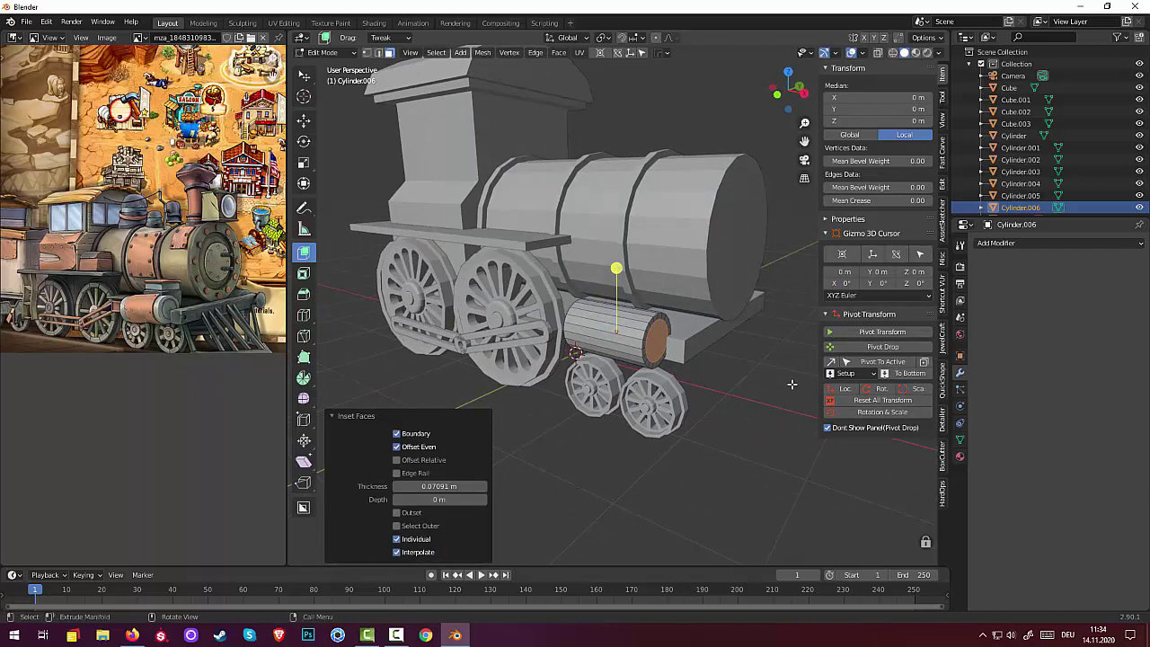
- Try extruding the inset face along X and shrinking it to 0.868, then undo it
key("e")
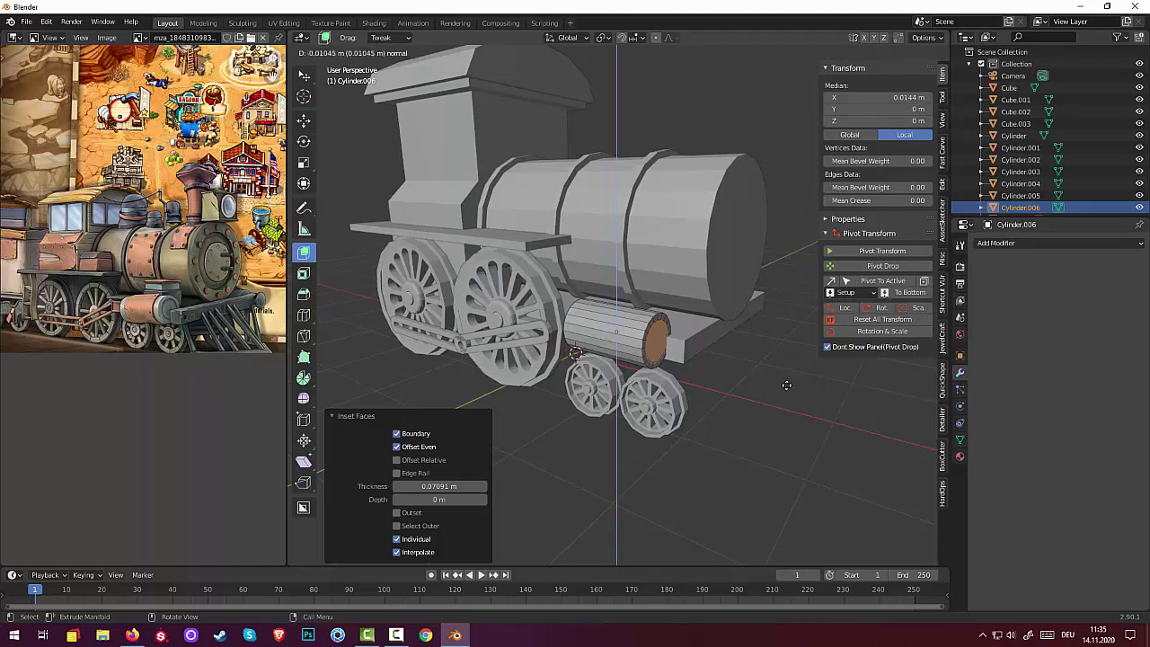
key("x")
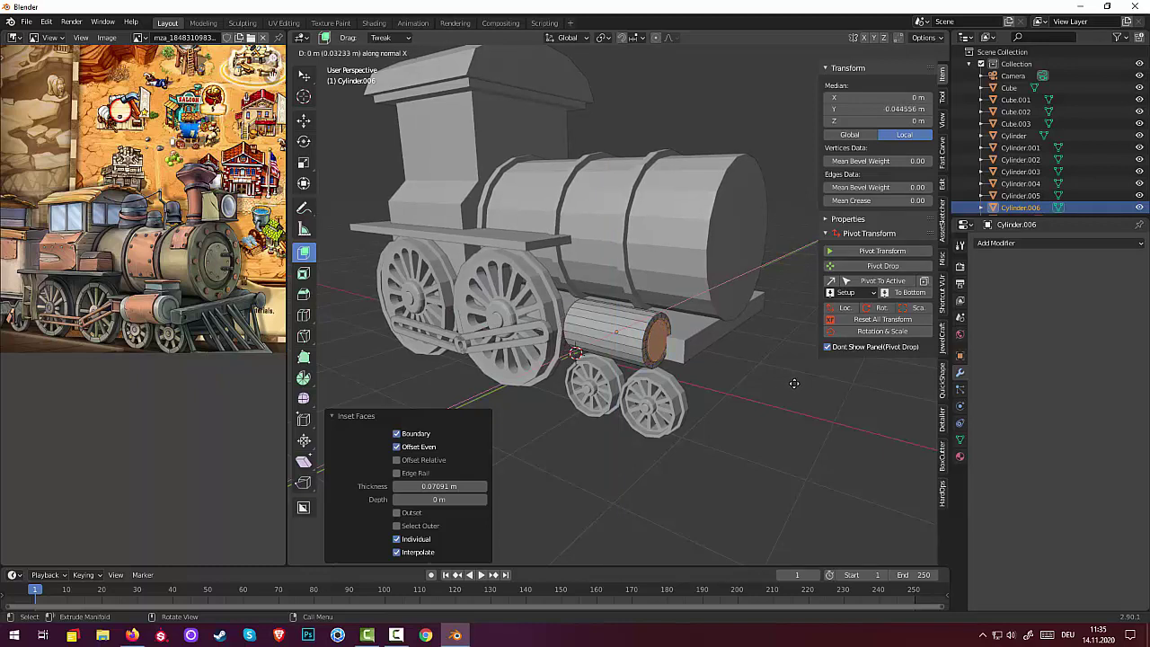
left_click(790, 384)
key("s")
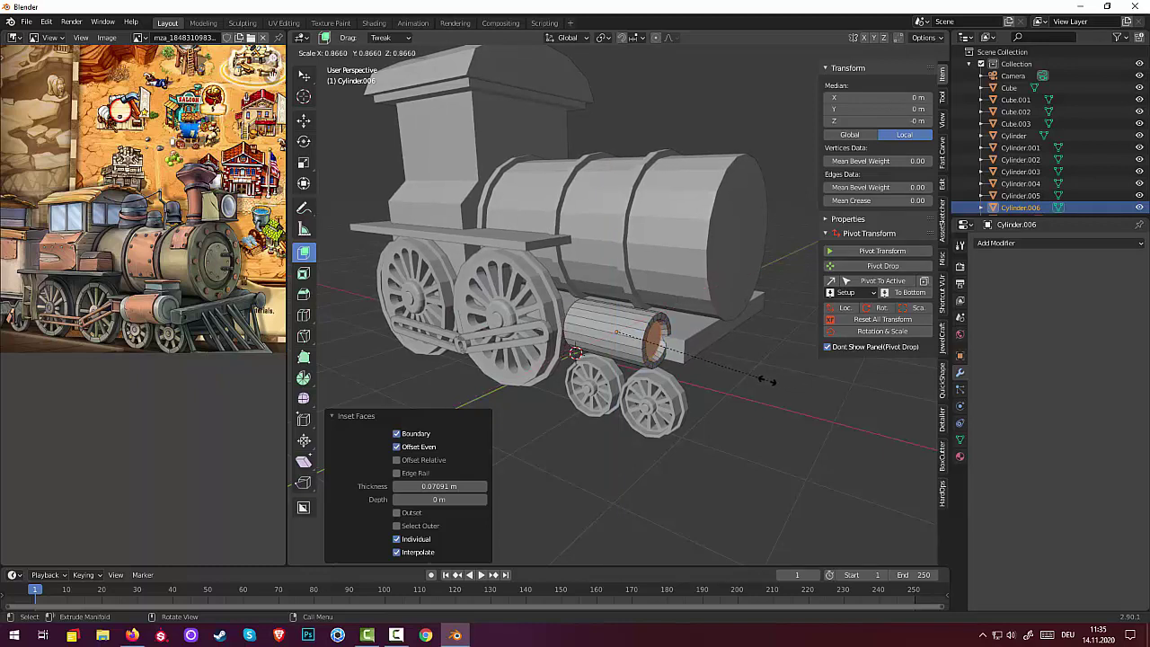
left_click(766, 379)
mouse_move(778, 377)
middle_mouse_down()
mouse_move(709, 377)
mouse_move(758, 365)
middle_mouse_up()
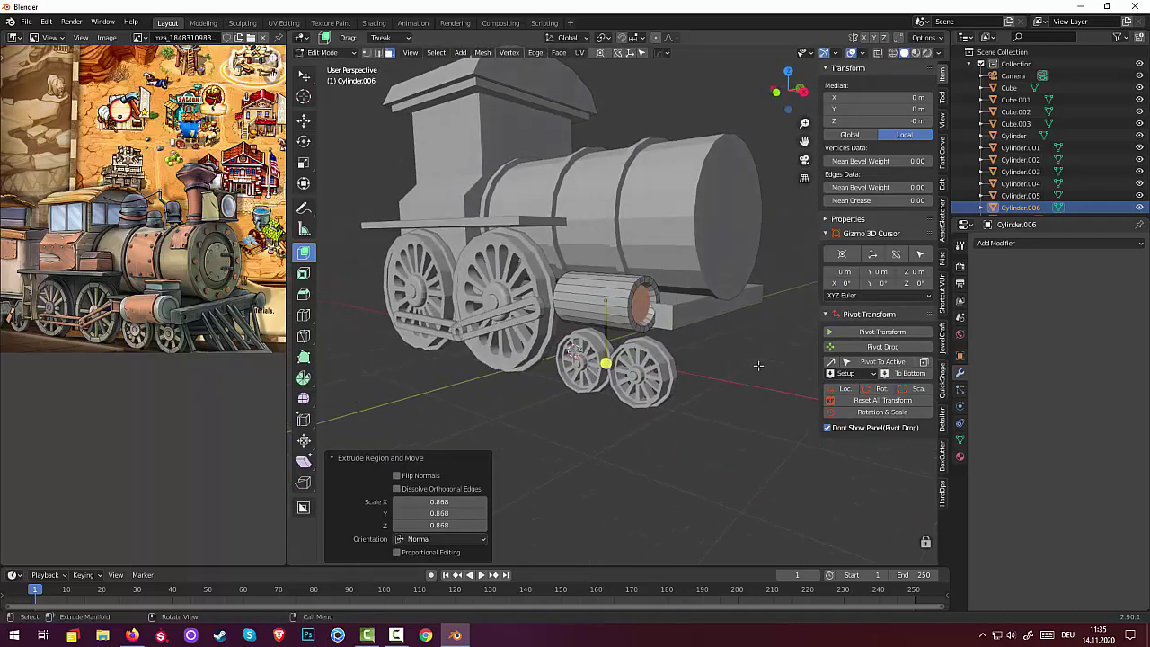
key("ctrl+z")
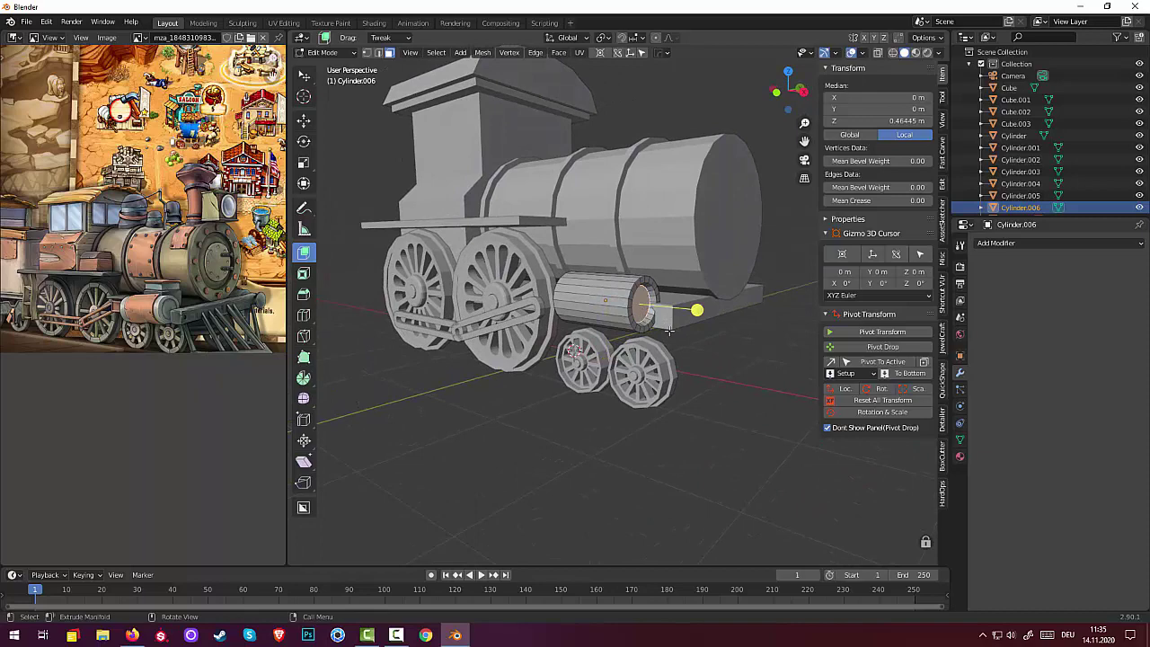
- Extrude the inset end face inward along its normal and bevel the surrounding rim
key("e")
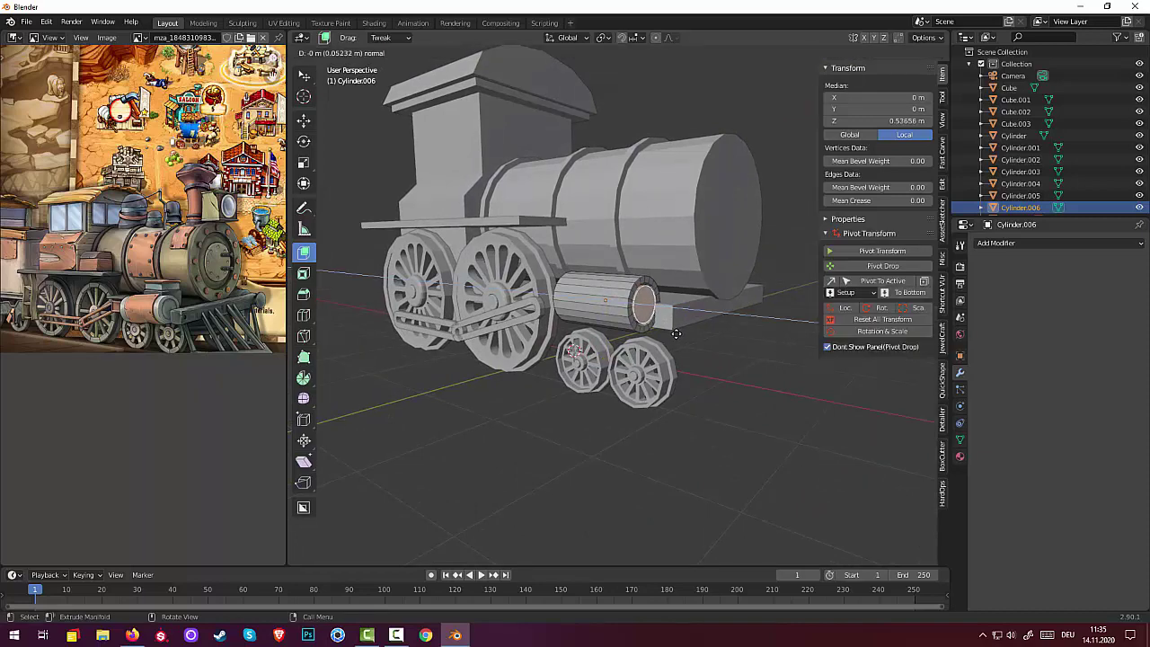
left_click(675, 333)
mouse_move(676, 333)
middle_mouse_down()
mouse_move(642, 336)
mouse_move(619, 299)
middle_mouse_up()
scroll(617, 294, "up", 5)
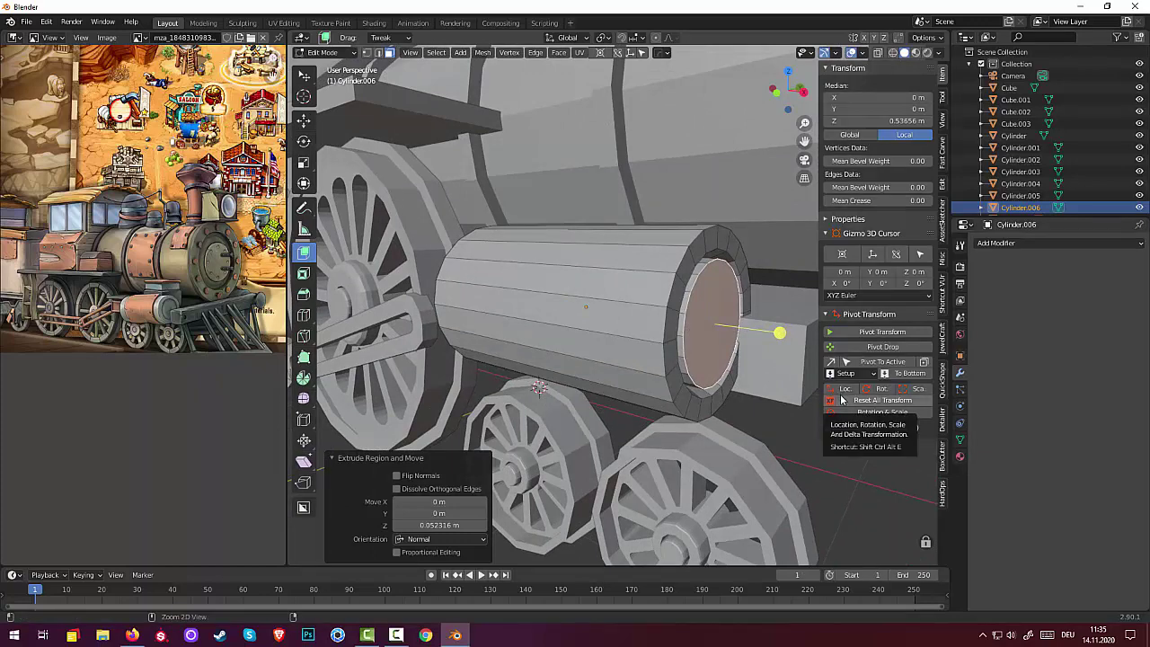
key("ctrl+b")
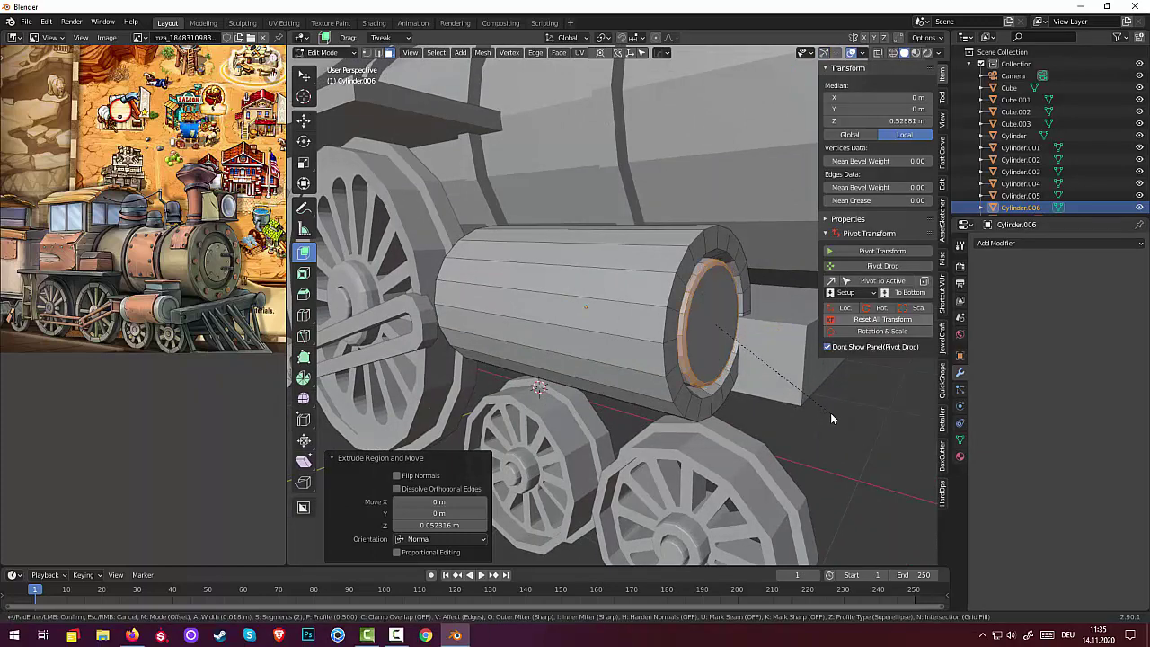
left_click(830, 418)
- Clear the mesh selection, select the cylinder's end face, and reframe the locomotive
key("alt+a")
mouse_move(790, 415)
middle_mouse_down()
mouse_move(726, 398)
mouse_move(838, 413)
middle_mouse_up()
left_click(772, 331)
middle_click_drag(772, 332, 761, 337)
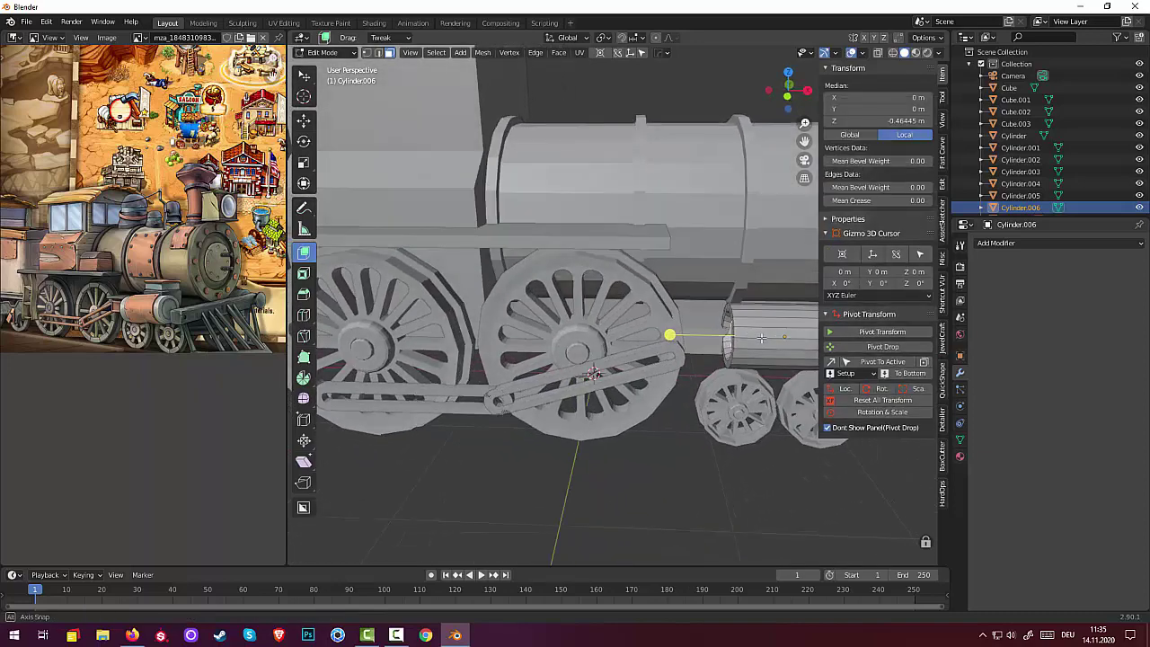
scroll(733, 373, "down", 4)
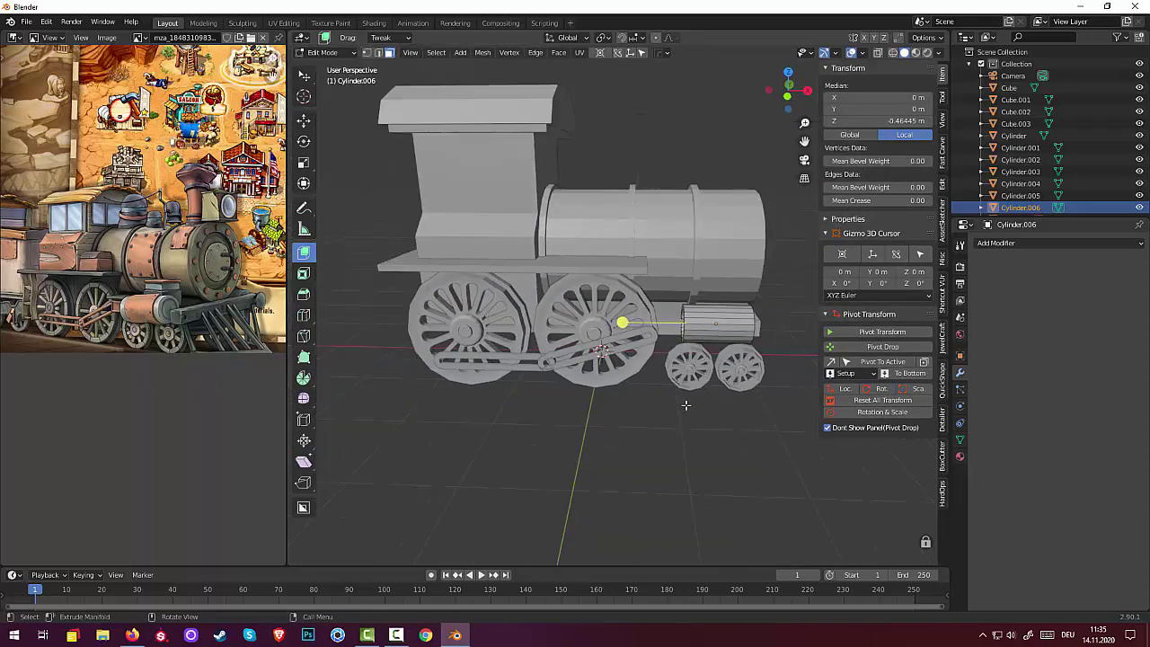
mouse_move(680, 407)
middle_mouse_down()
mouse_move(672, 386)
mouse_move(619, 387)
mouse_move(656, 388)
middle_mouse_up()
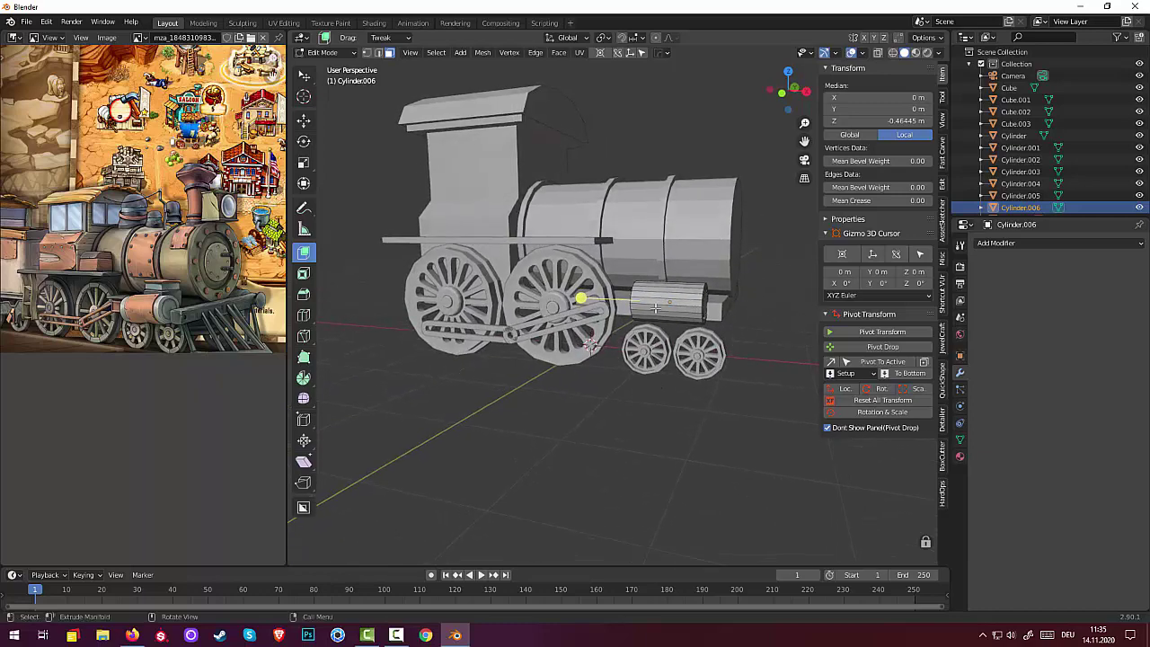
- Back in Object Mode, enlarge the front cylinder by 1.109 to scale 0.805 and deselect it
left_click(323, 53)
left_click(325, 69)
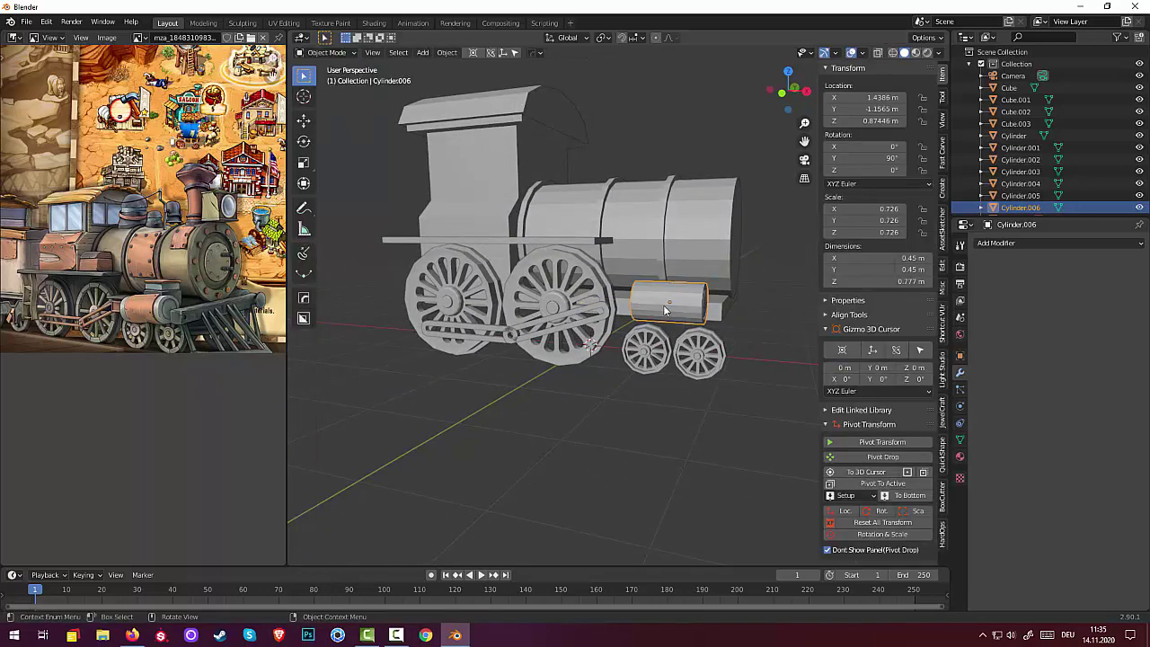
key("s")
left_click(755, 325)
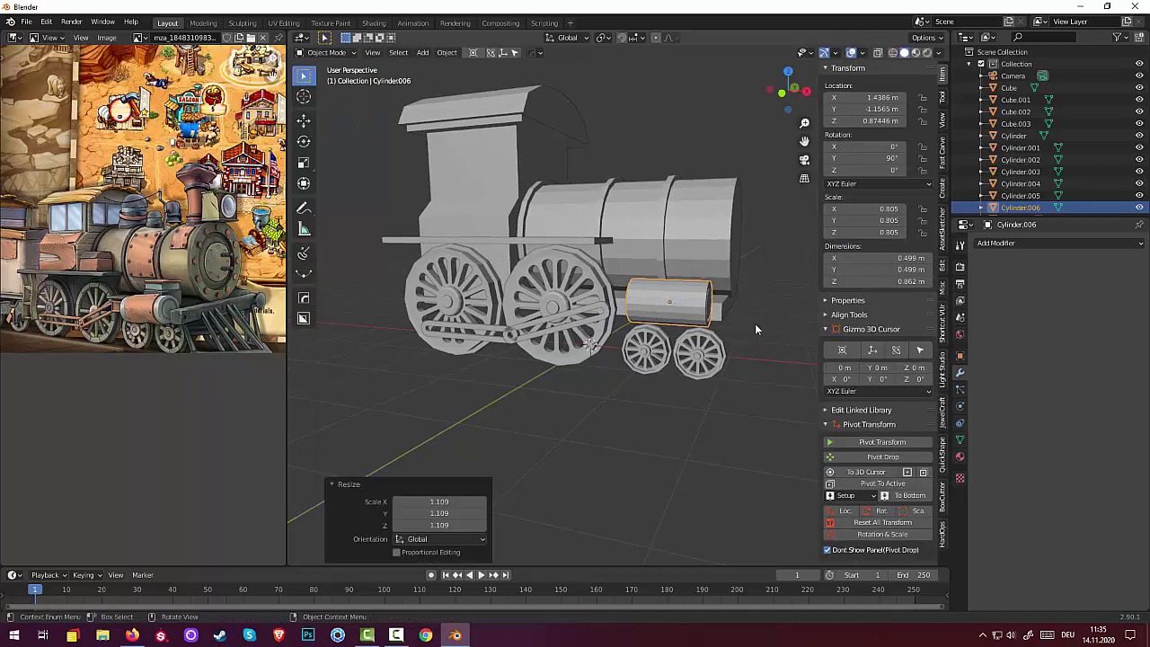
middle_click_drag(742, 334, 806, 353)
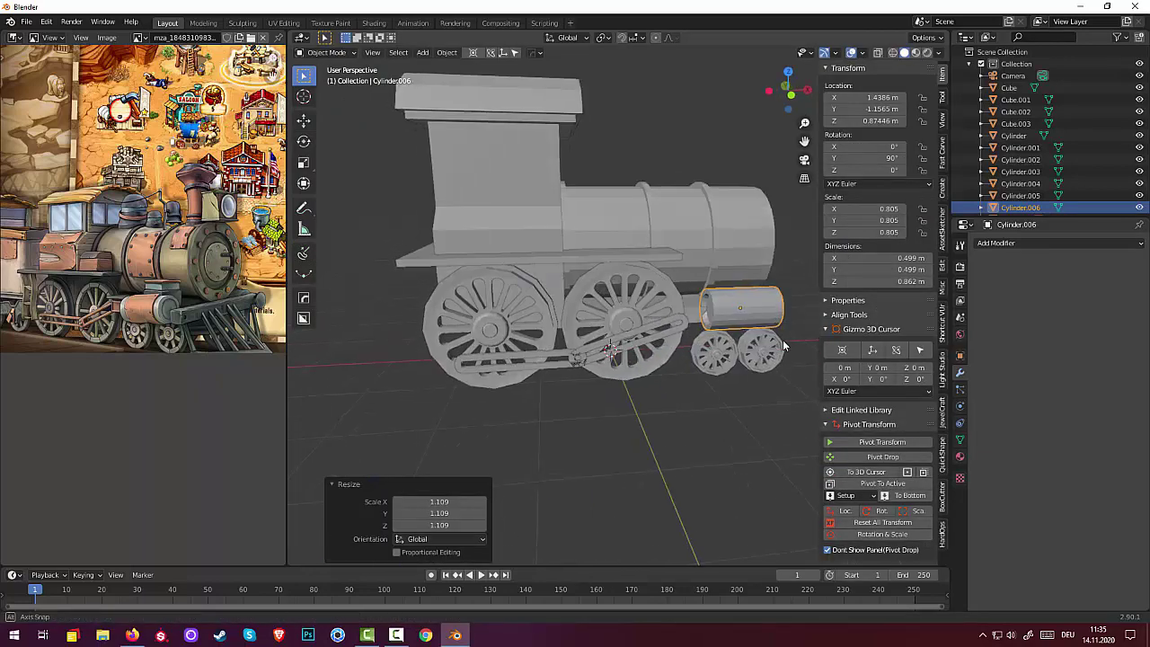
left_click(723, 417)
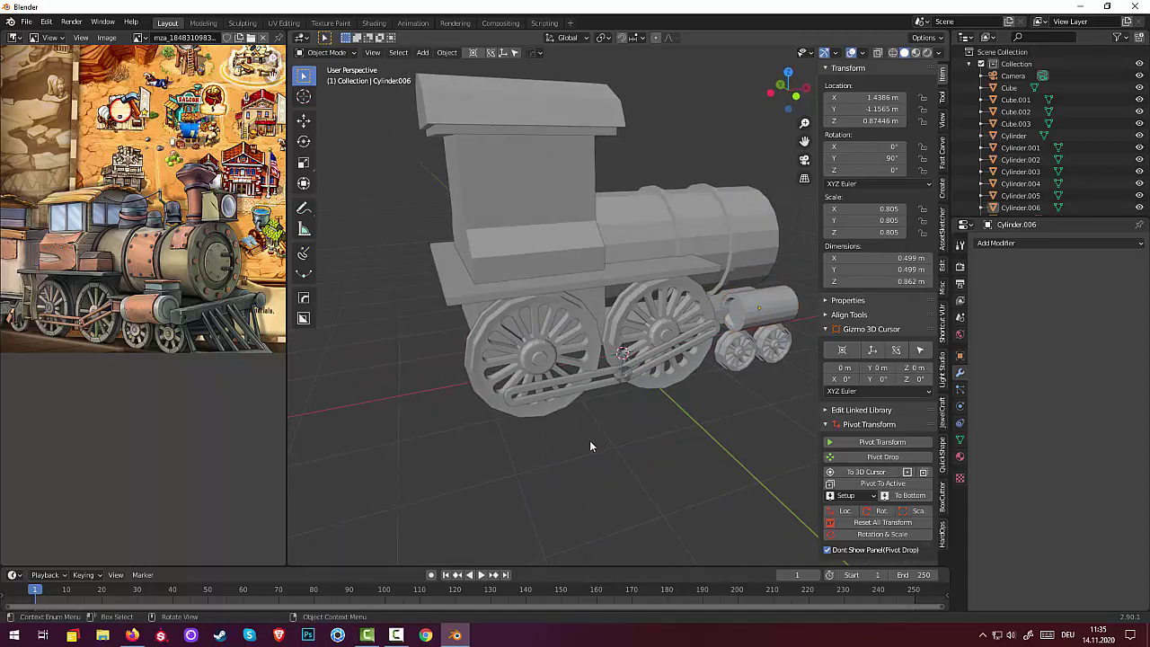
mouse_move(590, 446)
middle_mouse_down()
mouse_move(562, 437)
mouse_move(616, 452)
middle_mouse_up()
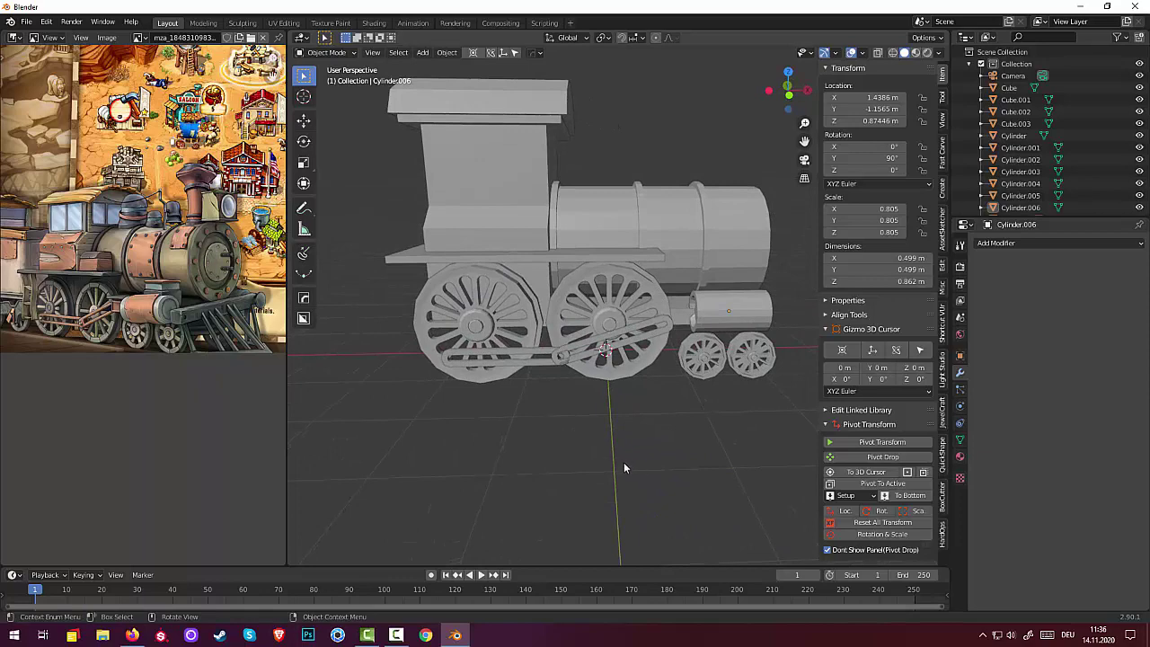
key("shift+a")
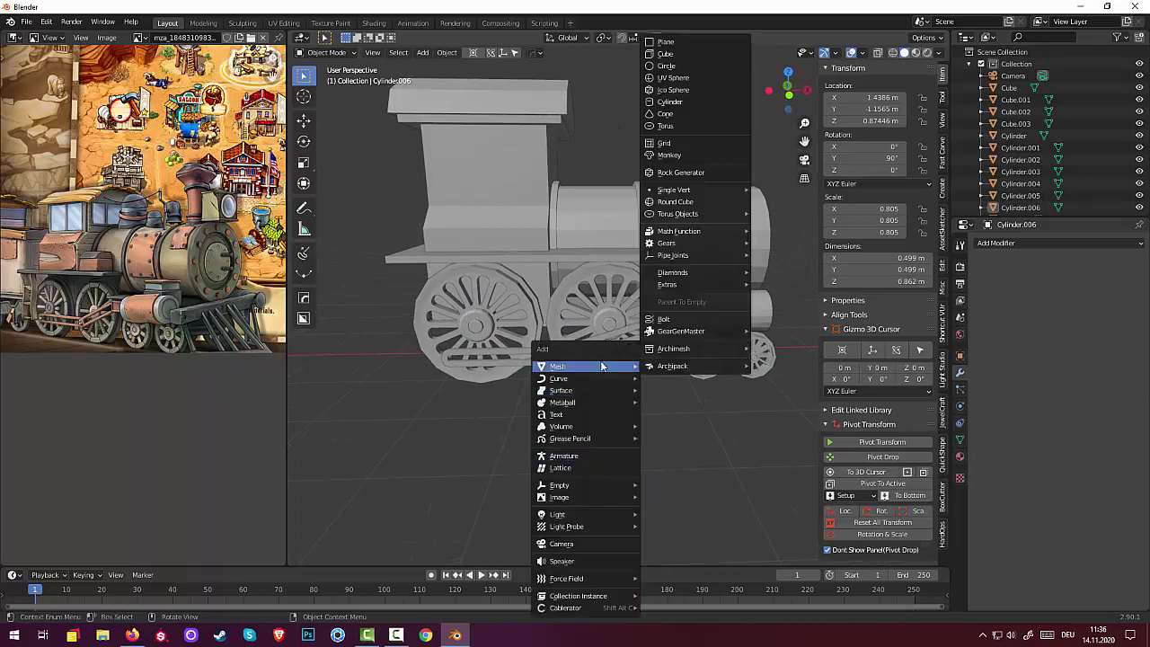
- Add a cube and scale it into a 0.8 × 0.103 × 0.267 m plate
left_click(667, 56)
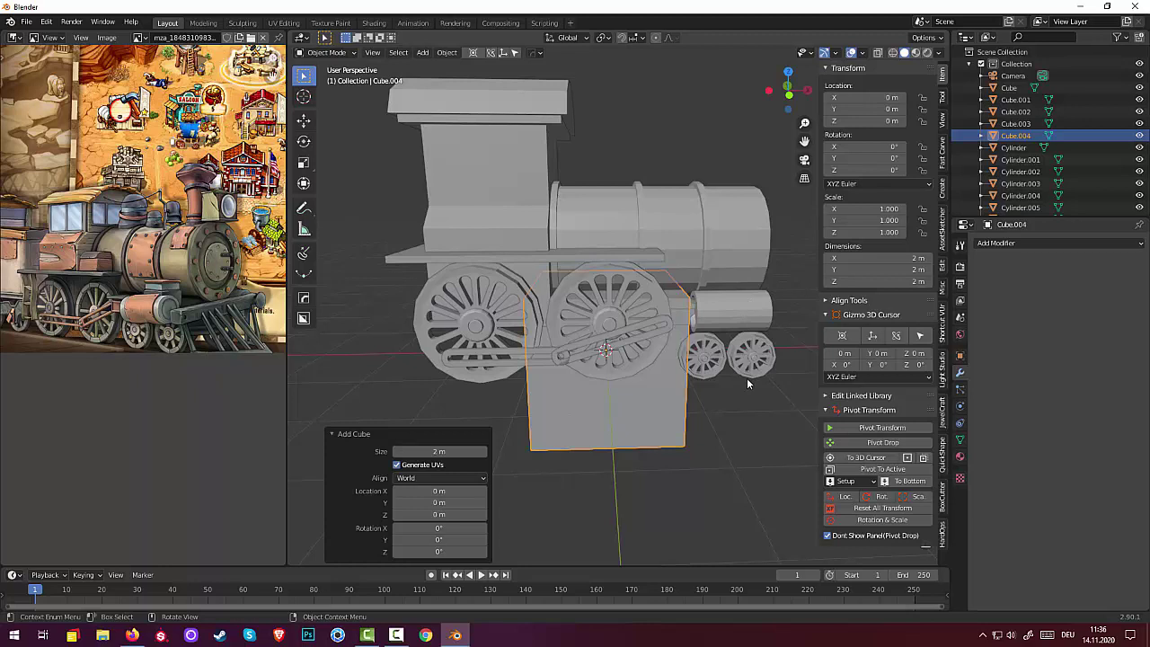
key("s")
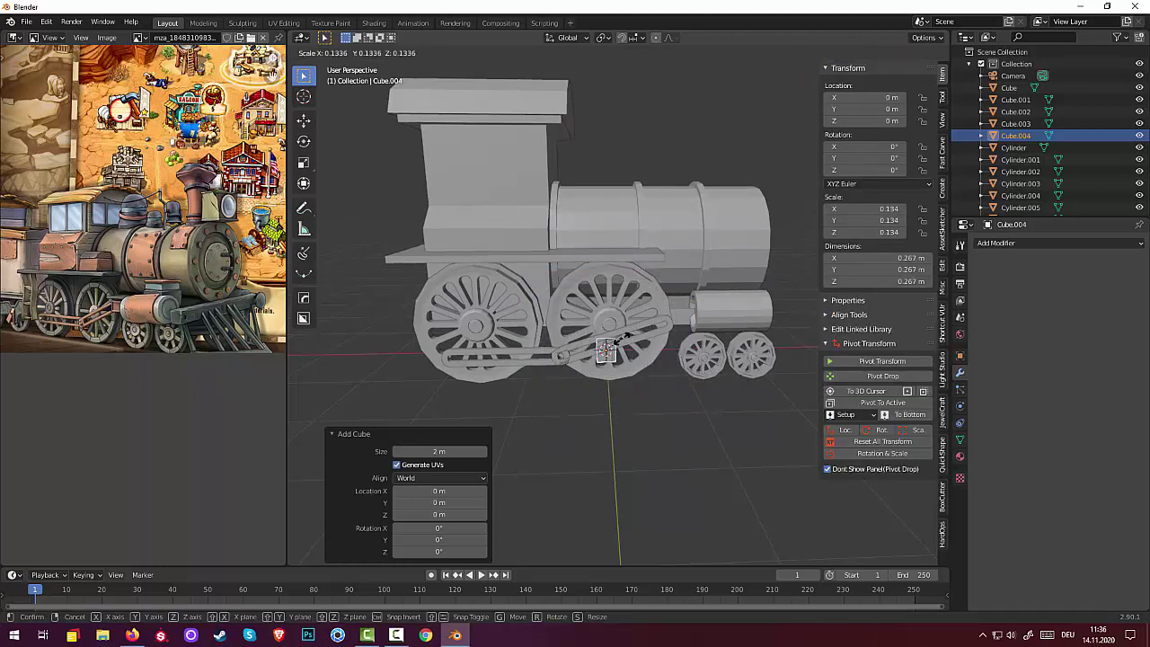
left_click(622, 338)
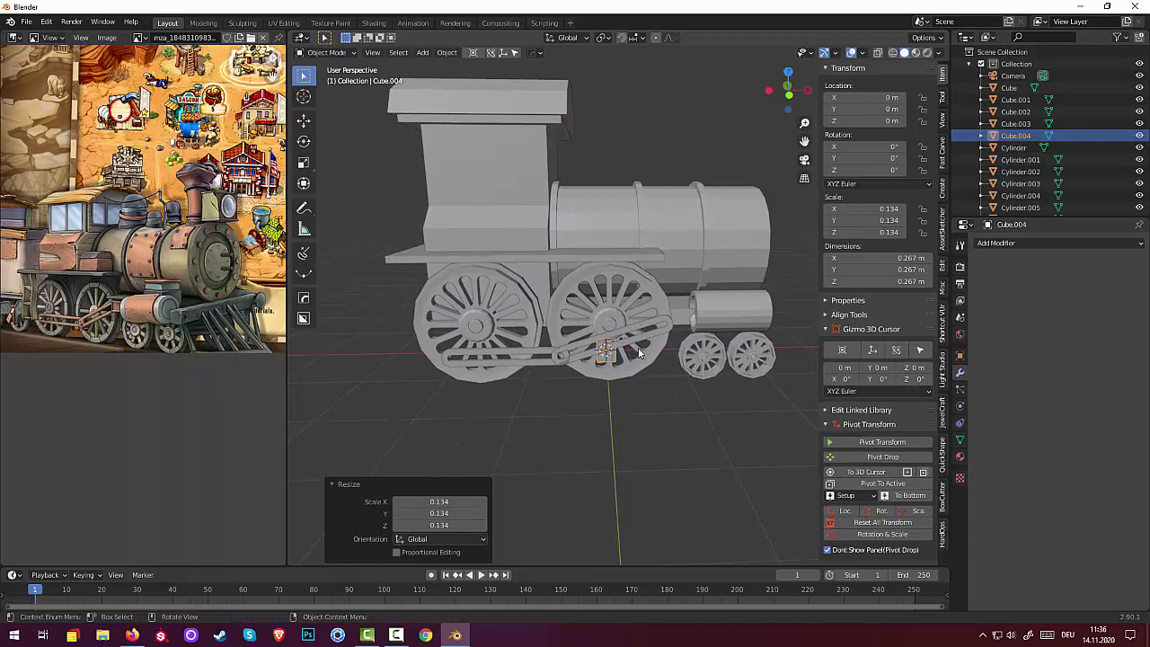
key("s")
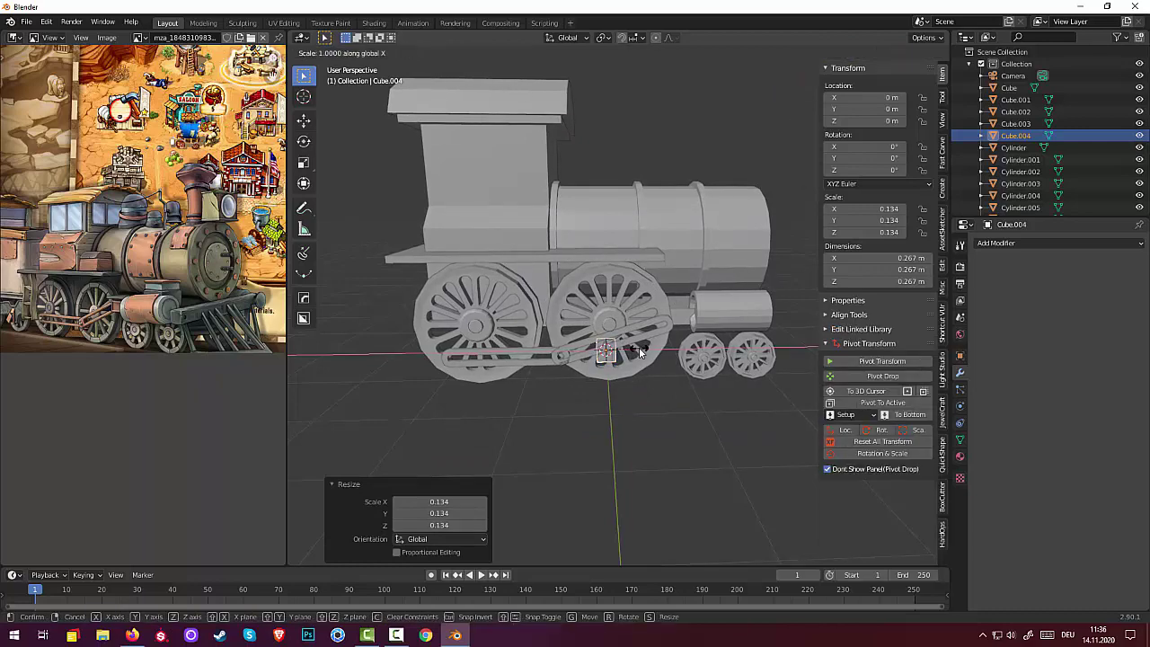
key("x")
left_click(711, 356)
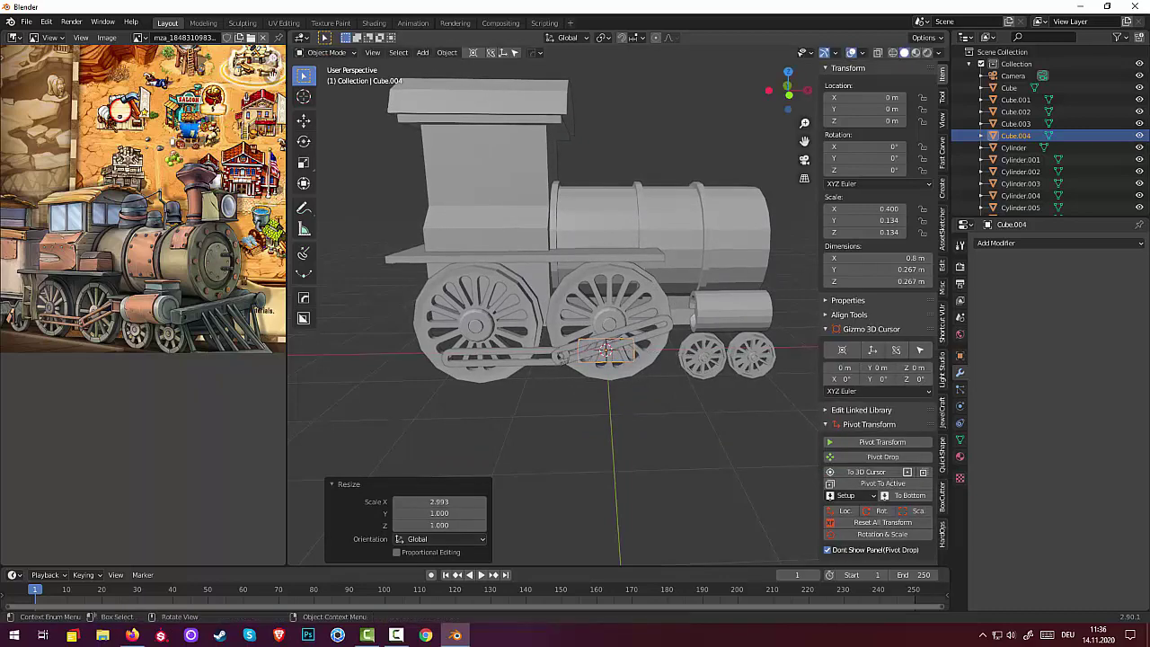
mouse_move(674, 359)
middle_mouse_down()
mouse_move(618, 381)
mouse_move(589, 346)
mouse_move(603, 350)
middle_mouse_up()
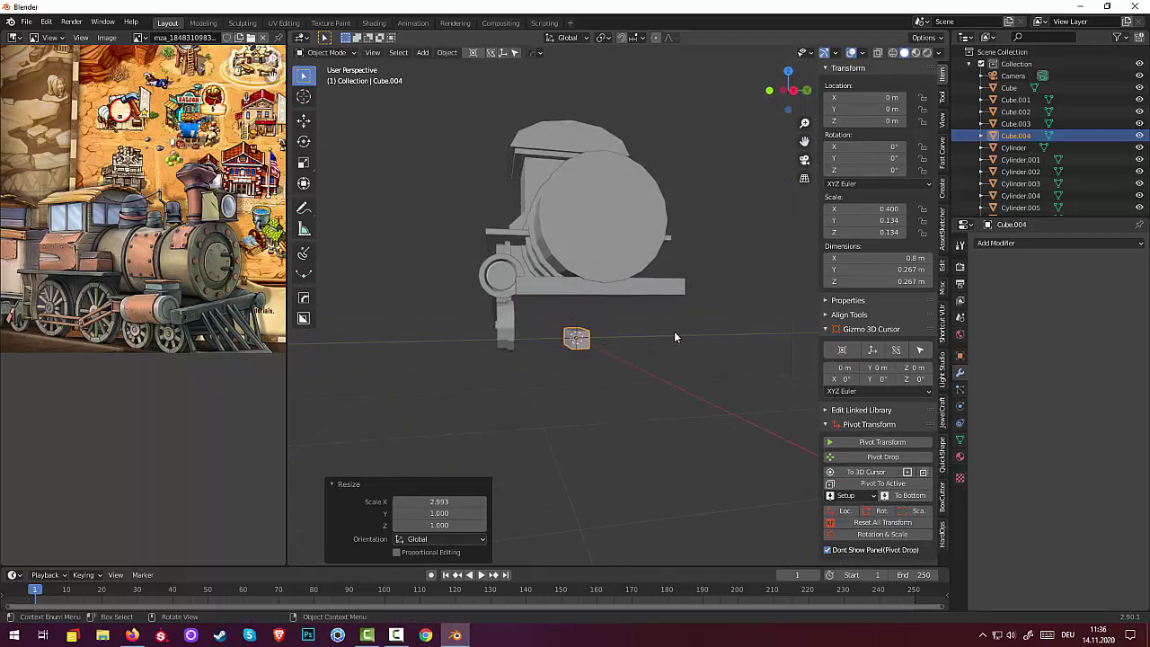
key("s")
key("y")
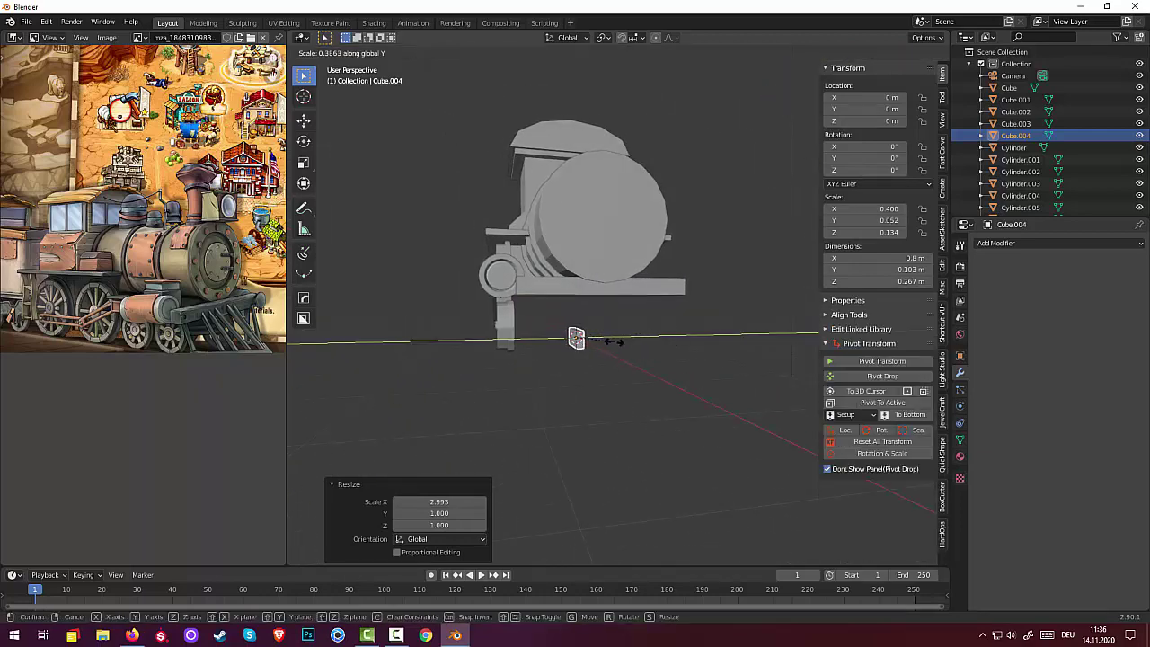
left_click(614, 341)
mouse_move(625, 338)
middle_mouse_down()
mouse_move(750, 329)
mouse_move(732, 341)
mouse_move(710, 332)
mouse_move(736, 322)
mouse_move(748, 346)
mouse_move(673, 437)
mouse_move(545, 414)
mouse_move(653, 357)
middle_mouse_up()
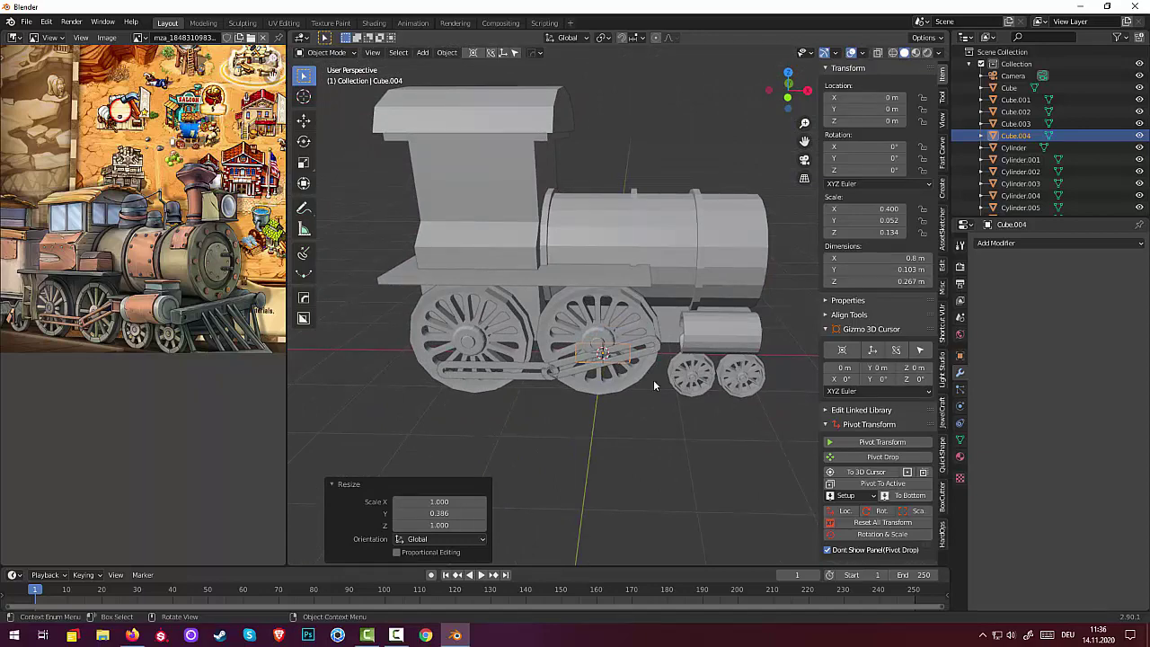
- Thicken the block along Y to 0.174 m and move it up beside the front cylinder
mouse_move(653, 379)
middle_mouse_down()
mouse_move(650, 341)
mouse_move(551, 359)
middle_mouse_up()
middle_click_drag(647, 383, 626, 380)
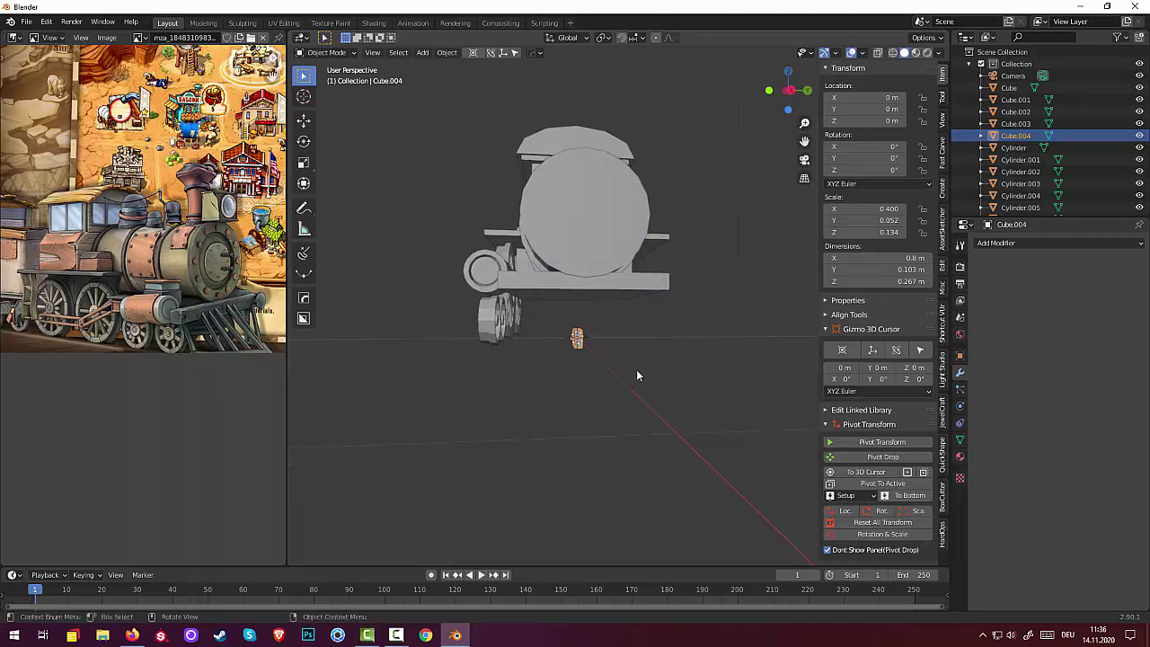
key("s")
key("y")
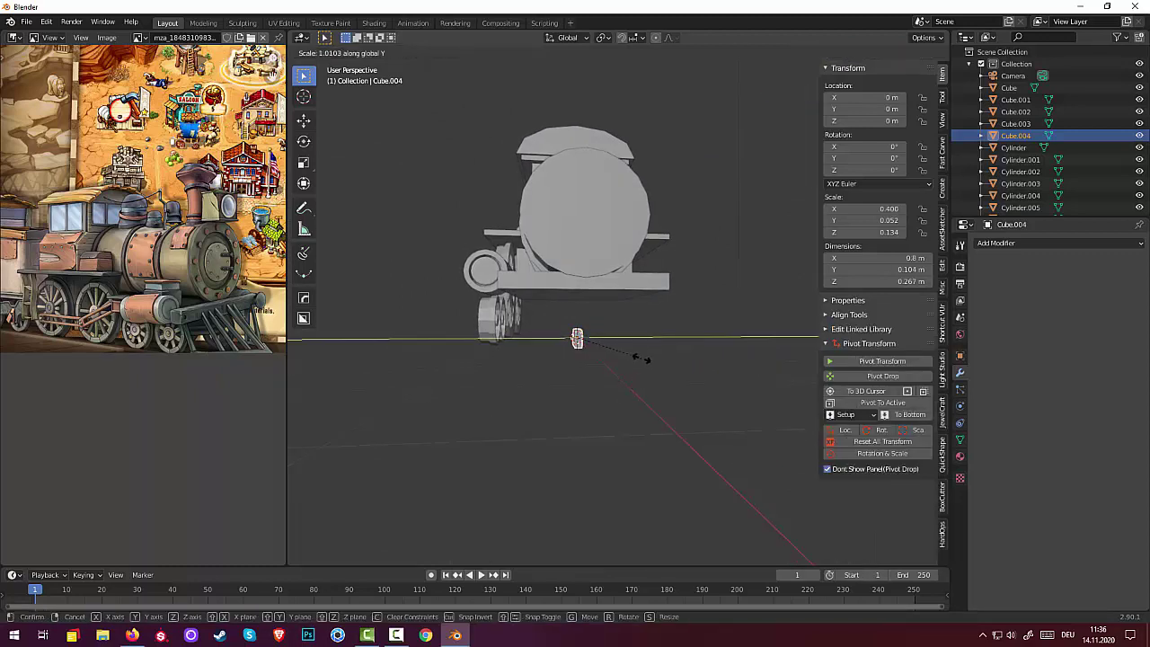
left_click(685, 359)
mouse_move(627, 362)
middle_mouse_down()
mouse_move(716, 365)
mouse_move(635, 378)
middle_mouse_up()
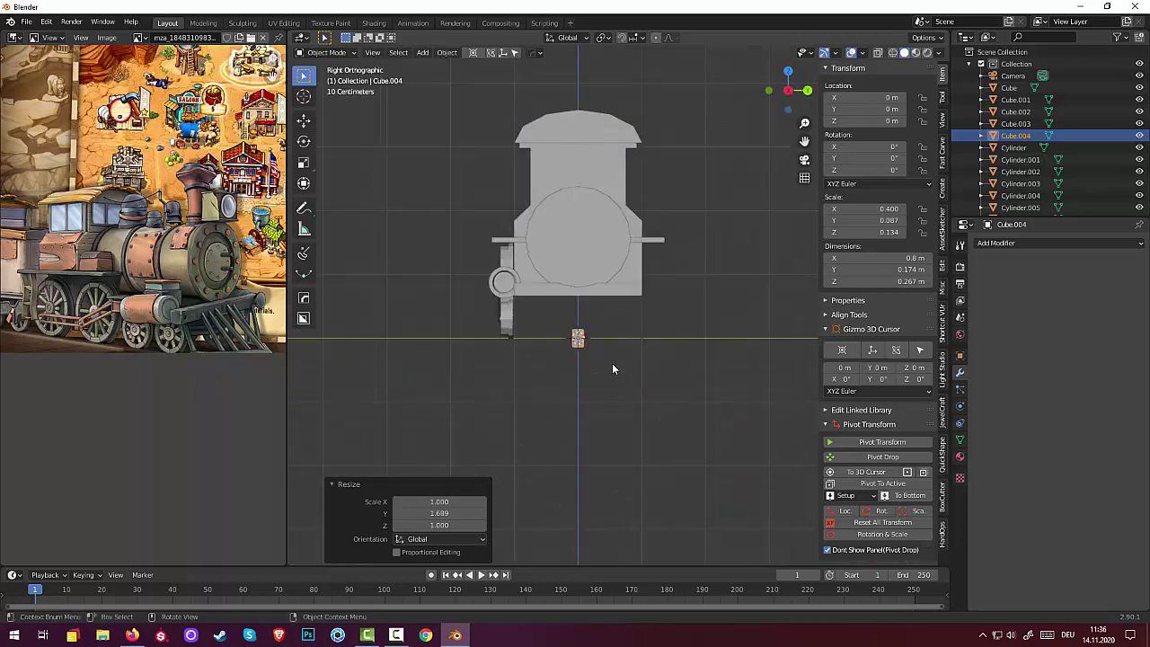
key("g")
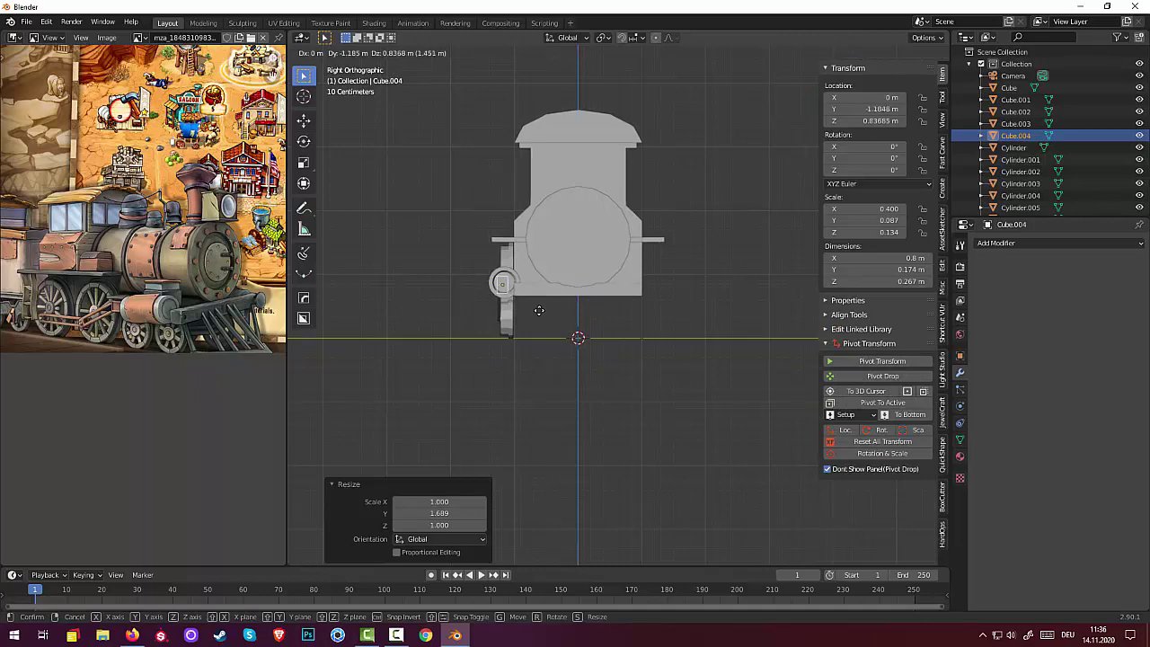
left_click(539, 310)
mouse_move(539, 309)
middle_mouse_down()
mouse_move(609, 306)
mouse_move(653, 325)
middle_mouse_up()
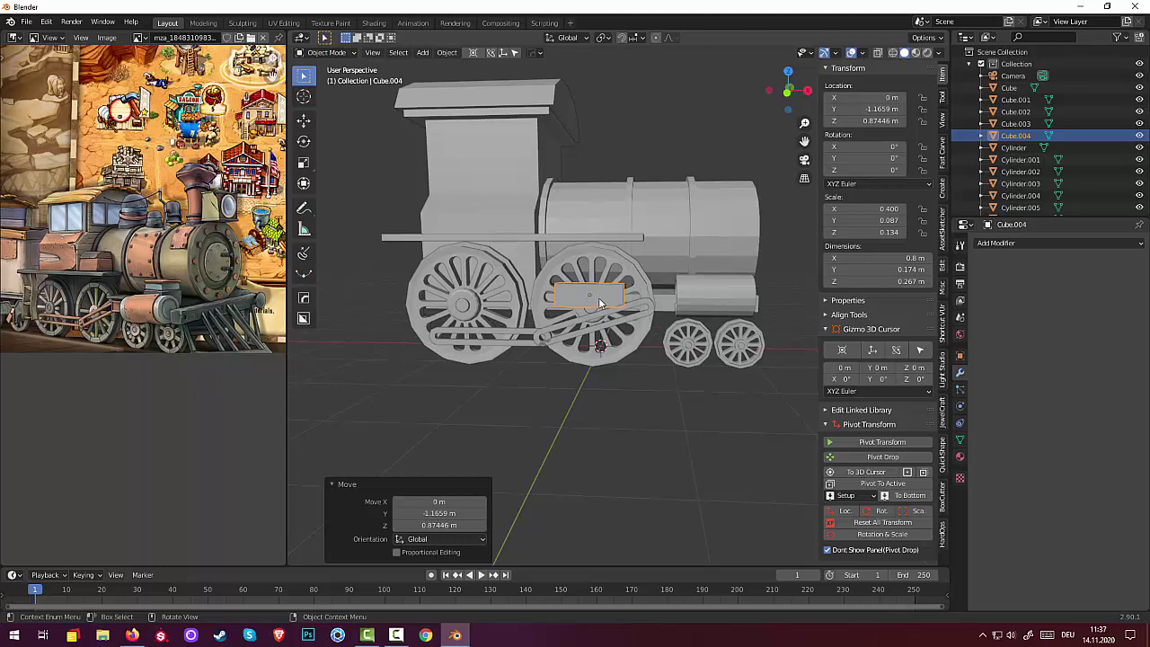
- Slide the block behind the front cylinder and nudge it outward to X 1.0077, Y −1.26, Z 0.874 m
key("g")
key("x")
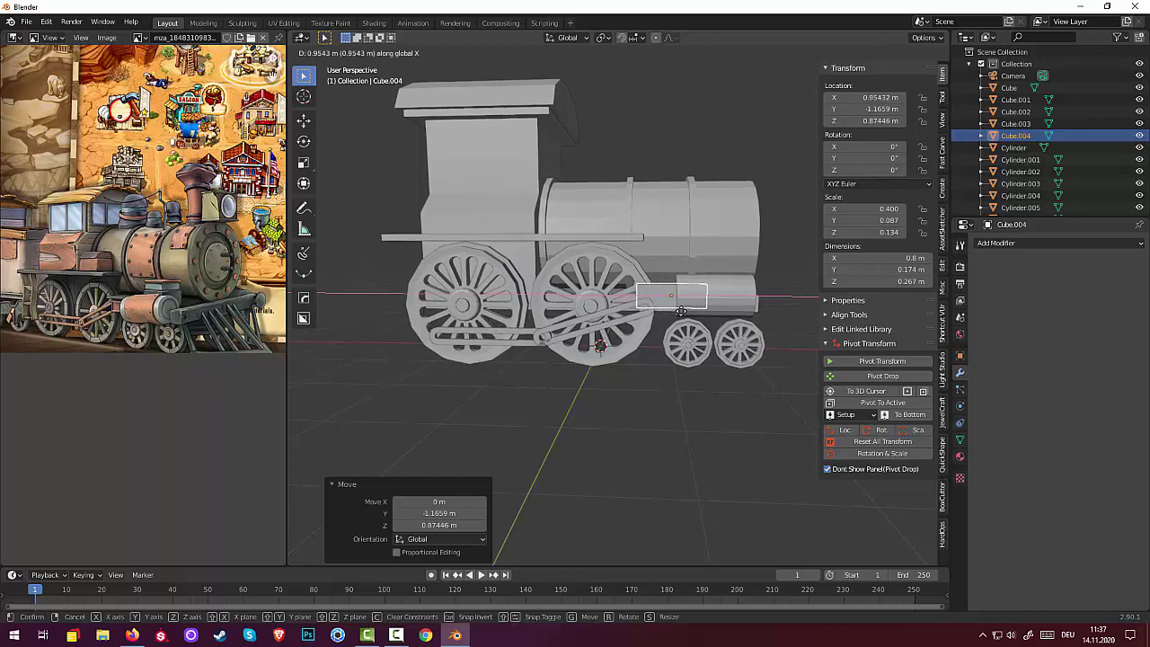
left_click(684, 310)
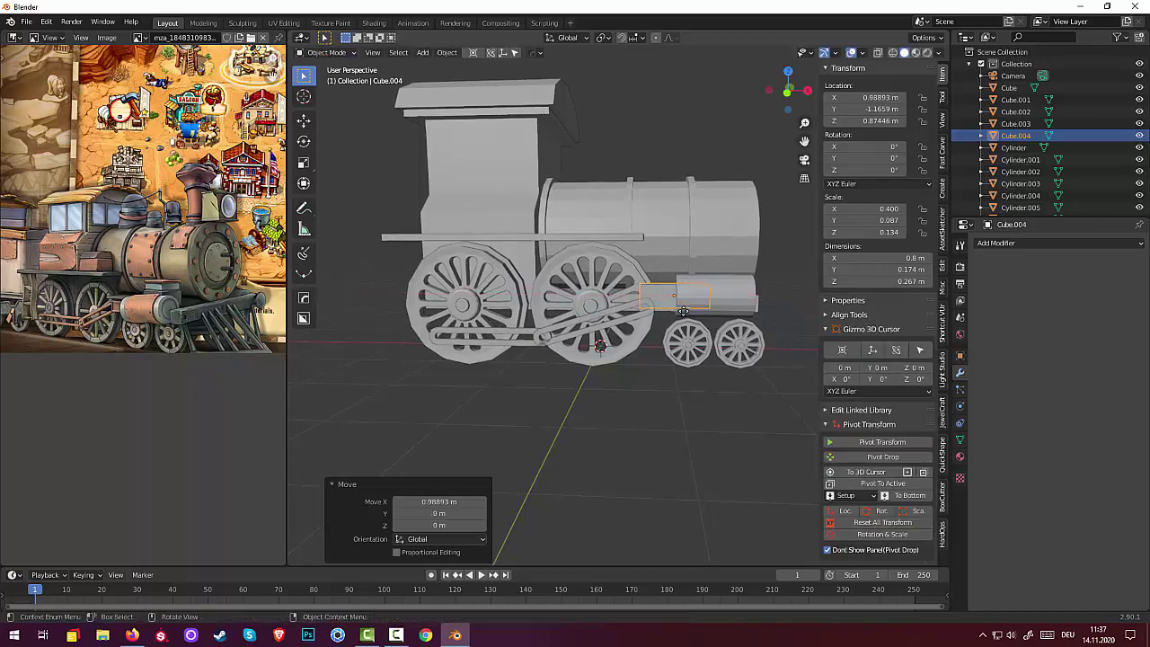
mouse_move(684, 311)
middle_mouse_down()
mouse_move(798, 340)
mouse_move(616, 385)
mouse_move(623, 354)
mouse_move(615, 393)
mouse_move(609, 328)
mouse_move(456, 348)
middle_mouse_up()
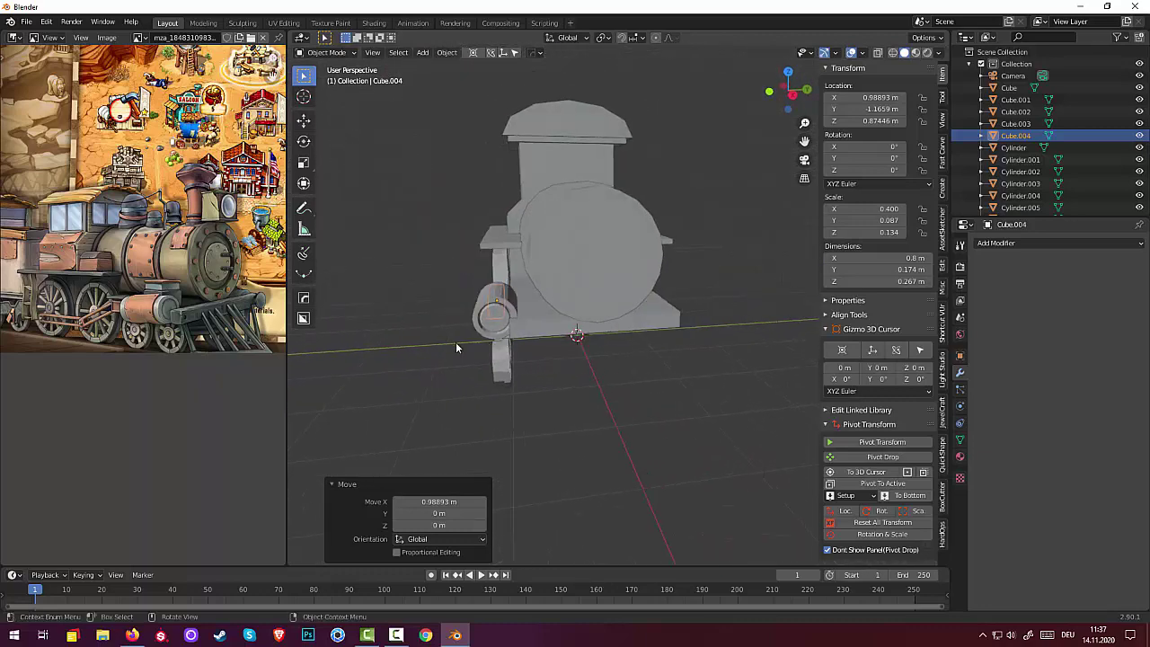
left_click(512, 311)
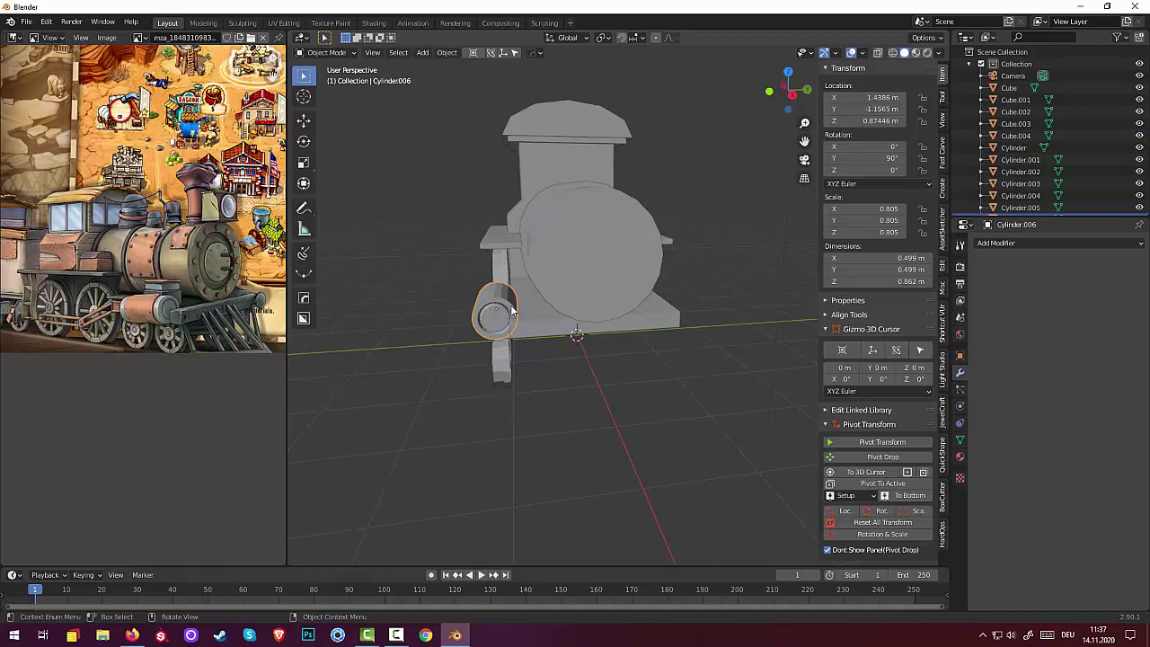
mouse_move(512, 317)
middle_mouse_down()
mouse_move(604, 402)
mouse_move(560, 415)
middle_mouse_up()
left_click(609, 399)
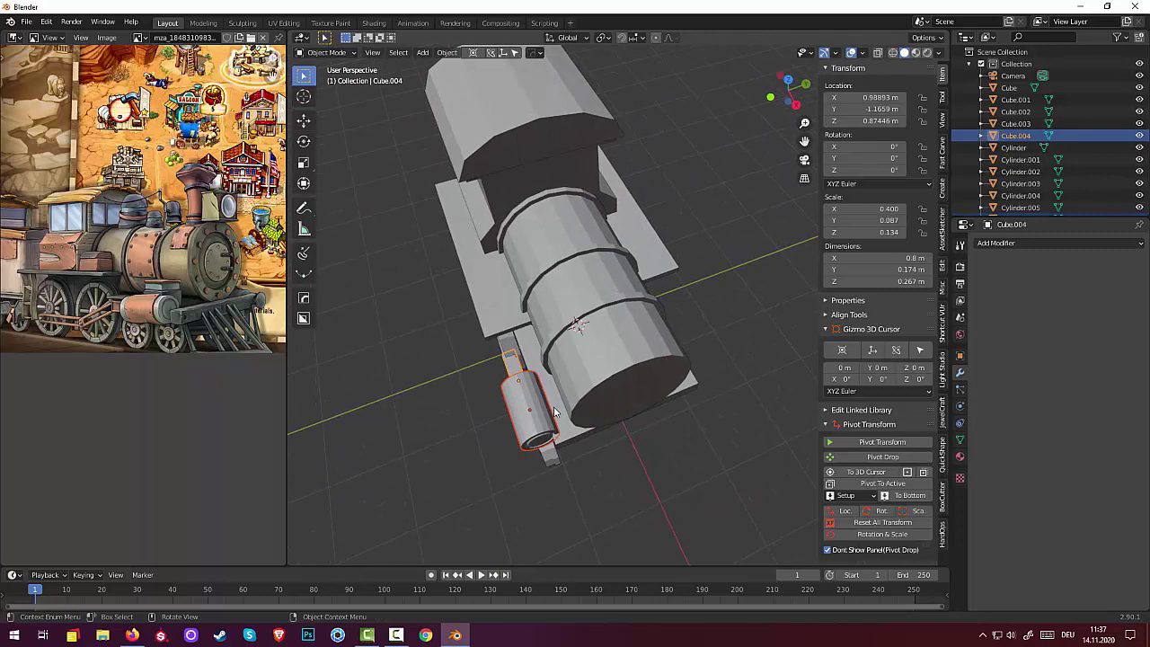
key("KP_7")
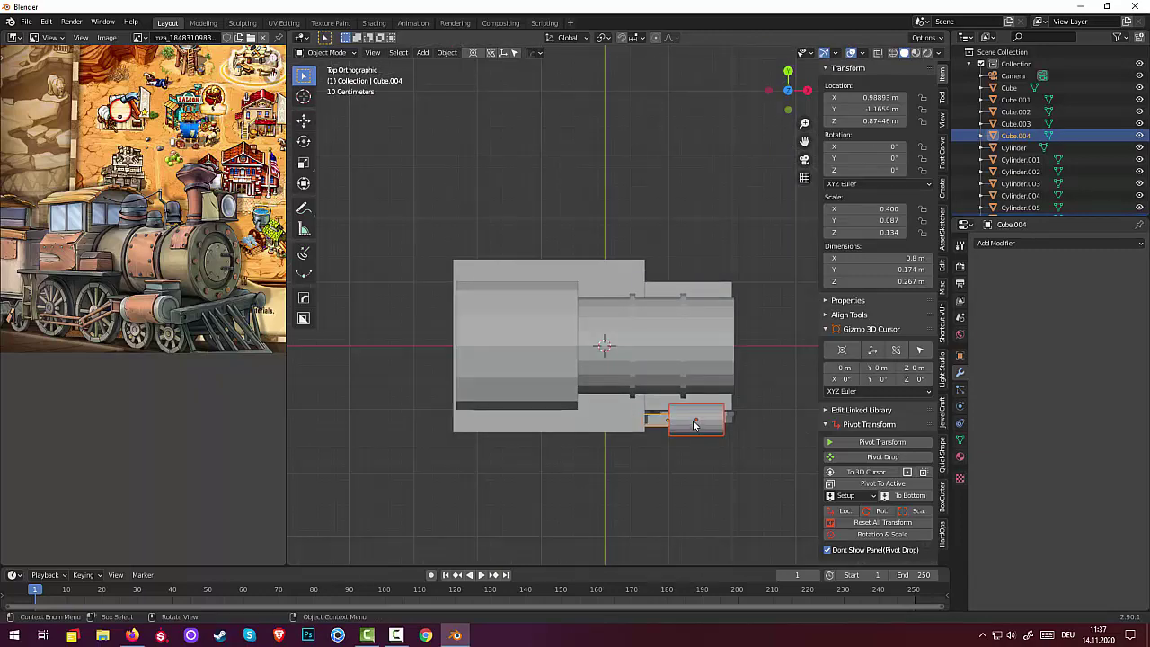
key("g")
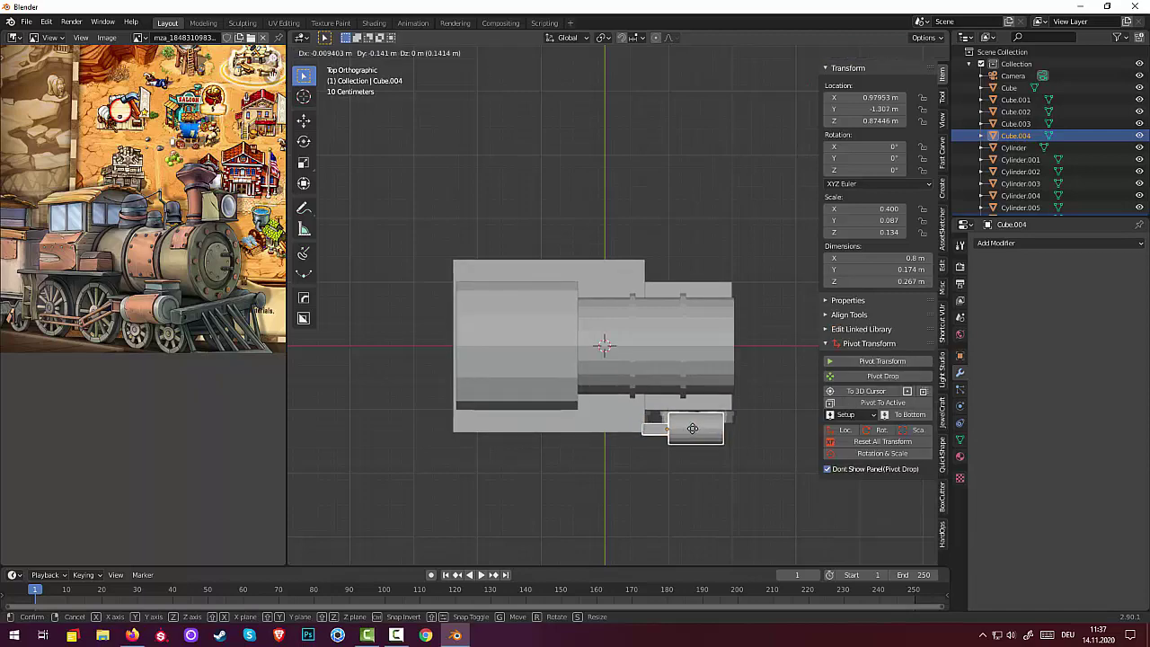
left_click(692, 421)
mouse_move(693, 421)
middle_mouse_down()
mouse_move(699, 380)
mouse_move(745, 289)
mouse_move(809, 287)
mouse_move(713, 345)
mouse_move(485, 404)
mouse_move(669, 340)
mouse_move(704, 384)
middle_mouse_up()
- Scale Cube.004 along Y by 0.609 so it is 0.106 m deep
left_click(708, 384)
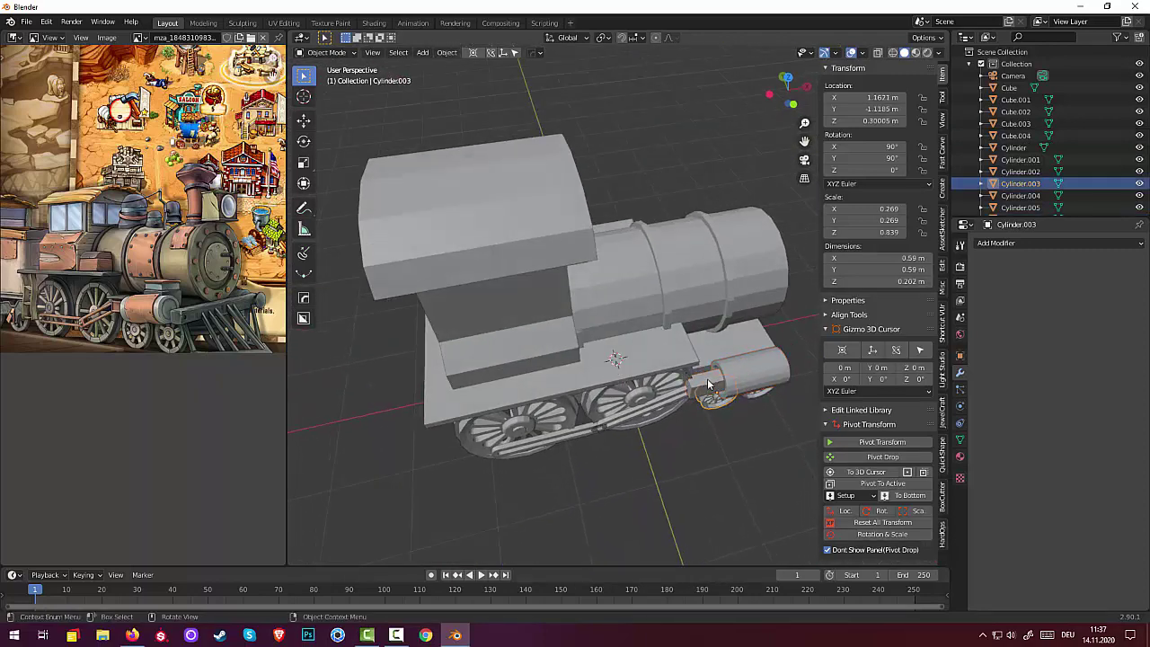
left_click(699, 383)
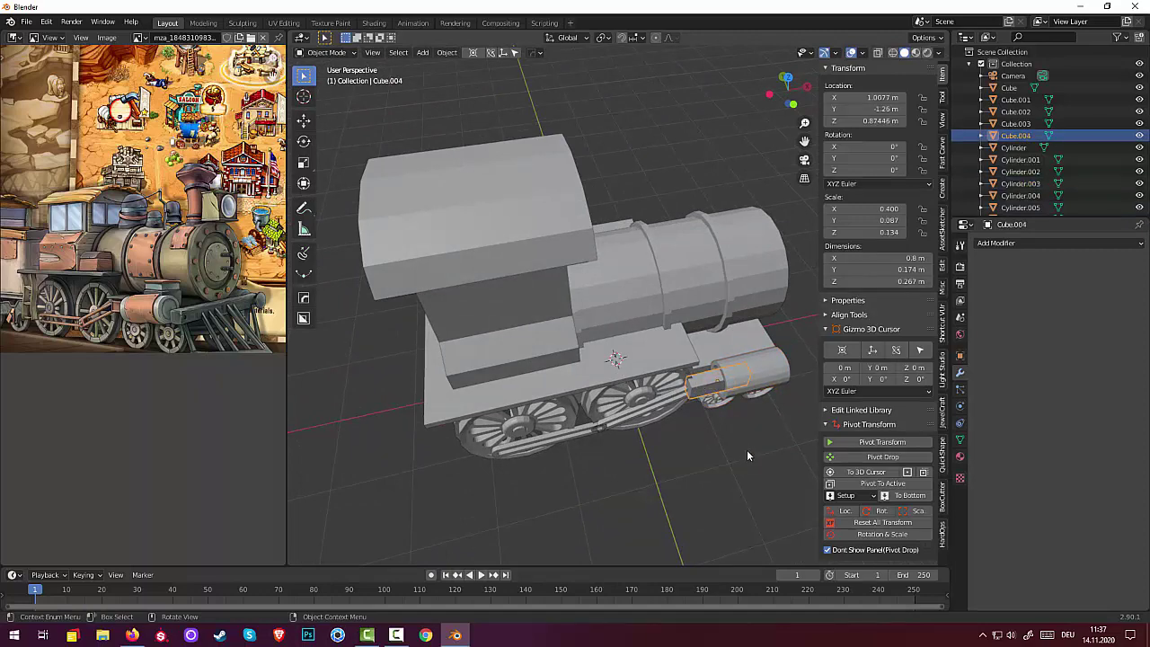
key("s")
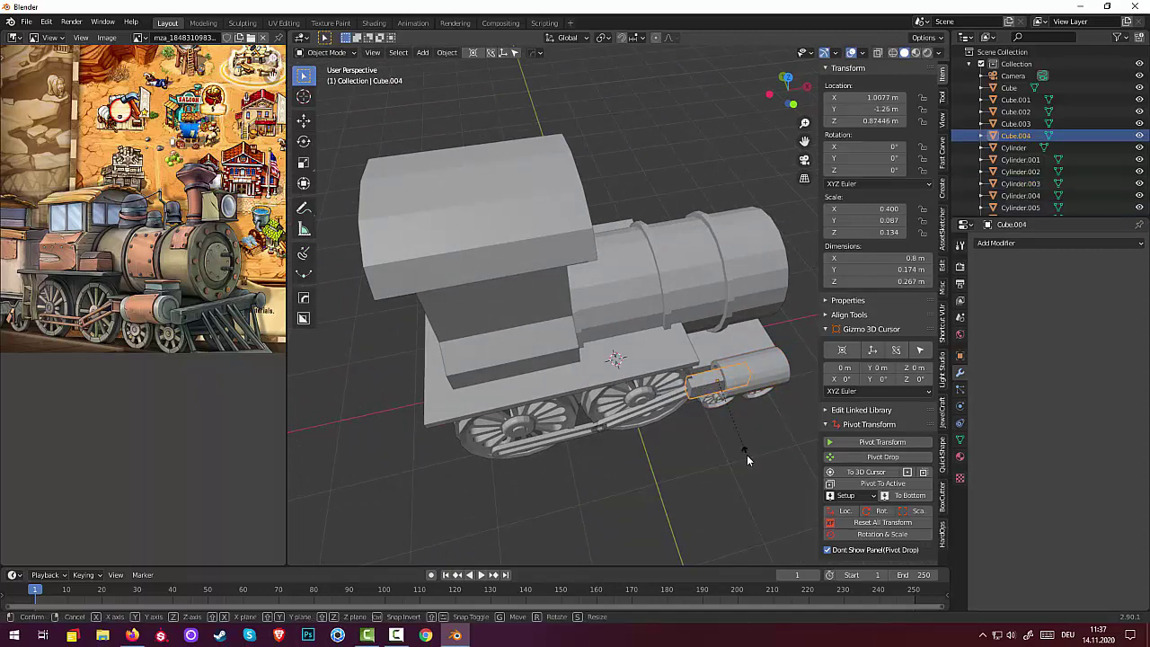
key("y")
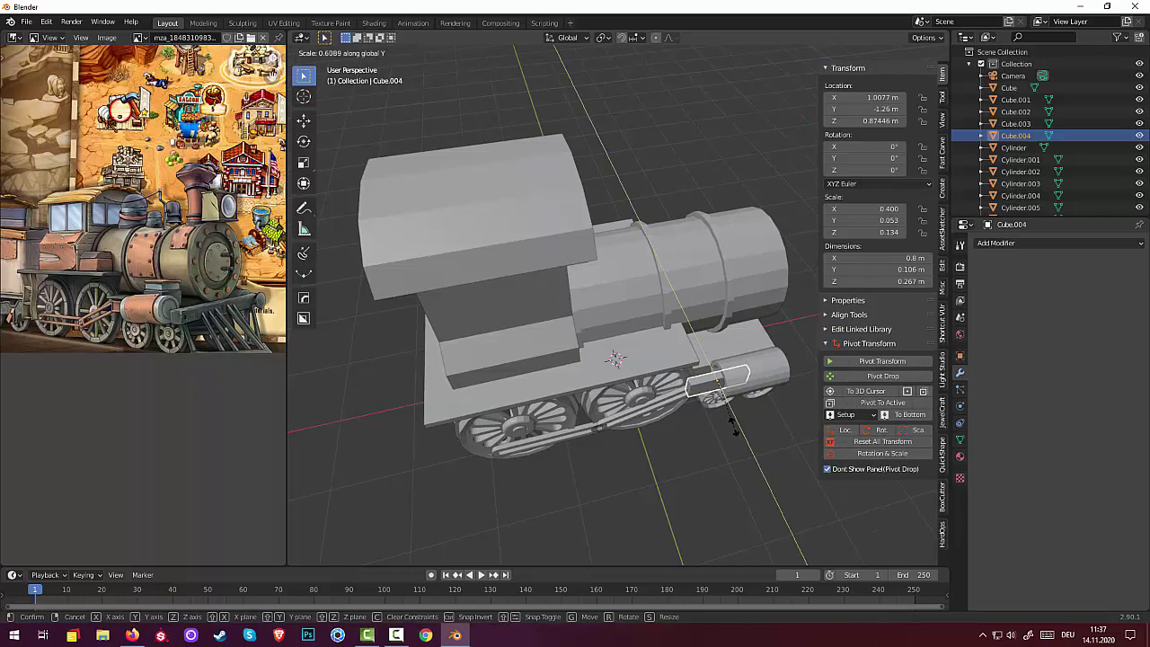
left_click(734, 424)
middle_click_drag(725, 421, 700, 374)
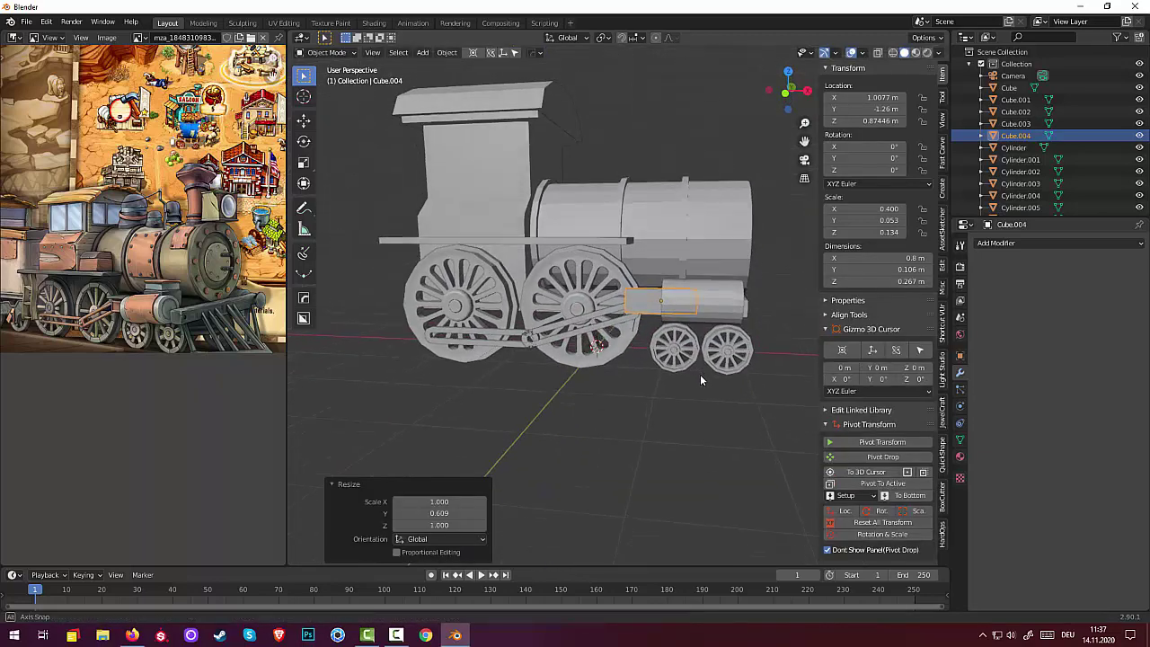
mouse_move(700, 374)
middle_mouse_down()
mouse_move(707, 365)
mouse_move(750, 426)
mouse_move(765, 427)
mouse_move(818, 384)
mouse_move(704, 386)
middle_mouse_up()
left_click(662, 332)
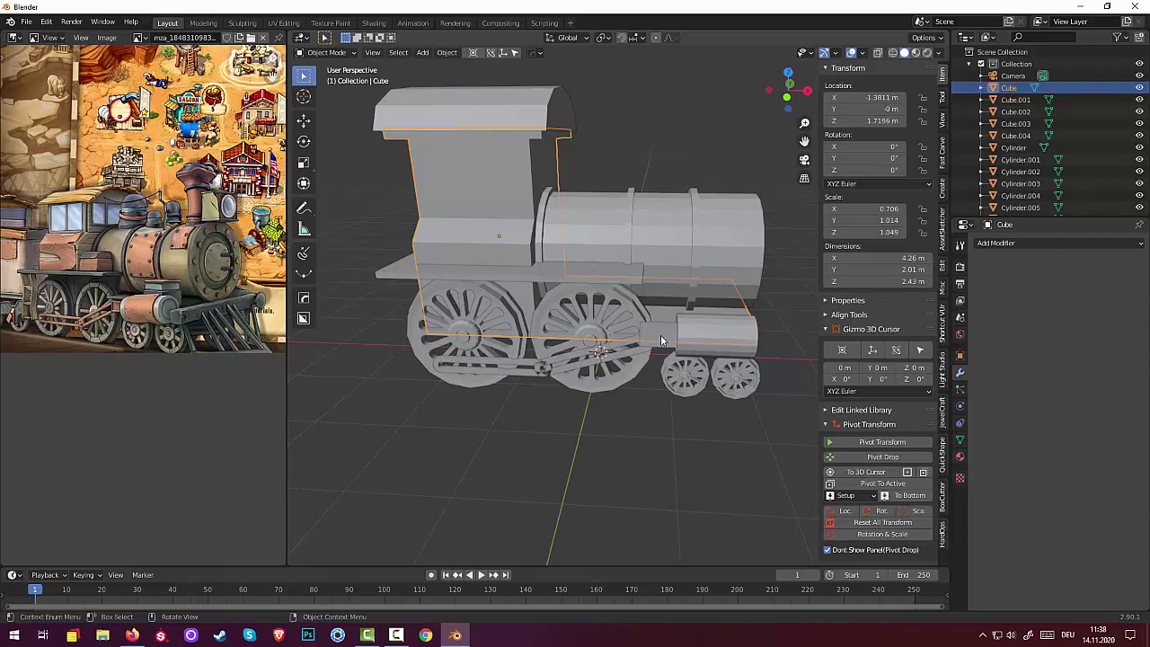
left_click(661, 339)
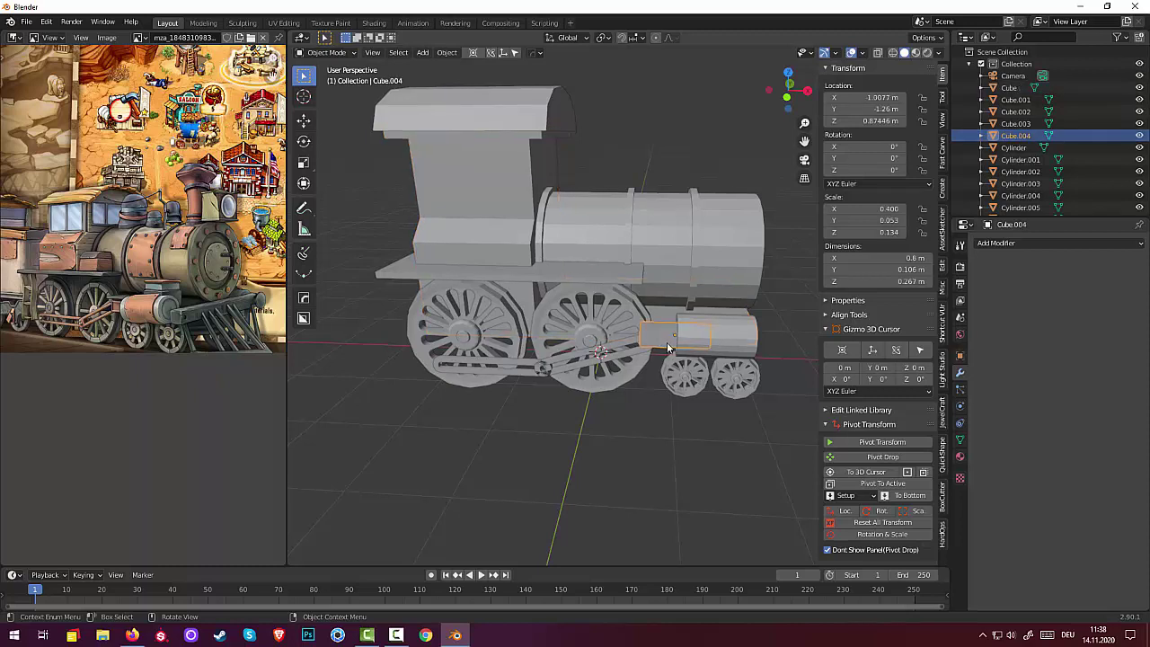
- In Edit Mode, inset the small block's outer face
left_click(330, 54)
left_click(326, 80)
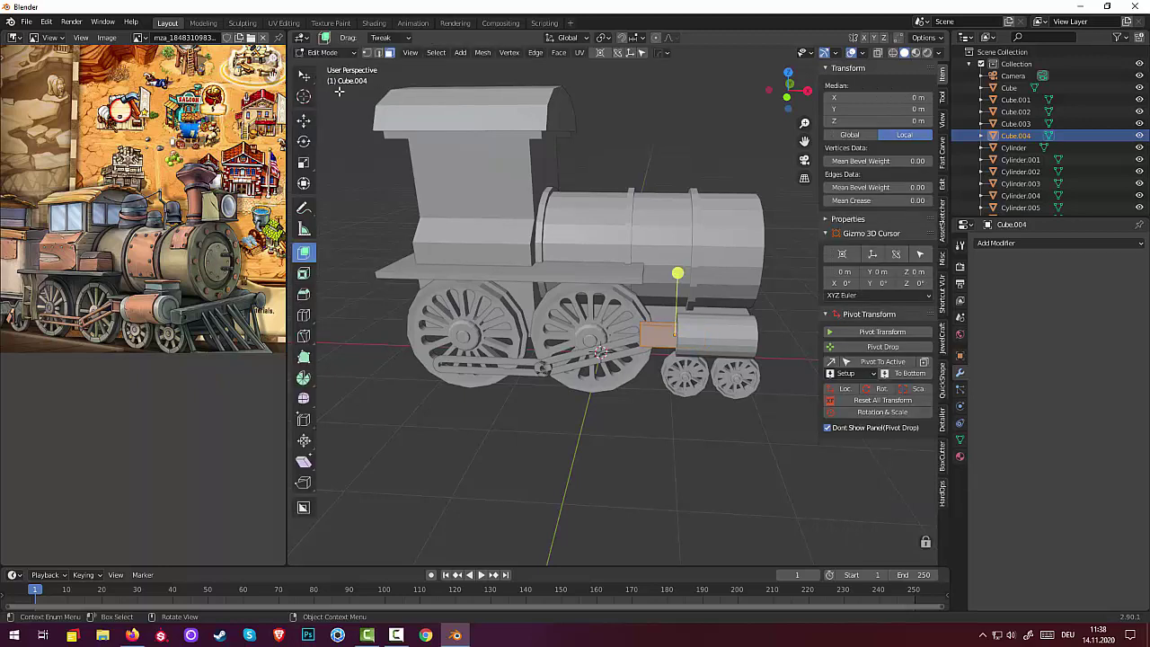
left_click(680, 357)
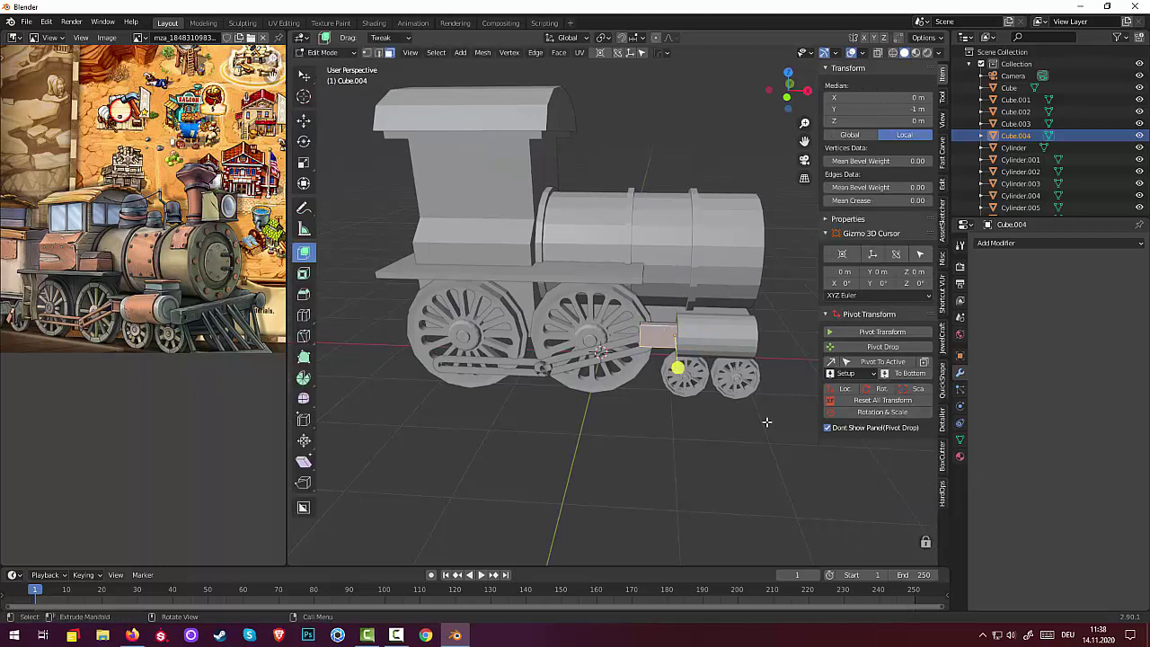
key("i")
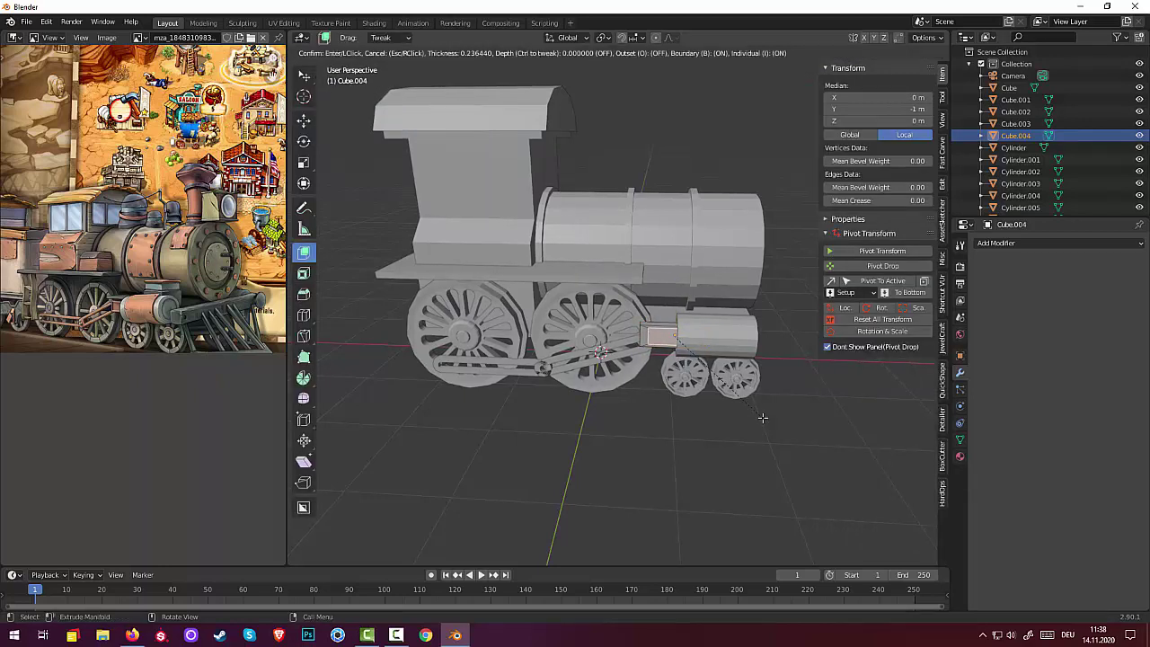
left_click(762, 417)
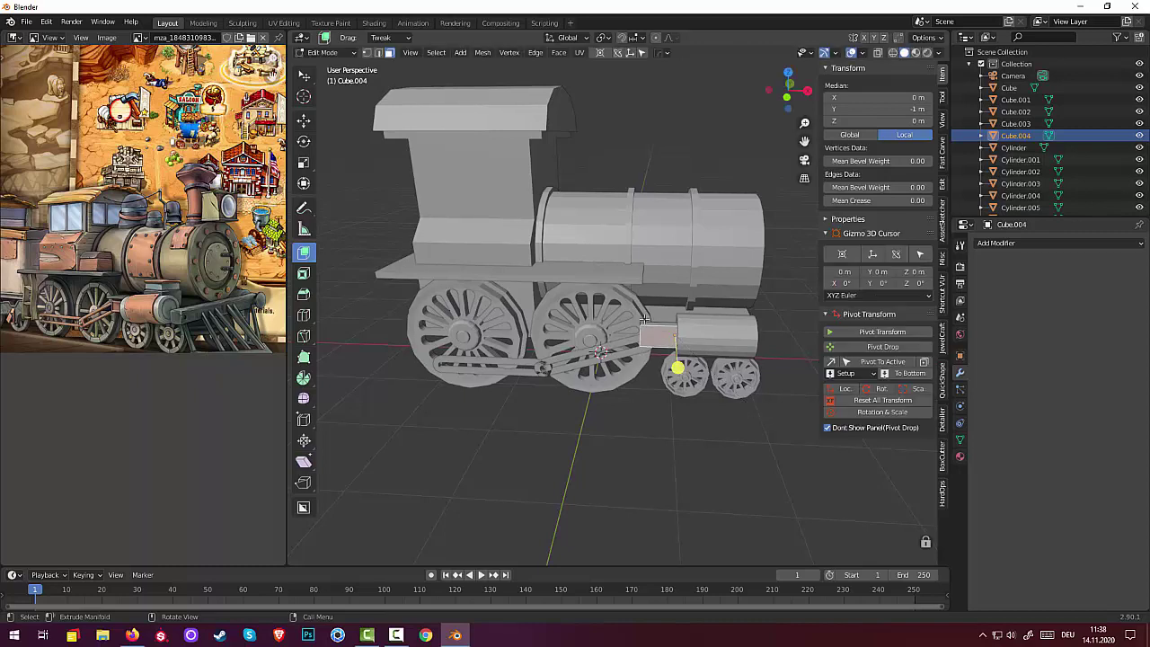
left_click(658, 323)
middle_click_drag(662, 350, 497, 231)
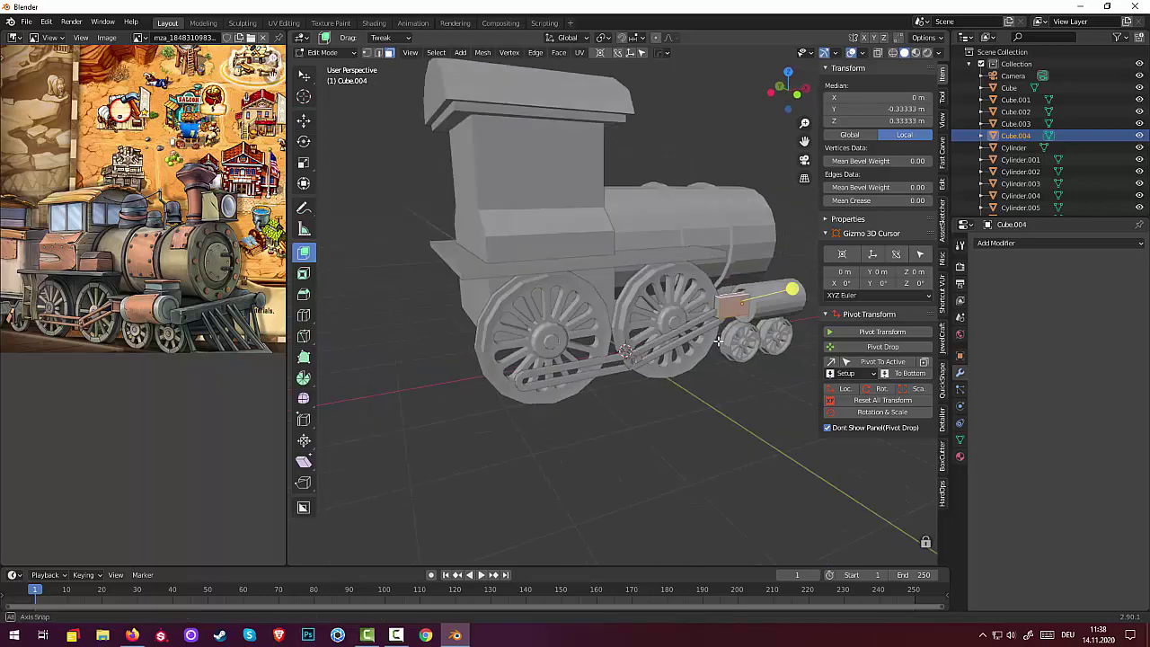
- Back in Object Mode, reset the block's location to zero and scale to 1 without moving it
left_click(335, 52)
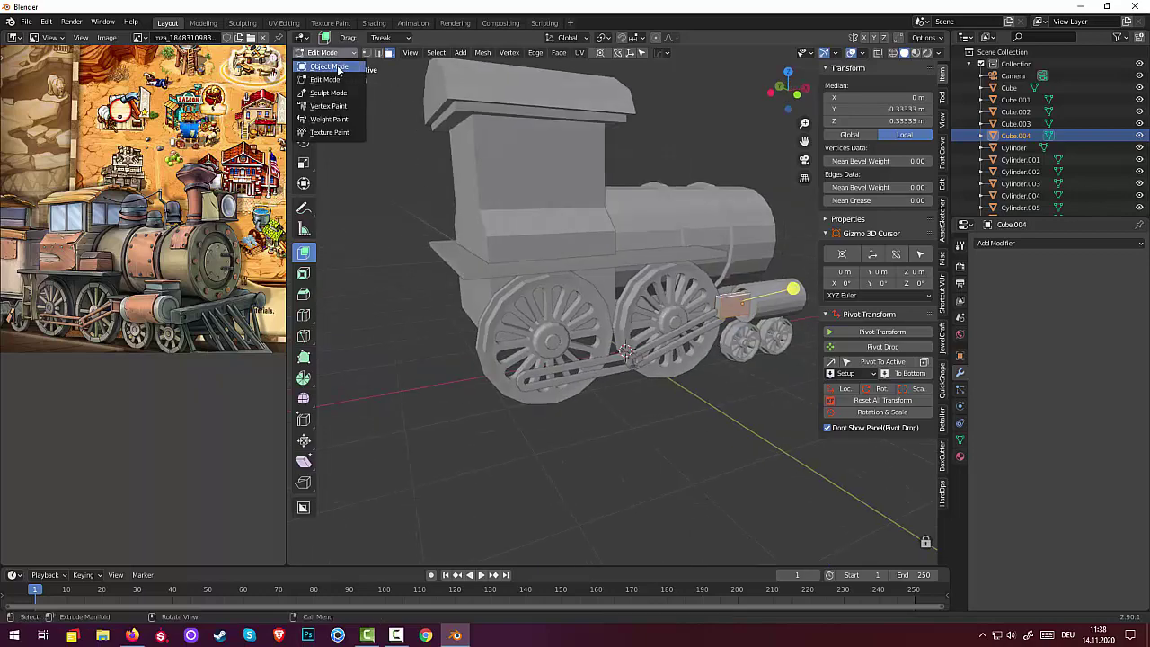
left_click(331, 69)
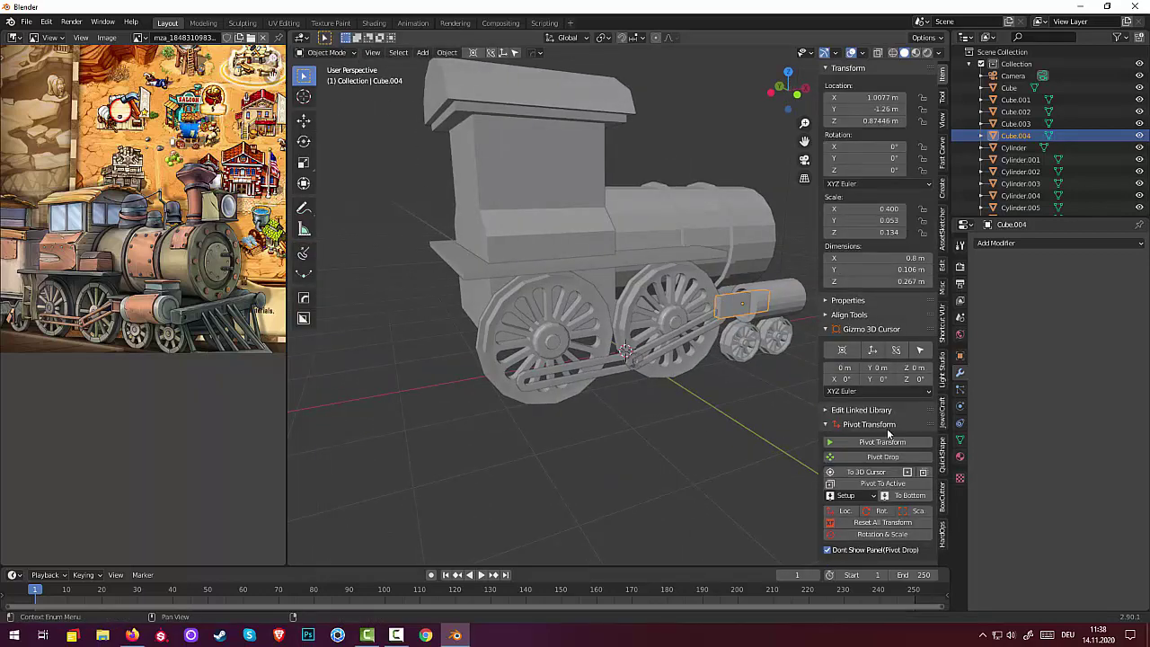
left_click(896, 522)
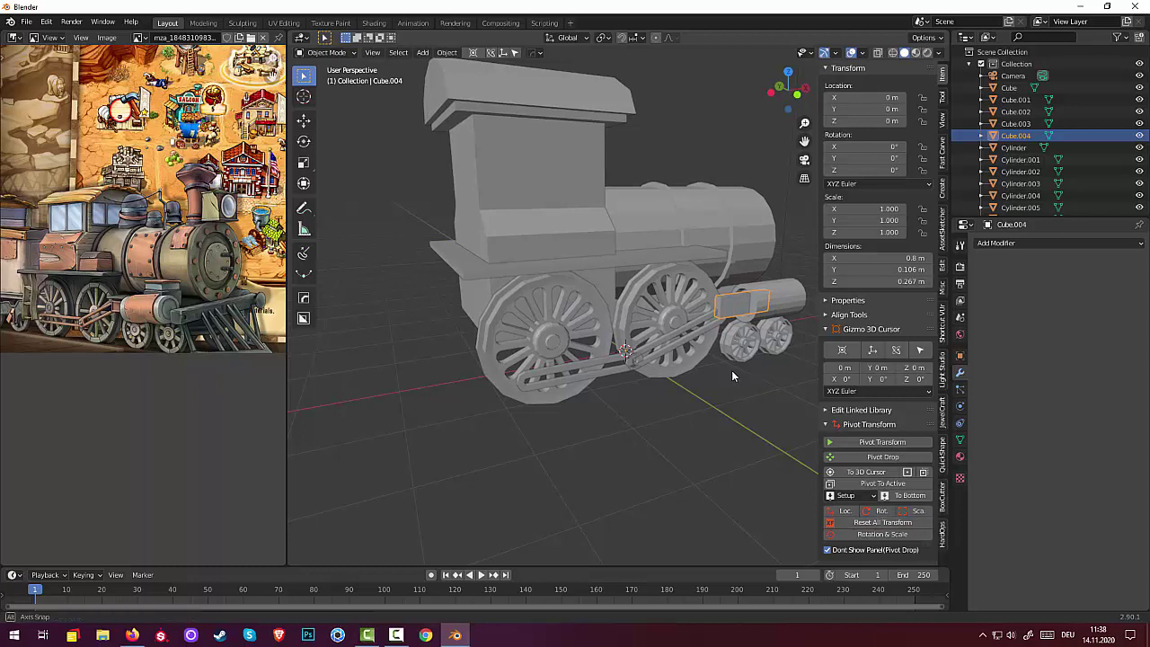
mouse_move(732, 376)
middle_mouse_down()
mouse_move(711, 376)
mouse_move(590, 230)
middle_mouse_up()
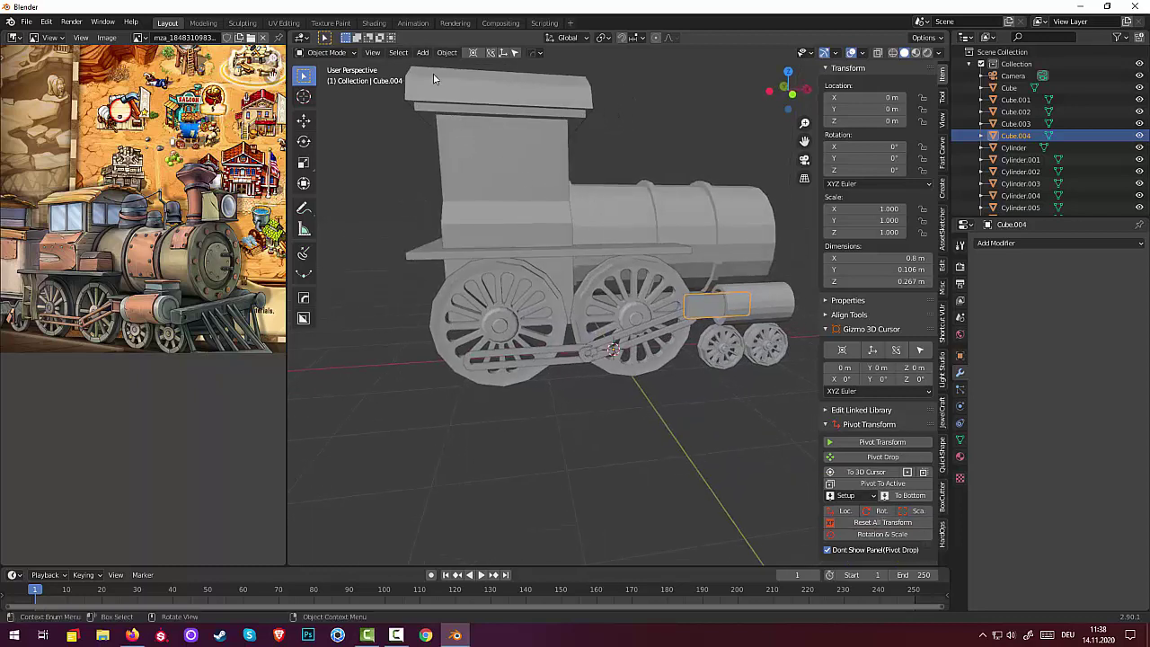
- Inset the guide block's face and extrude it inward about 0.058 m as a slot
left_click(327, 52)
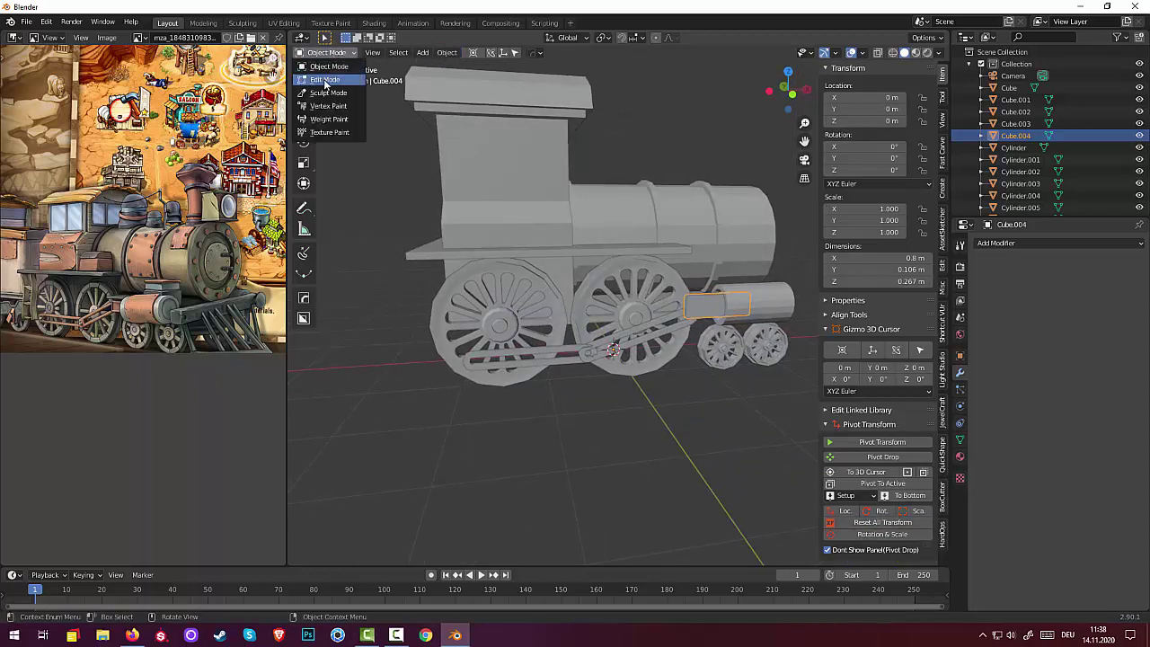
left_click(325, 81)
left_click_drag(697, 329, 703, 312)
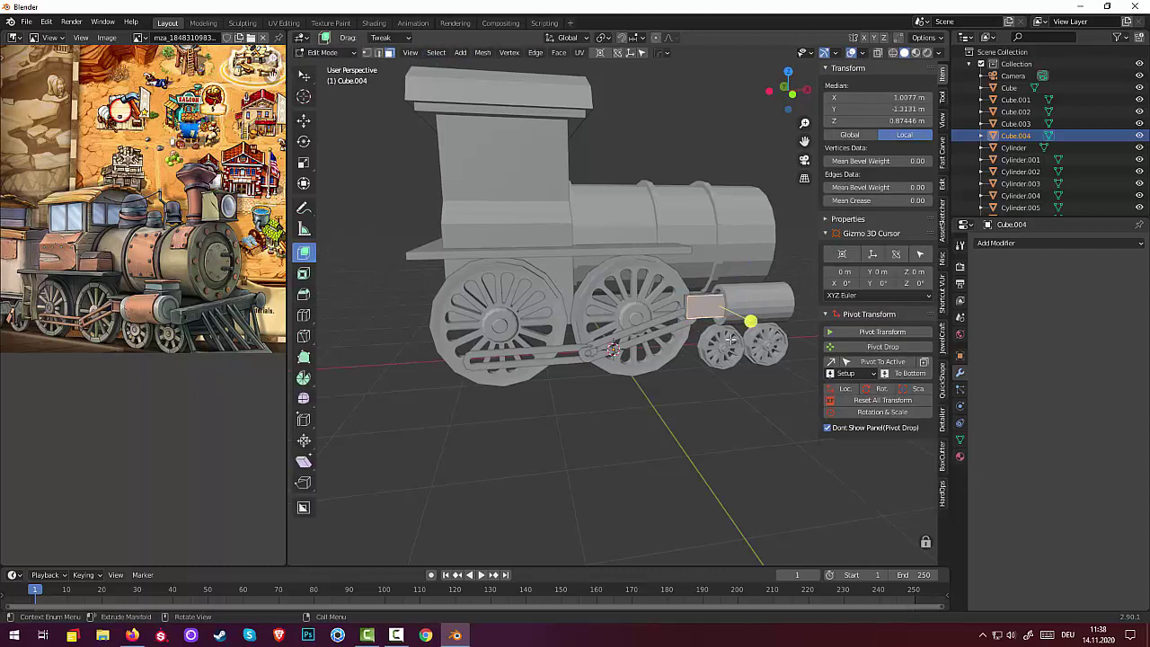
key("i")
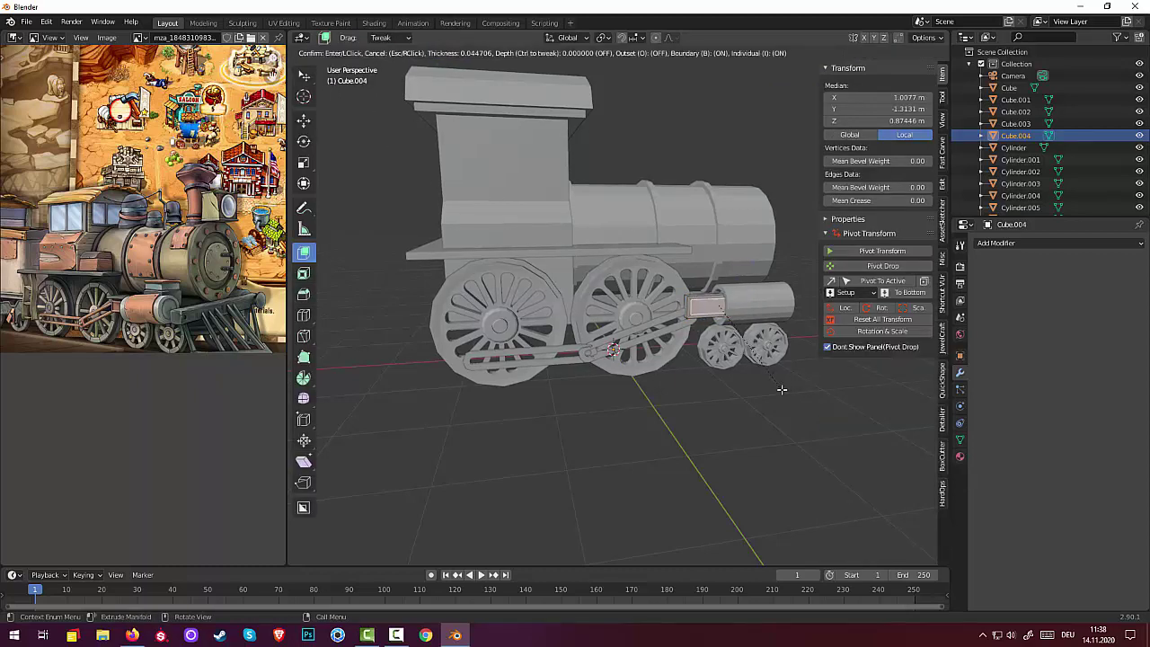
left_click(781, 389)
middle_click_drag(783, 390, 803, 374)
key("e")
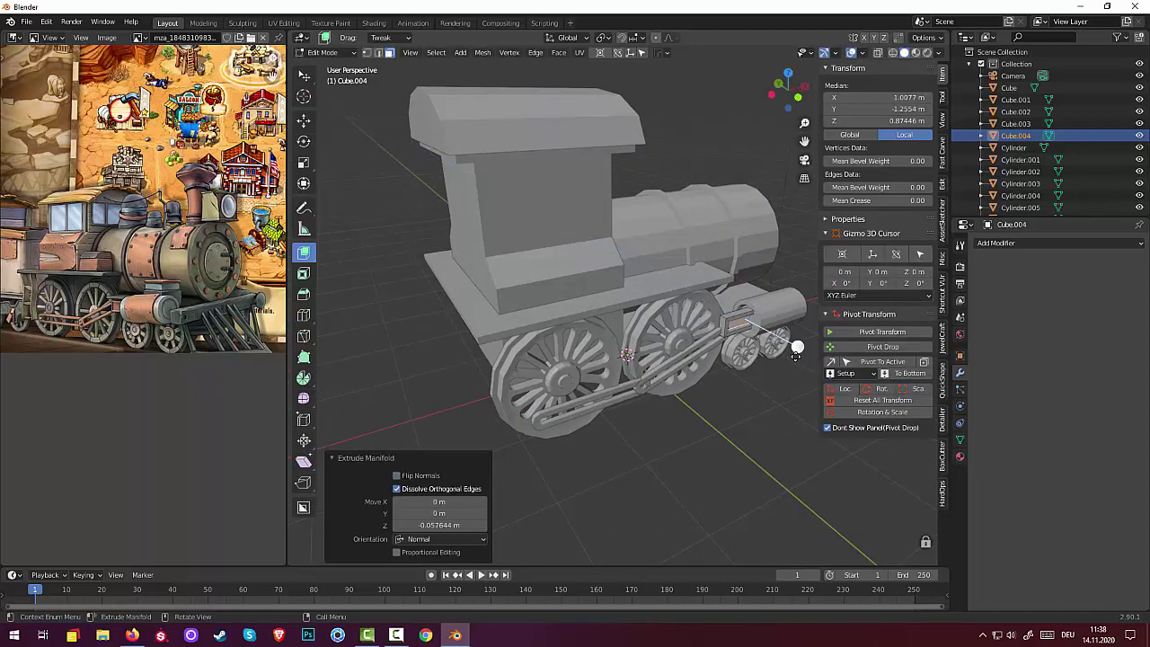
right_click(796, 353)
mouse_move(796, 360)
middle_mouse_down()
mouse_move(736, 356)
mouse_move(699, 284)
mouse_move(660, 367)
mouse_move(580, 320)
mouse_move(583, 290)
mouse_move(693, 329)
mouse_move(747, 310)
middle_mouse_up()
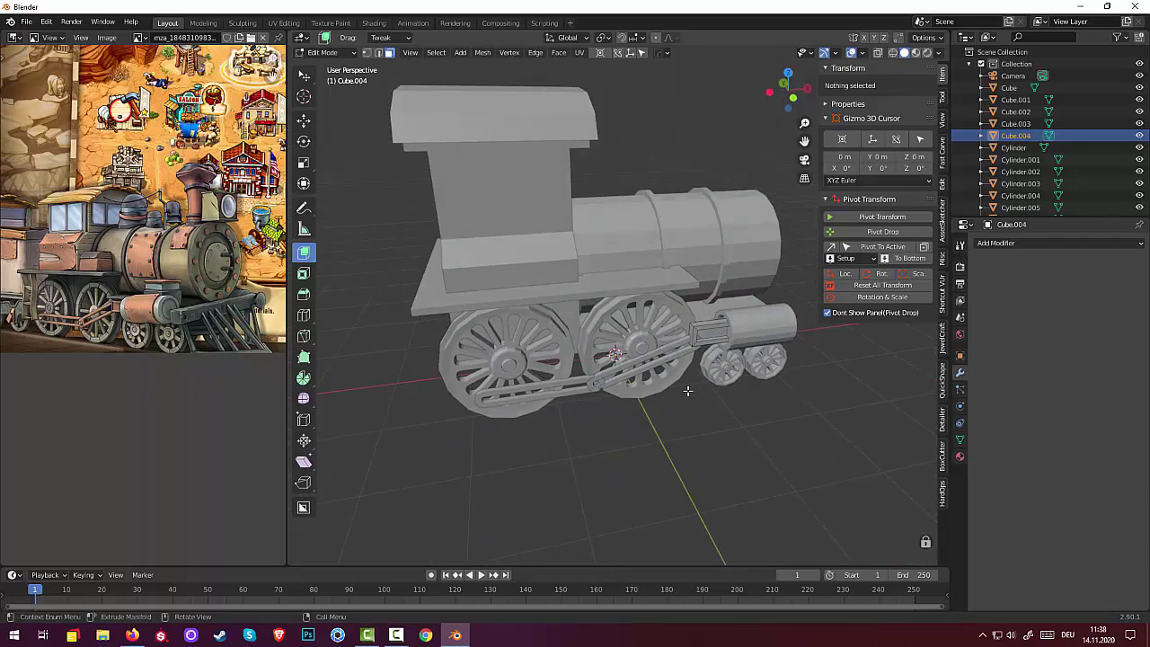
- Go to a straight side view, return to Object Mode and select the connecting rod
key("KP_3")
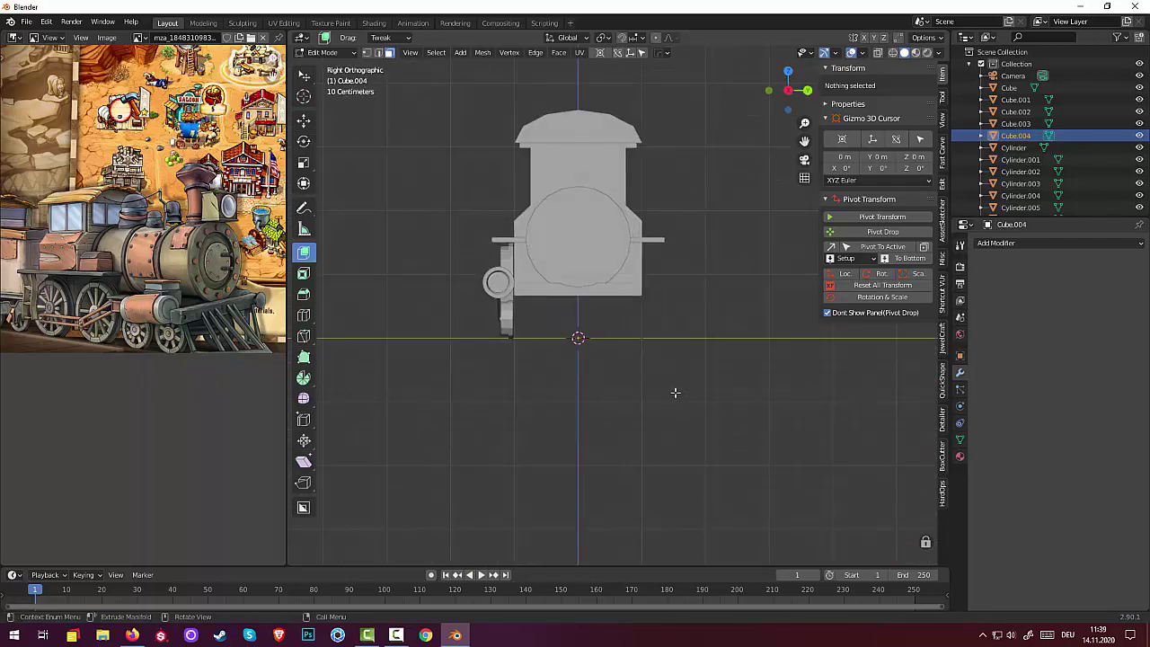
key("KP_1")
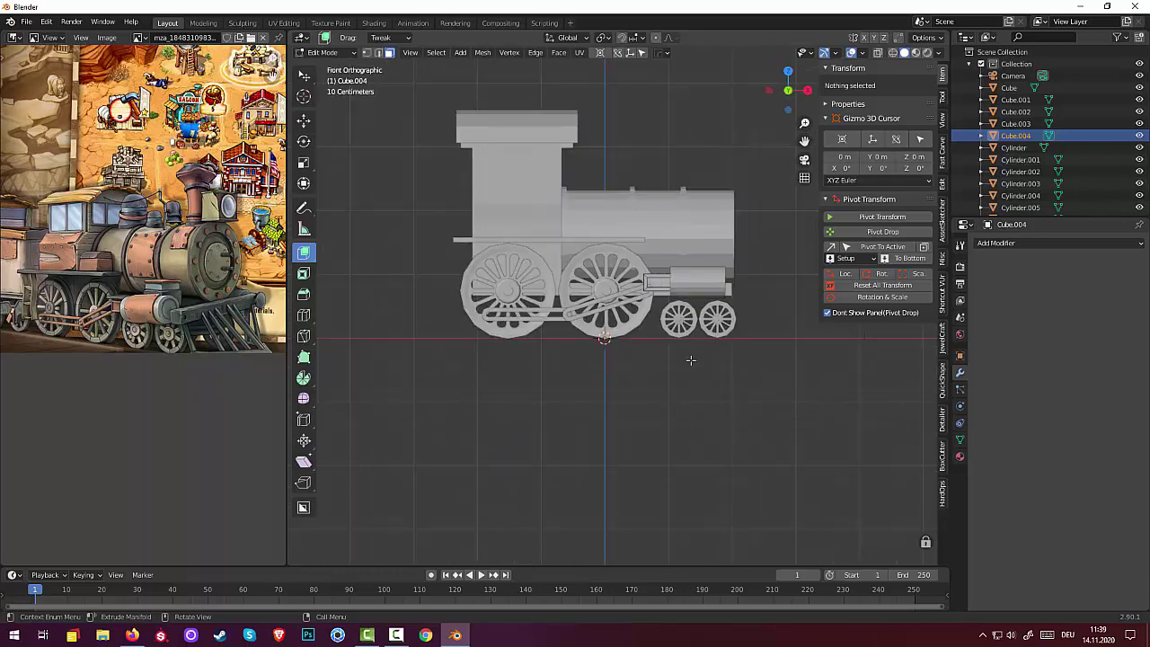
scroll(691, 360, "up", 3)
scroll(684, 342, "up", 2)
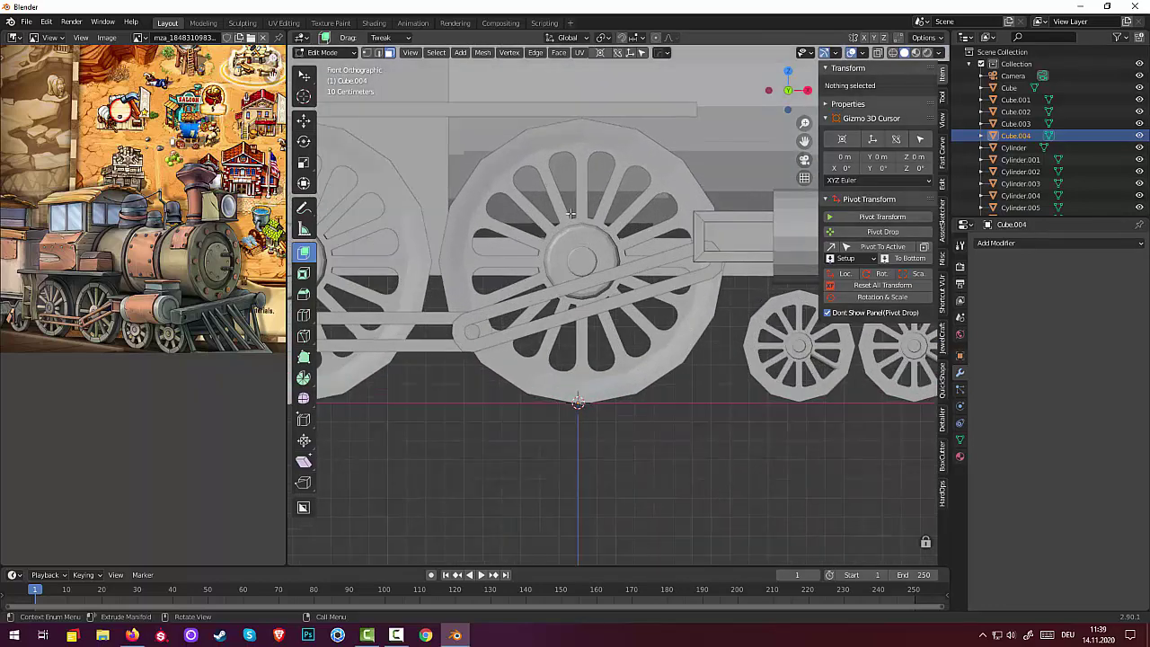
left_click(337, 54)
left_click(343, 66)
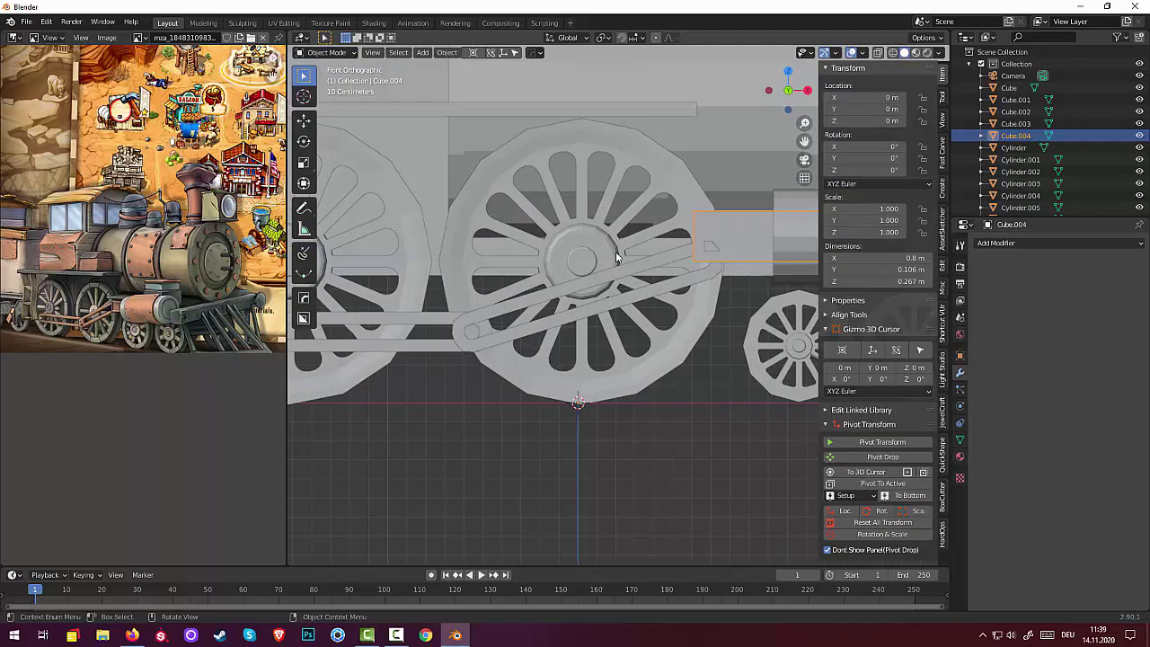
left_click(688, 283)
middle_click_drag(688, 286, 663, 337)
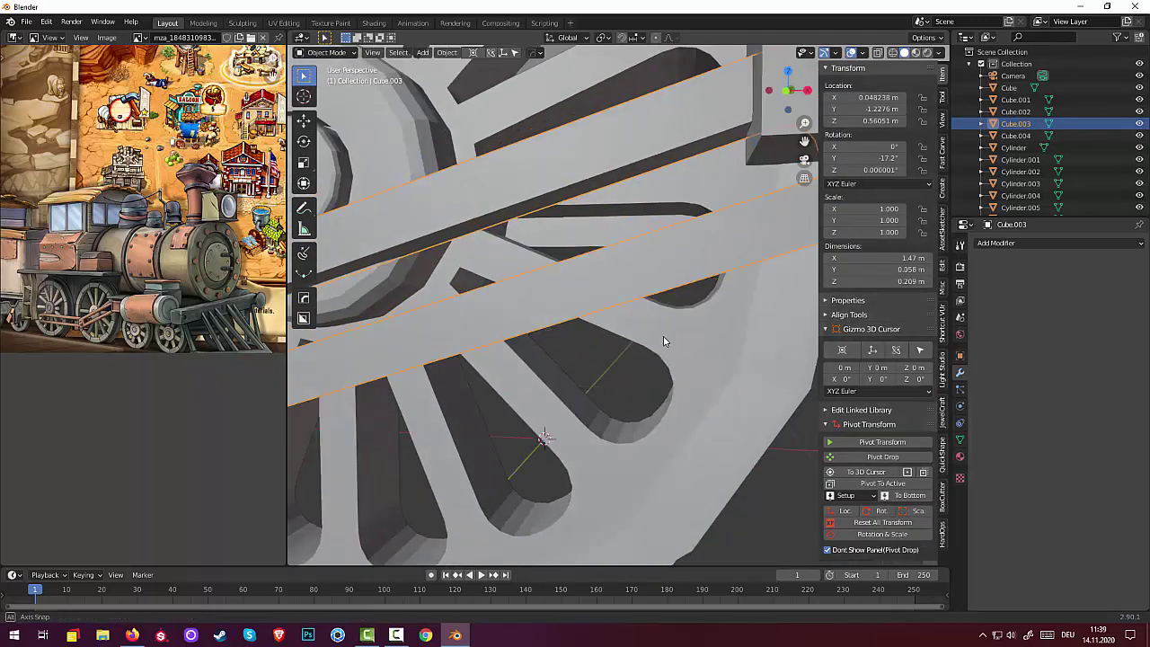
scroll(663, 338, "down", 4)
scroll(656, 335, "down", 2)
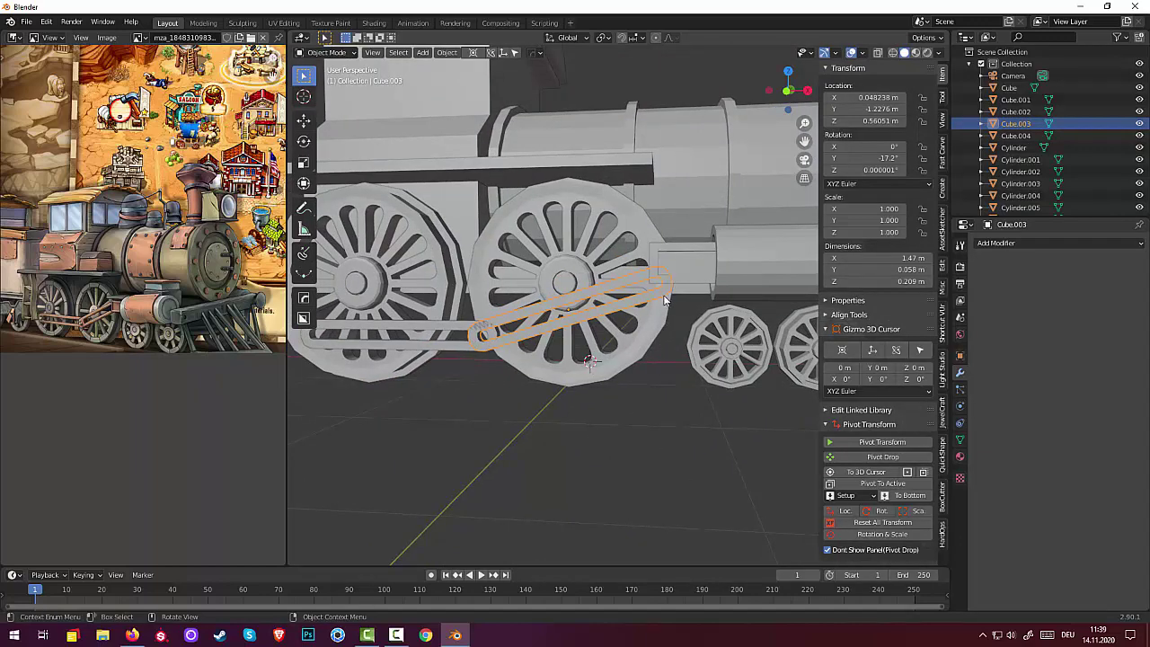
- Rotate and move the connecting rod toward the wheel and guide block, refining its tilt
key("r")
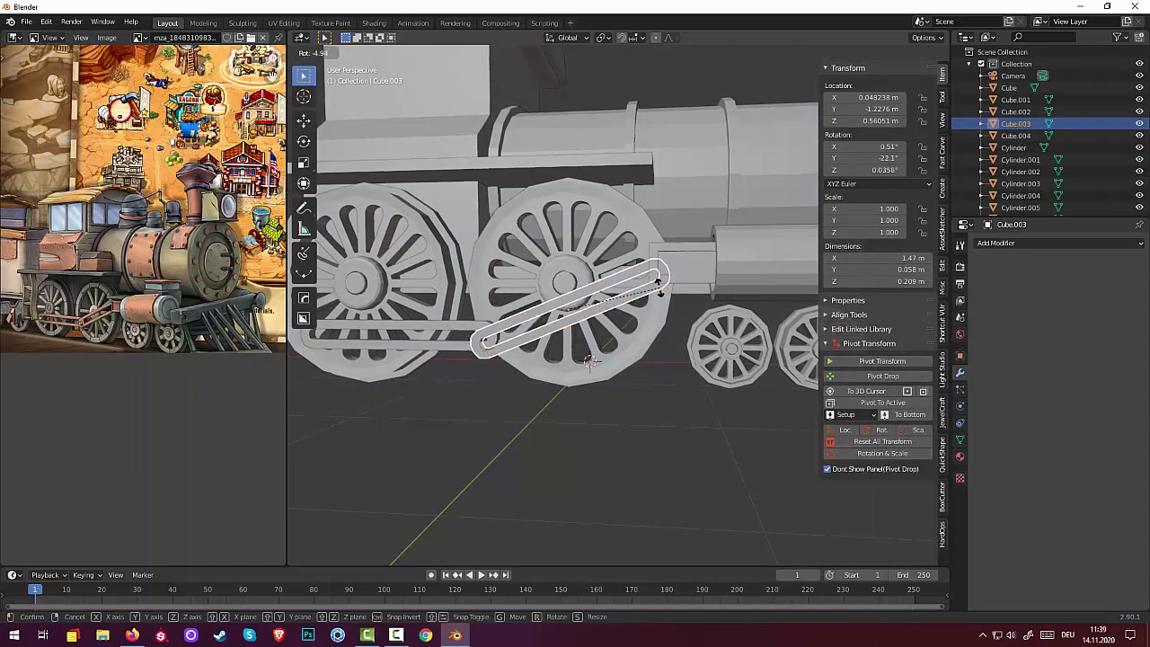
left_click(659, 290)
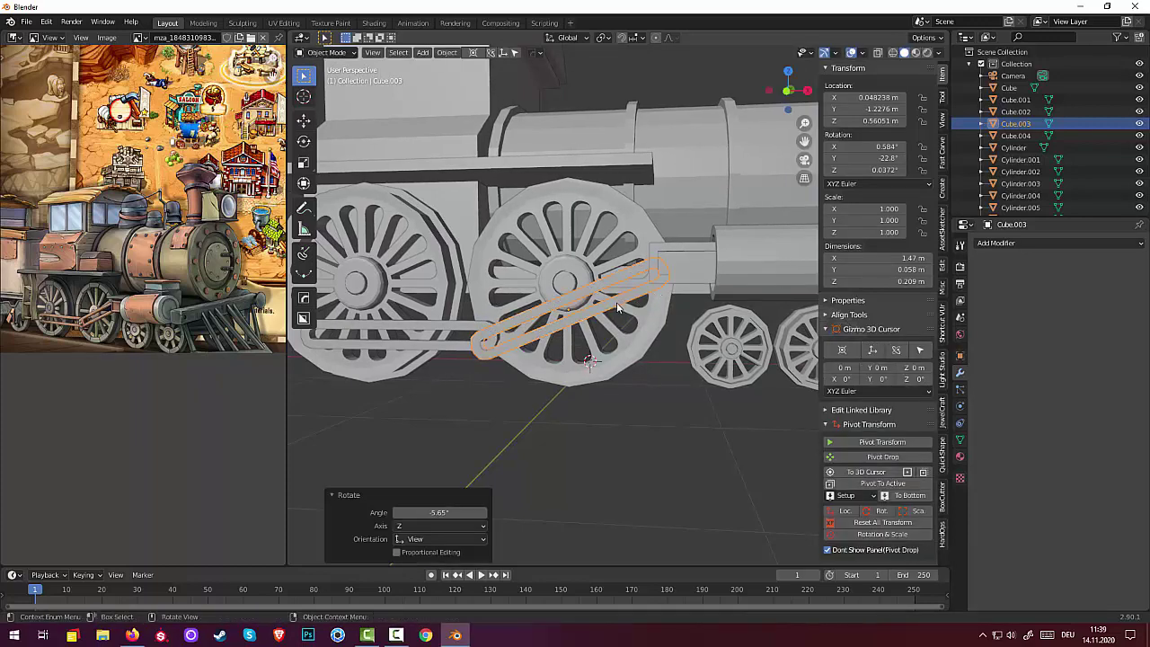
key("r")
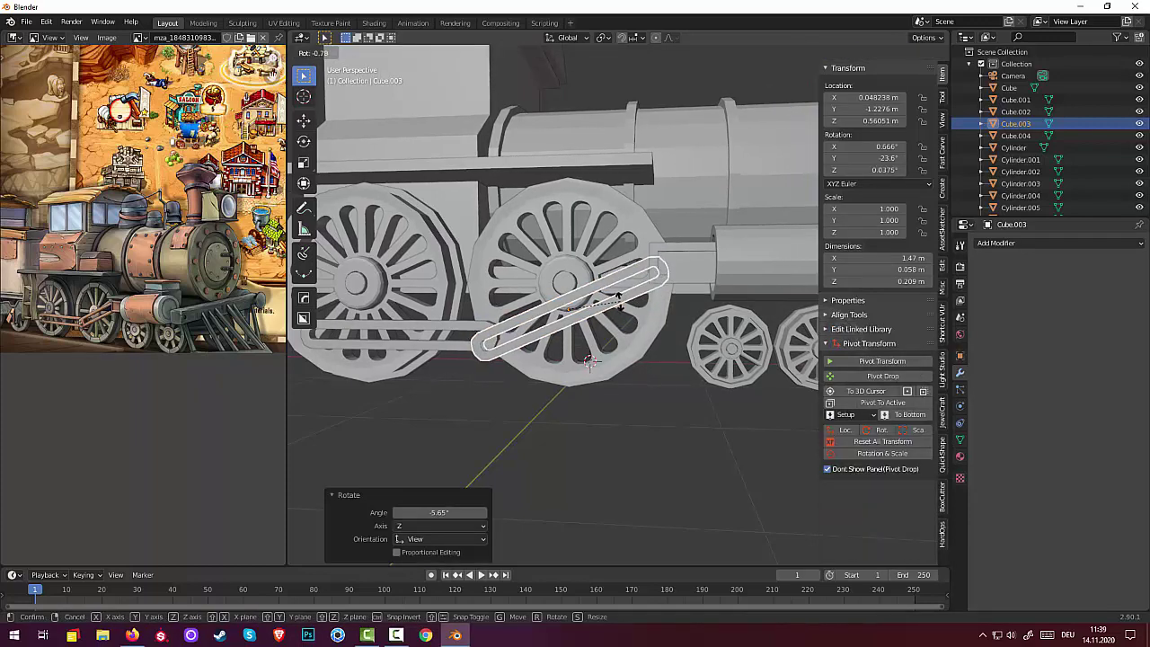
left_click(621, 306)
key("g")
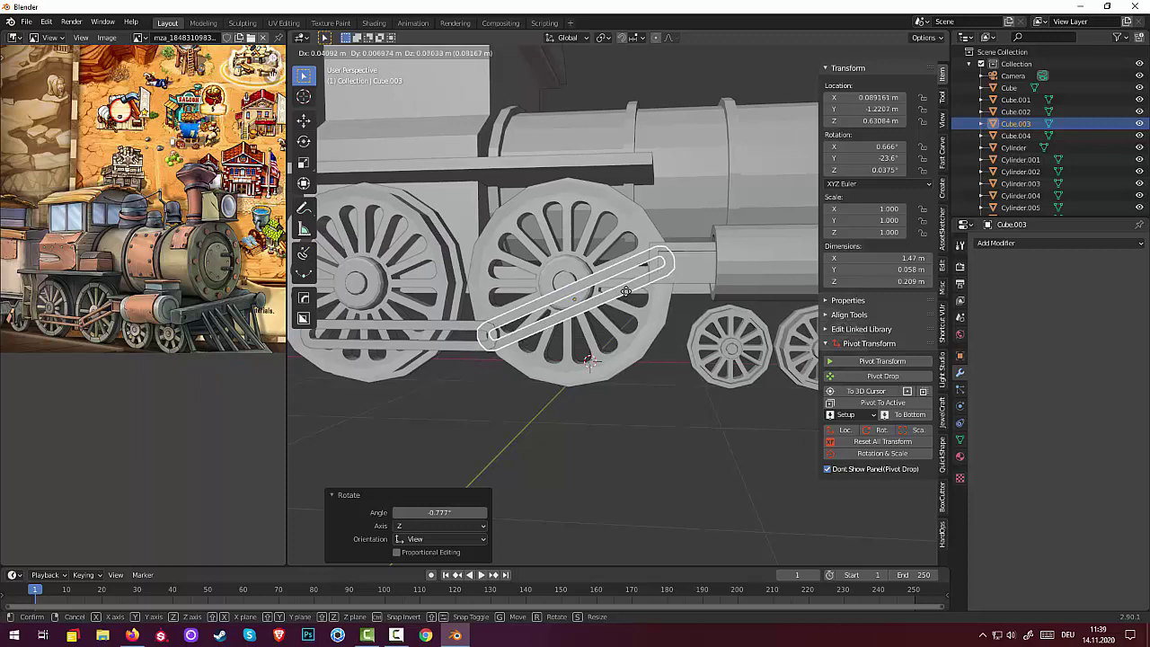
left_click(626, 292)
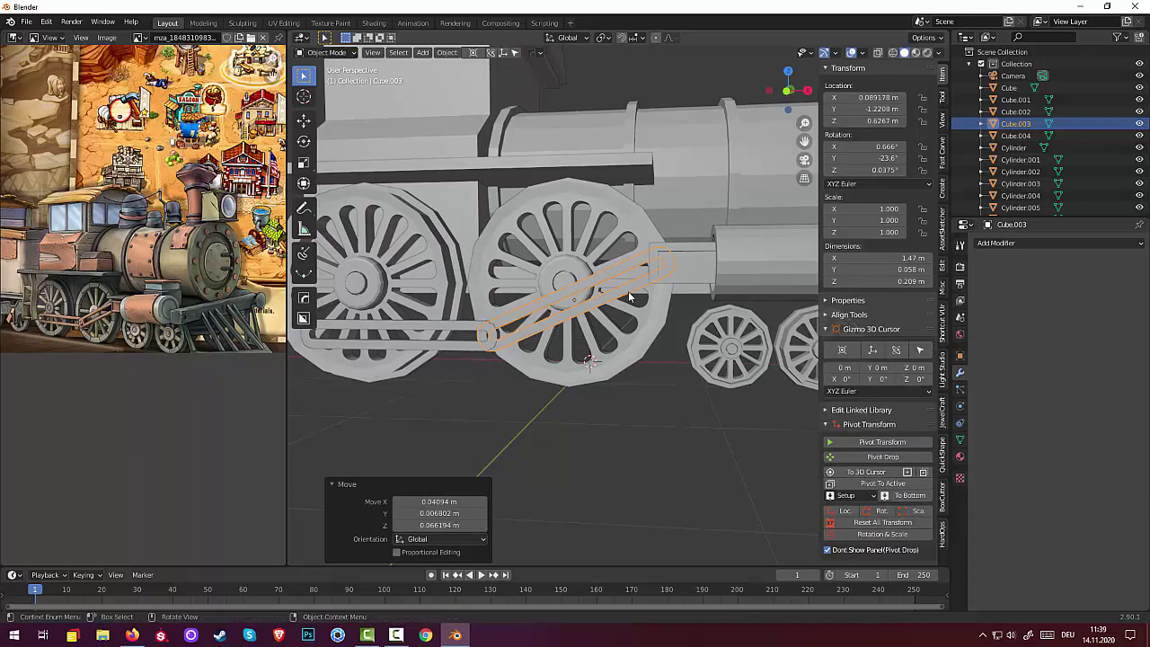
key("r")
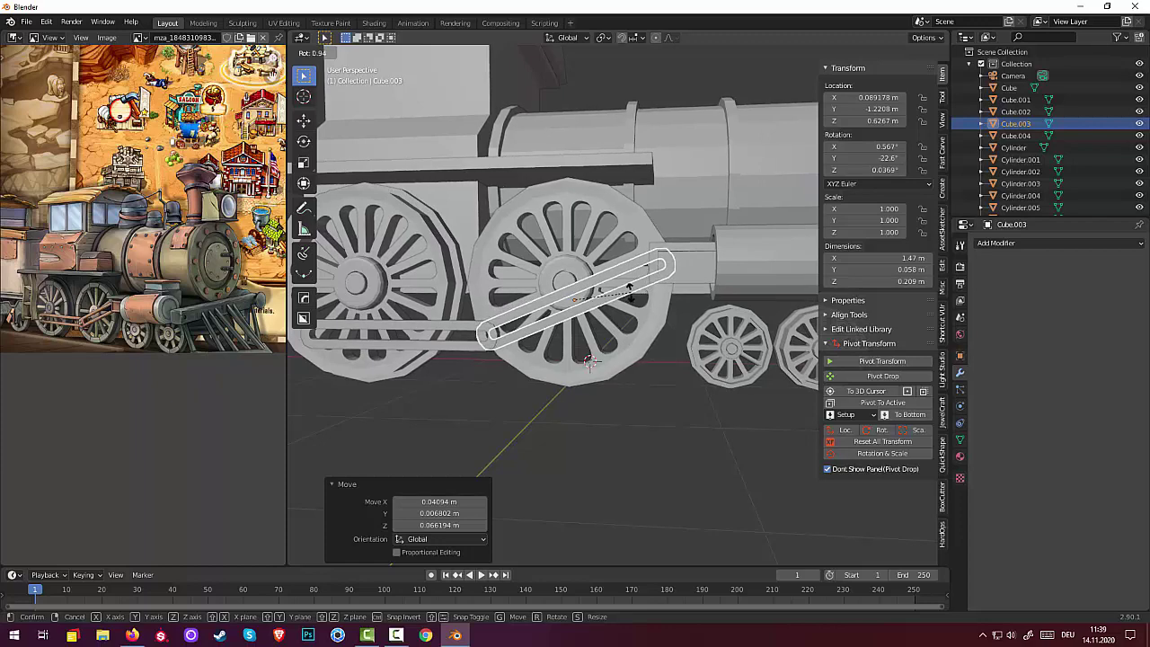
key("Return")
left_click(554, 427)
mouse_move(554, 427)
middle_mouse_down()
mouse_move(611, 427)
mouse_move(665, 455)
mouse_move(663, 403)
mouse_move(653, 416)
mouse_move(659, 431)
mouse_move(674, 417)
mouse_move(667, 398)
mouse_move(624, 405)
mouse_move(613, 442)
mouse_move(617, 421)
middle_mouse_up()
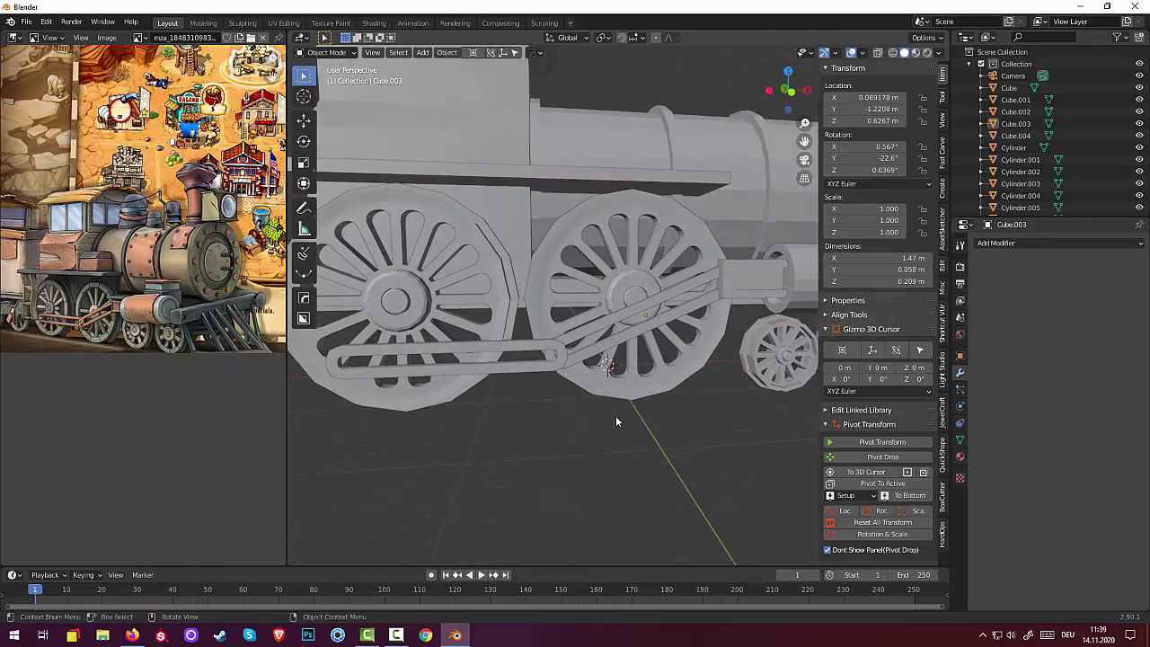
- Raise the connecting rod about 0.02 m vertically
left_click(657, 319)
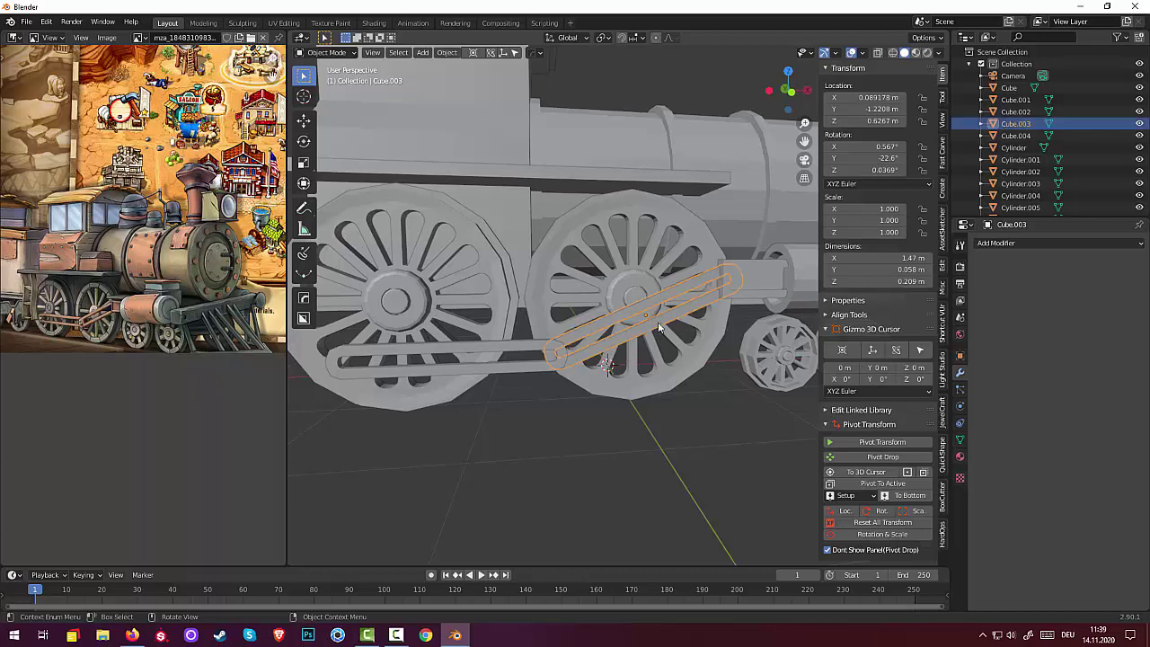
key("g")
key("z")
left_click(658, 329)
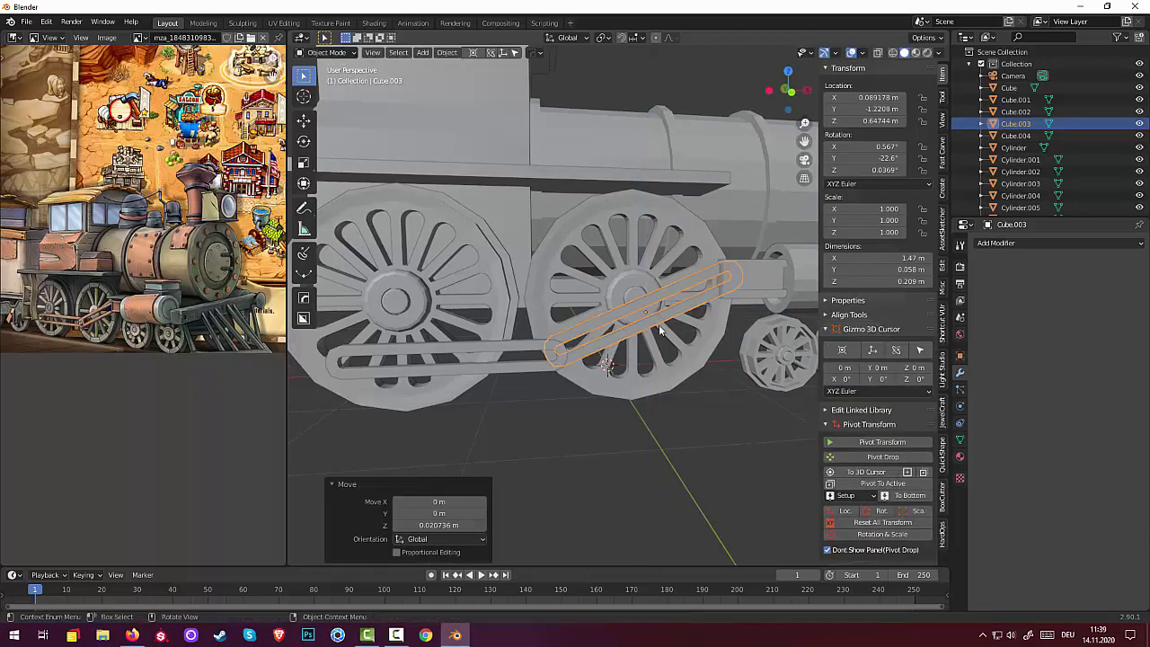
mouse_move(659, 325)
middle_mouse_down()
mouse_move(769, 324)
mouse_move(786, 366)
mouse_move(579, 384)
mouse_move(600, 381)
middle_mouse_up()
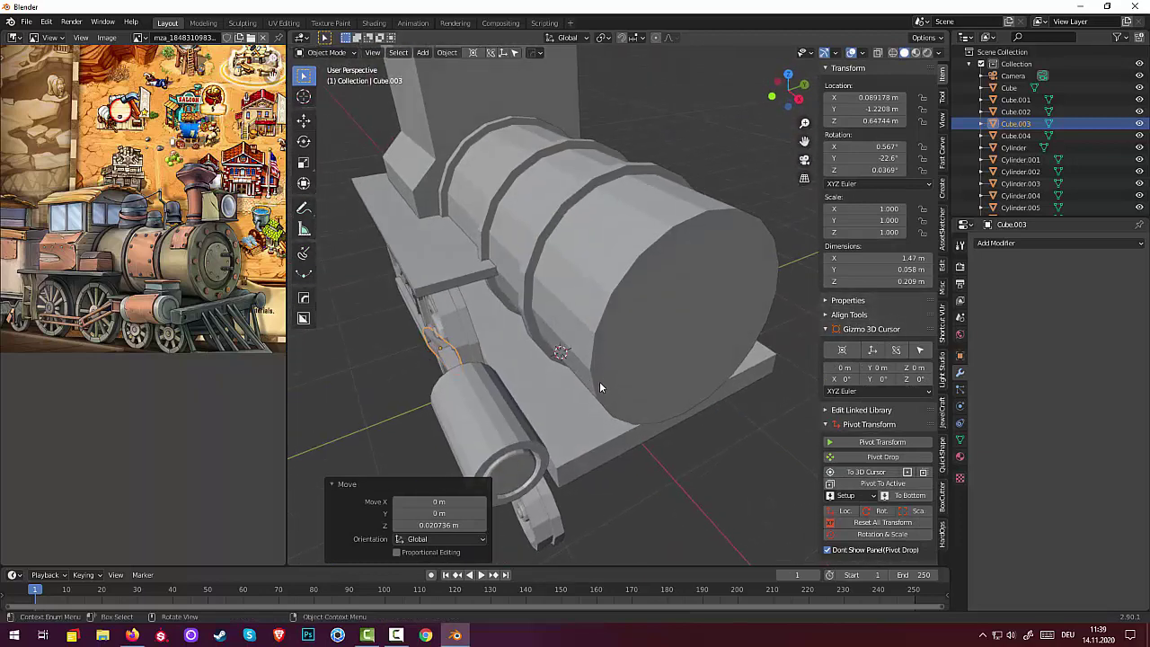
- Shift the connecting rod twice along Y to line it up, then select the cab body
mouse_move(514, 390)
middle_mouse_down()
mouse_move(500, 406)
mouse_move(505, 394)
middle_mouse_up()
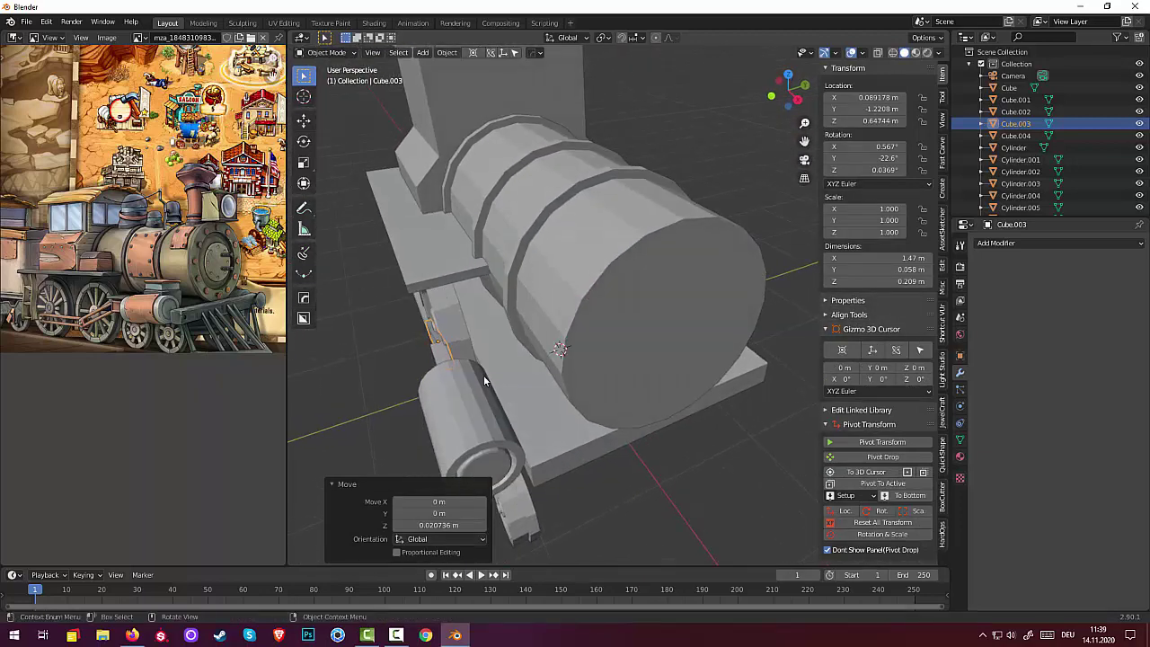
key("g")
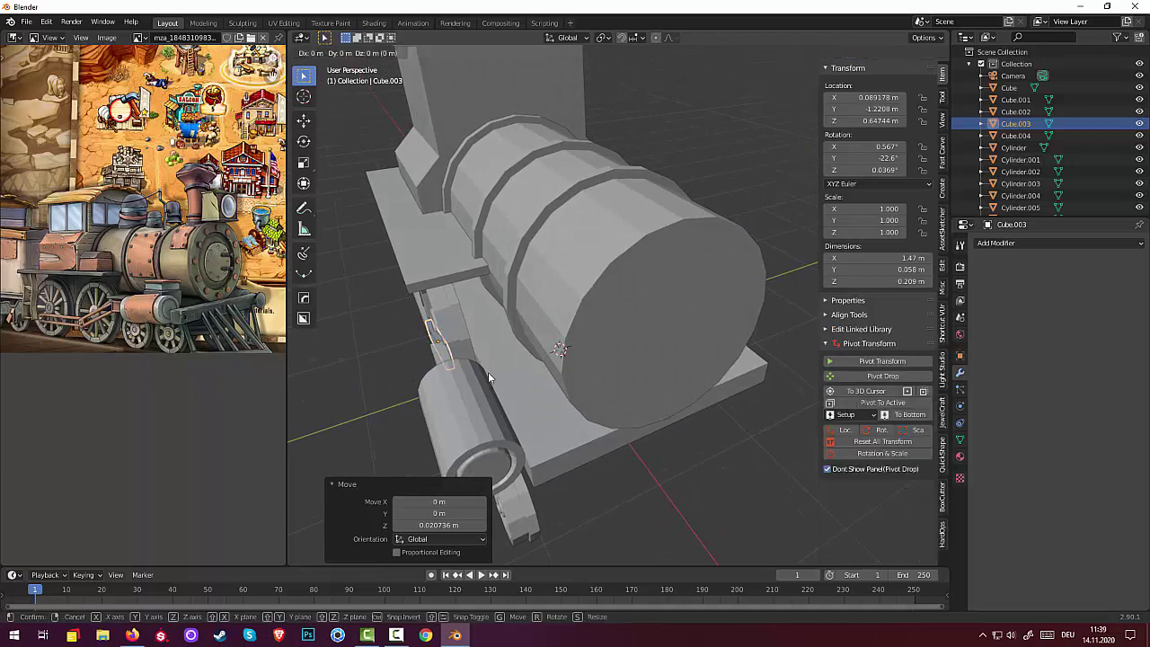
key("y")
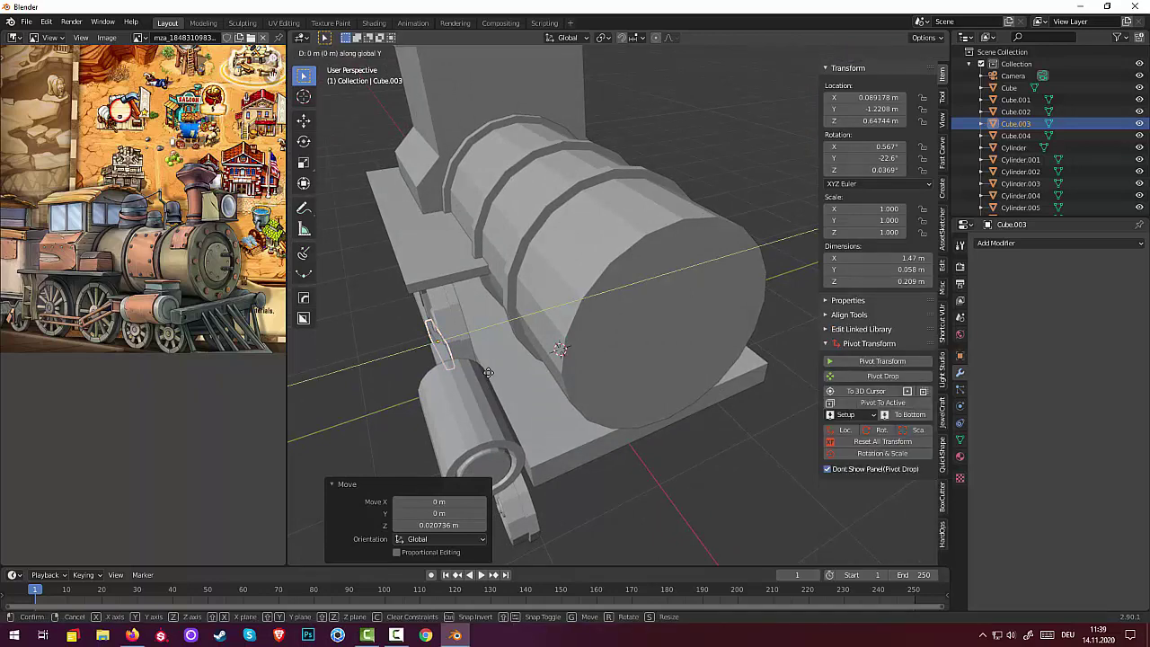
left_click(484, 373)
mouse_move(485, 373)
middle_mouse_down()
mouse_move(699, 332)
mouse_move(673, 249)
middle_mouse_up()
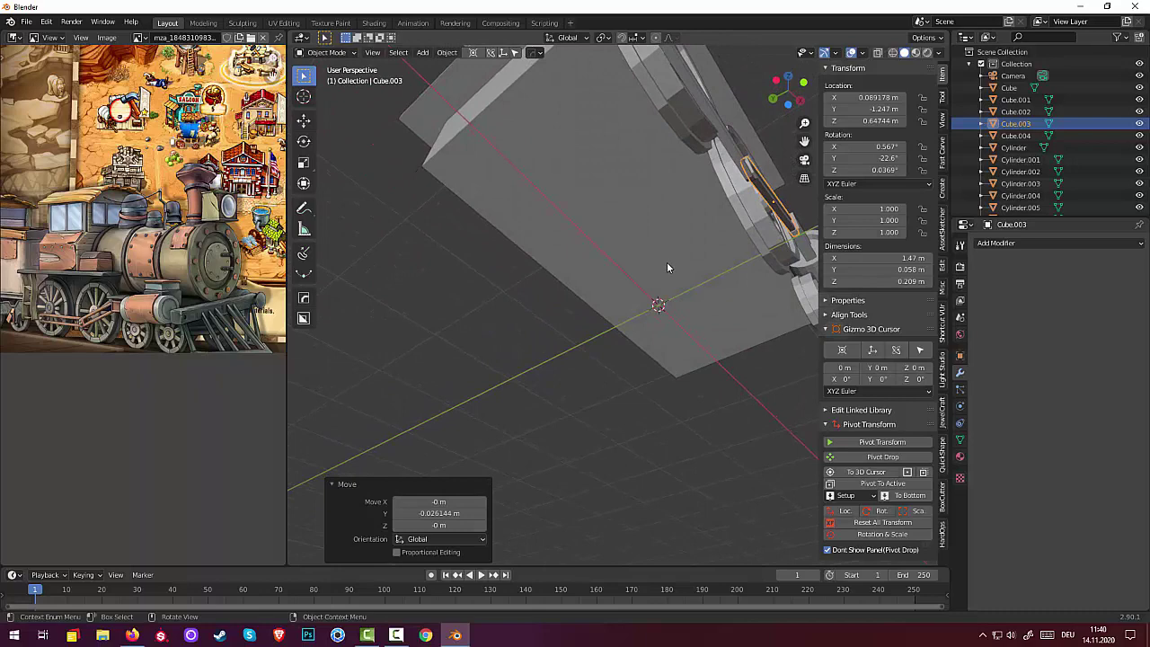
key("g")
key("y")
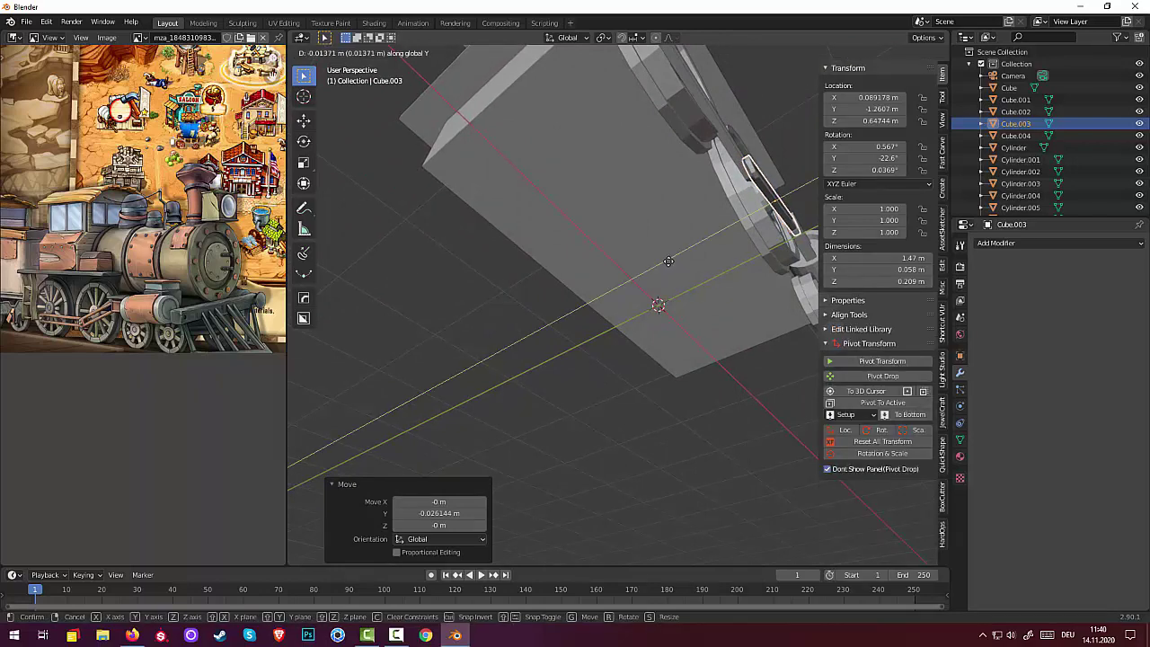
left_click(667, 260)
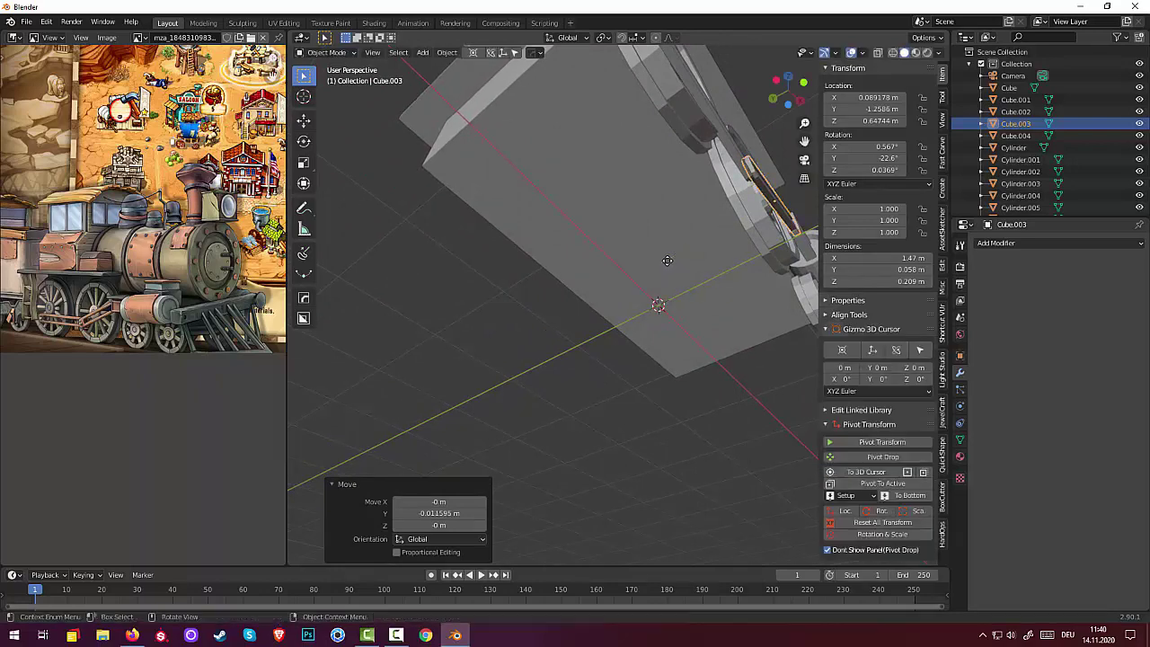
left_click(603, 303)
mouse_move(620, 301)
middle_mouse_down()
mouse_move(644, 387)
mouse_move(646, 367)
mouse_move(668, 359)
mouse_move(613, 350)
mouse_move(572, 277)
mouse_move(577, 231)
mouse_move(569, 296)
middle_mouse_up()
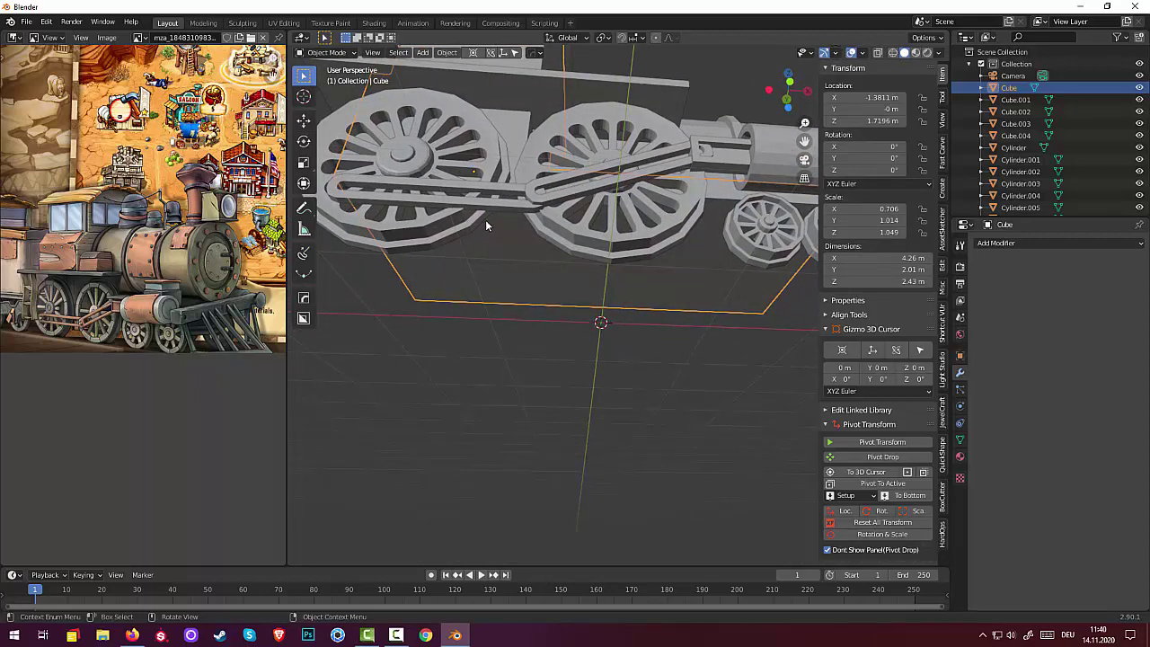
- Move the four top cylinders, including Cylinder.001, .003 and .004, 0.038 m along Y
middle_click_drag(486, 219, 476, 154)
left_click(590, 133)
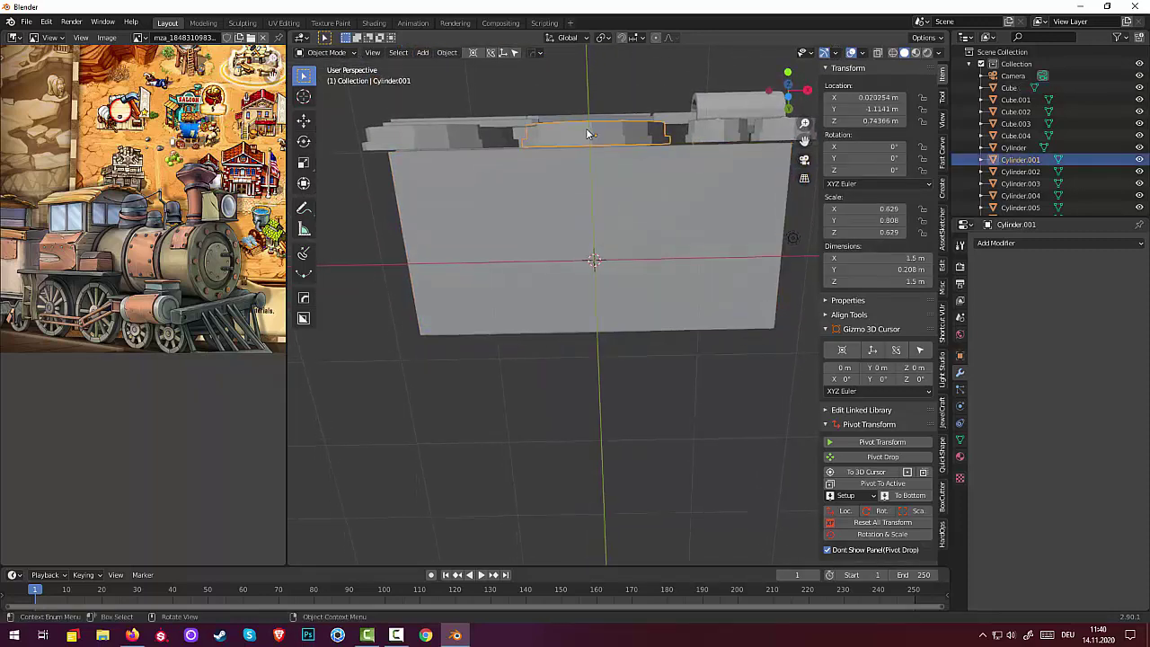
left_click(455, 137, "shift")
left_click(719, 135, "shift")
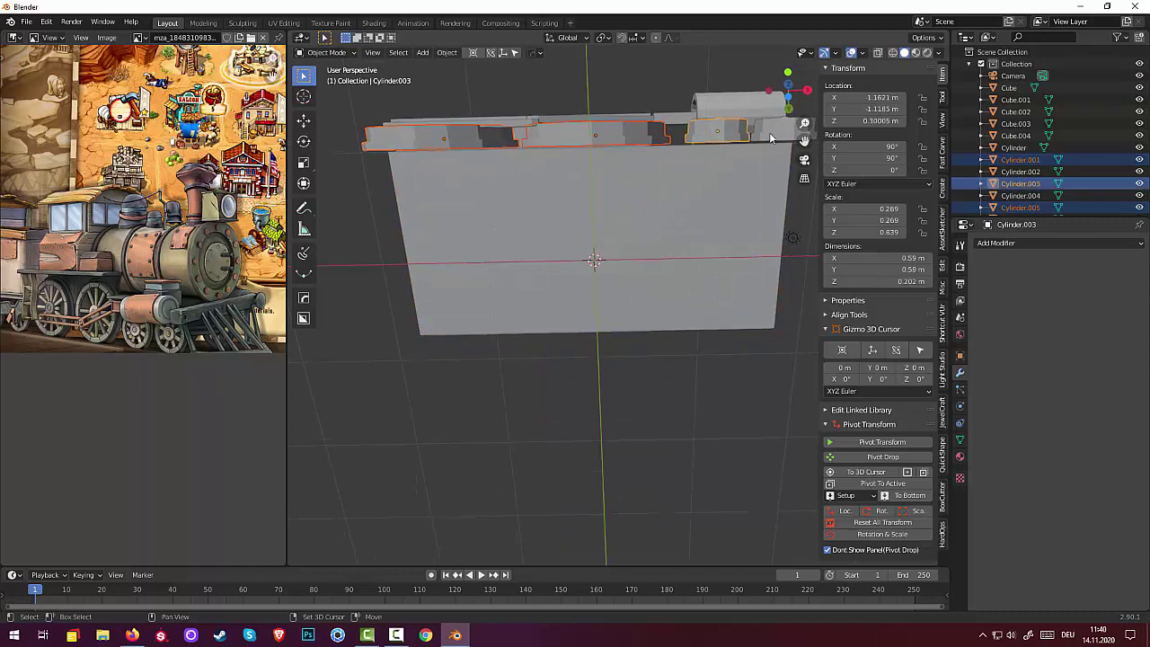
left_click(771, 135, "shift")
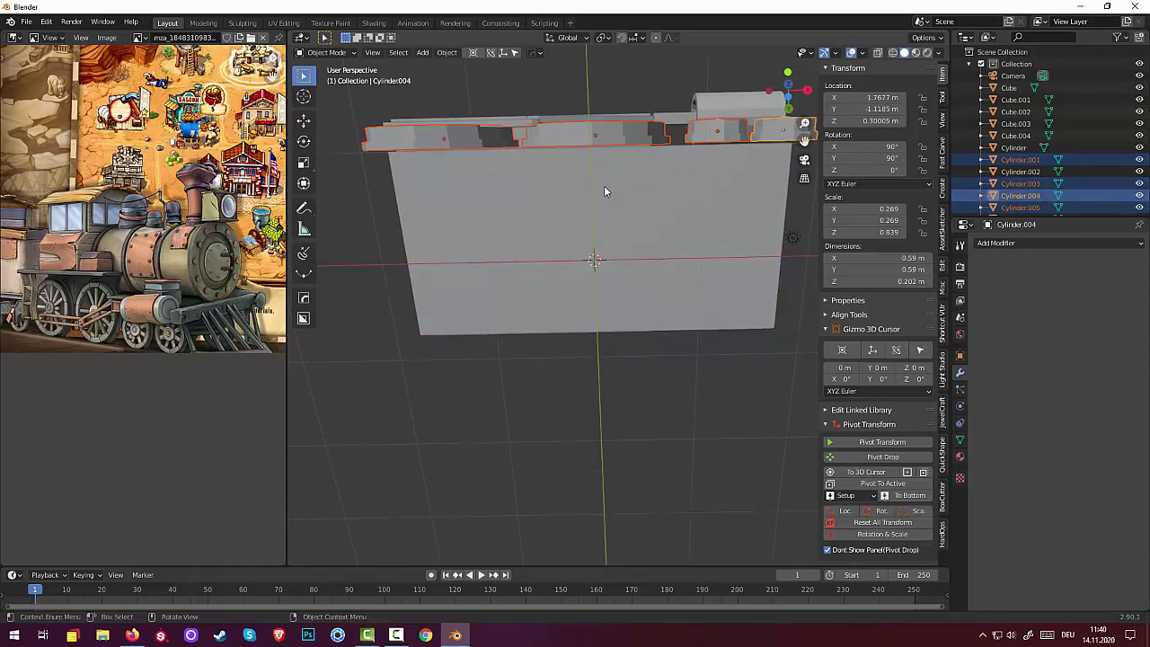
key("g")
key("y")
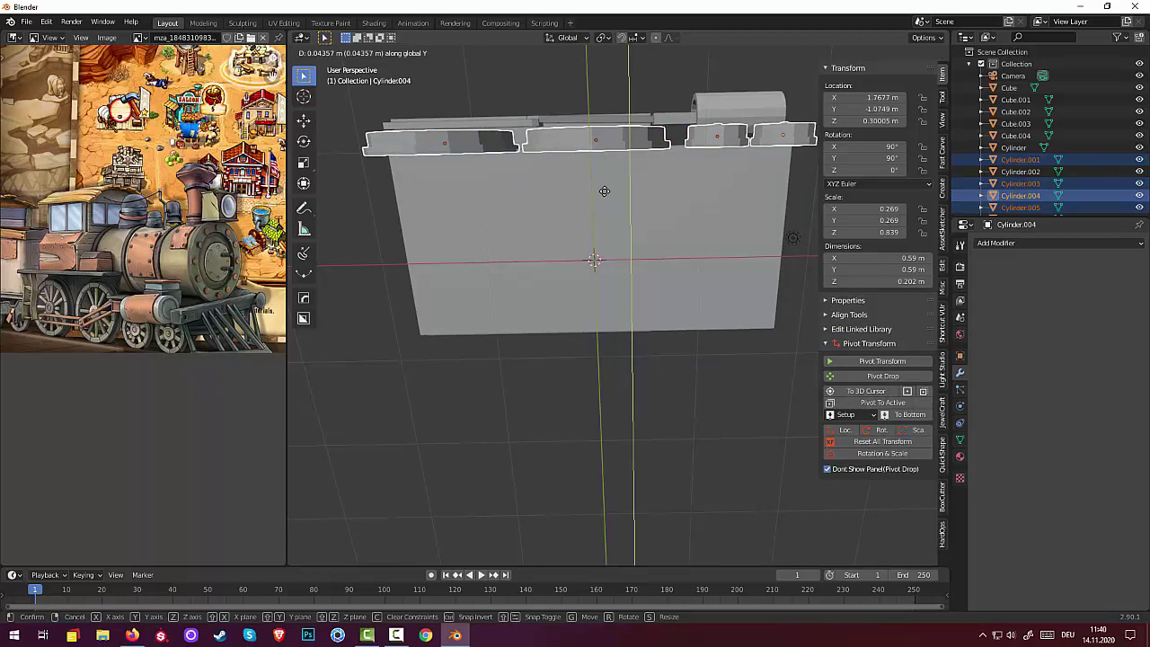
left_click(605, 190)
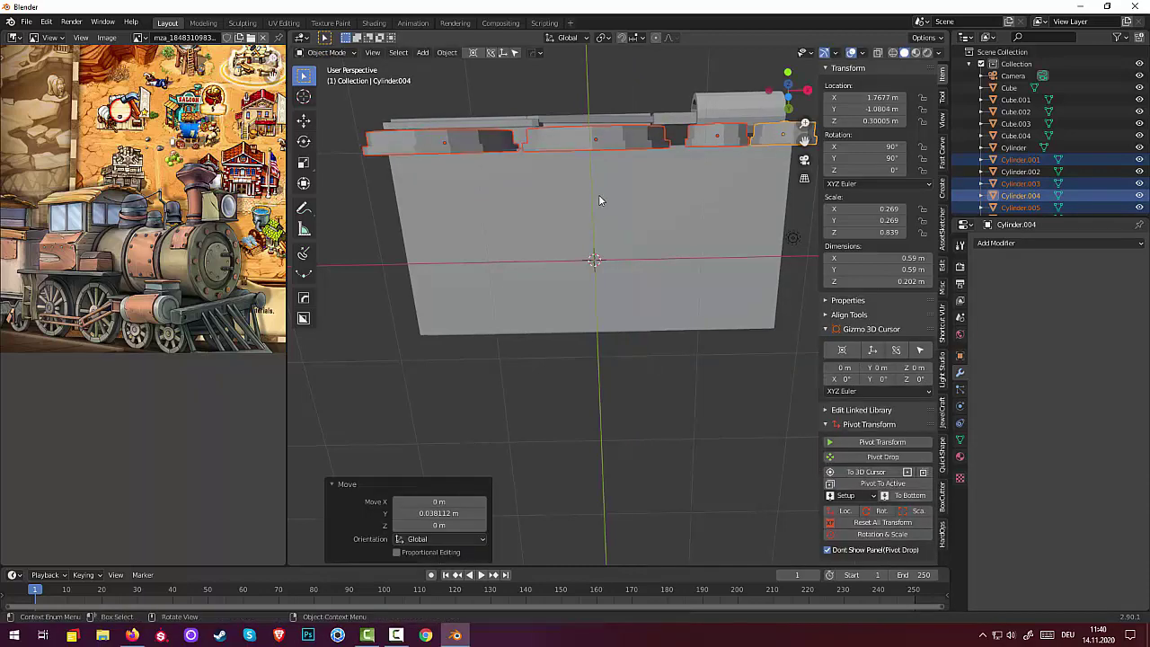
- Select the lower coupling rod and shift it along Y
middle_click_drag(590, 212, 593, 306)
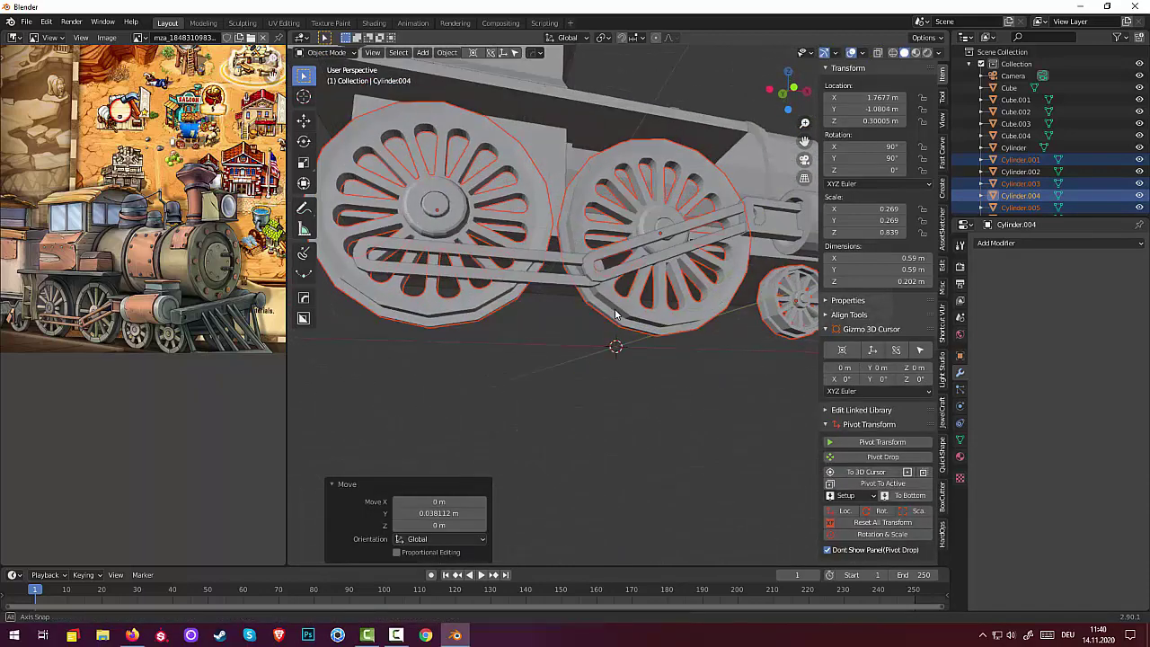
left_click(559, 311)
key("KP_Decimal")
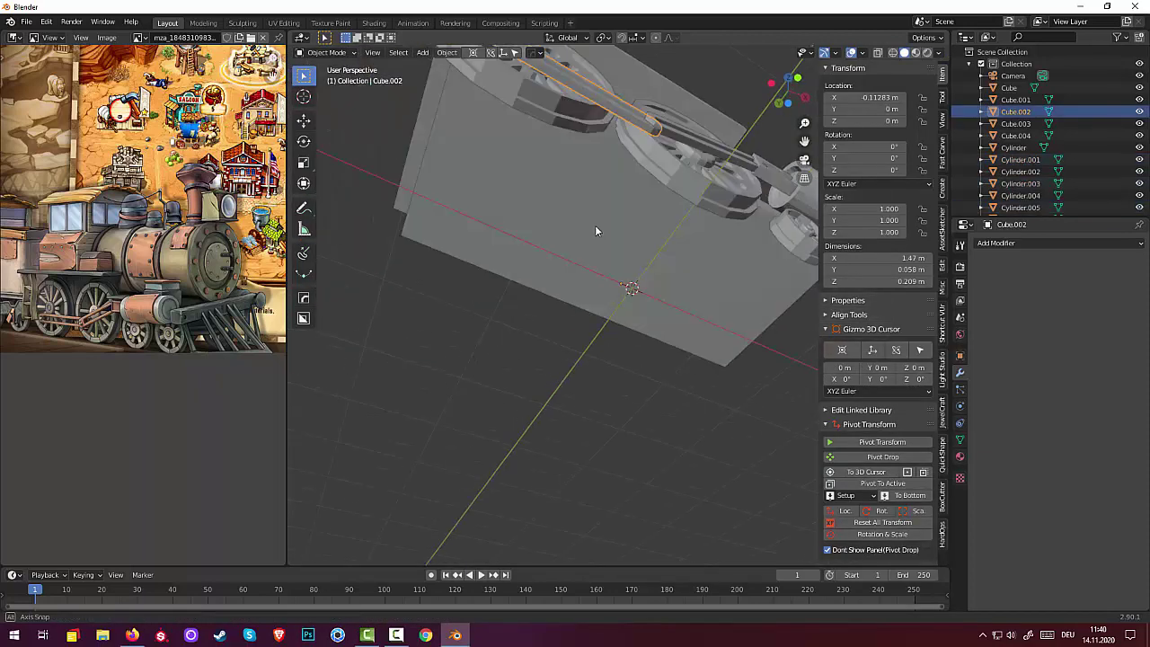
mouse_move(595, 225)
middle_mouse_down()
mouse_move(605, 206)
mouse_move(598, 212)
middle_mouse_up()
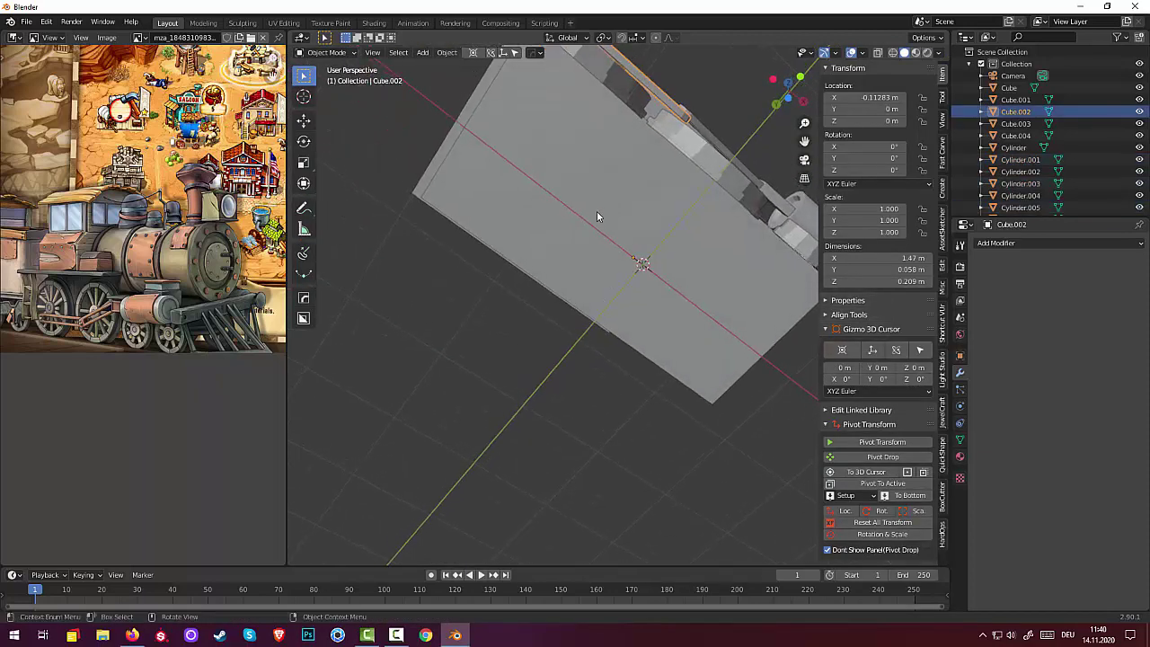
key("g")
key("y")
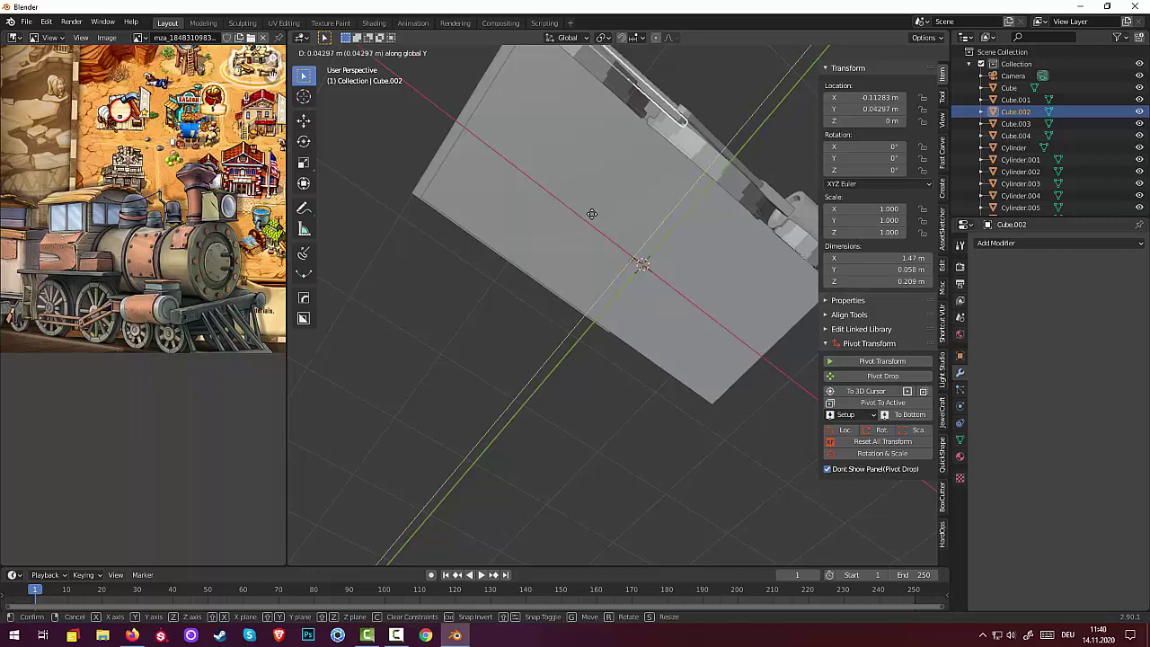
left_click(594, 212)
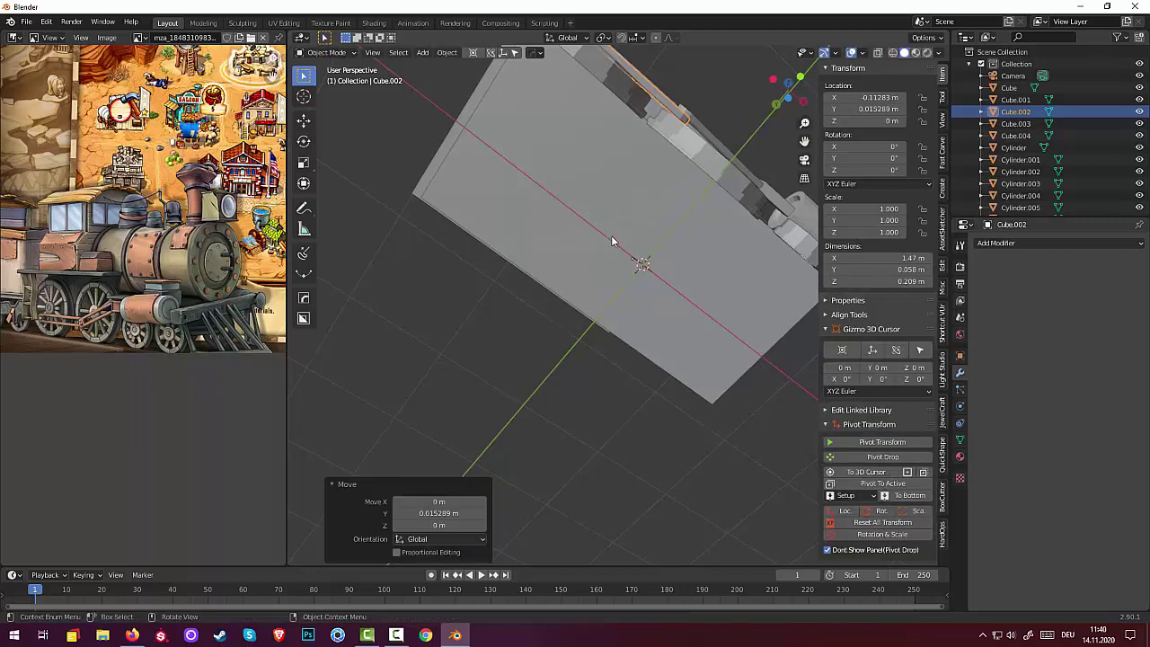
- Nudge the coupling rod to X −0.053 m, Z 0.026 m beside the drive wheels
left_click(611, 224)
middle_click_drag(619, 228, 575, 306)
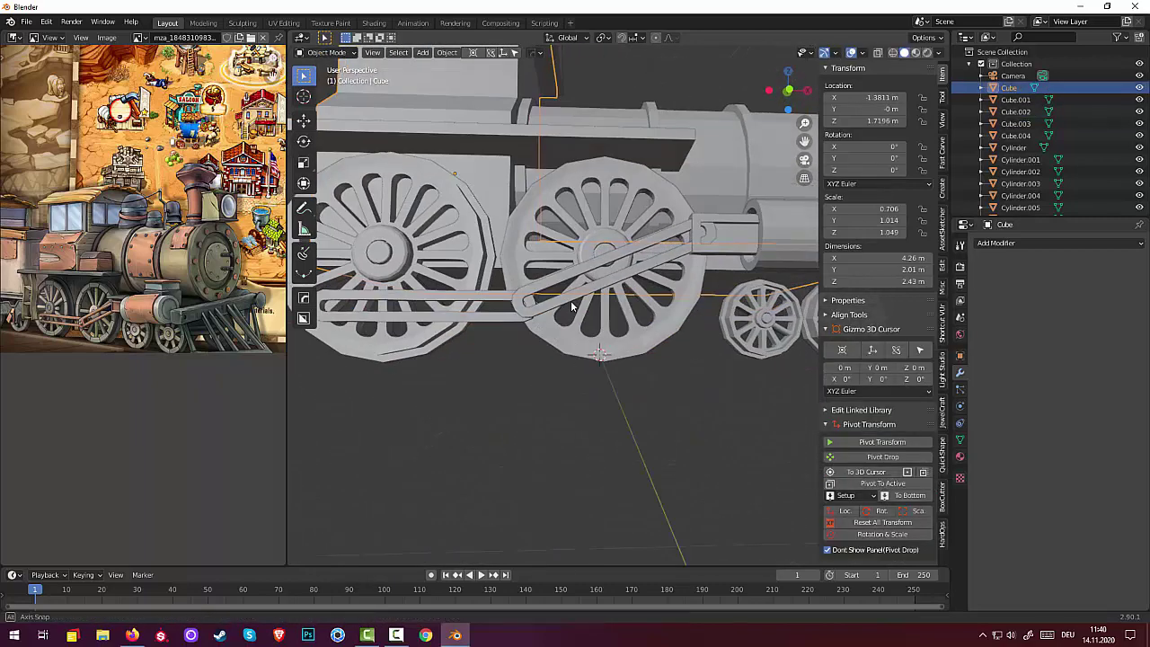
scroll(575, 306, "down", 2)
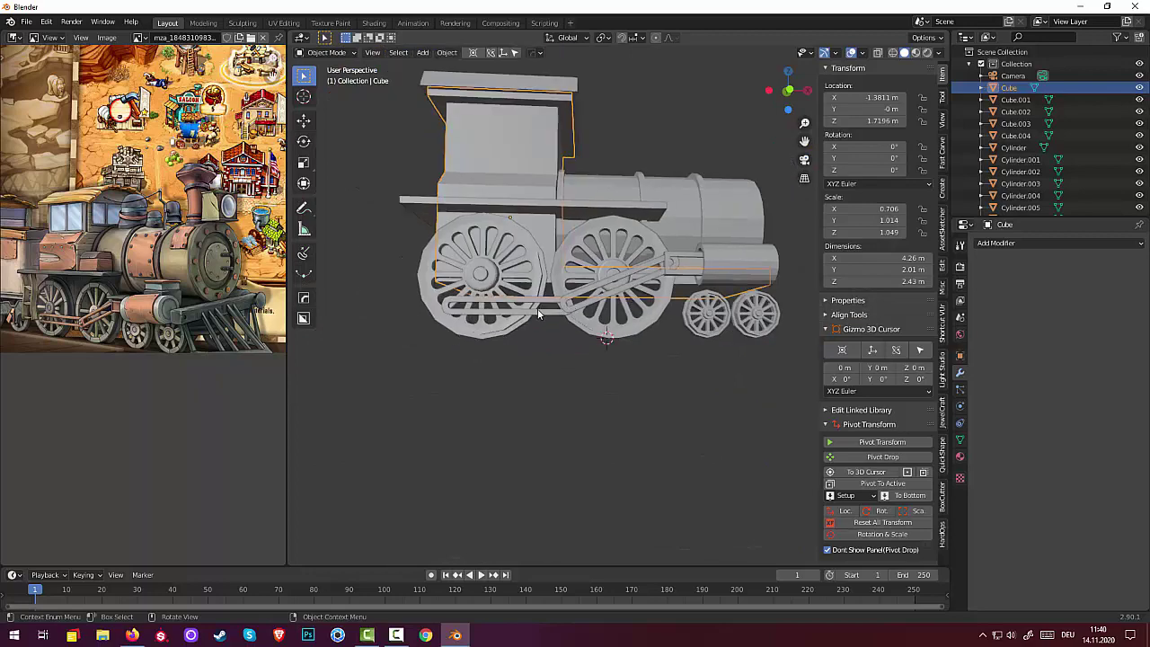
left_click(537, 309)
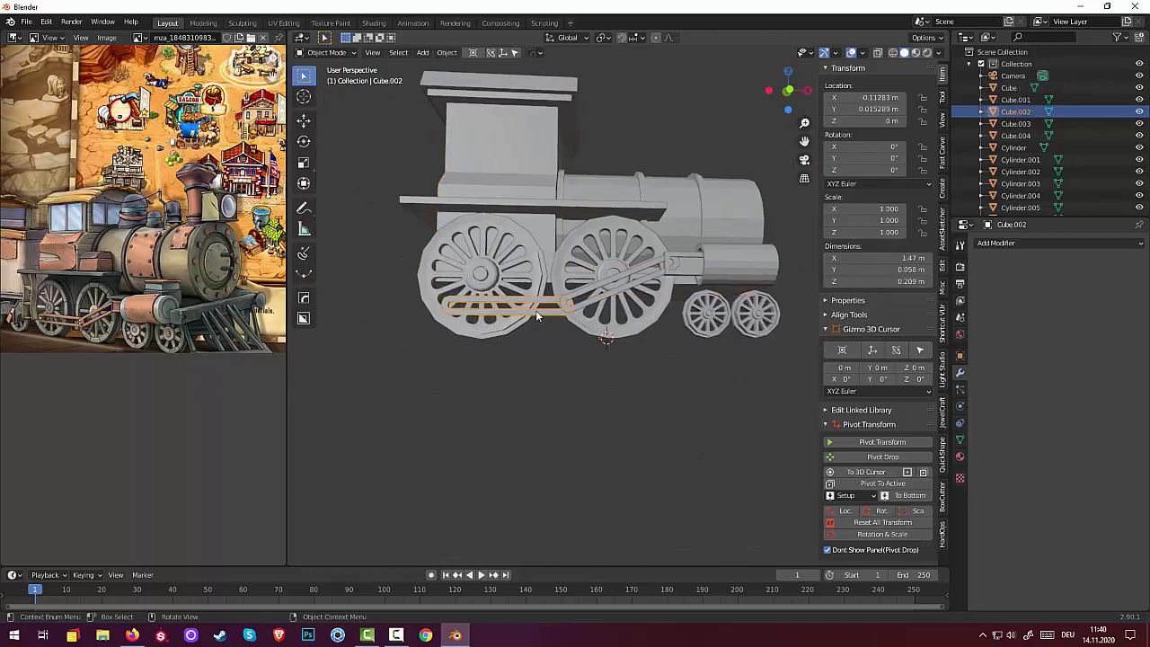
key("g")
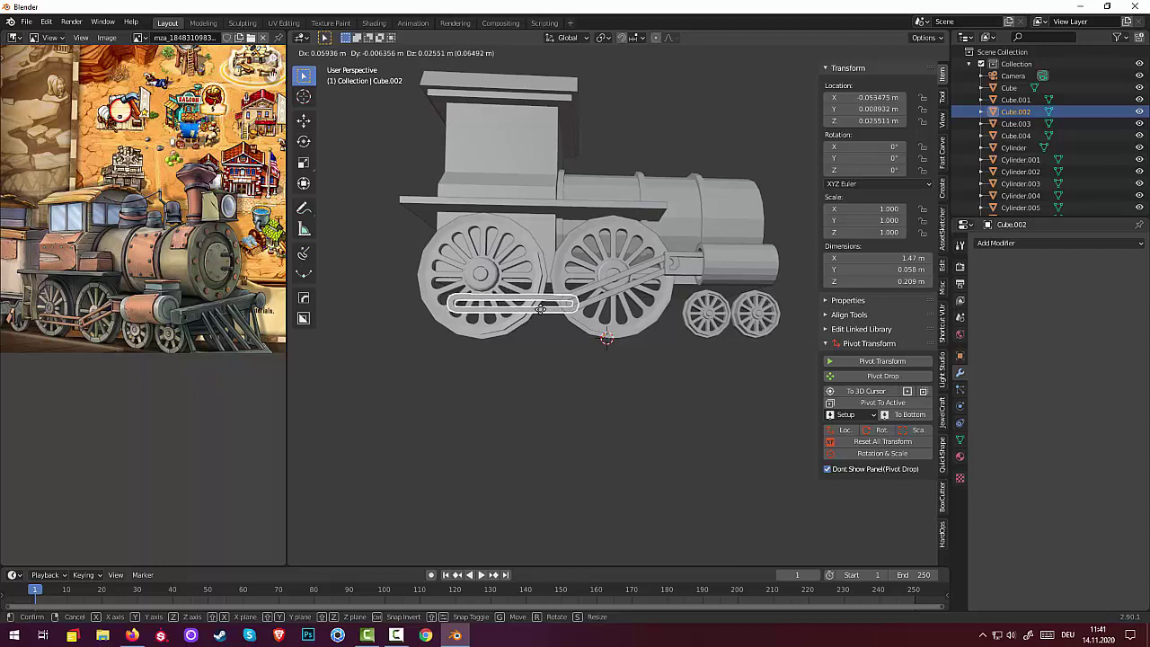
left_click(541, 308)
left_click(553, 360)
mouse_move(558, 359)
middle_mouse_down()
mouse_move(658, 337)
mouse_move(670, 372)
mouse_move(697, 296)
mouse_move(757, 337)
mouse_move(756, 349)
middle_mouse_up()
- Scale the cab block along Y to 0.944, making it 1.87 m wide
left_click(703, 245)
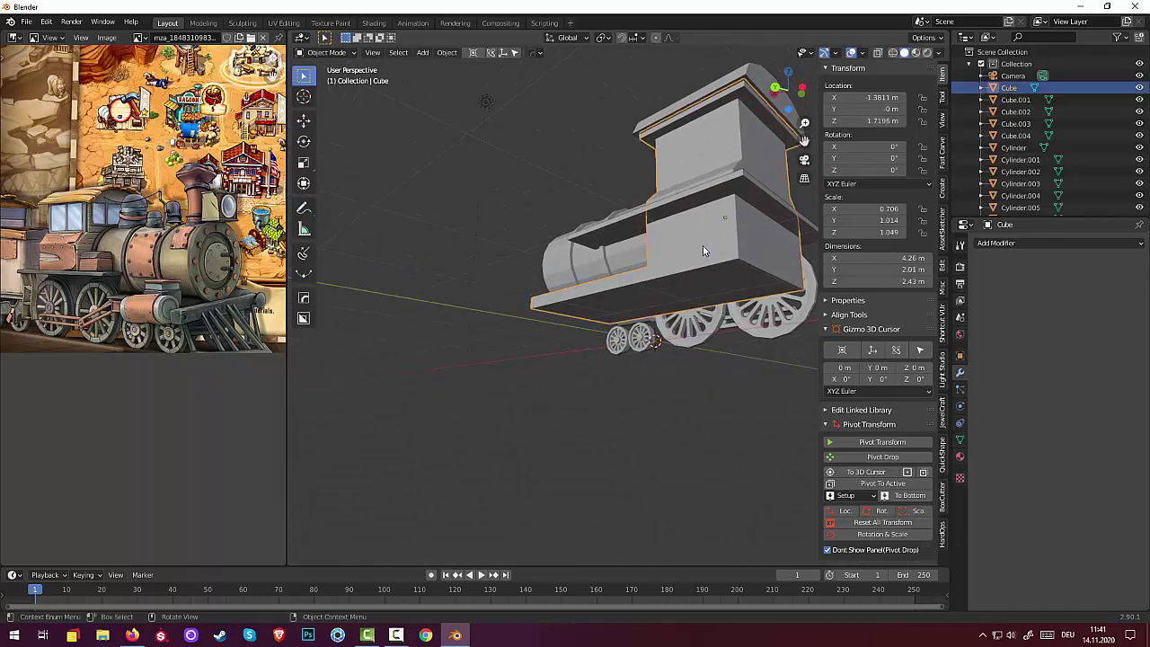
mouse_move(707, 258)
middle_mouse_down()
mouse_move(604, 251)
mouse_move(608, 297)
mouse_move(655, 288)
mouse_move(695, 310)
middle_mouse_up()
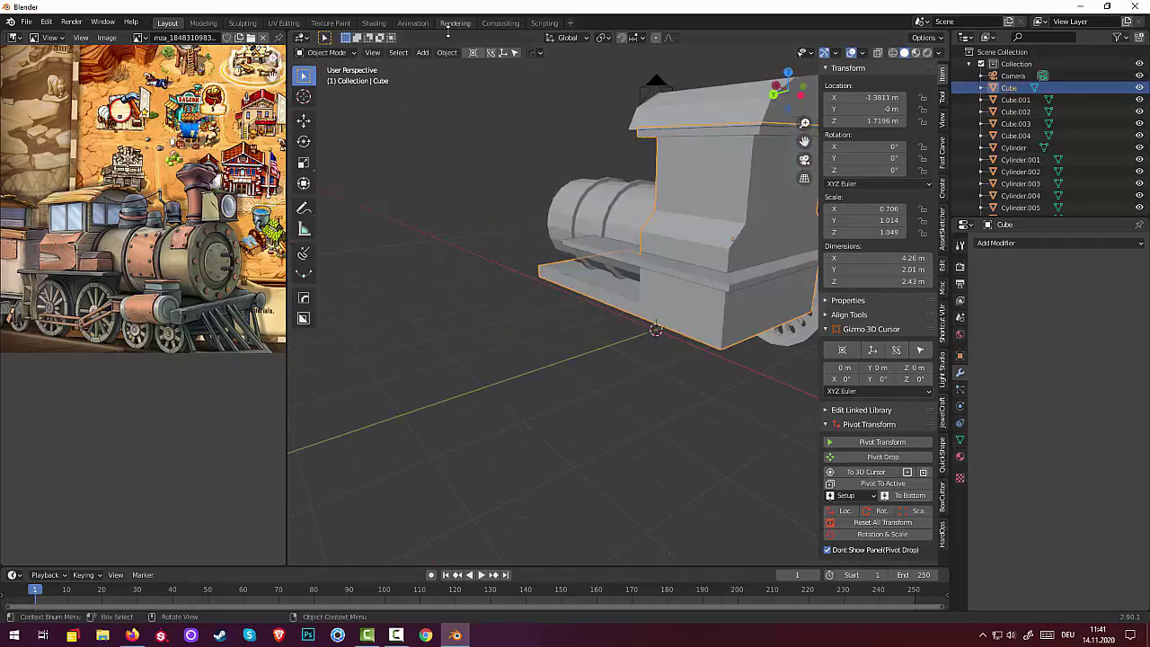
mouse_move(421, 121)
middle_mouse_down()
mouse_move(575, 287)
mouse_move(554, 285)
middle_mouse_up()
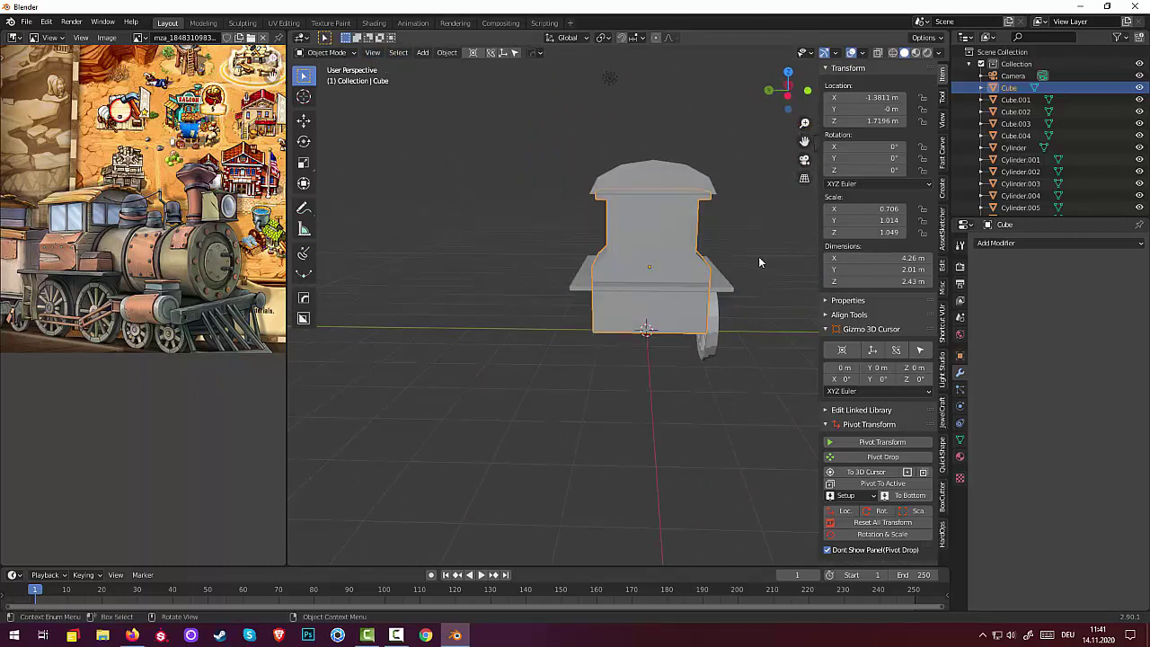
key("s")
key("y")
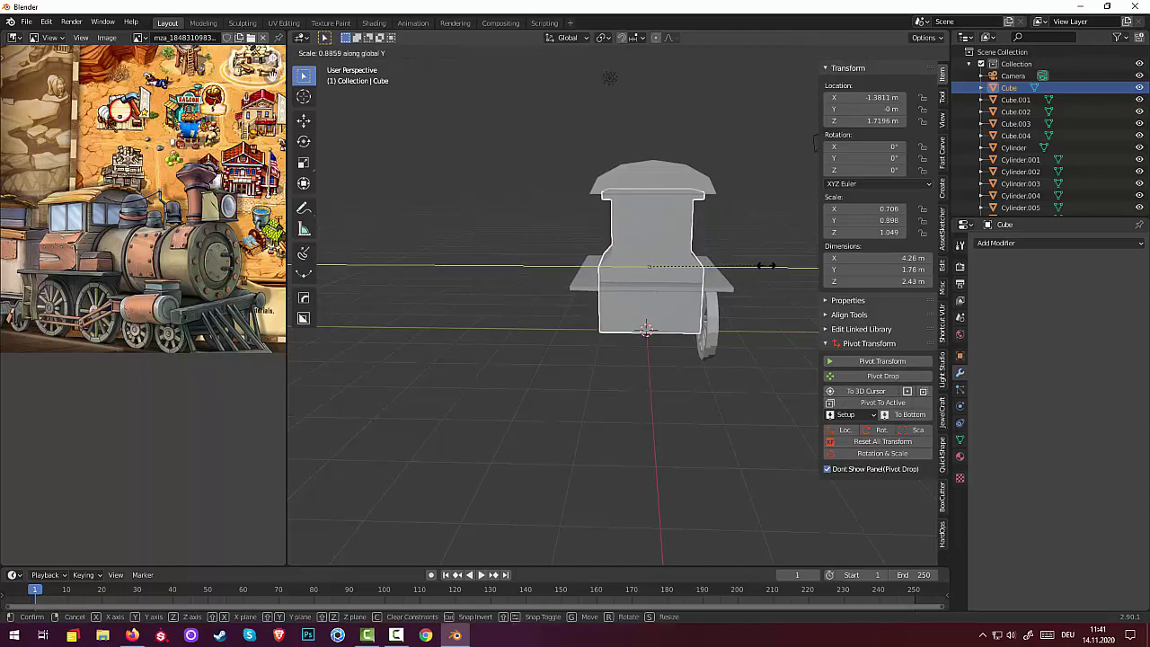
left_click(768, 269)
left_click(664, 352)
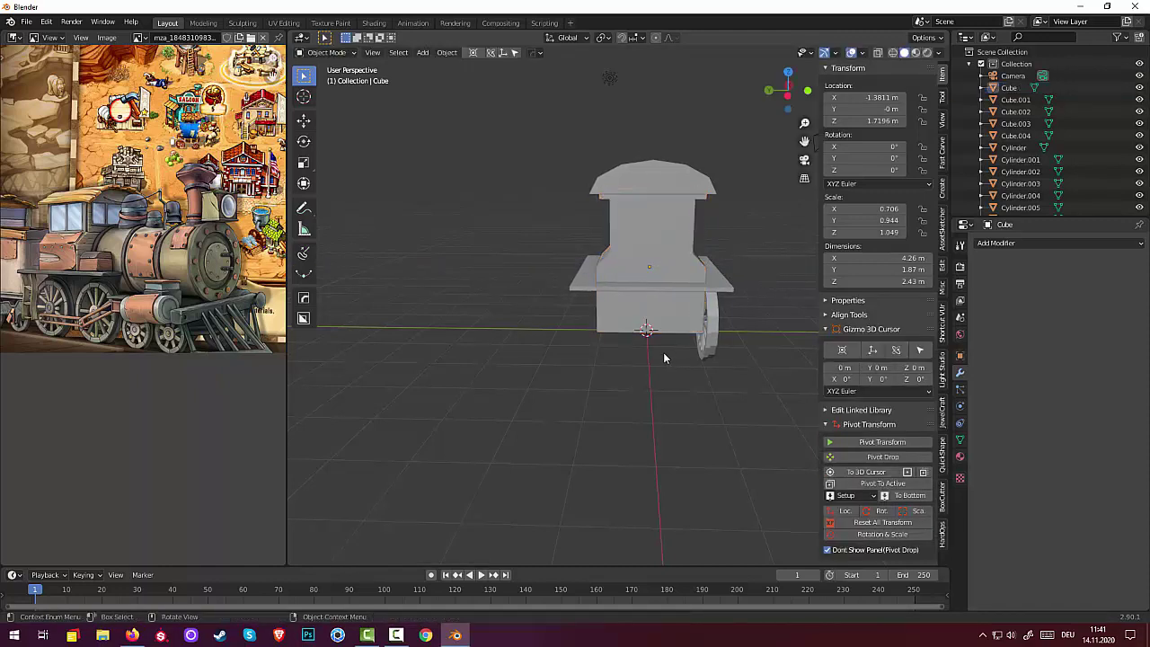
mouse_move(663, 352)
middle_mouse_down()
mouse_move(488, 329)
mouse_move(398, 372)
mouse_move(488, 374)
mouse_move(553, 342)
mouse_move(543, 319)
mouse_move(528, 340)
mouse_move(564, 338)
middle_mouse_up()
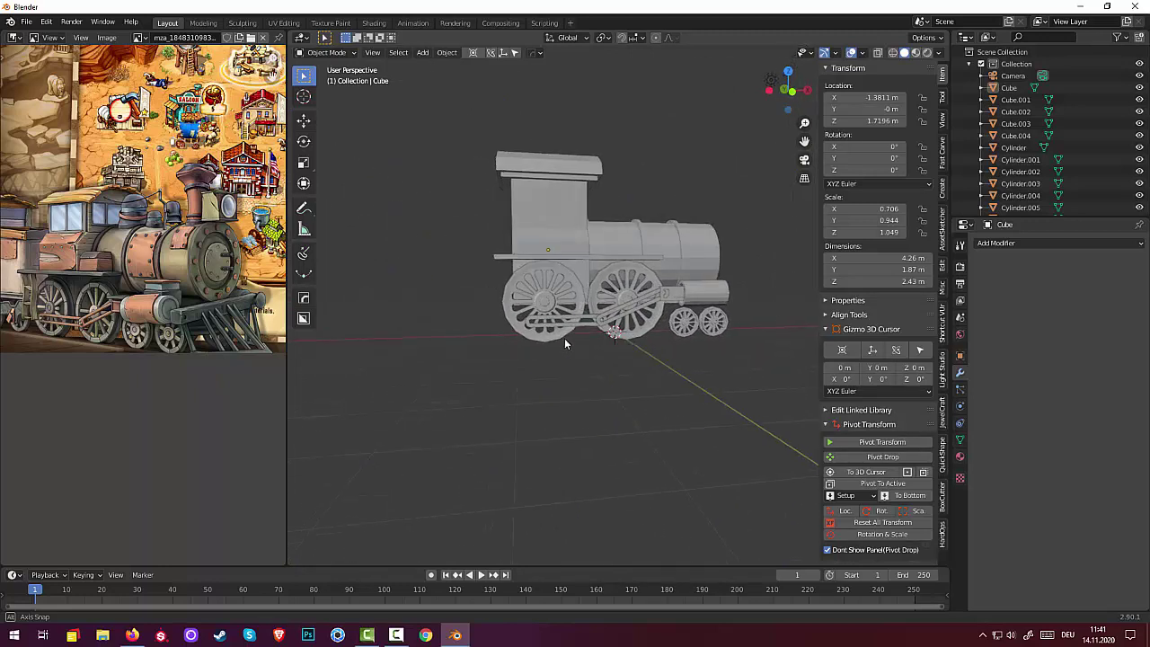
scroll(529, 194, "up", 2)
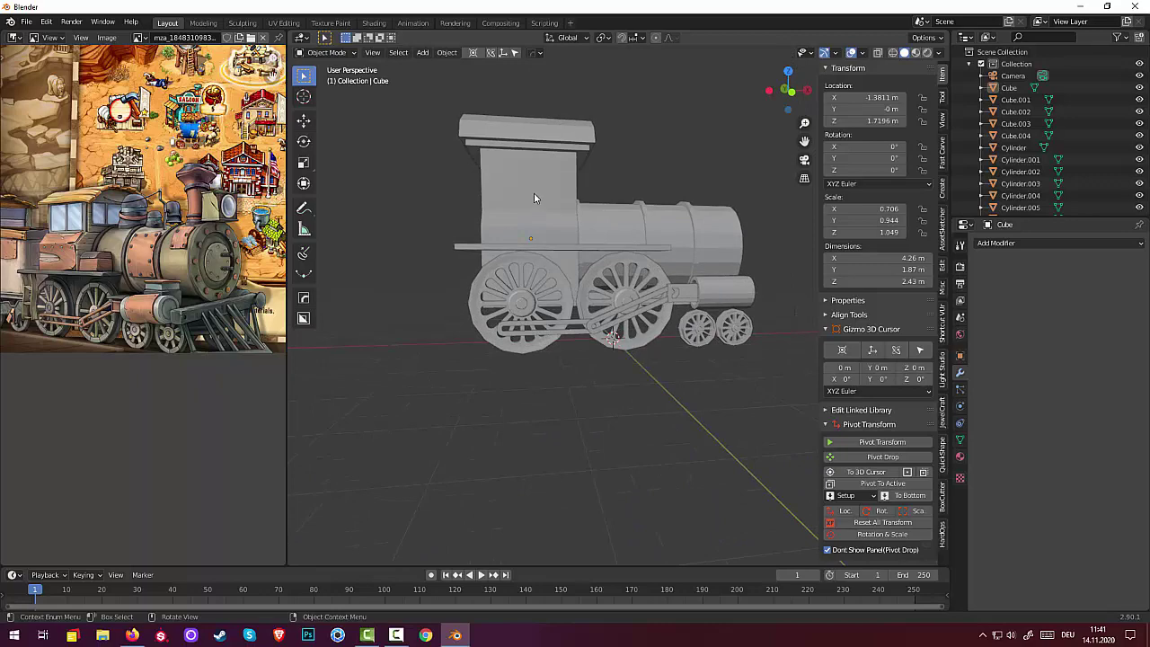
mouse_move(534, 193)
middle_mouse_down()
mouse_move(466, 242)
mouse_move(441, 212)
middle_mouse_up()
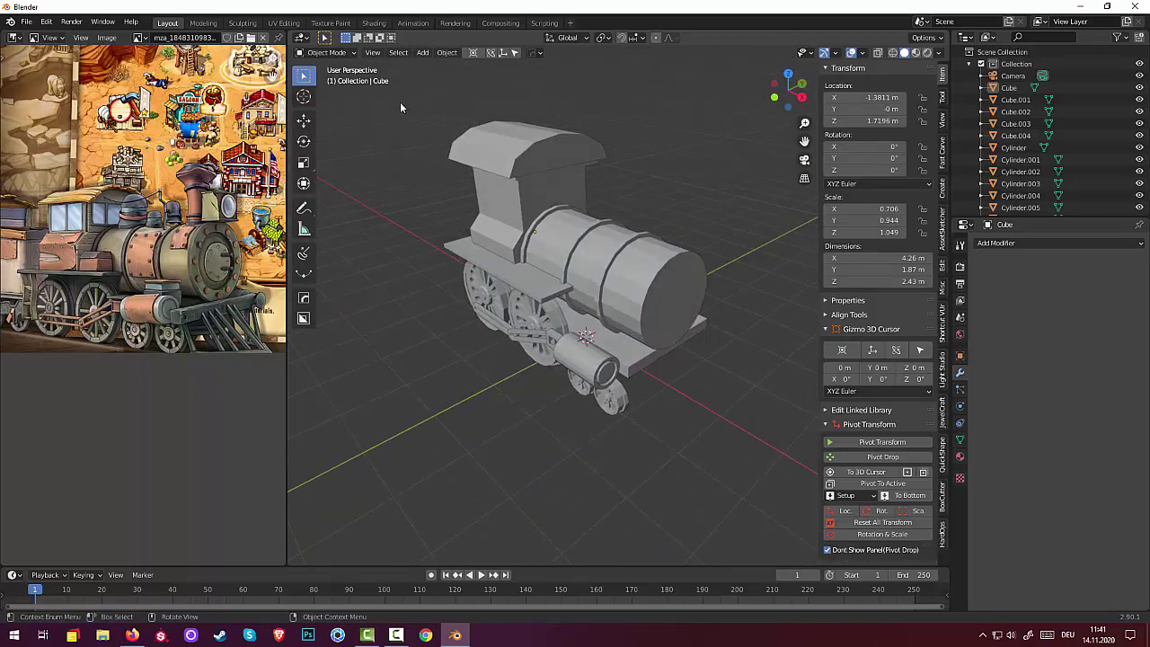
- In Edit Mode, raise the cab's top vertex about 0.3 m along Z
left_click(510, 195)
left_click(332, 53)
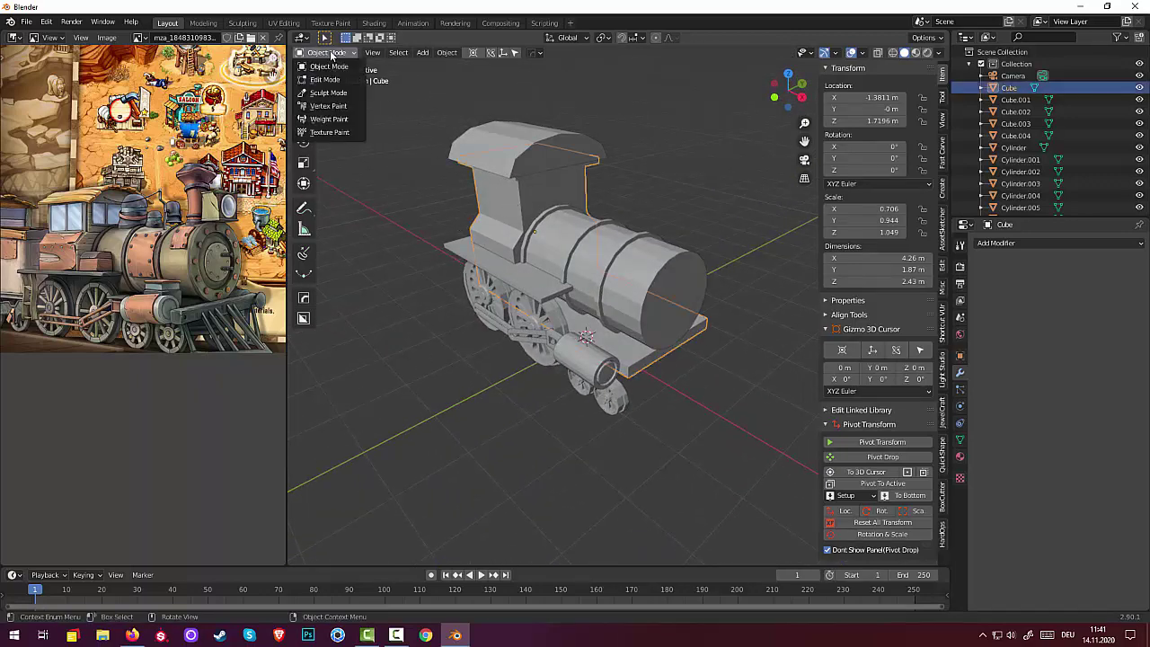
left_click(327, 80)
left_click(500, 226)
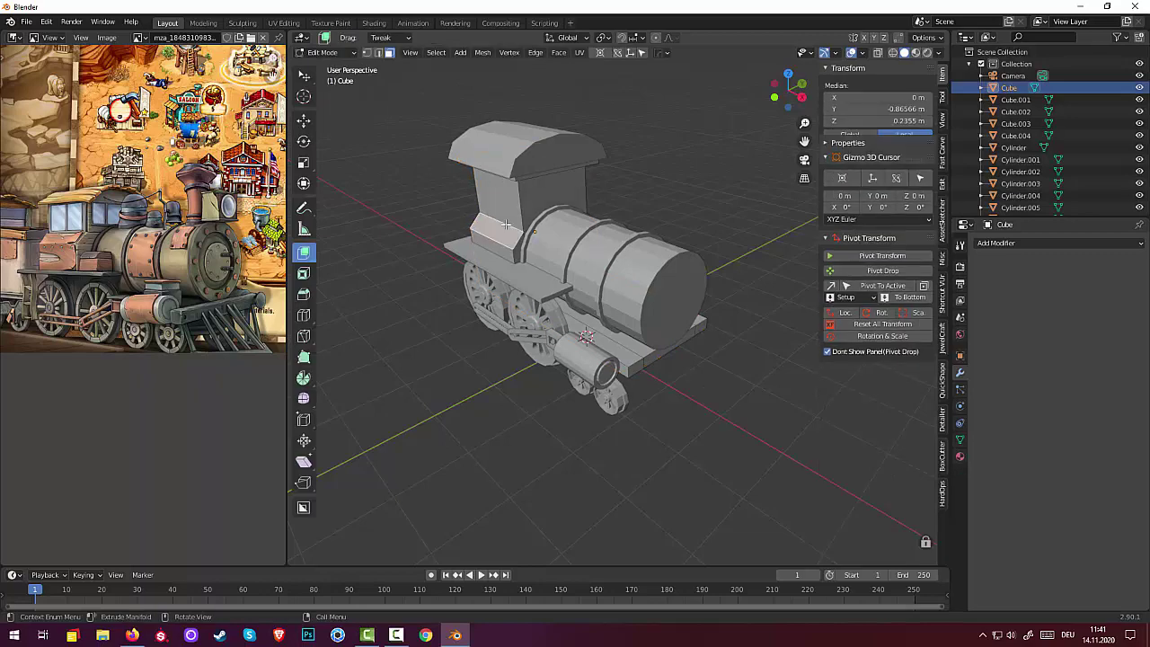
mouse_move(500, 227)
middle_mouse_down()
mouse_move(645, 217)
mouse_move(673, 192)
mouse_move(695, 194)
middle_mouse_up()
left_click(645, 216)
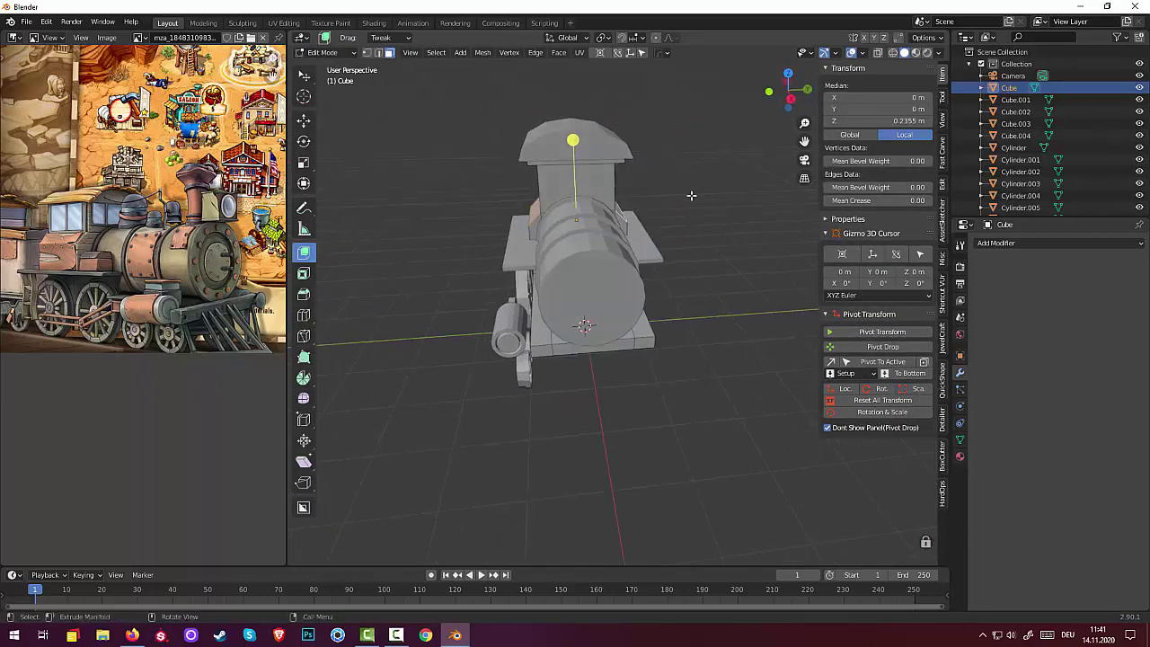
key("g")
key("z")
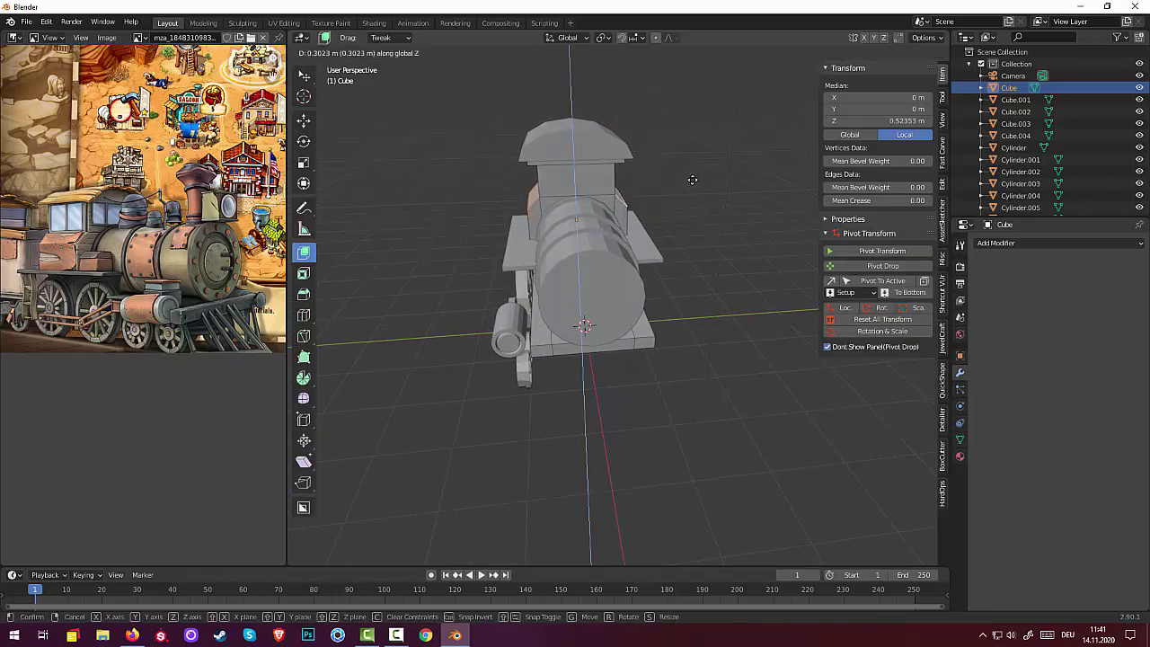
left_click(692, 180)
- Return to Object Mode and select the small front cylinder, Cylinder.006
left_click(739, 295)
mouse_move(739, 295)
middle_mouse_down()
mouse_move(876, 265)
mouse_move(859, 272)
middle_mouse_up()
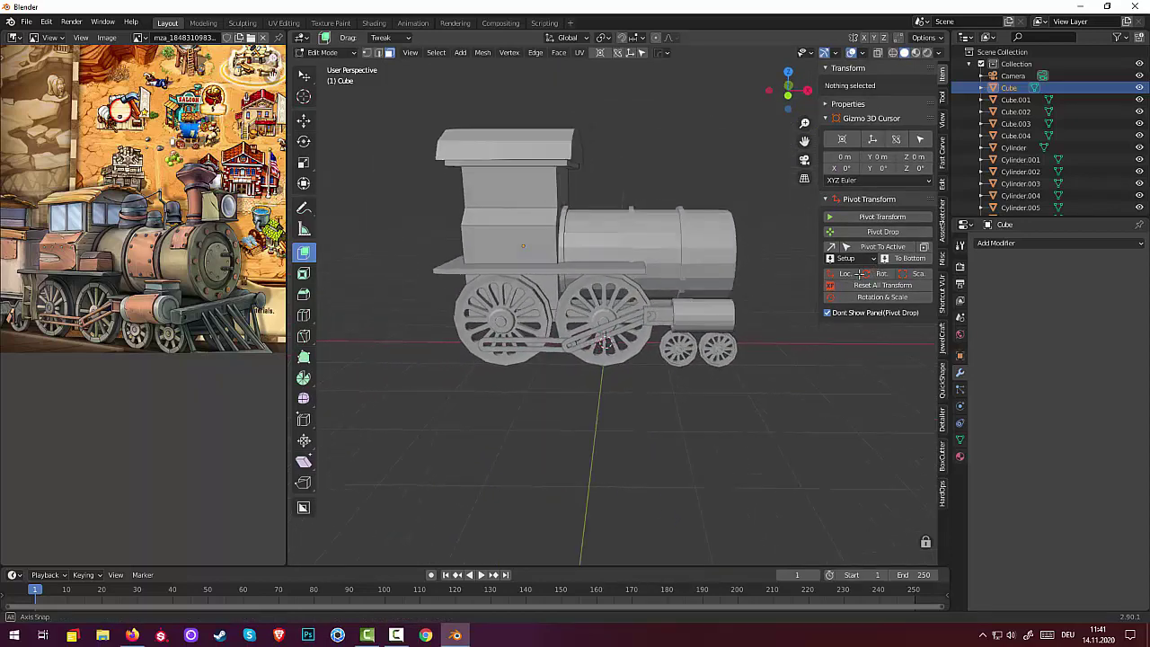
middle_click_drag(860, 274, 820, 285)
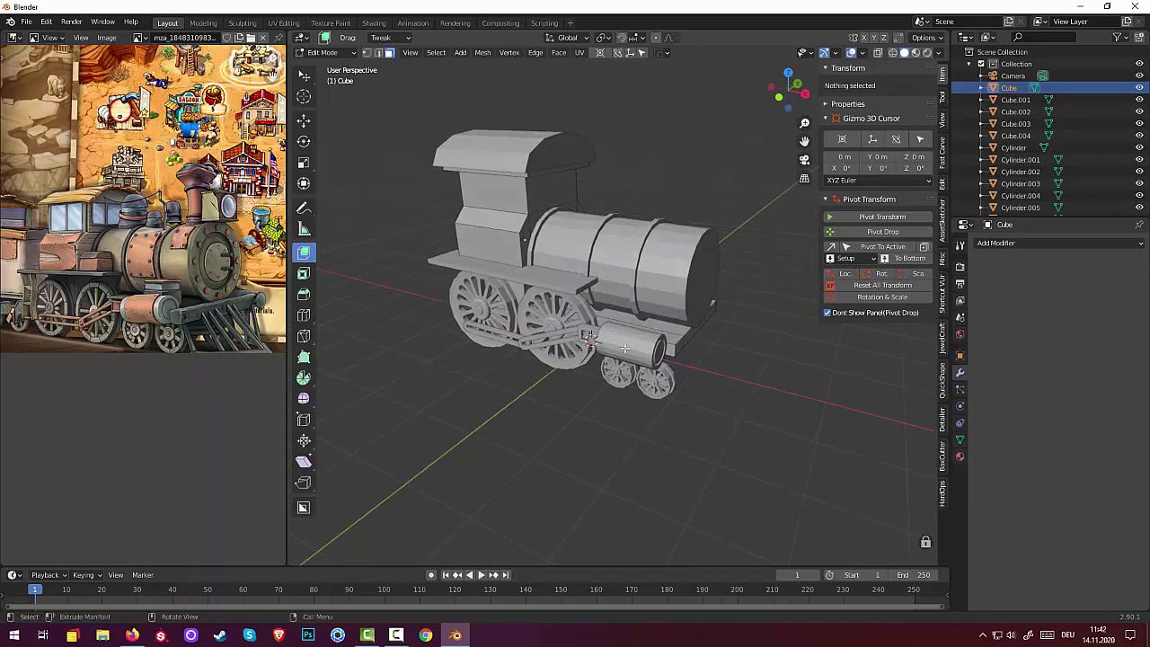
middle_click_drag(625, 348, 669, 340)
scroll(674, 338, "up", 2)
scroll(676, 337, "up", 3)
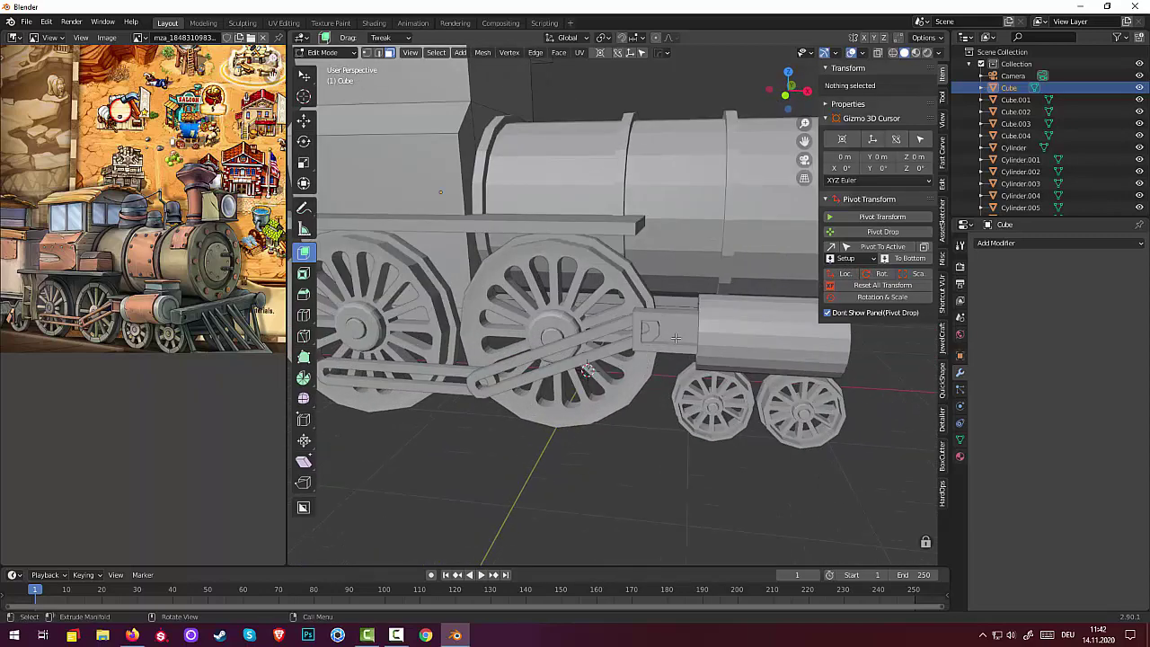
left_click(732, 333)
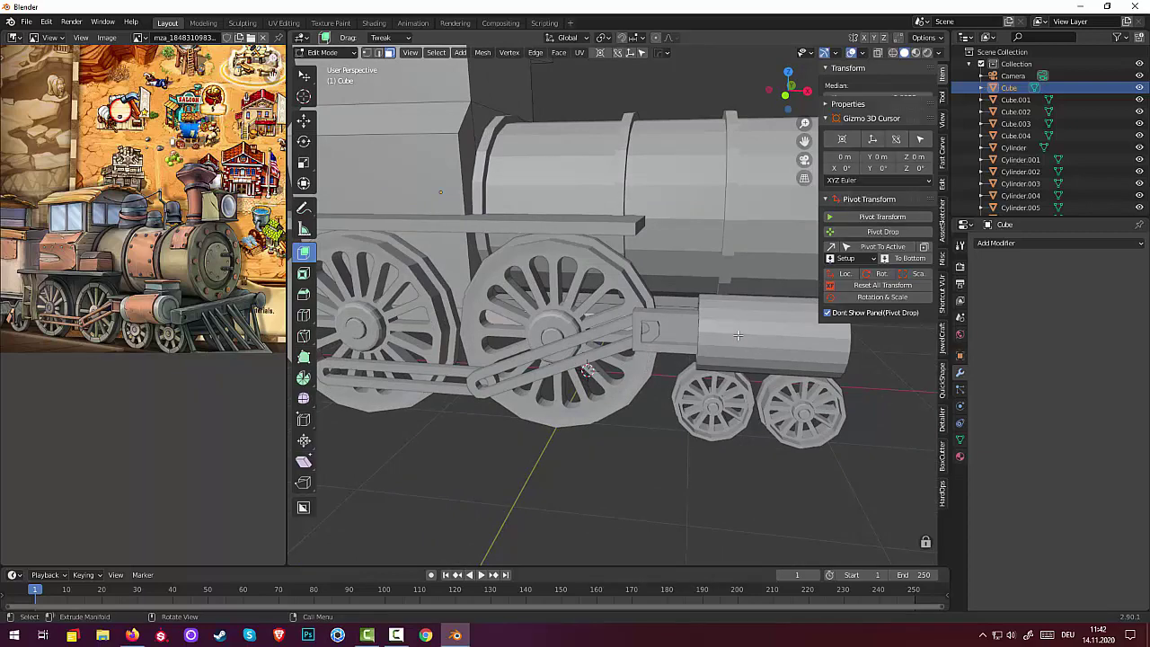
left_click(323, 52)
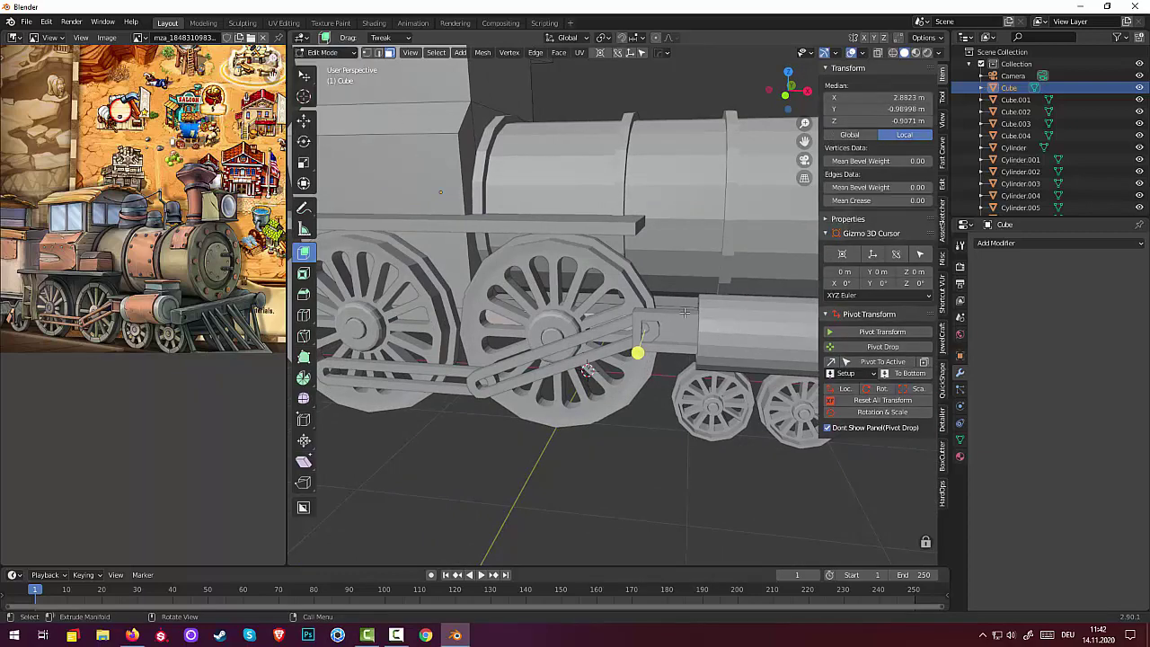
left_click(323, 52)
left_click(332, 67)
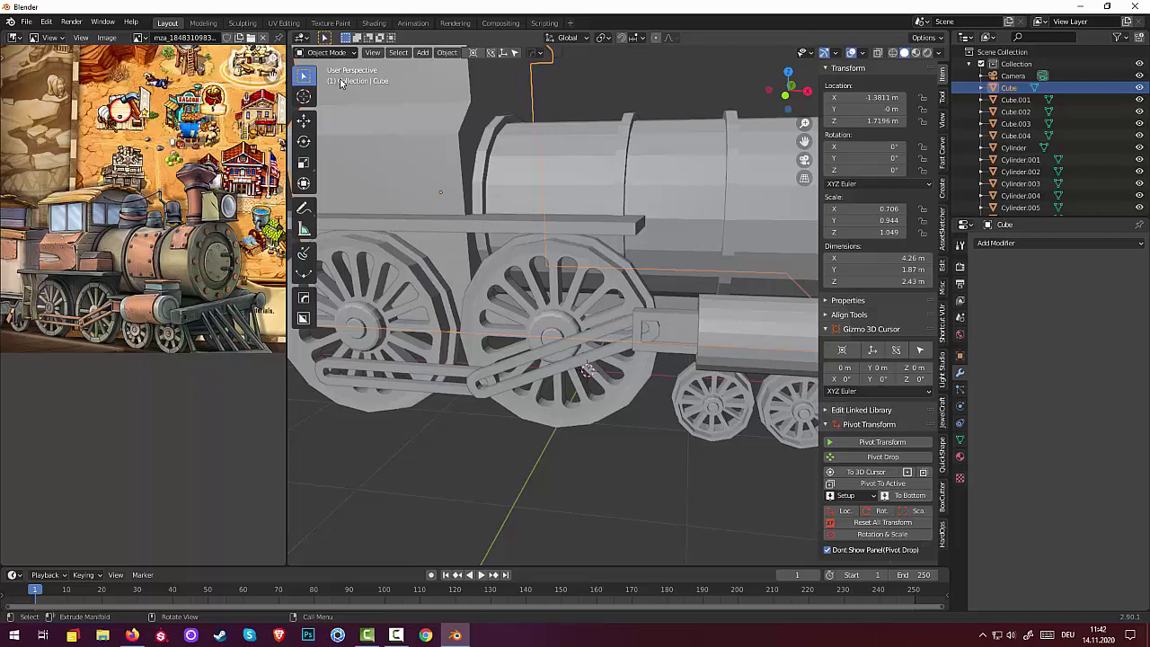
left_click(758, 362)
scroll(747, 355, "down", 5)
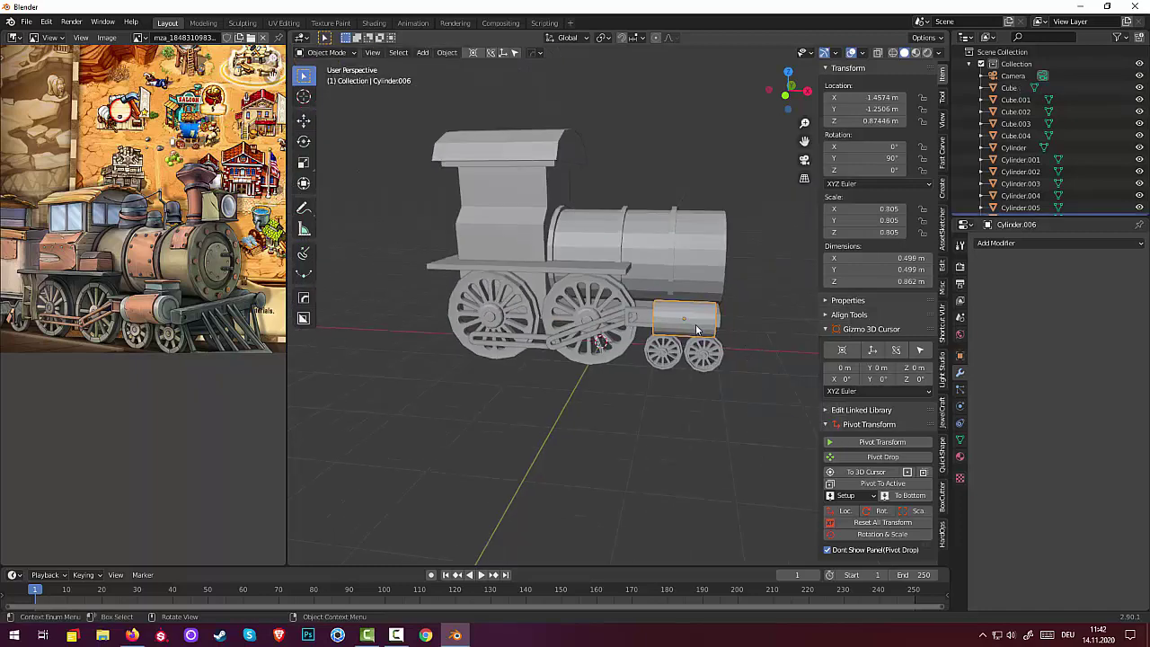
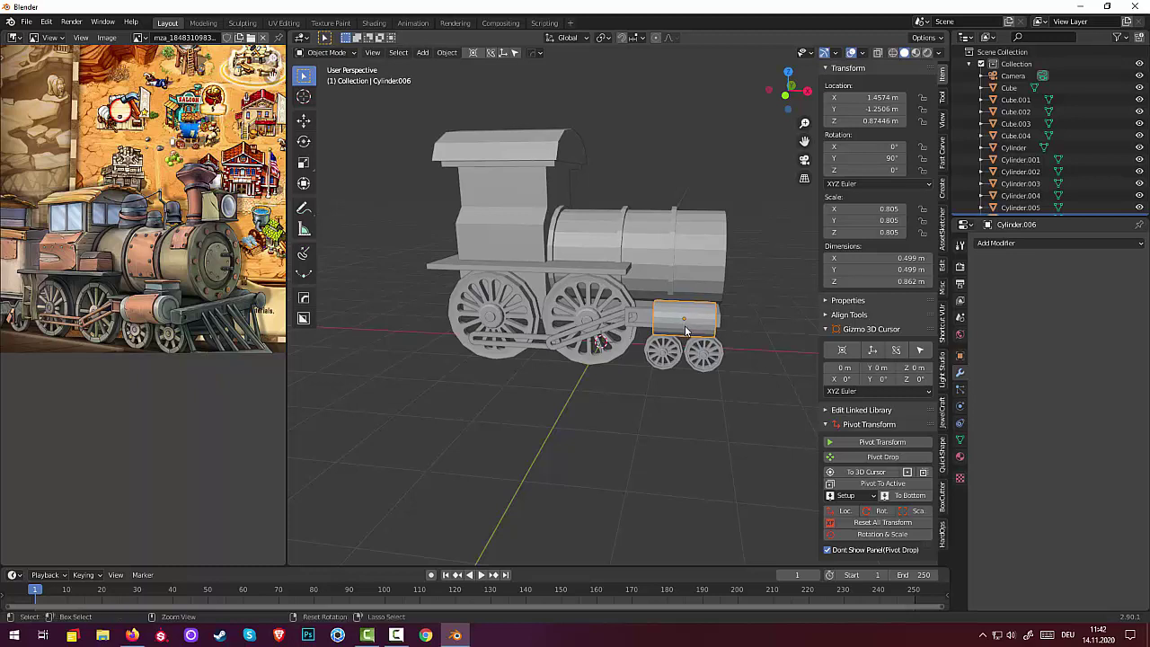
- Put the small front cylinder in Edit Mode and add two loop cuts, spread apart along X
left_click(316, 53)
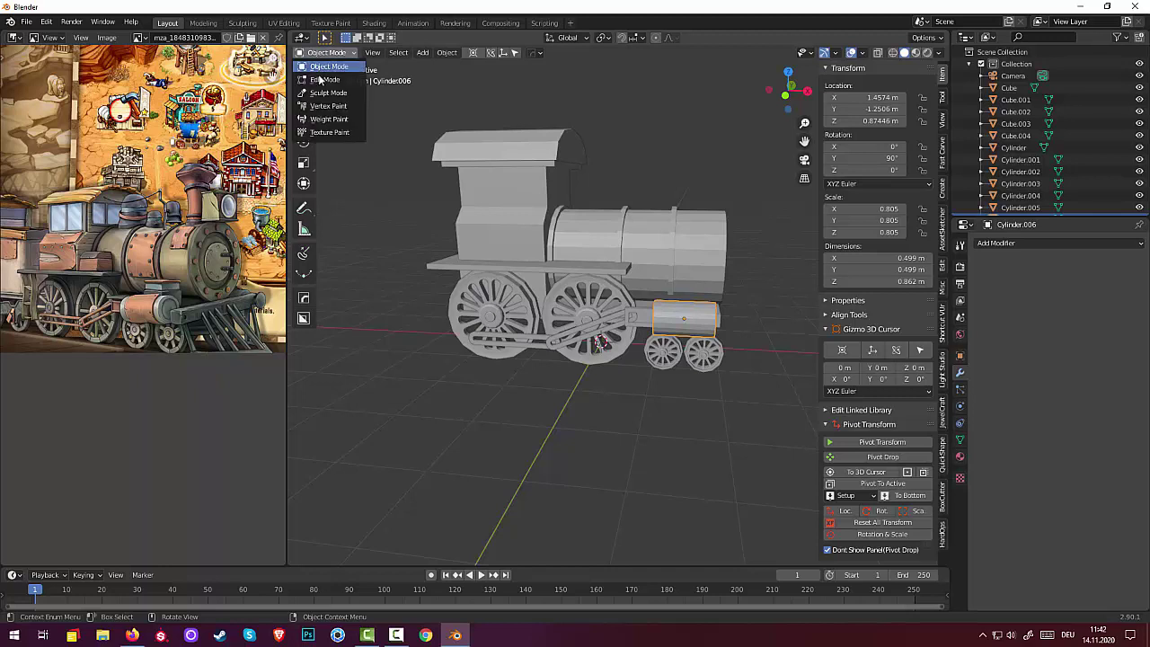
left_click(322, 80)
left_click(690, 331, "alt")
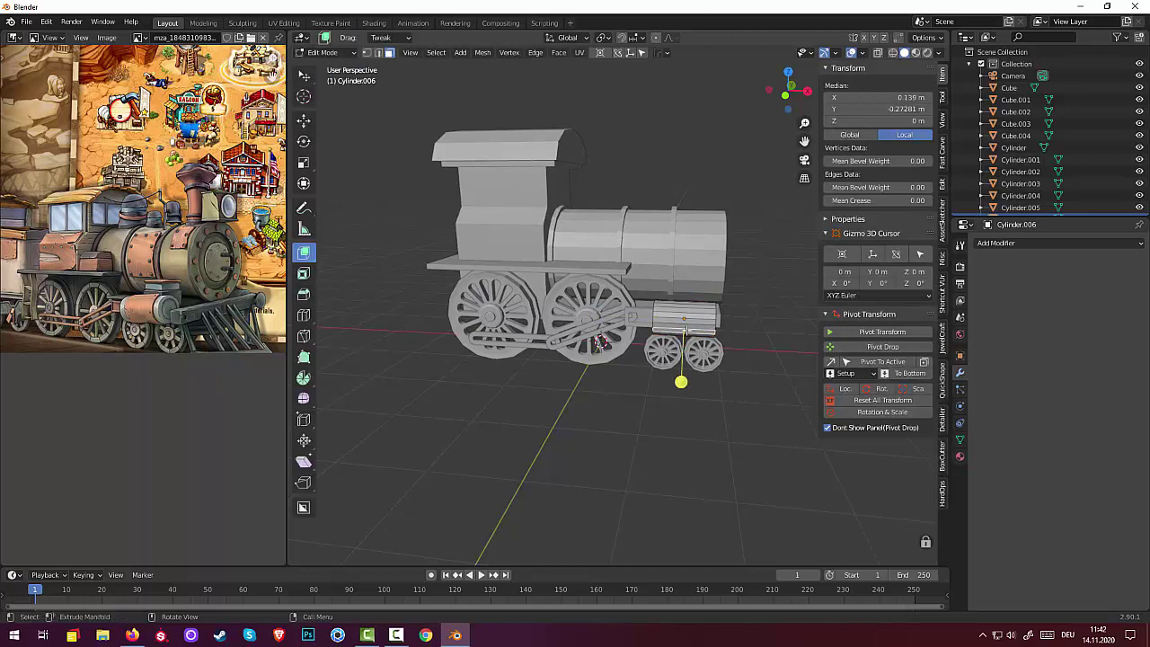
key("ctrl+r")
scroll(686, 326, "up", 1)
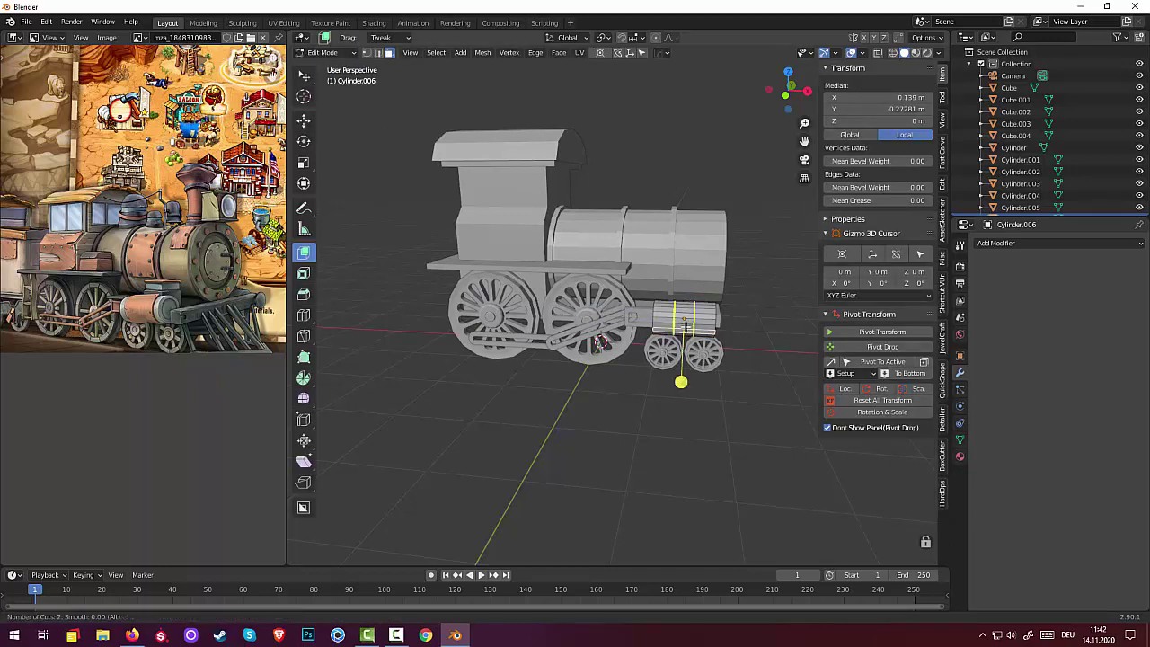
left_click(686, 326)
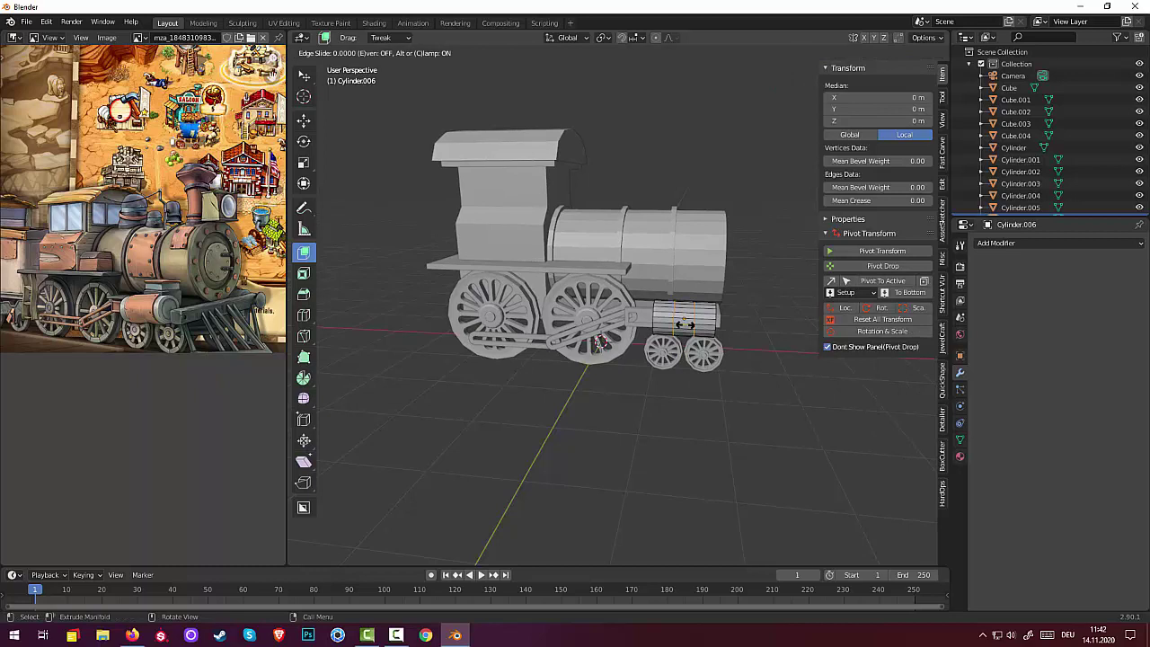
right_click(686, 324)
key("s")
key("x")
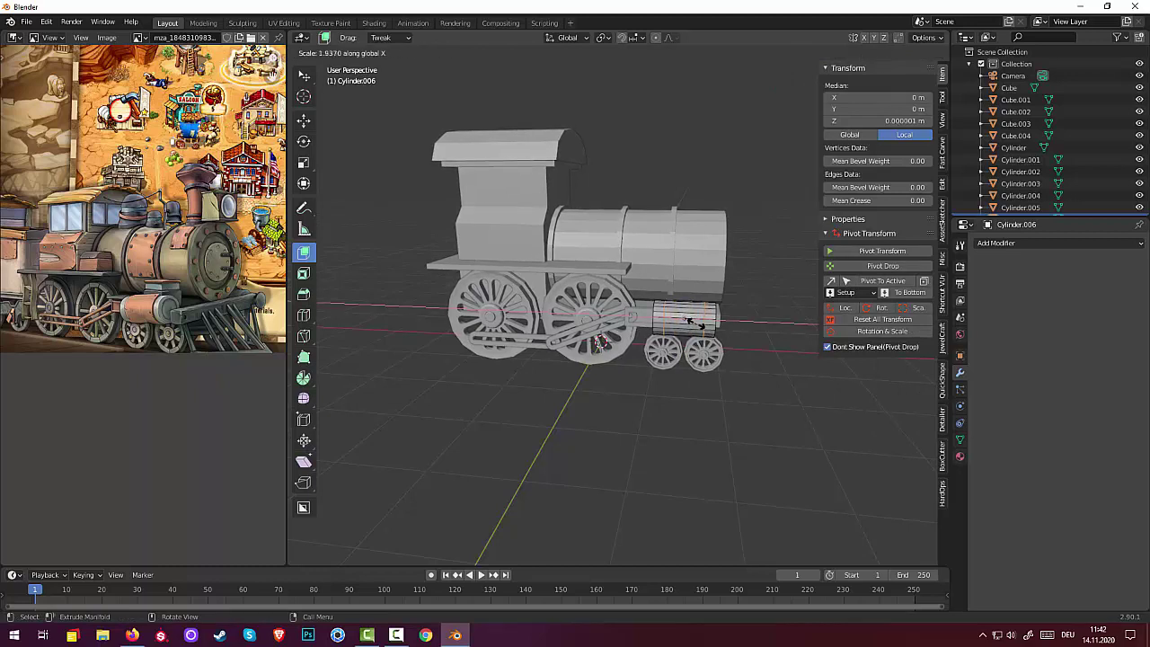
left_click(688, 322)
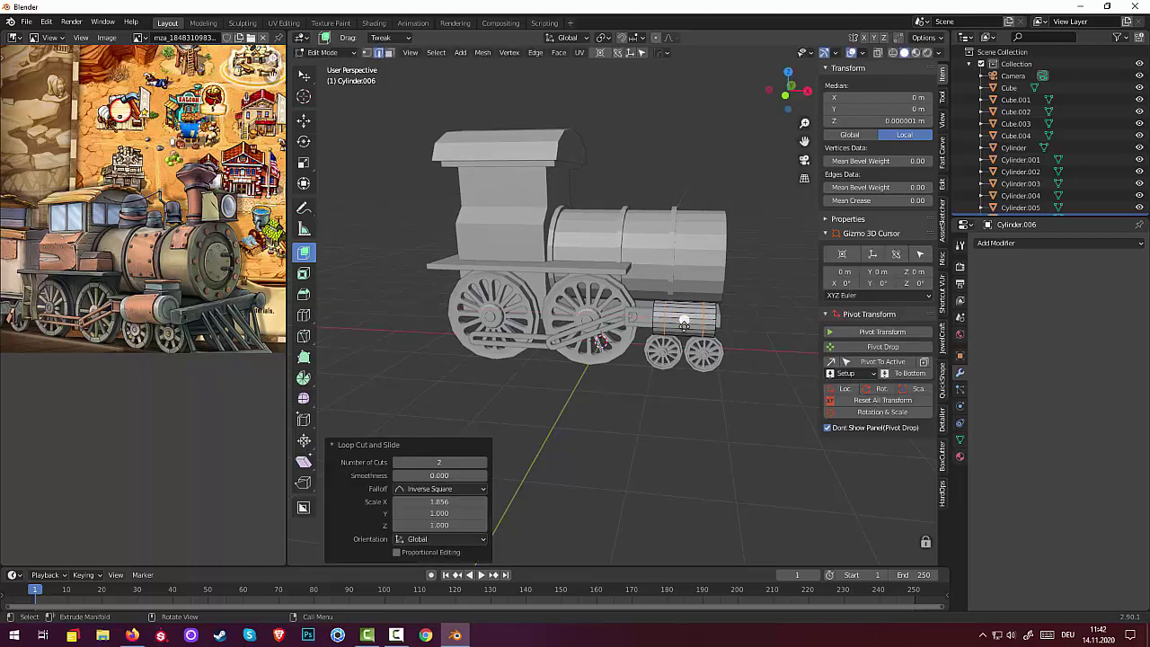
- Select the band of faces between the new loops and extrude it along its normals
left_click(681, 371)
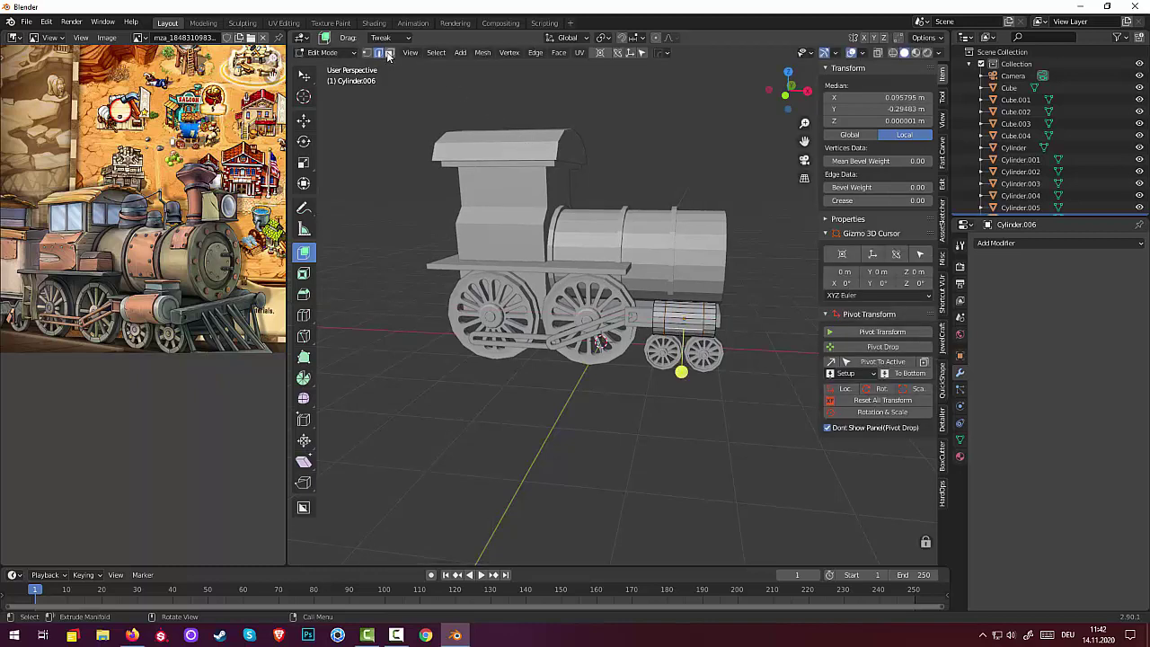
left_click(388, 52)
left_click(681, 382)
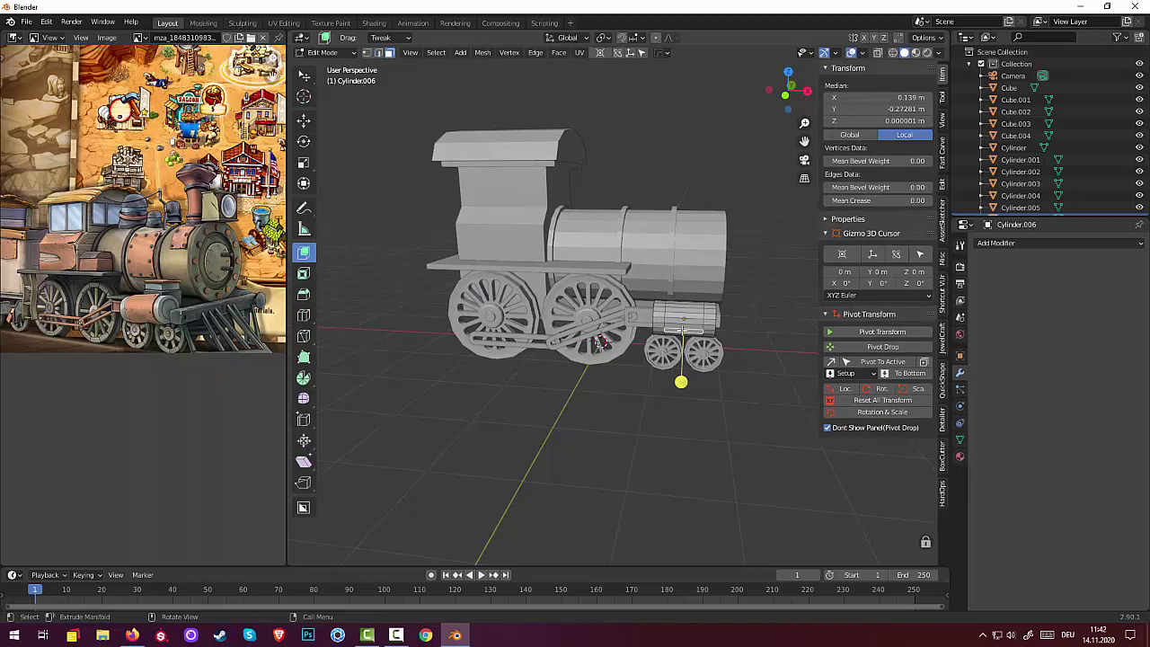
left_click(685, 321, "alt")
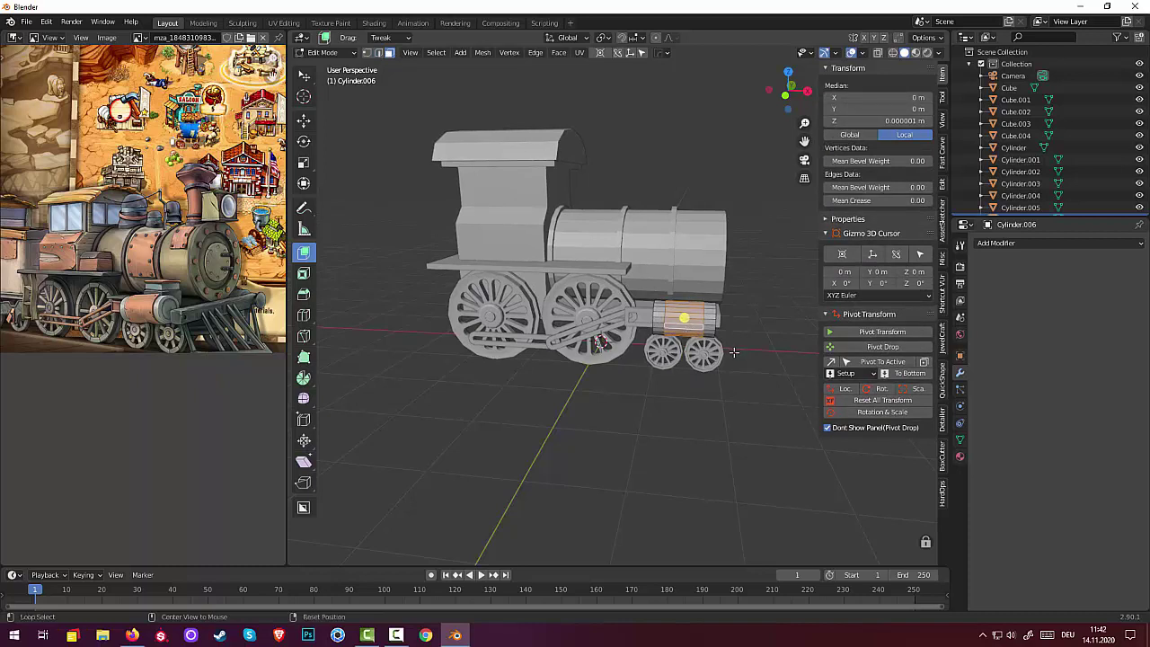
key("alt+e")
left_click(737, 354)
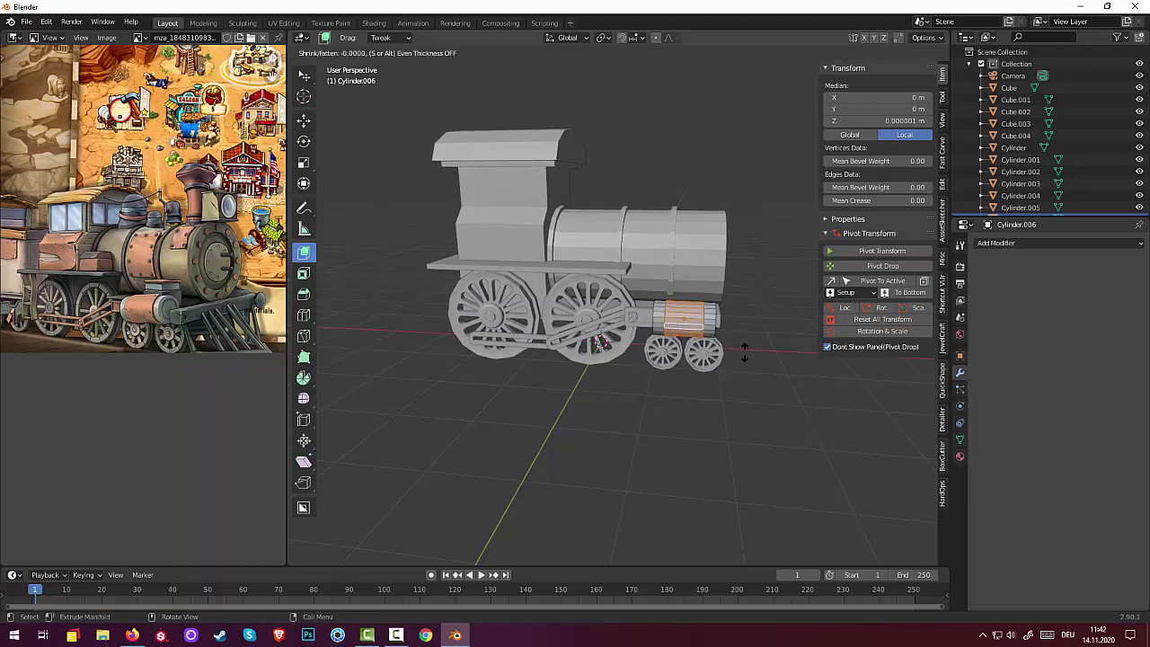
left_click(752, 353)
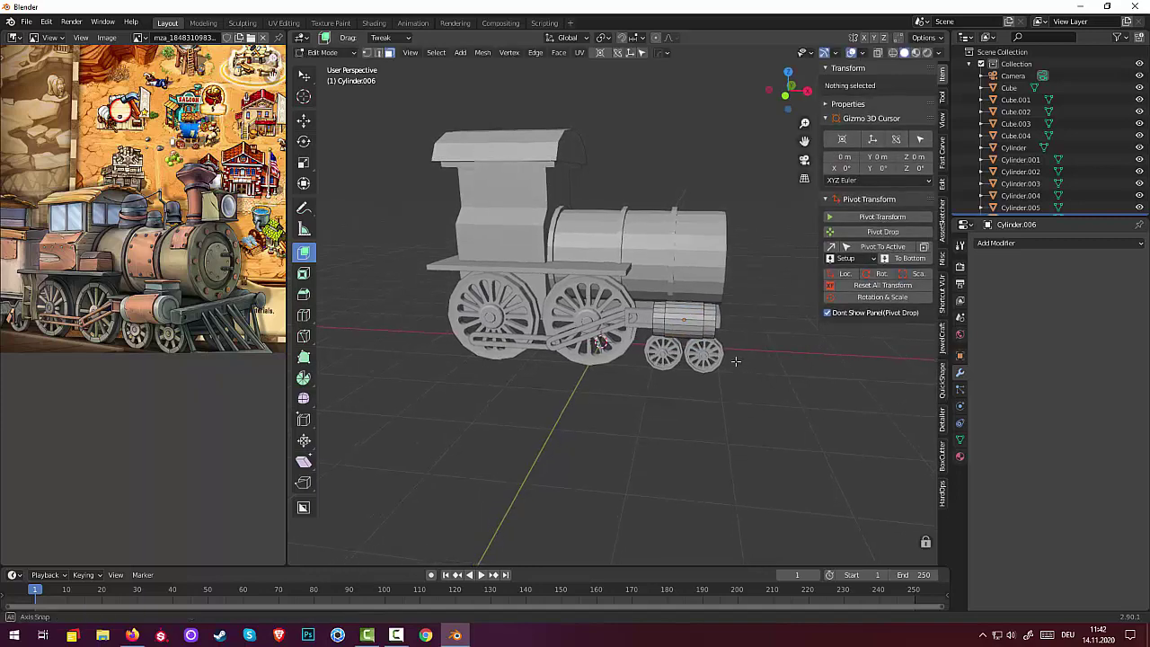
- Orbit around the locomotive to inspect the cylinder's raised band, then bring up the mode list
middle_click_drag(734, 359, 633, 346)
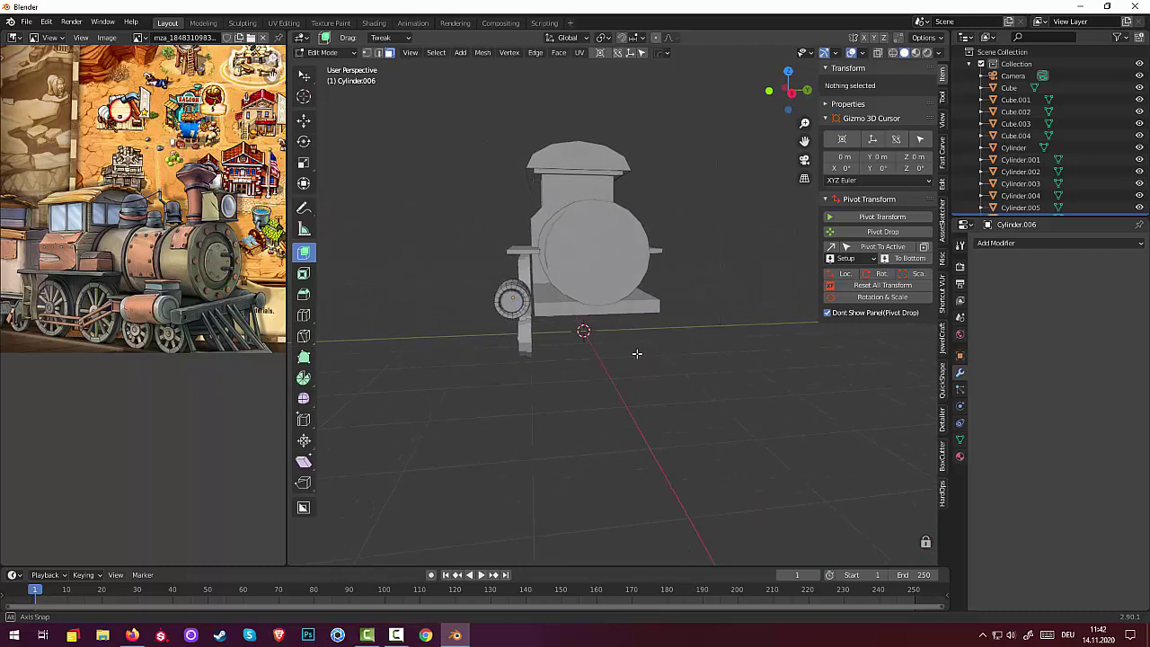
mouse_move(635, 350)
middle_mouse_down()
mouse_move(639, 363)
mouse_move(636, 346)
mouse_move(765, 366)
mouse_move(868, 351)
mouse_move(637, 346)
middle_mouse_up()
mouse_move(566, 298)
middle_mouse_down()
mouse_move(647, 384)
mouse_move(658, 348)
middle_mouse_up()
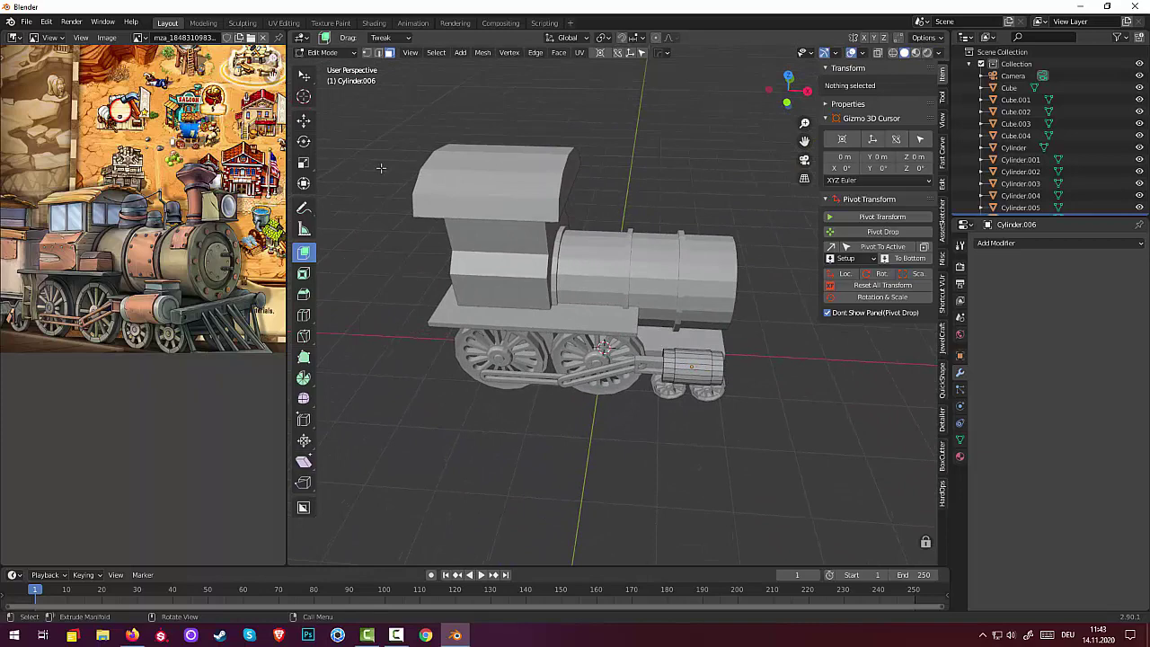
left_click(324, 52)
left_click(324, 76)
left_click(324, 52)
- Put the main Cube body in Edit Mode and add a loop cut slid toward its front
left_click(340, 63)
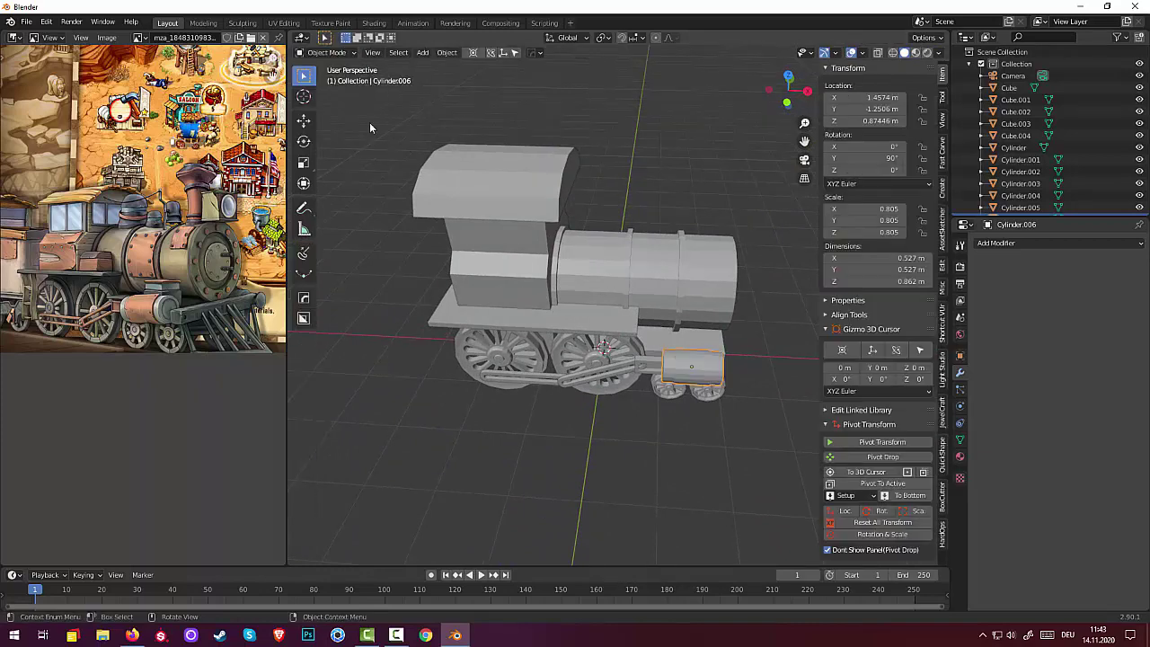
left_click(658, 346)
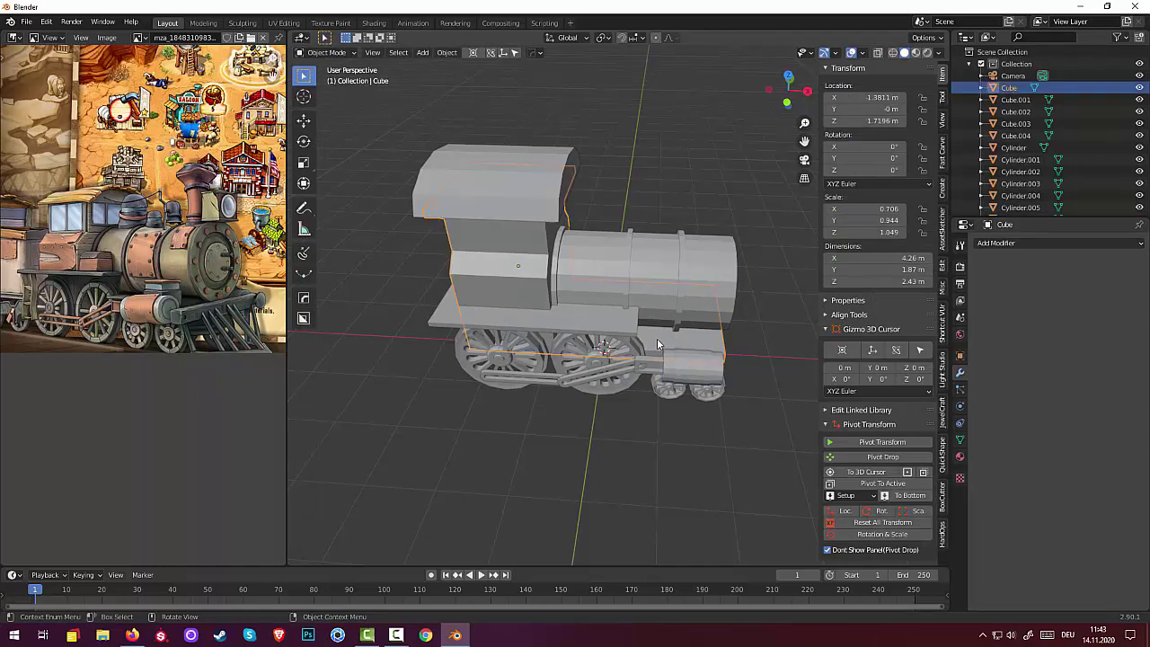
key("ctrl")
left_click(325, 52)
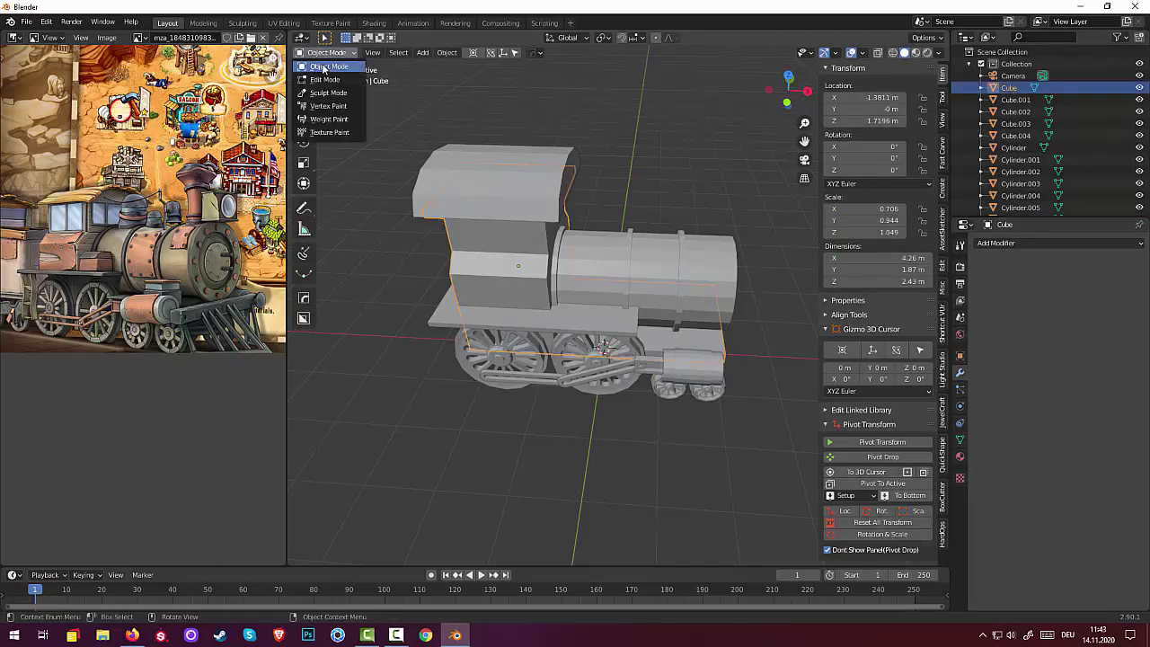
left_click(329, 81)
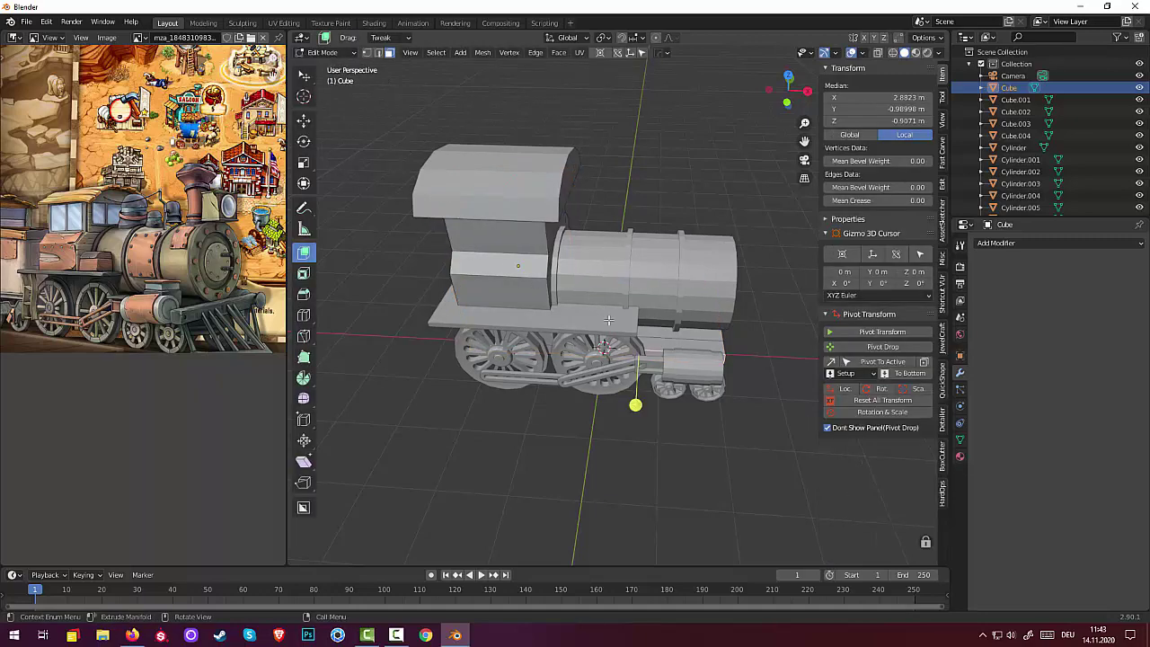
left_click(657, 347, "alt")
key("g")
key("g")
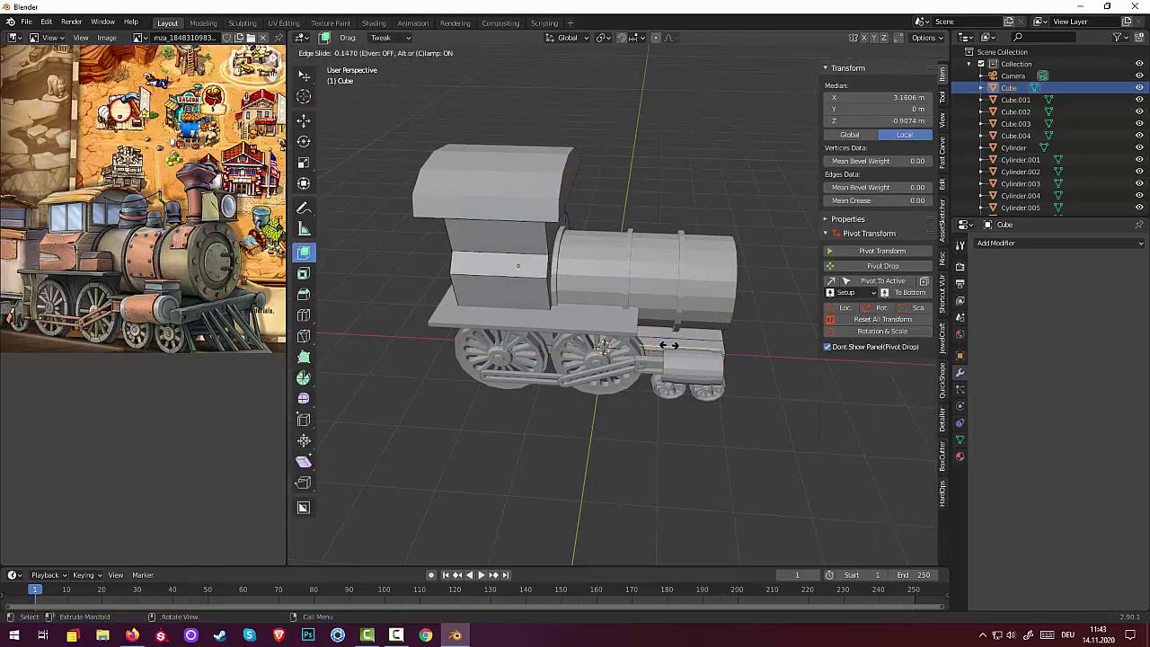
left_click(669, 345)
- In face select mode, pick the faces at the front and underside of the base
middle_click_drag(669, 345, 608, 315)
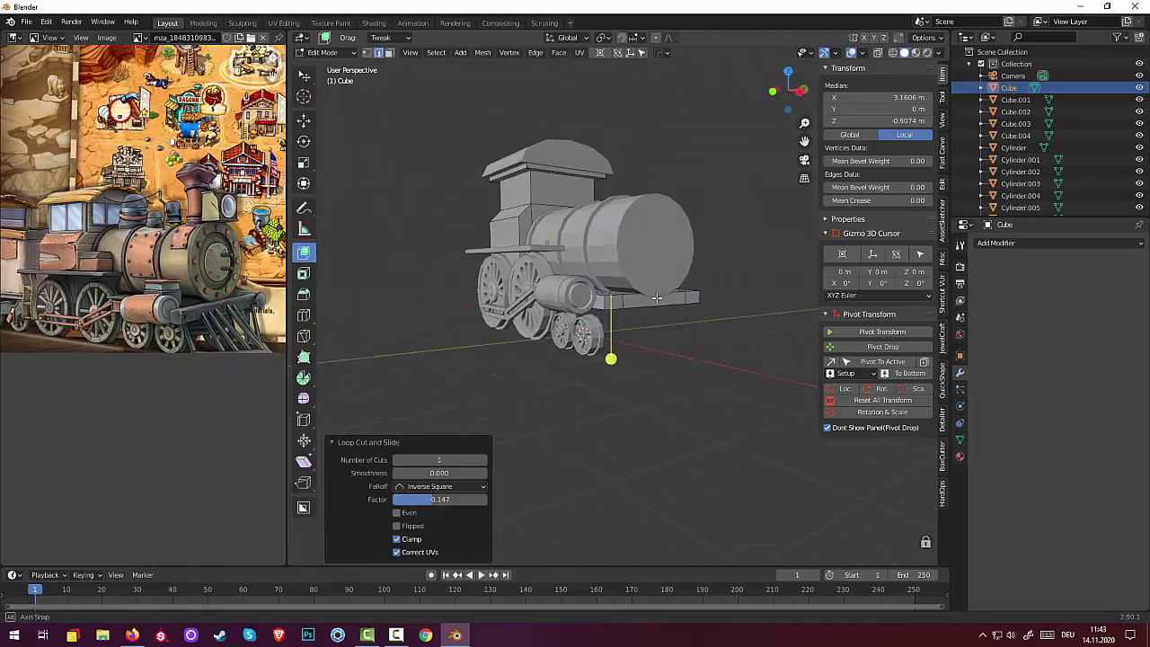
left_click(601, 302)
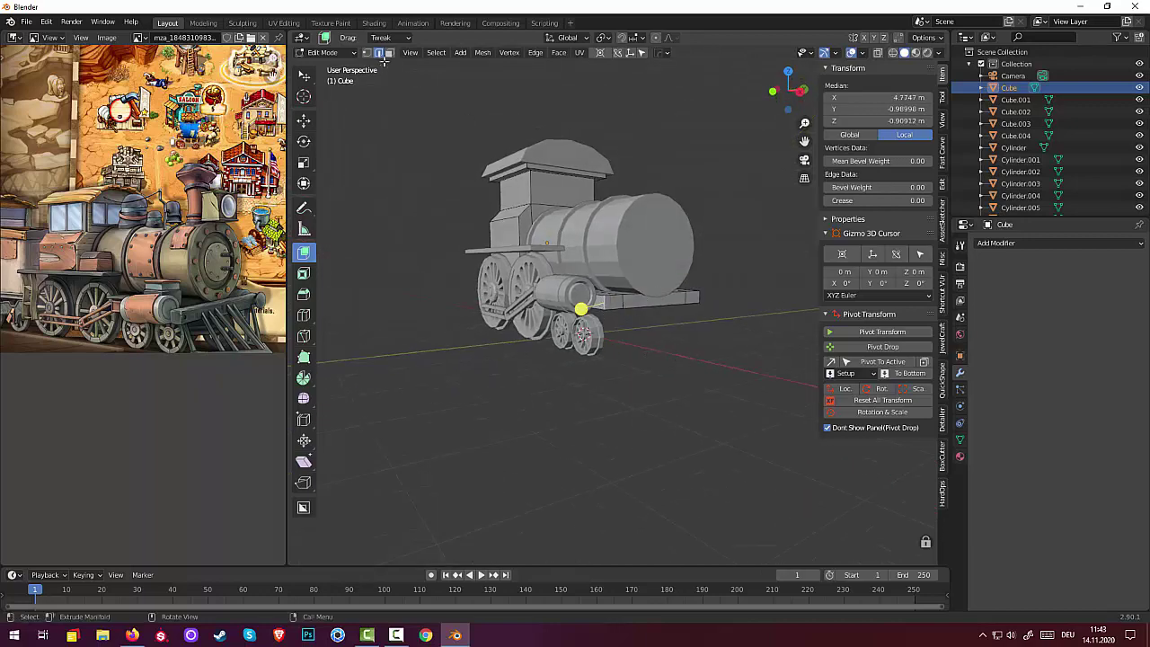
left_click(389, 52)
left_click(597, 298)
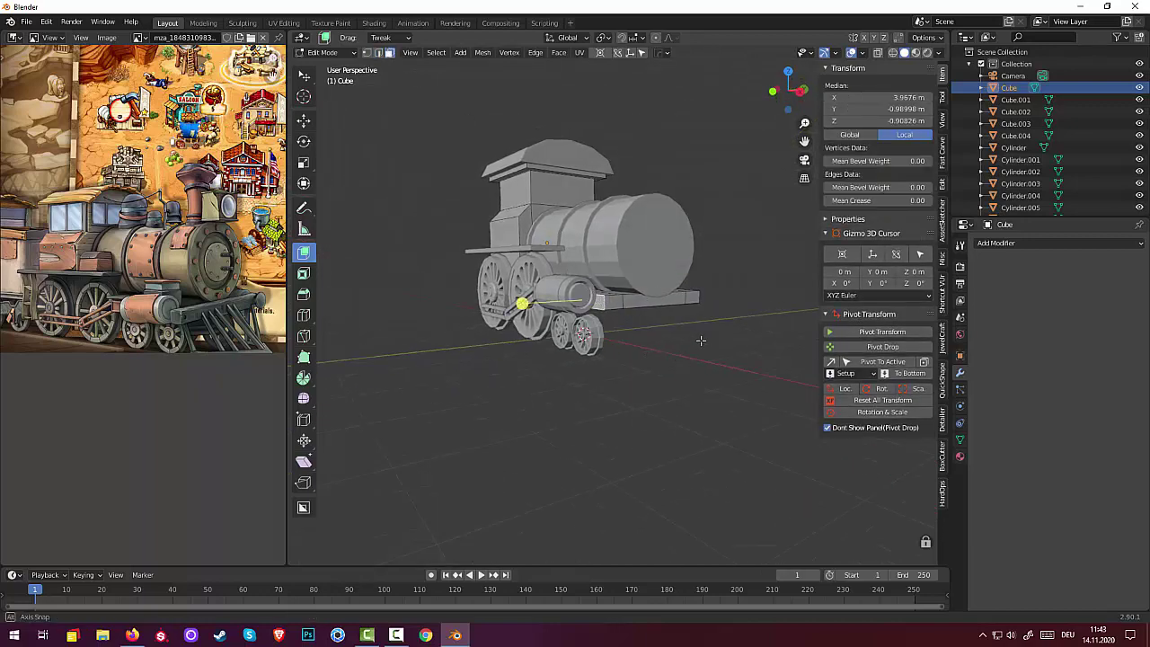
mouse_move(701, 341)
middle_mouse_down()
mouse_move(608, 326)
mouse_move(693, 306)
middle_mouse_up()
left_click(573, 297)
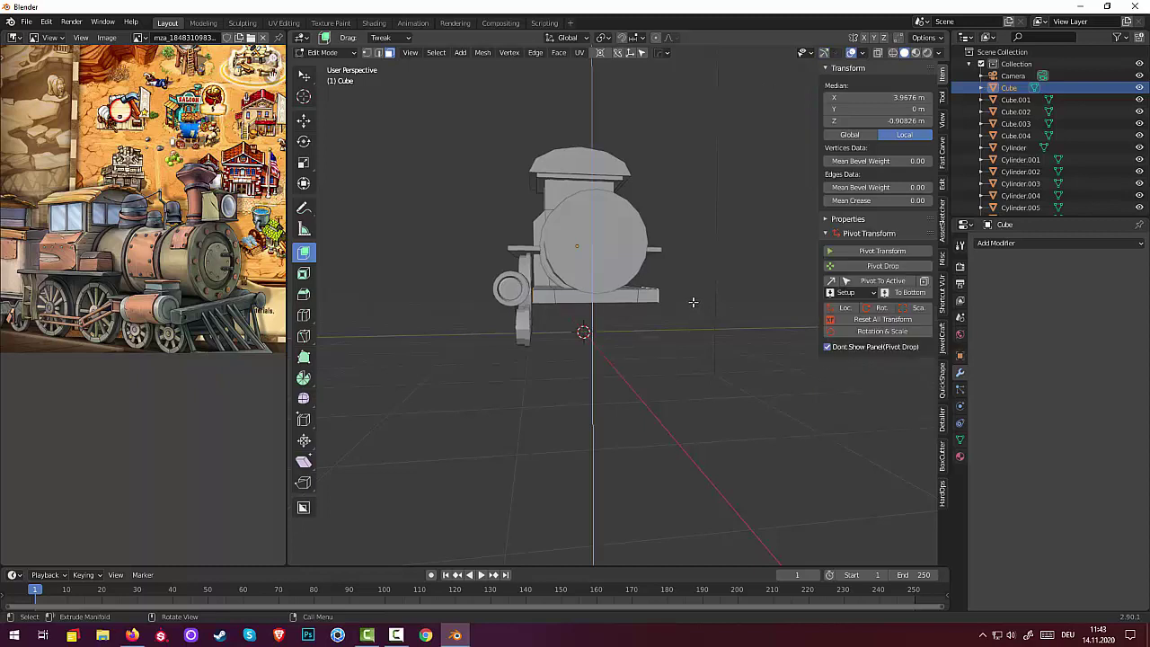
- Try moving and resizing the selected front face, cancelling both attempts
key("g")
key("z")
key("z")
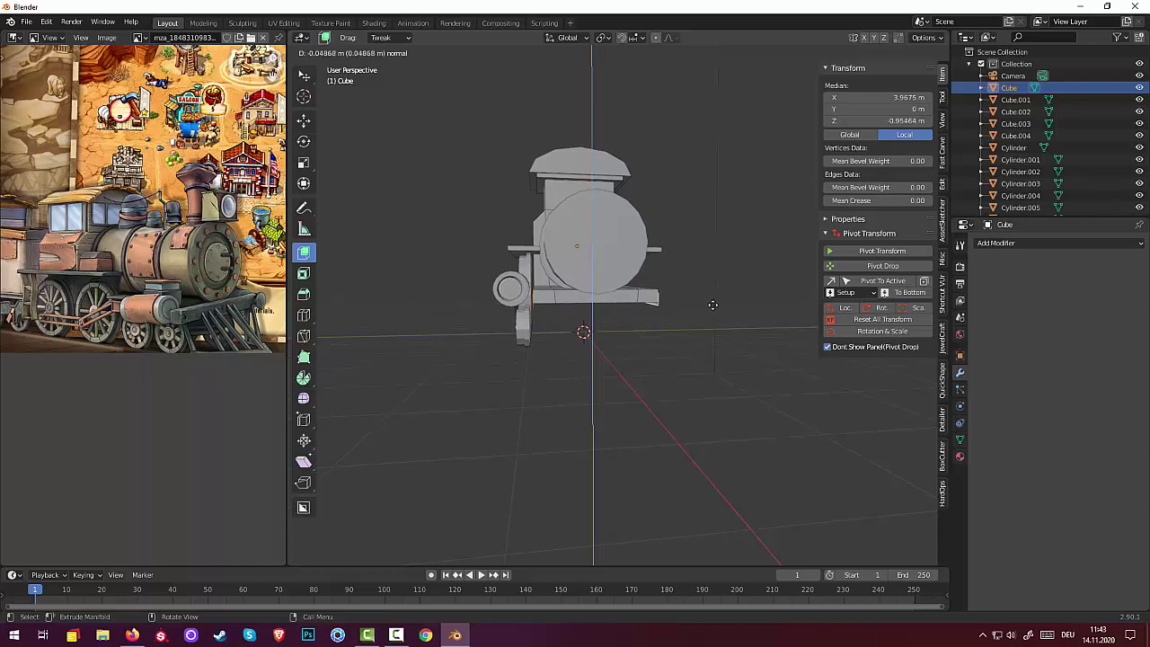
key("y")
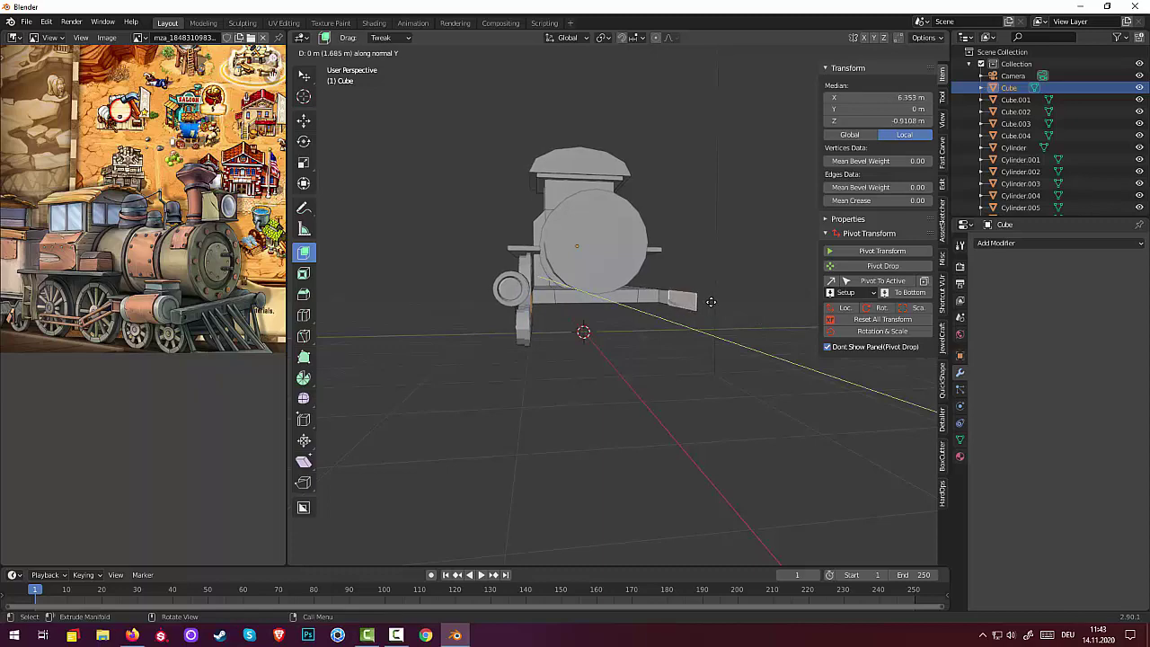
right_click(708, 305)
mouse_move(706, 318)
middle_mouse_down()
mouse_move(653, 335)
mouse_move(655, 372)
mouse_move(698, 403)
mouse_move(703, 390)
mouse_move(667, 393)
middle_mouse_up()
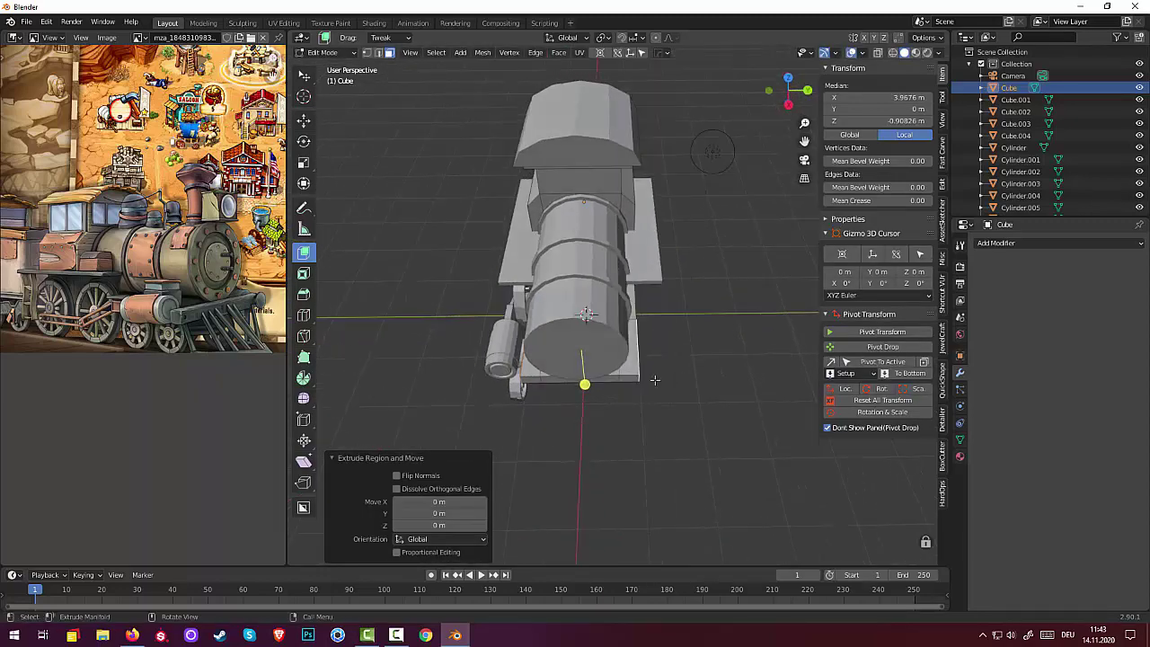
key("s")
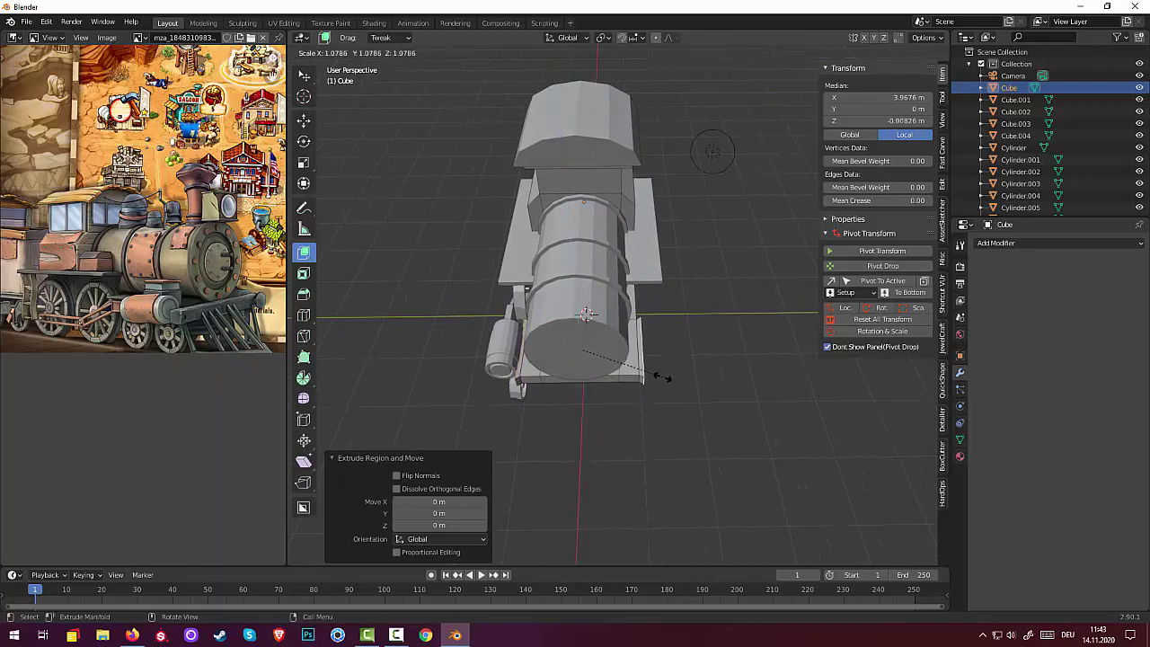
right_click(663, 377)
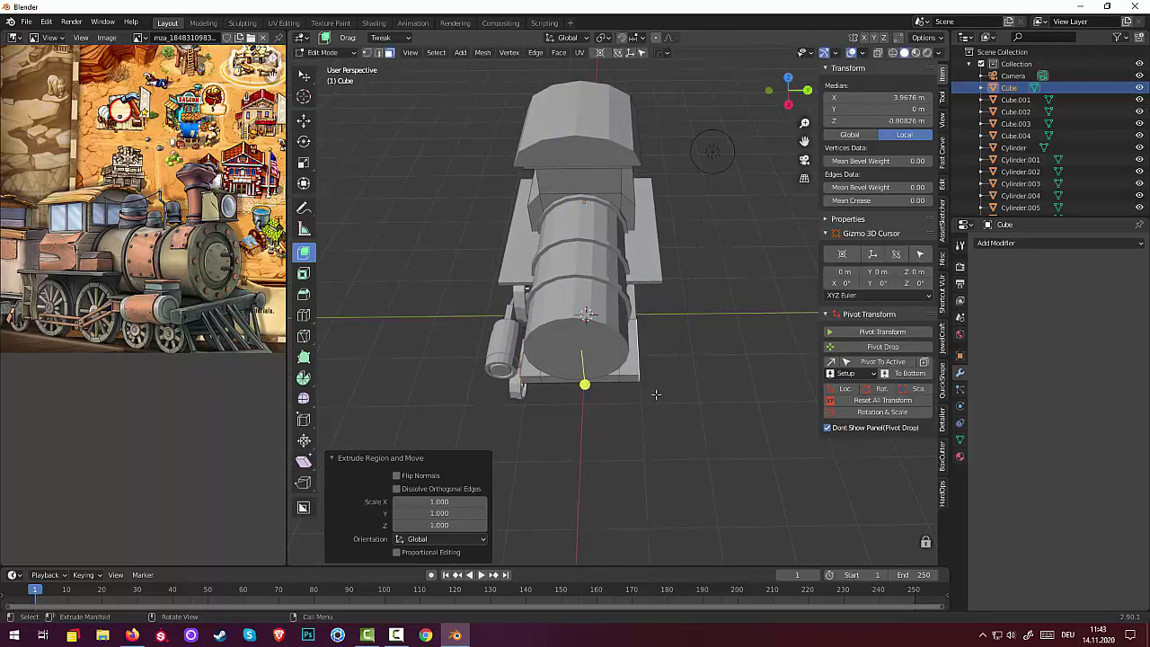
- Extrude the front faces along their normals and clear the selection
key("alt+e")
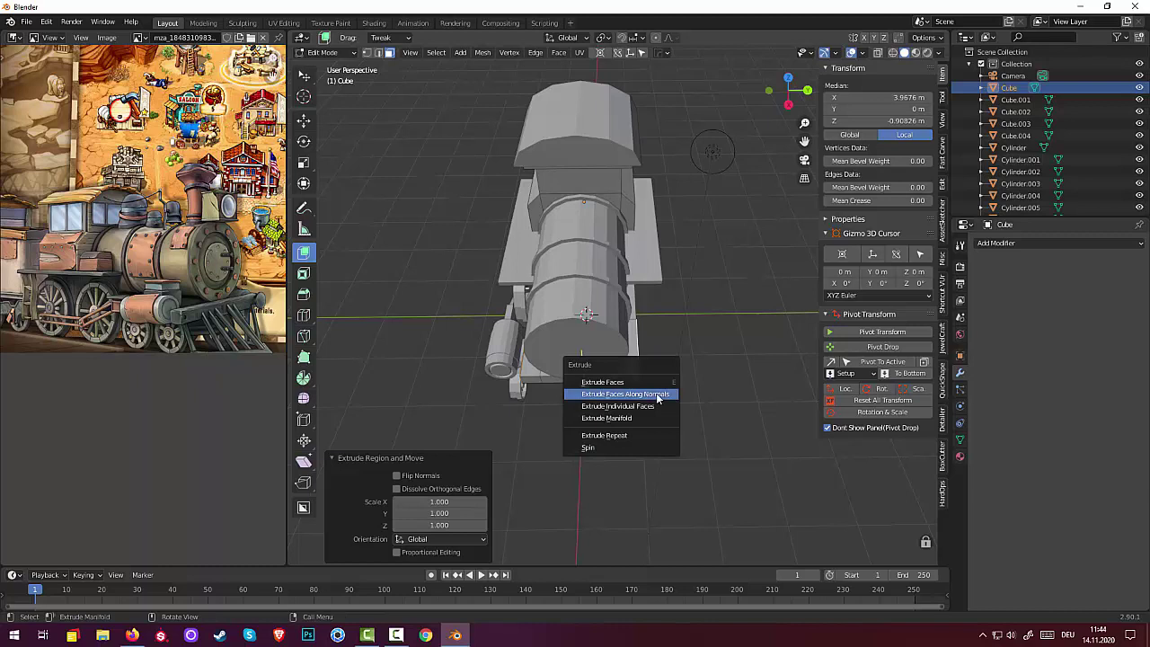
left_click(659, 398)
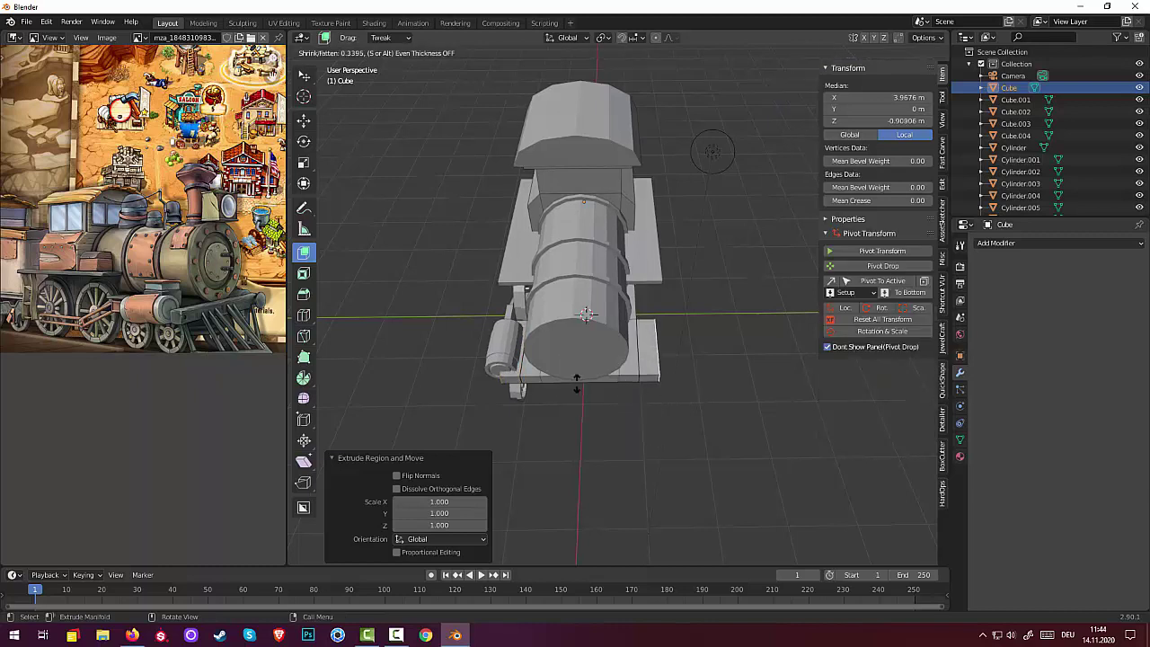
left_click(691, 392)
left_click(680, 423)
mouse_move(680, 423)
middle_mouse_down()
mouse_move(713, 351)
mouse_move(707, 336)
mouse_move(691, 363)
mouse_move(731, 416)
mouse_move(752, 416)
mouse_move(692, 399)
middle_mouse_up()
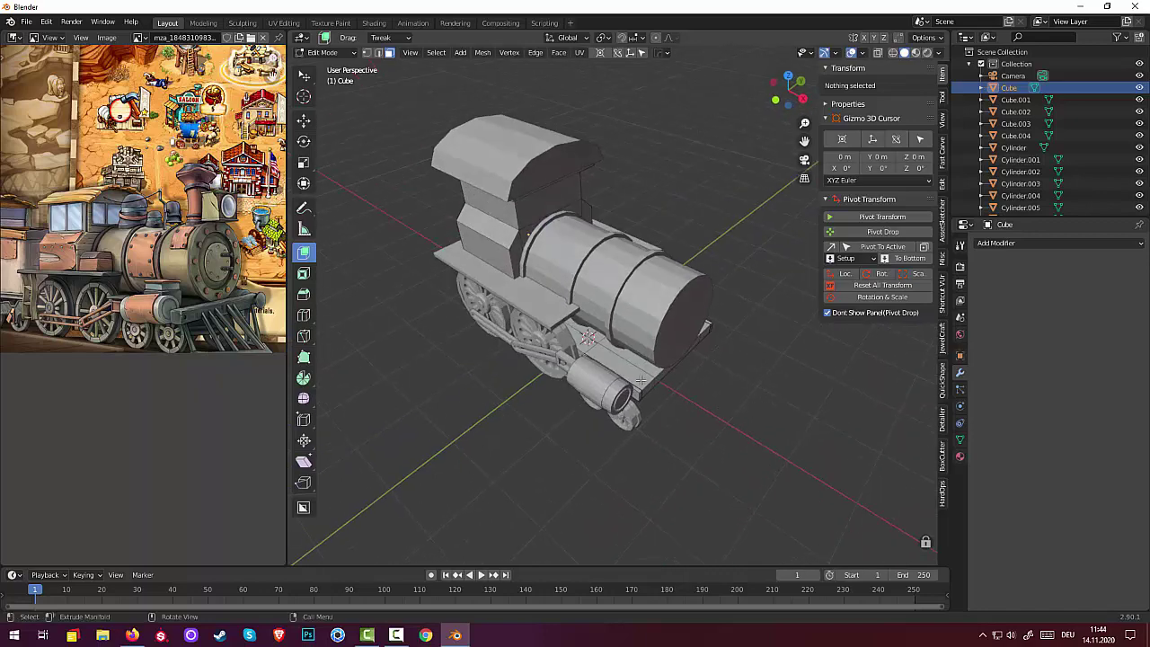
- Orbit to a straight side view of the locomotive and call up the Shift+A Add menu
mouse_move(529, 284)
middle_mouse_down()
mouse_move(571, 225)
mouse_move(596, 287)
mouse_move(645, 232)
mouse_move(594, 255)
middle_mouse_up()
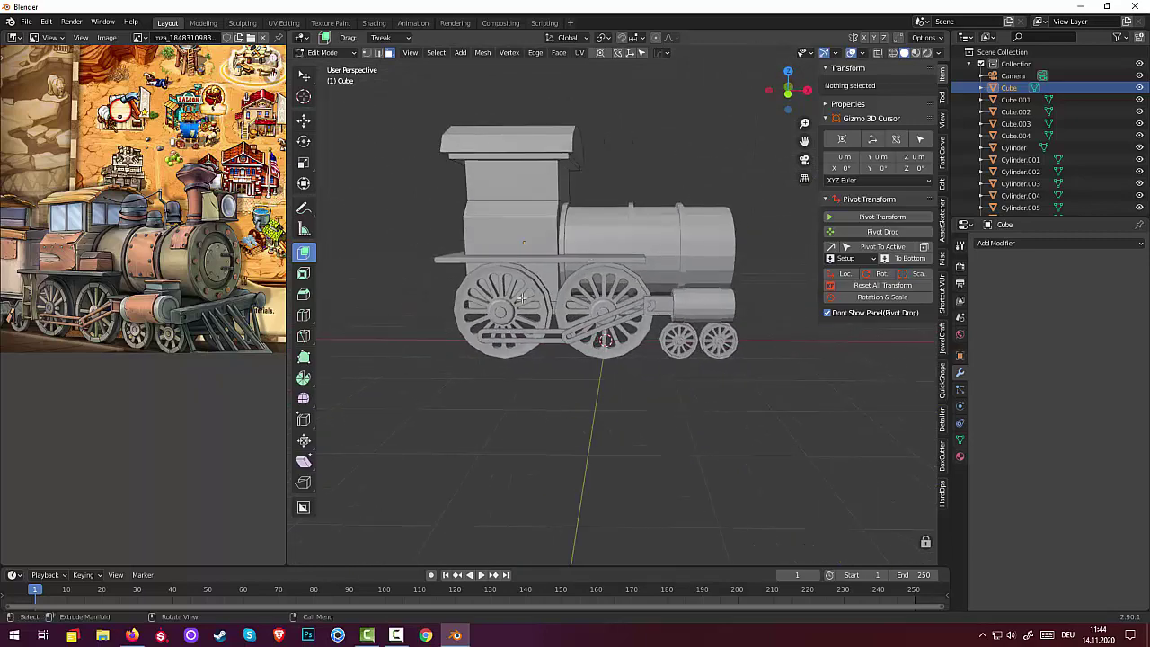
left_click(396, 636)
left_click(395, 636)
mouse_move(456, 477)
middle_mouse_down()
mouse_move(482, 431)
mouse_move(504, 450)
mouse_move(492, 477)
middle_mouse_up()
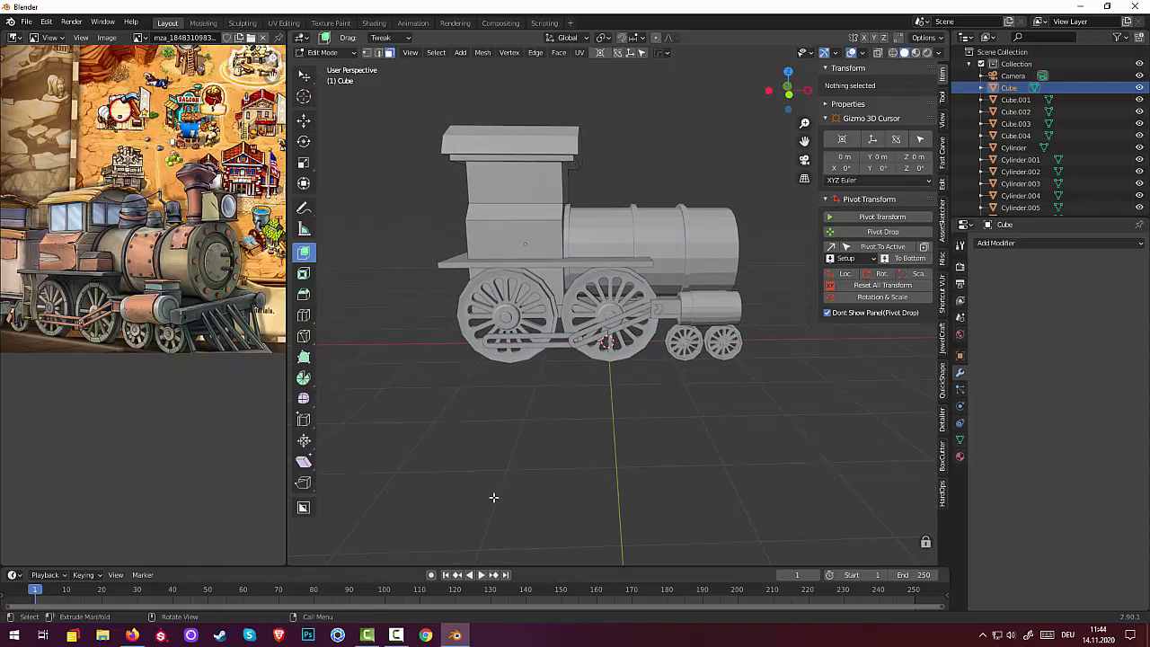
key("shift+a")
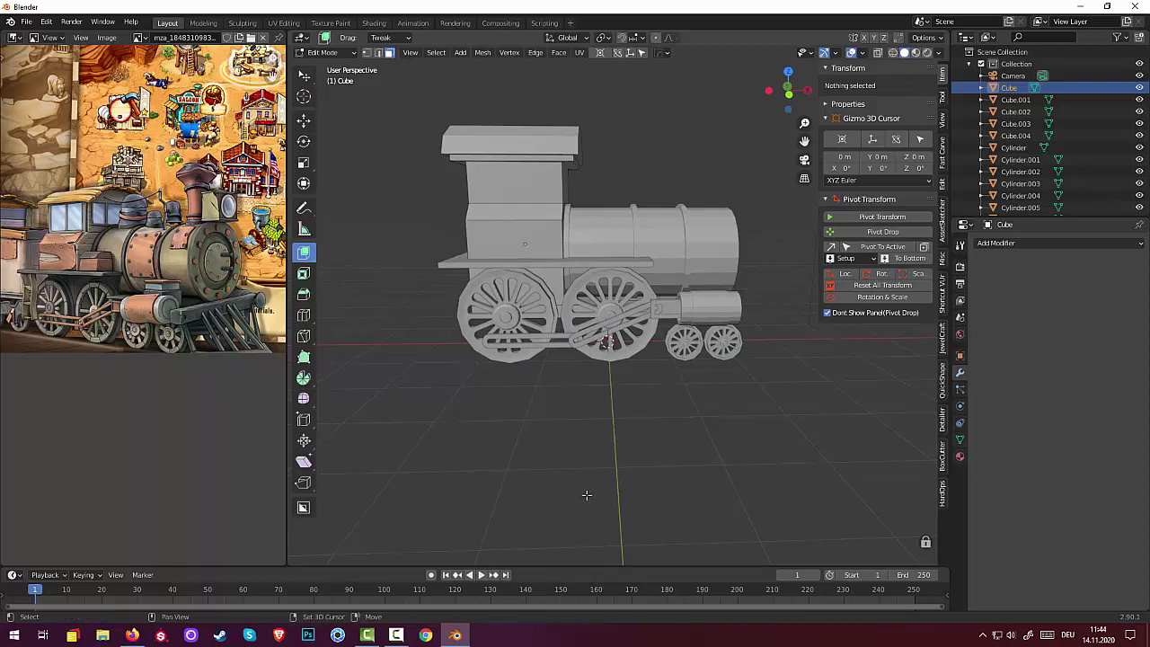
key("shift+a")
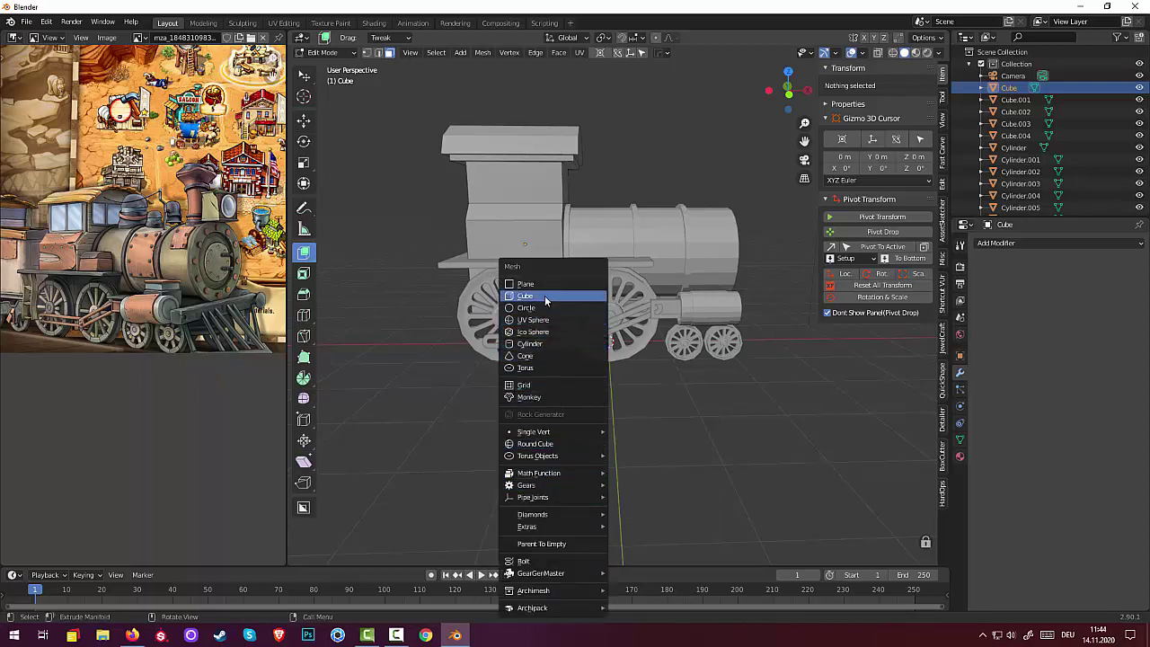
mouse_move(542, 573)
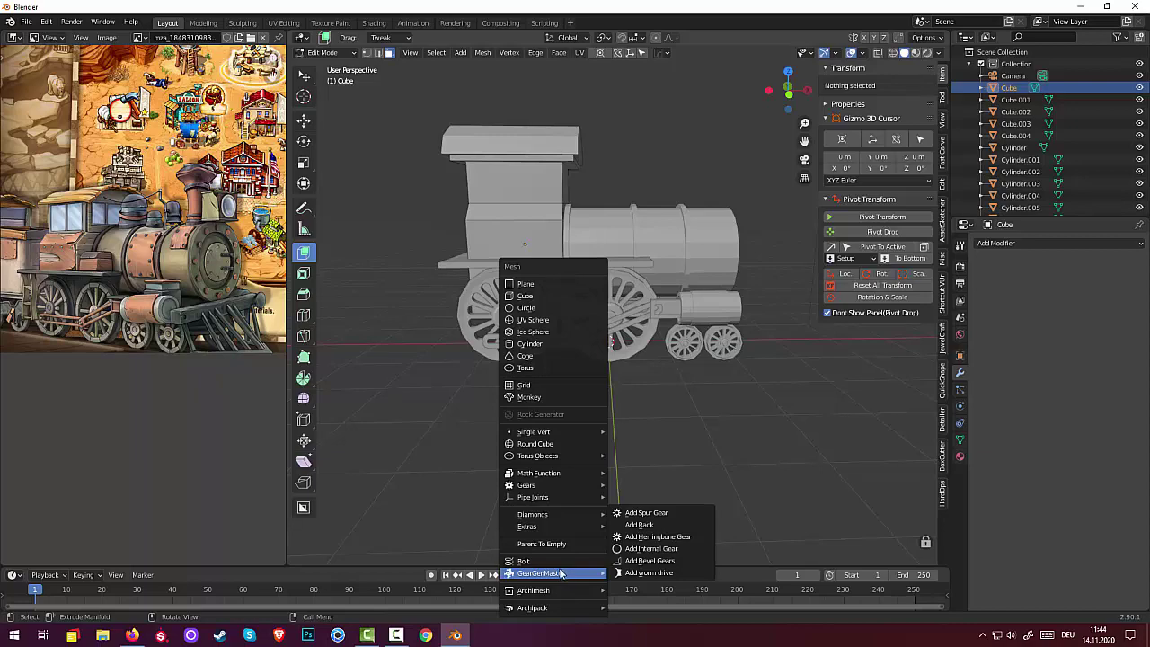
- Add a Bolt mesh, first trying a PHILLIPS bit and CAP head with 5.5 m flat distance
left_click(557, 561)
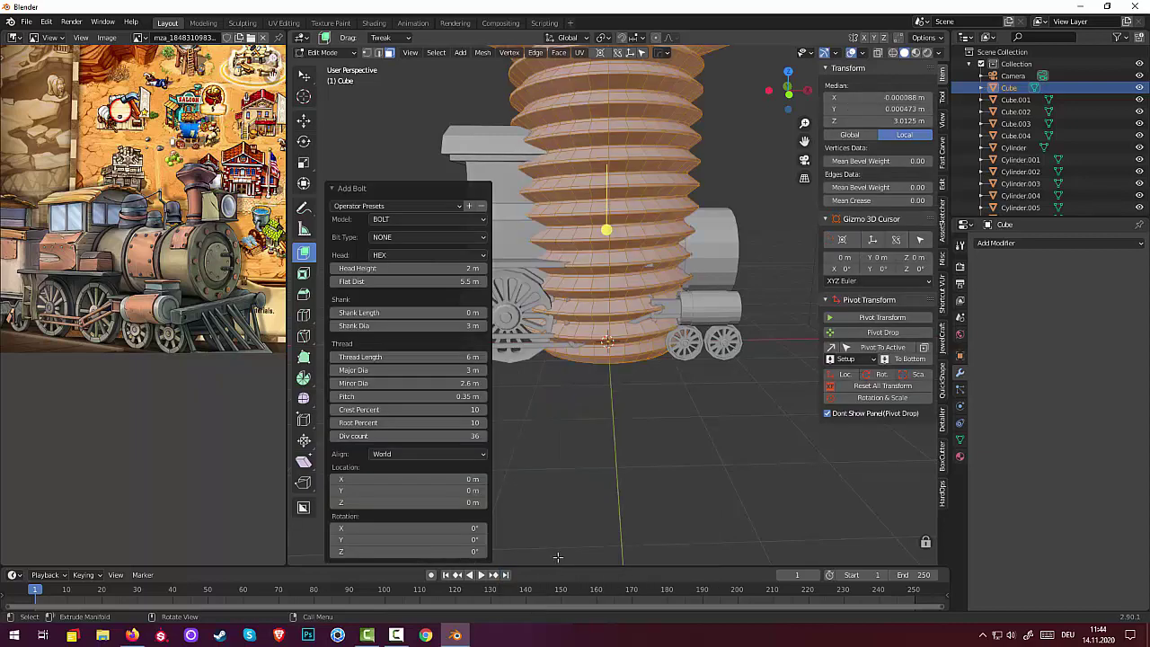
scroll(602, 446, "down", 3)
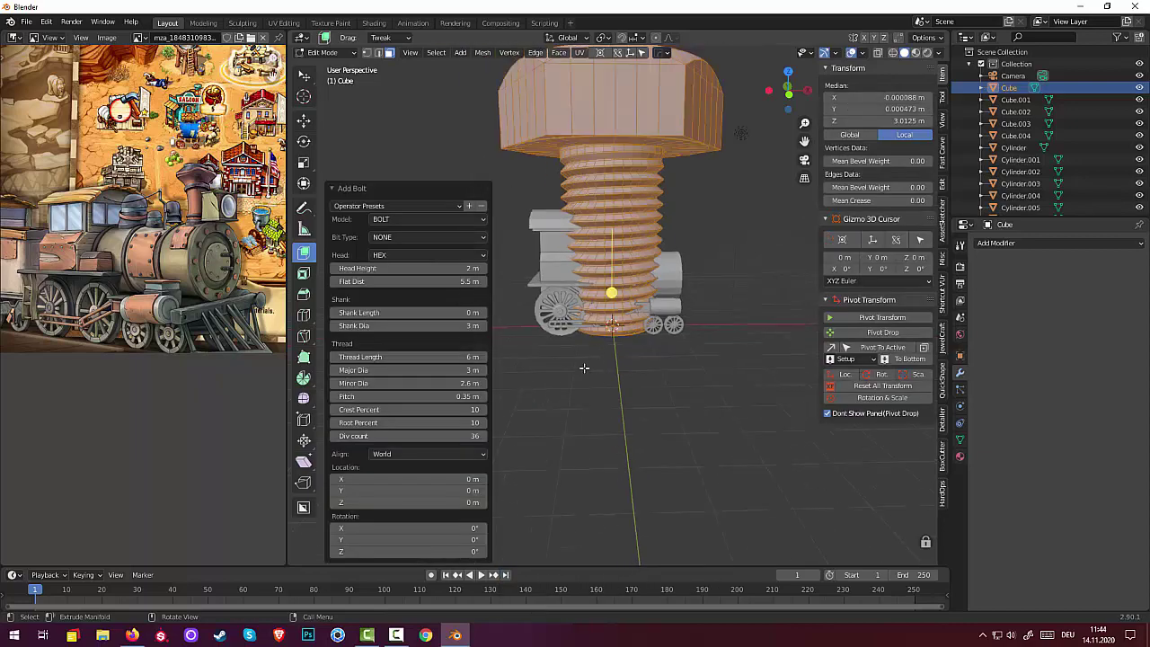
middle_click_drag(584, 368, 595, 409)
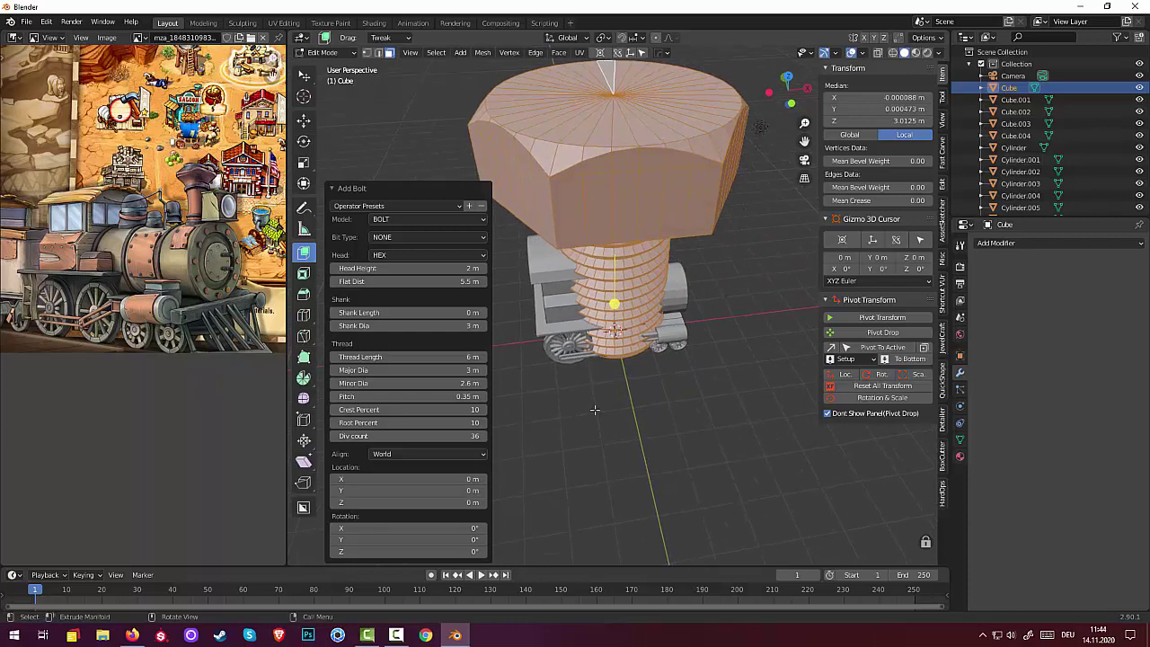
left_click(392, 219)
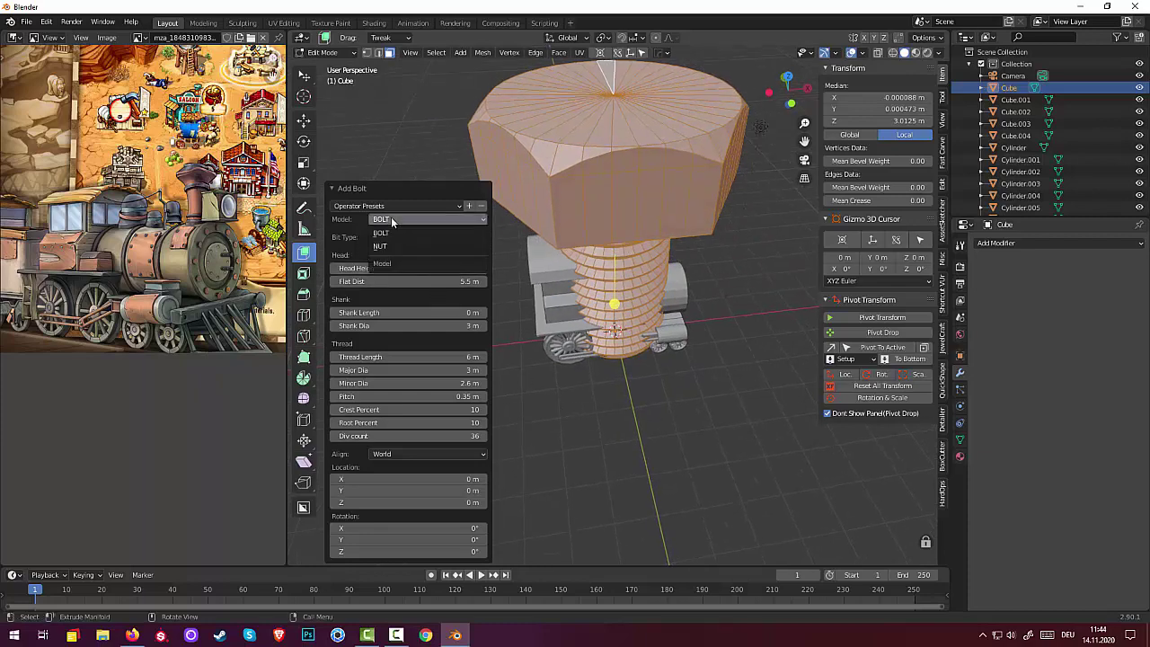
left_click(392, 221)
left_click(393, 237)
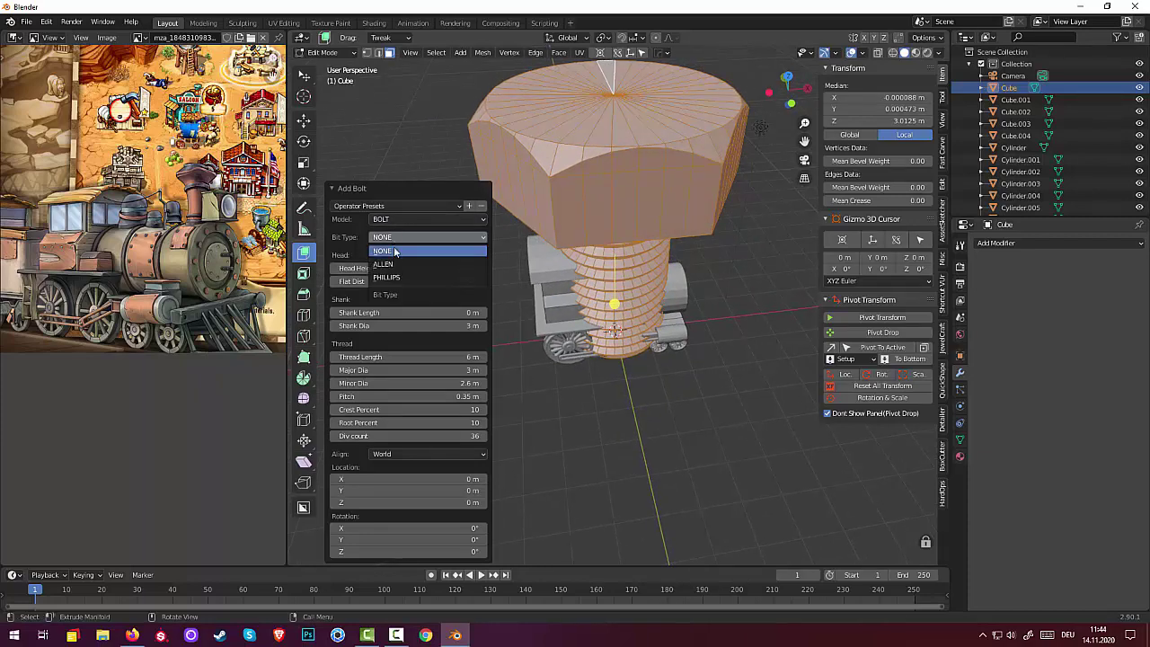
left_click(399, 280)
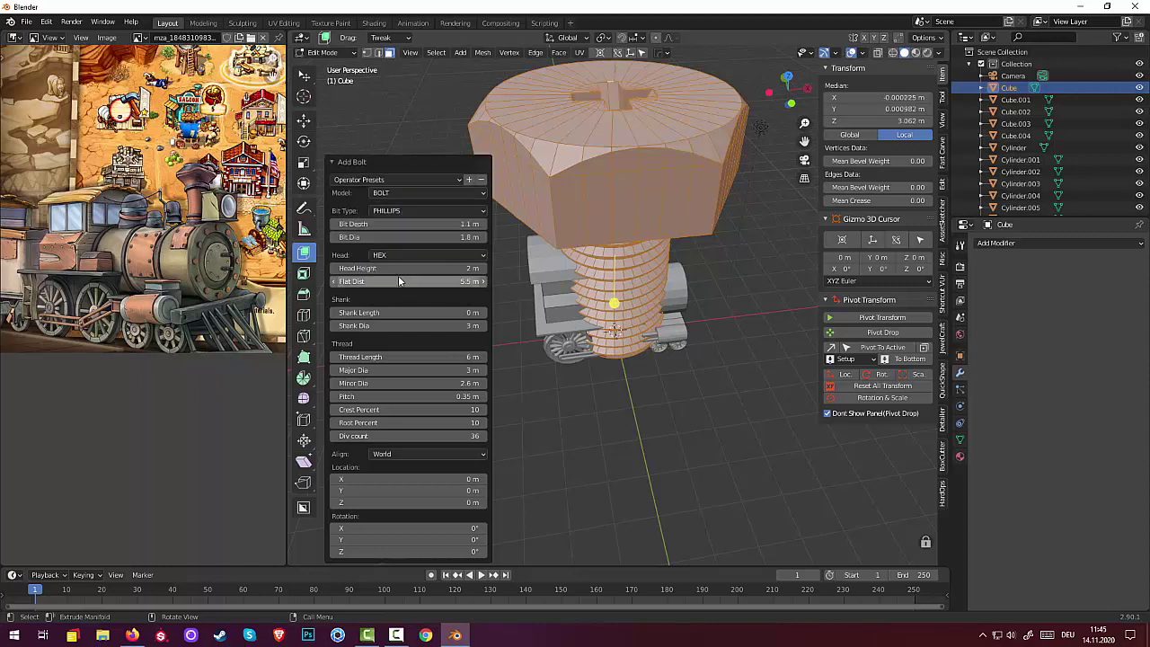
left_click(399, 281)
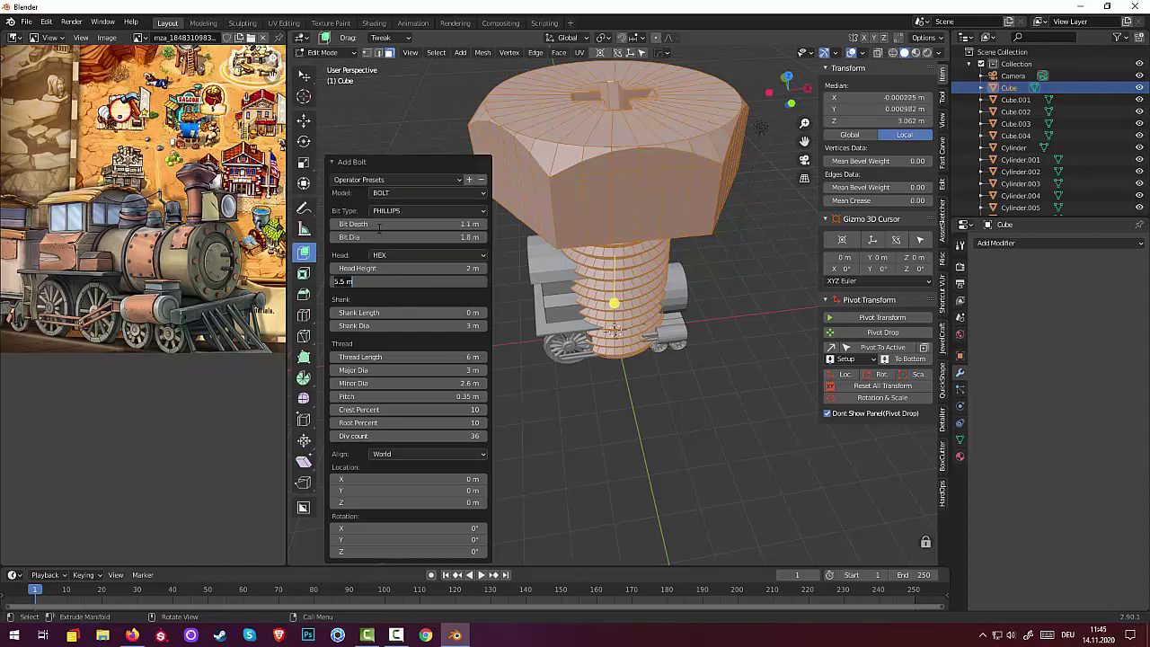
key("Return")
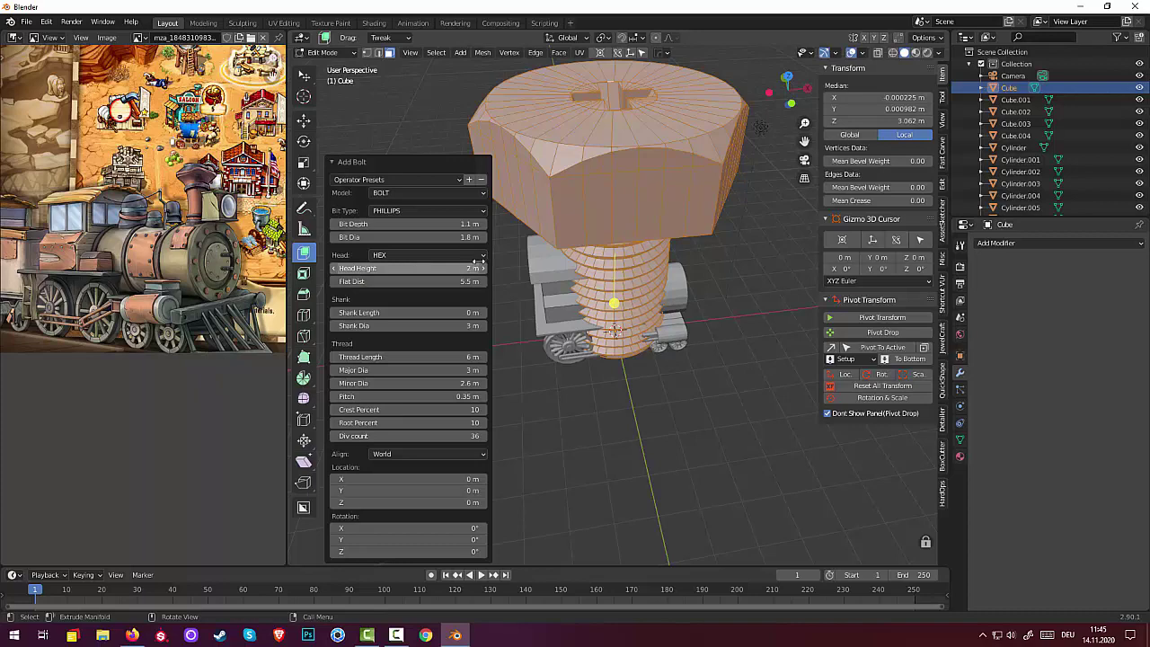
left_click(478, 256)
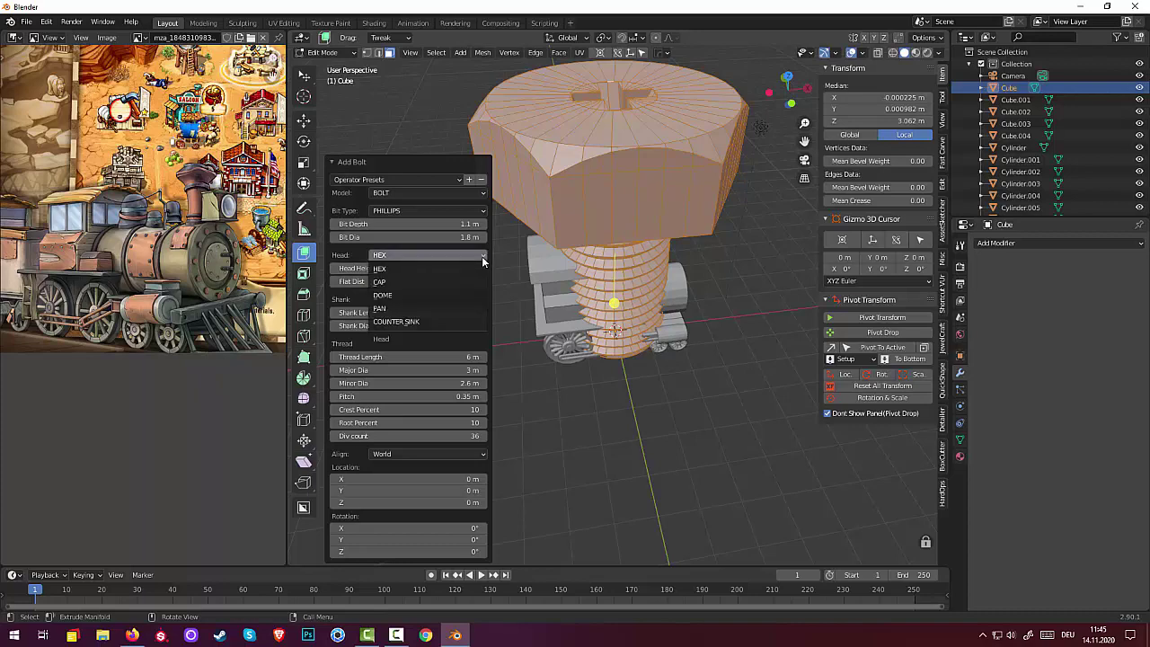
left_click(396, 283)
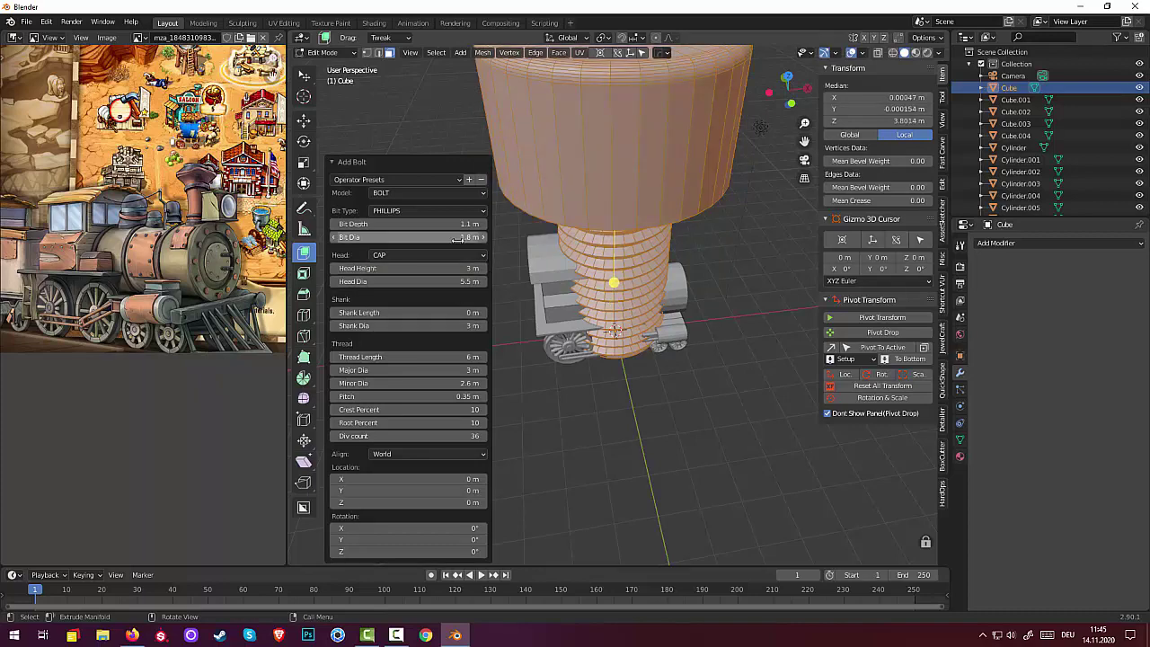
- Switch the bolt to bit type NONE and a DOME head
scroll(619, 283, "down", 3)
scroll(618, 283, "down", 2)
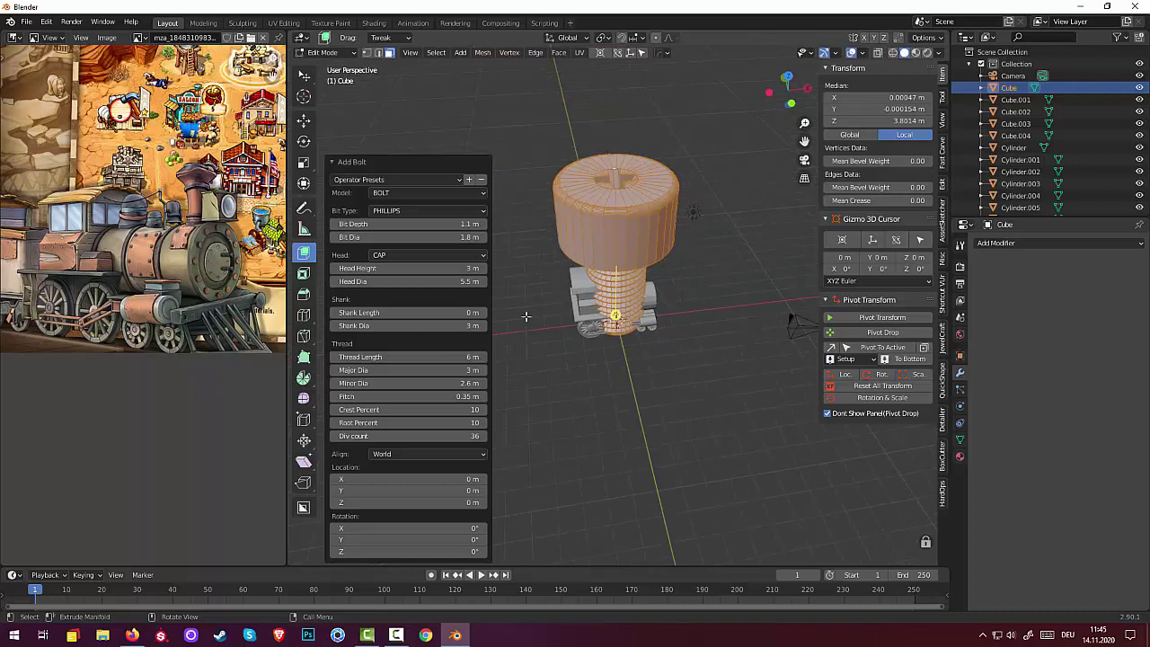
left_click(484, 211)
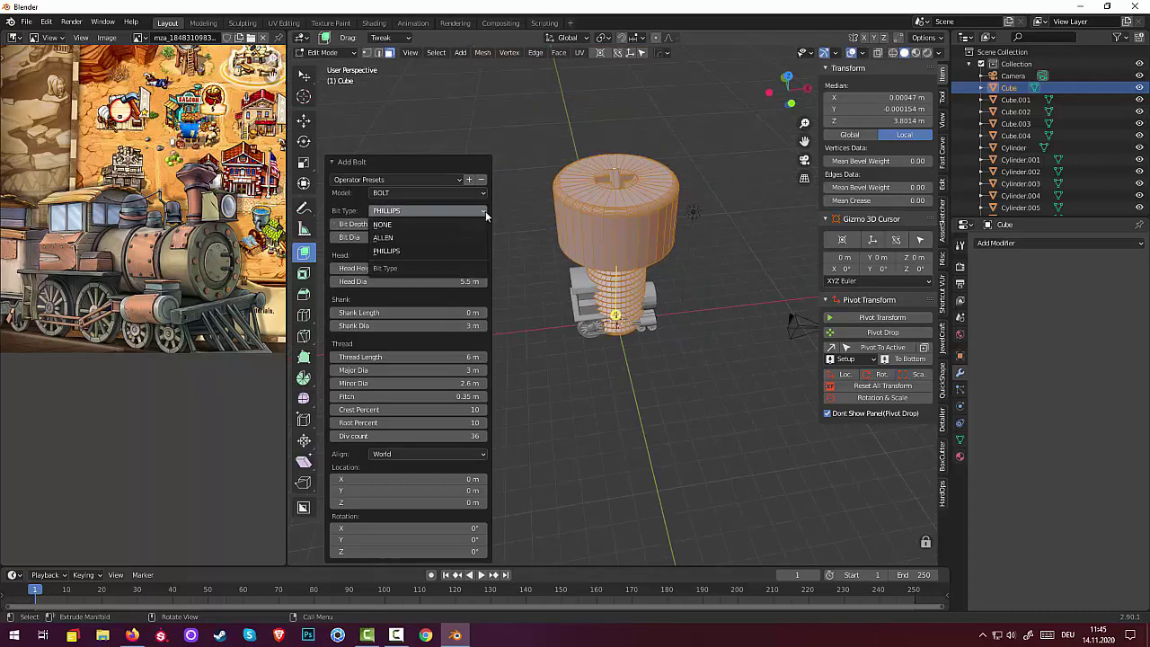
left_click(399, 237)
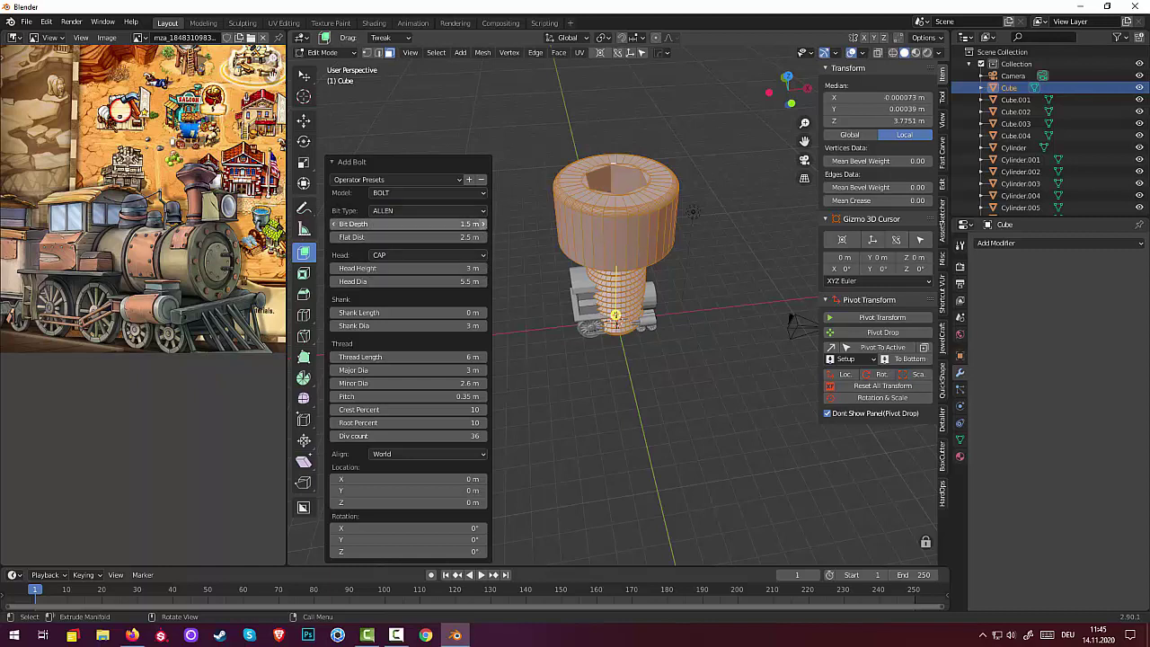
left_click(474, 212)
left_click(394, 228)
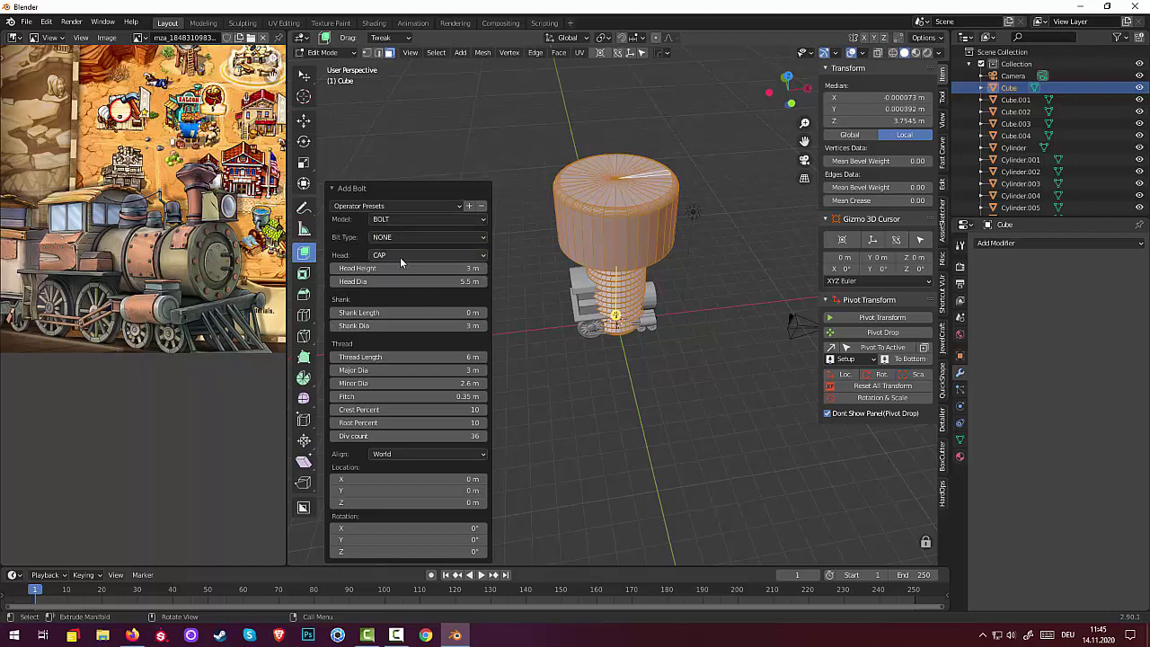
left_click(401, 256)
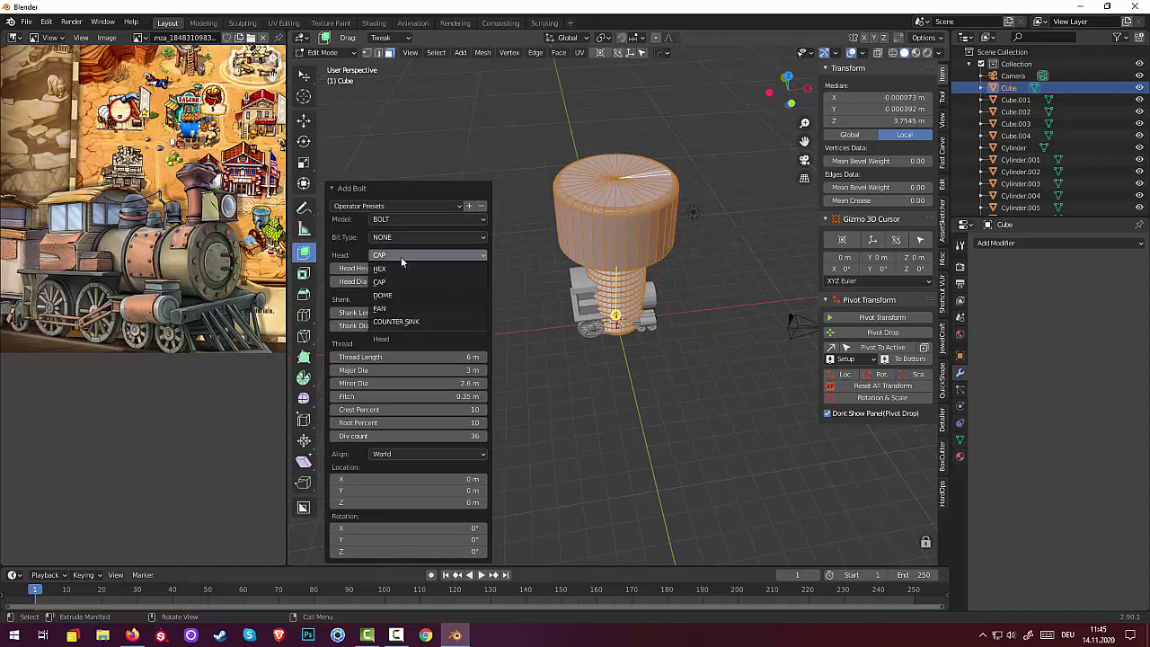
left_click(396, 293)
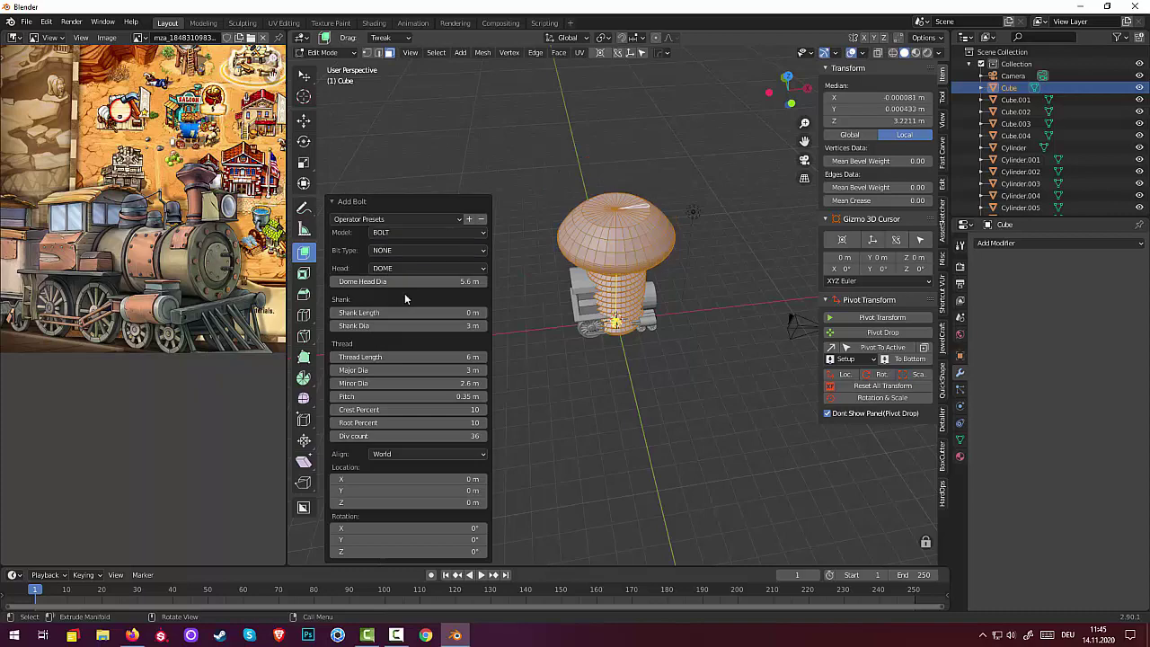
- Lower the thread's minor diameter to 2.9 m and set thread length to 3.5 m
mouse_move(541, 319)
middle_mouse_down()
mouse_move(509, 351)
mouse_move(533, 299)
middle_mouse_up()
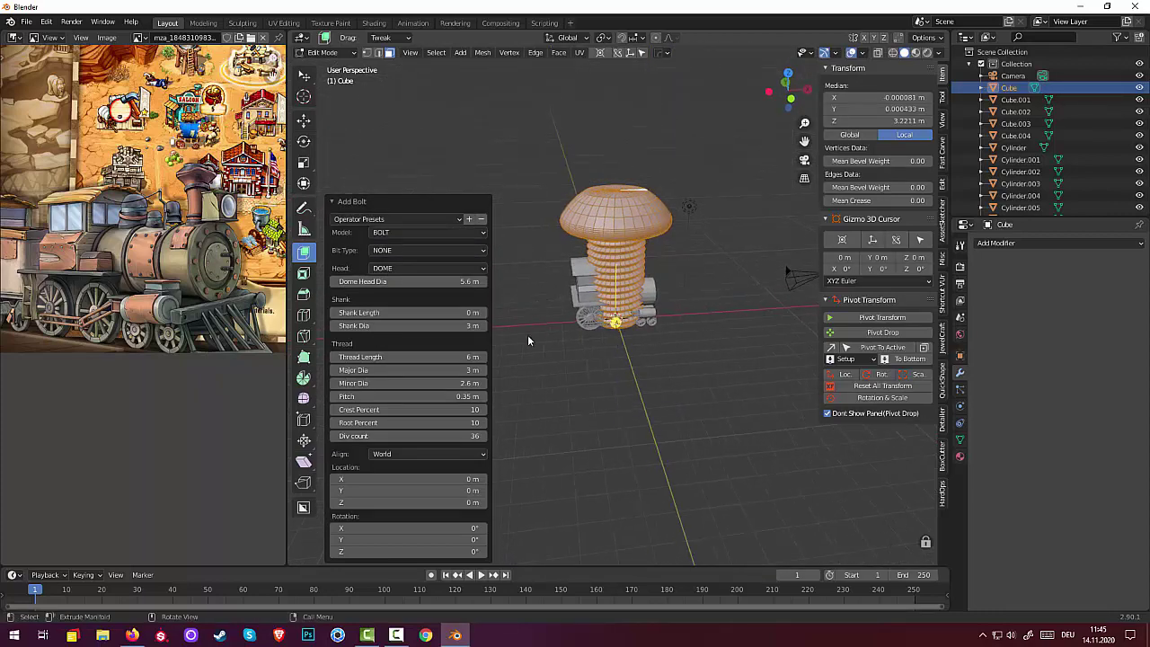
mouse_move(413, 382)
left_mouse_down()
mouse_move(386, 383)
mouse_move(432, 383)
mouse_move(419, 357)
mouse_move(397, 357)
left_mouse_up()
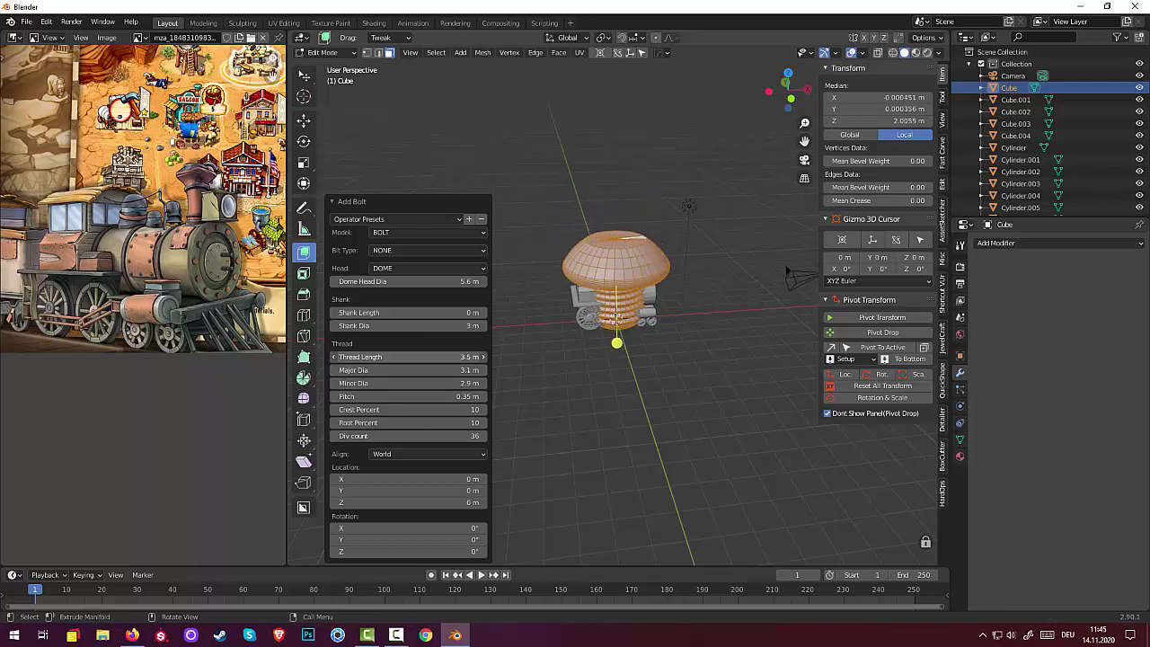
left_click(397, 357)
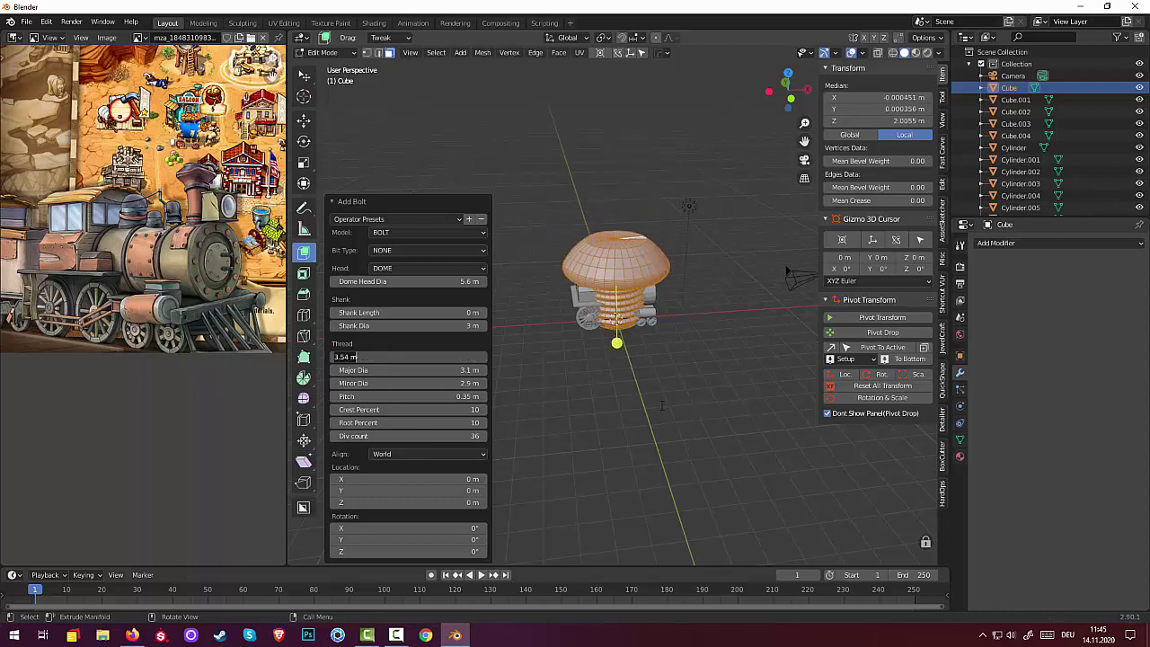
key("Return")
- Return to Object Mode, try rotating the bolt 90° on X, then undo it
left_click(348, 55)
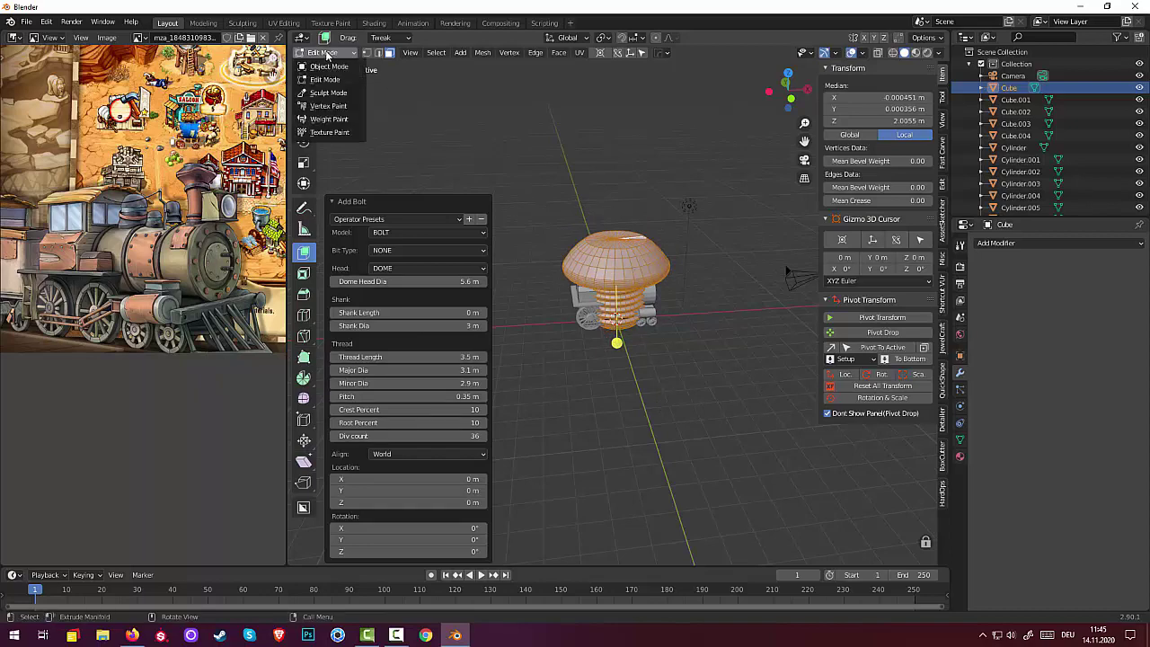
left_click(326, 68)
mouse_move(648, 269)
middle_mouse_down()
mouse_move(508, 251)
mouse_move(520, 239)
mouse_move(645, 274)
middle_mouse_up()
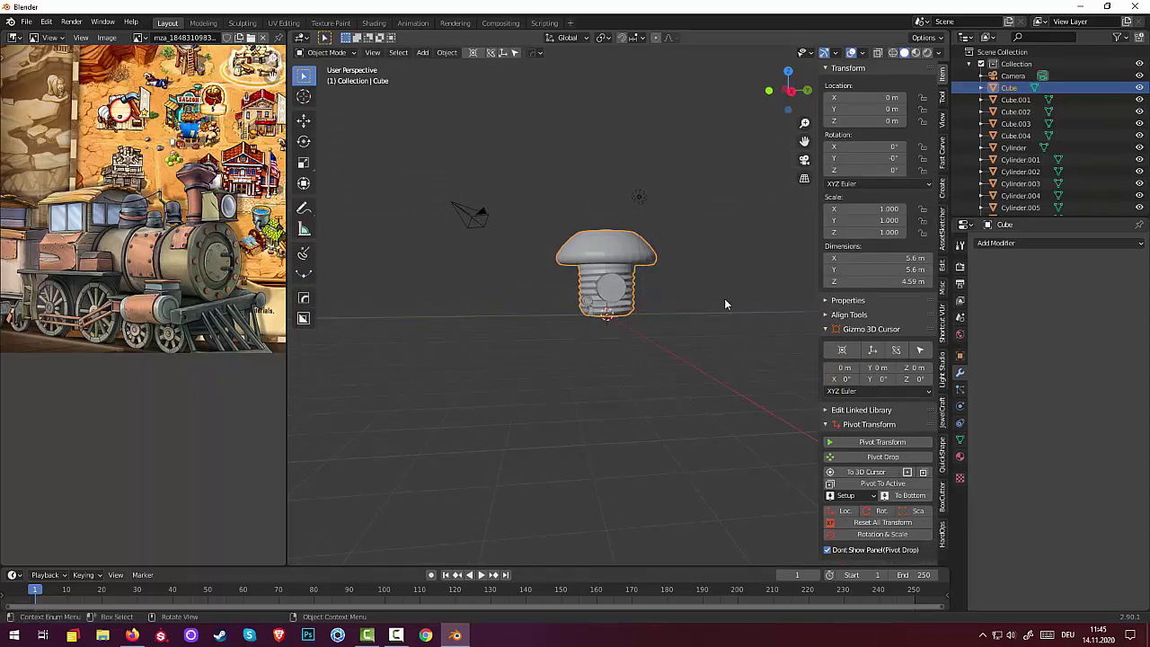
key("r")
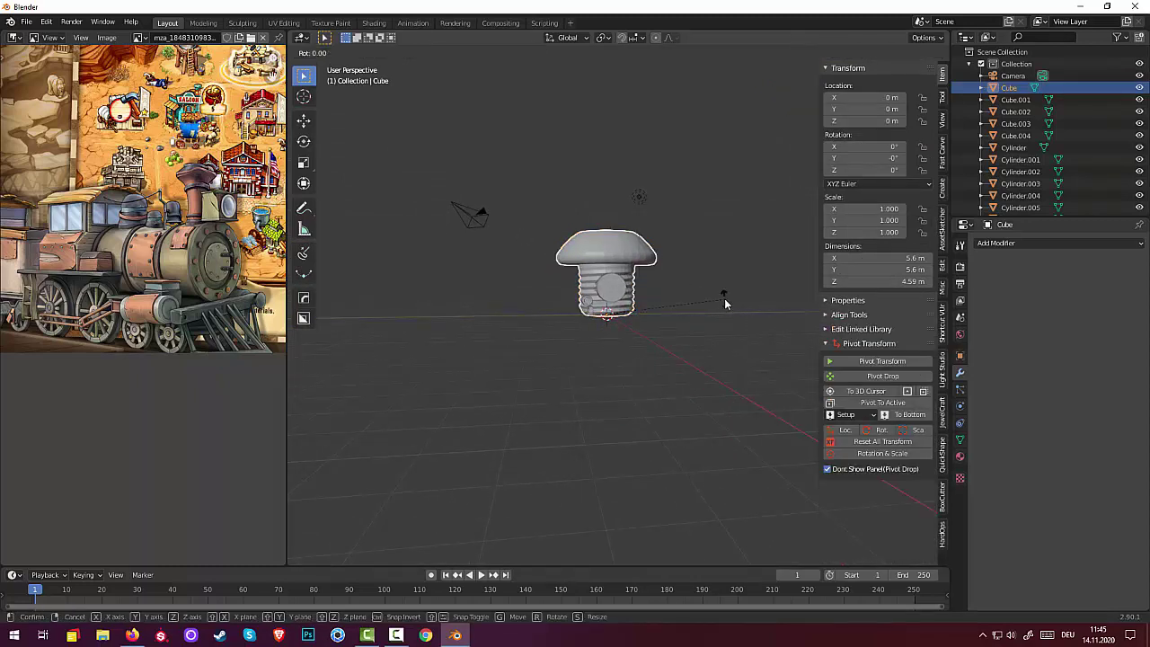
type("x")
type("90")
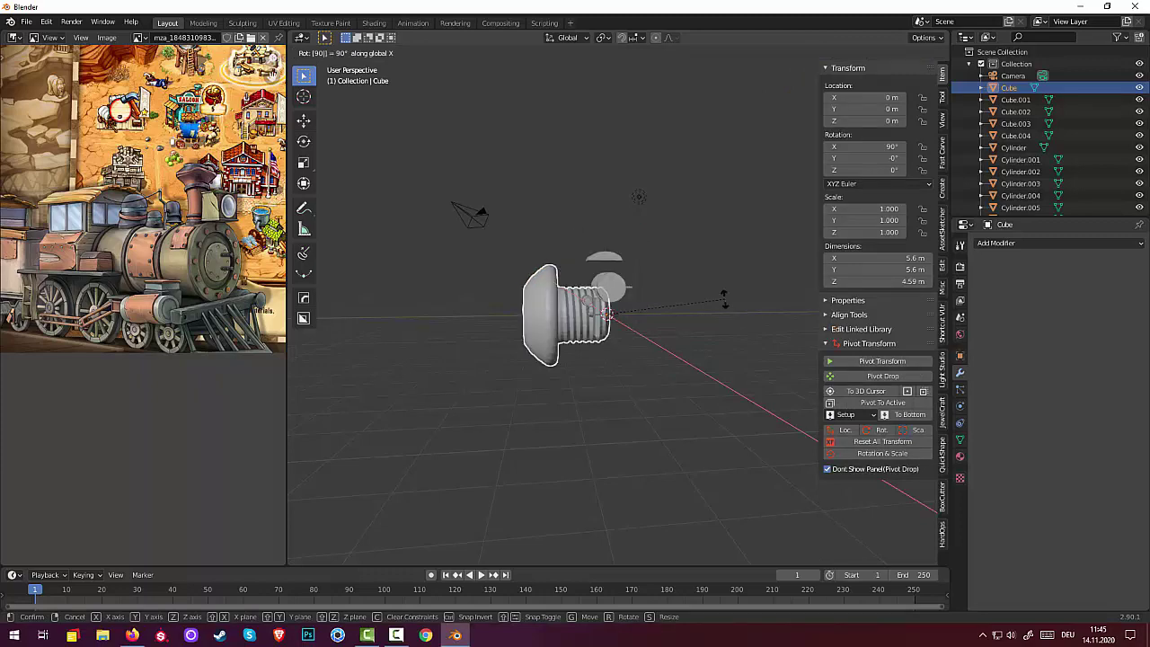
key("Return")
mouse_move(724, 296)
middle_mouse_down()
mouse_move(305, 333)
mouse_move(894, 325)
middle_mouse_up()
key("ctrl+z")
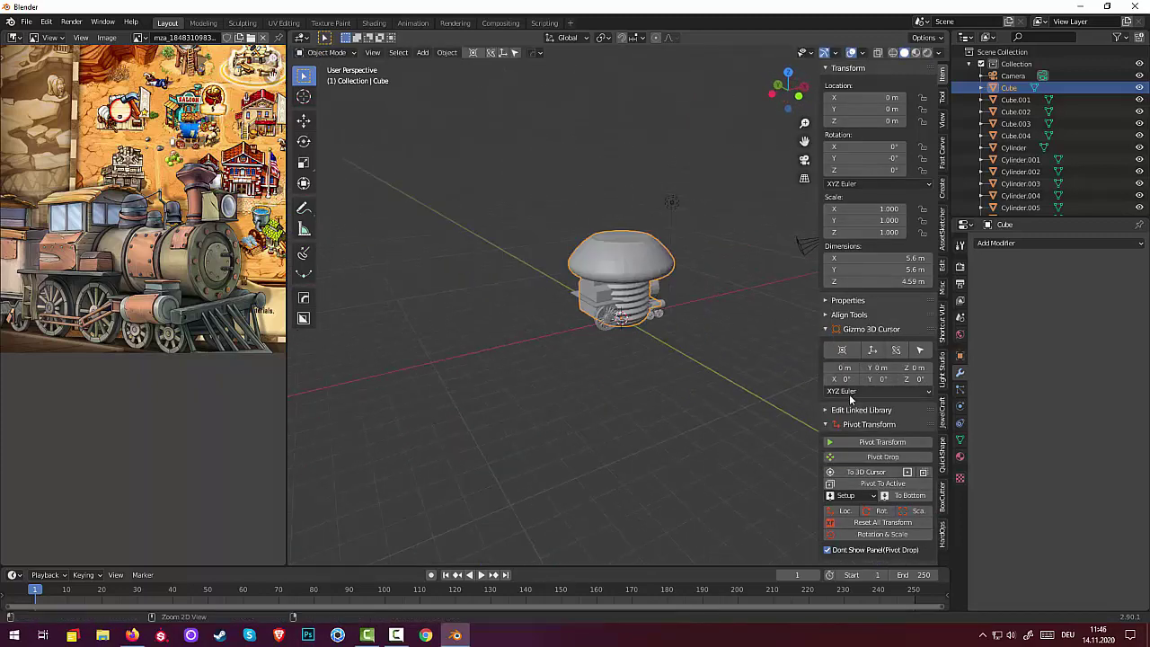
- Separate the bolt by selection into its own object and select Cube.005 in Object Mode
key("Tab")
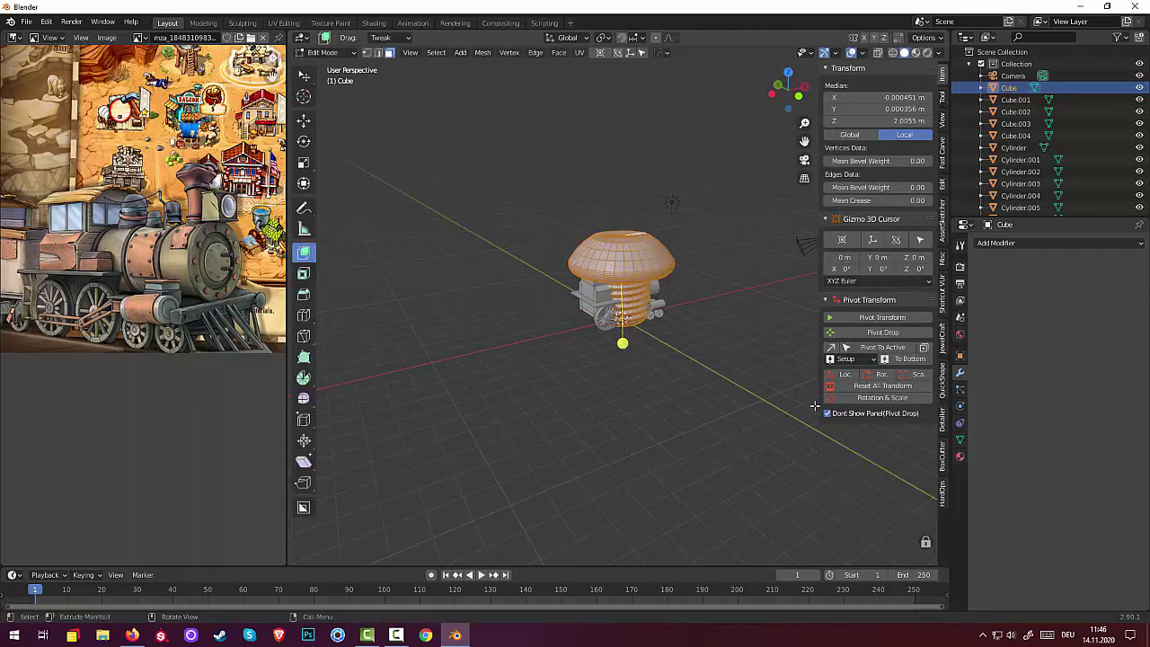
key("p")
left_click(812, 403)
middle_click_drag(796, 404, 352, 168)
left_click(337, 52)
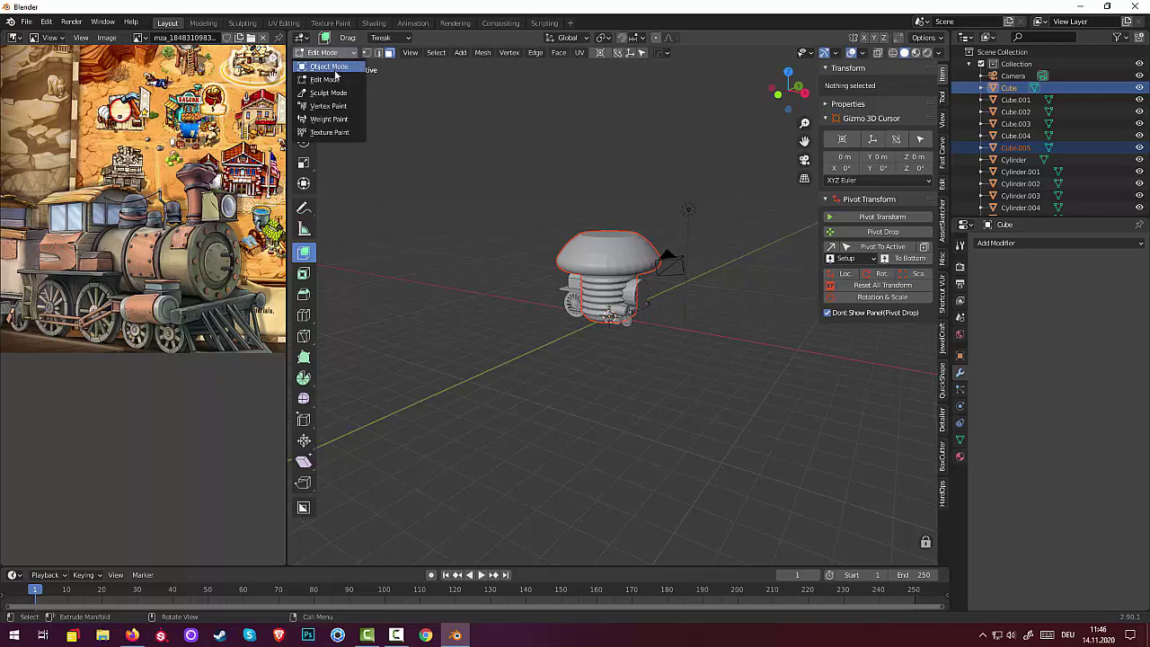
left_click(333, 64)
left_click(604, 259)
middle_click_drag(604, 258, 557, 255)
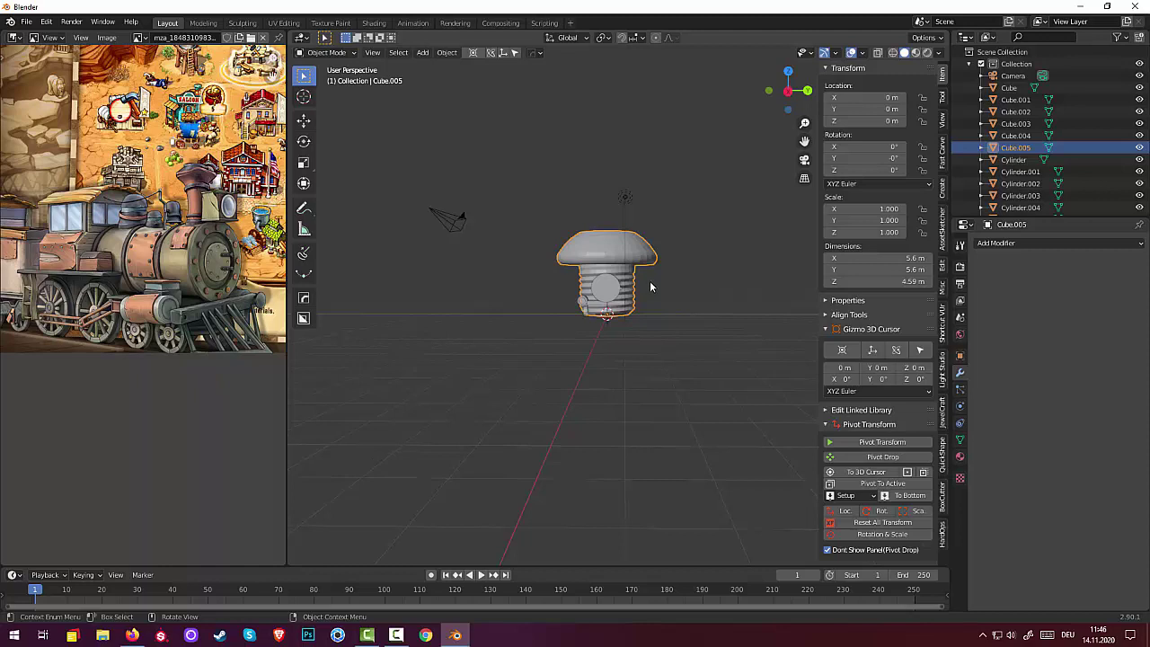
- Rotate the bolt 90° around X and scale it down to about 0.062
key("r")
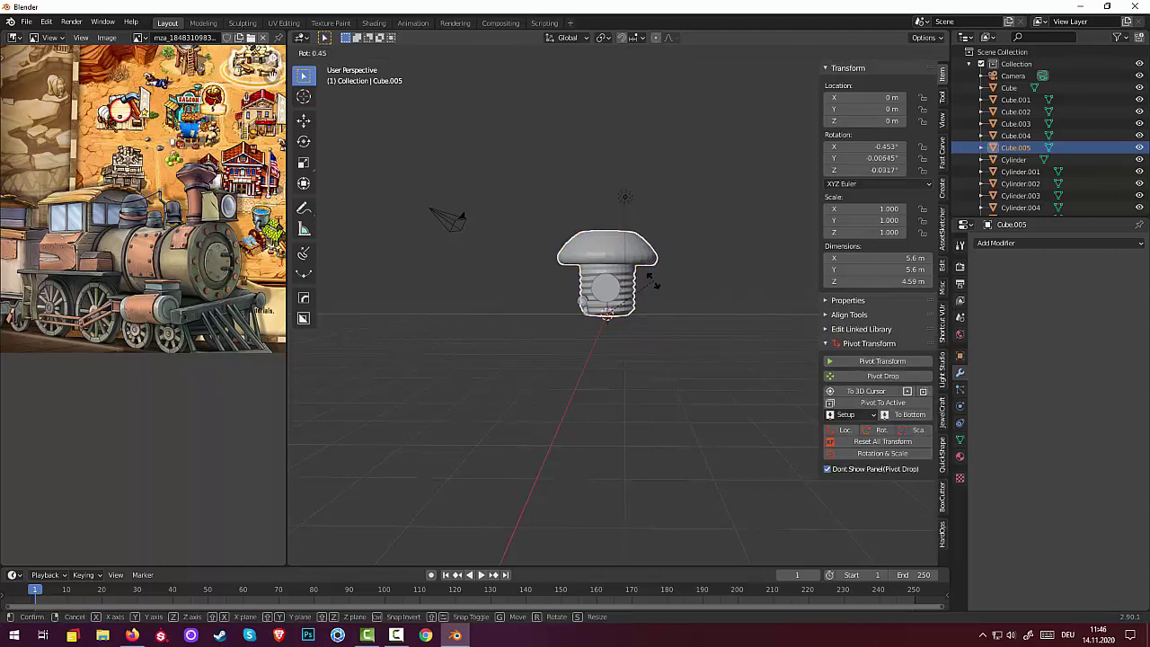
key("x")
key("9")
key("0")
key("Return")
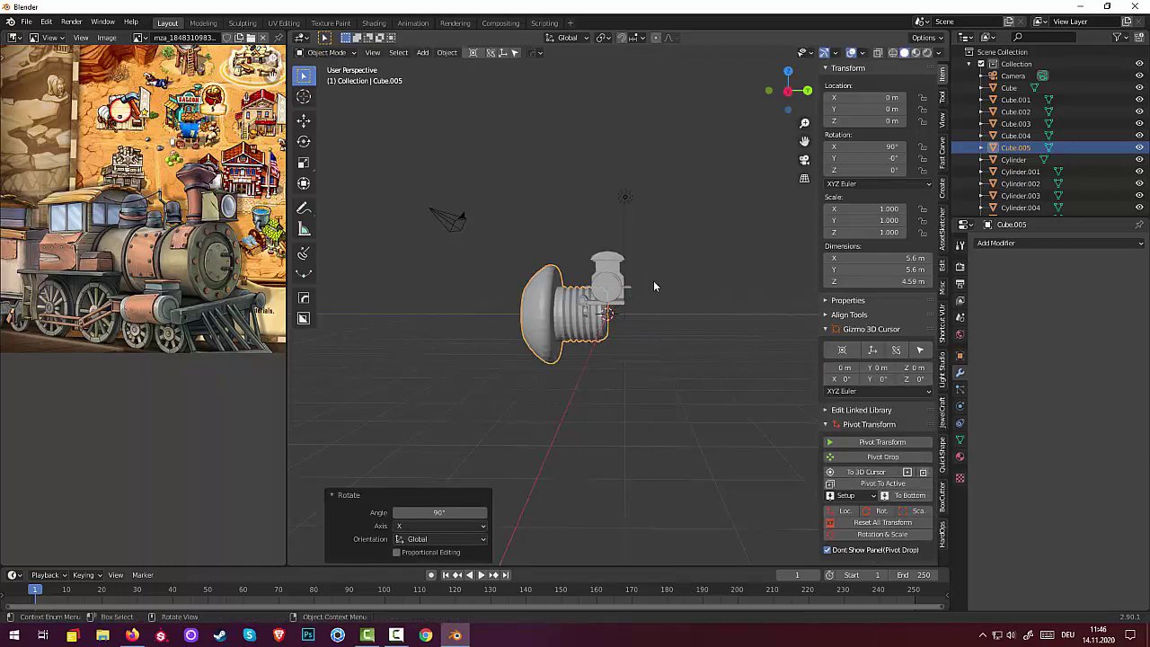
middle_click_drag(654, 285, 781, 302)
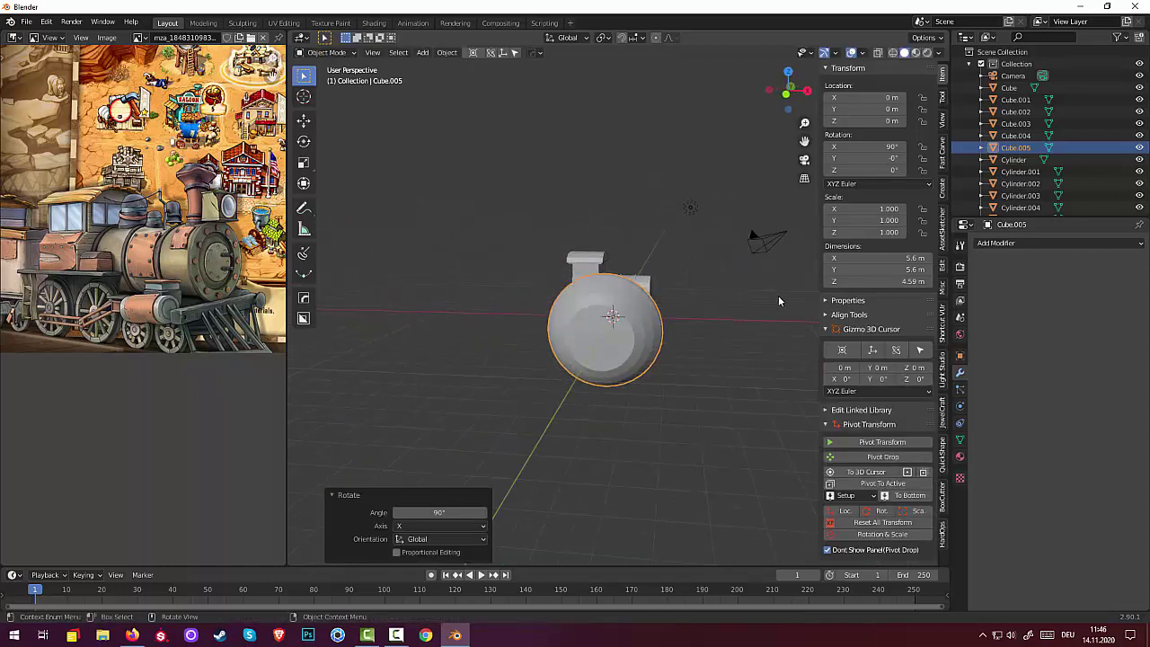
key("s")
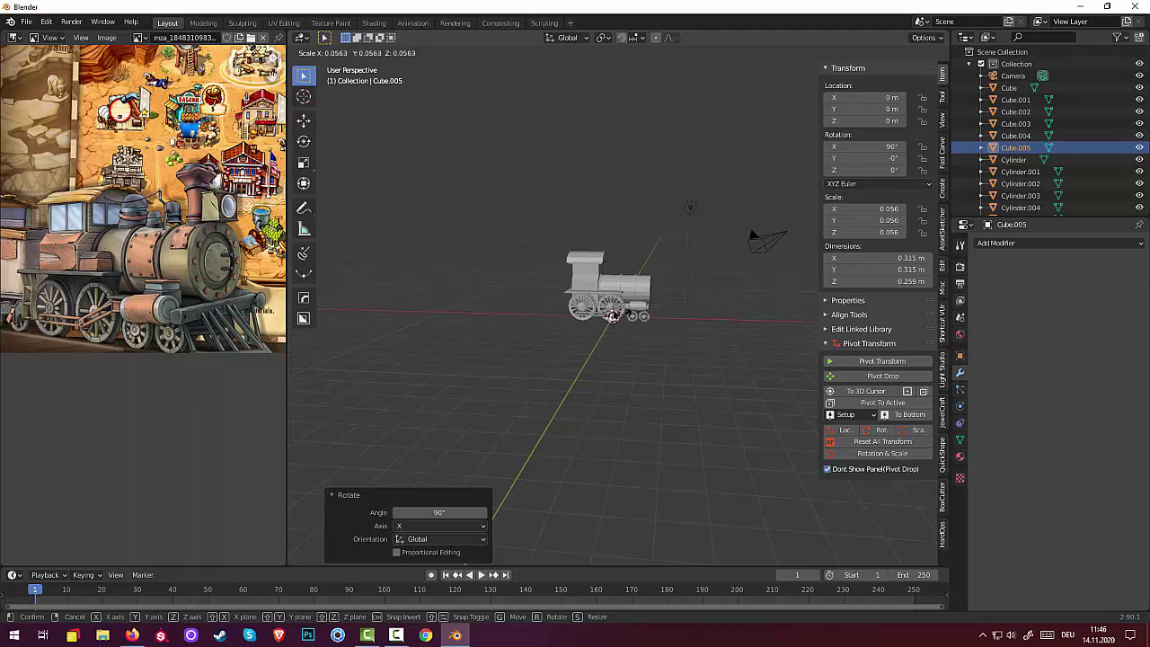
left_click(620, 314)
- Move the bolt along Y, then in right view place it beside the wheel
mouse_move(624, 314)
middle_mouse_down()
mouse_move(585, 340)
mouse_move(551, 334)
middle_mouse_up()
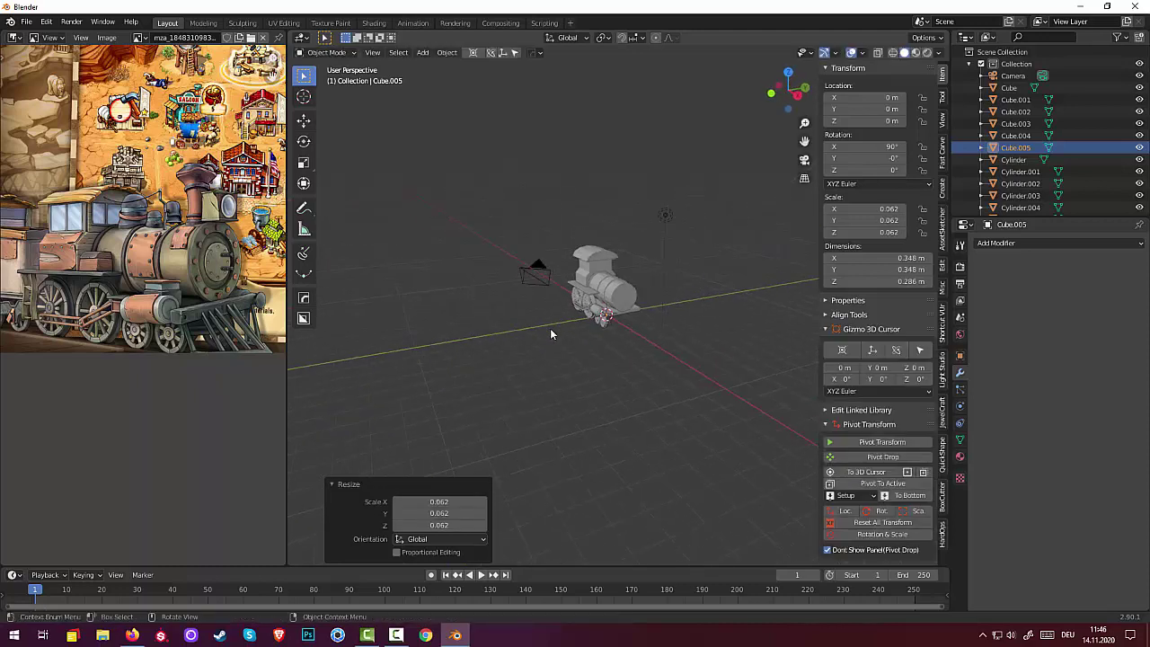
key("g")
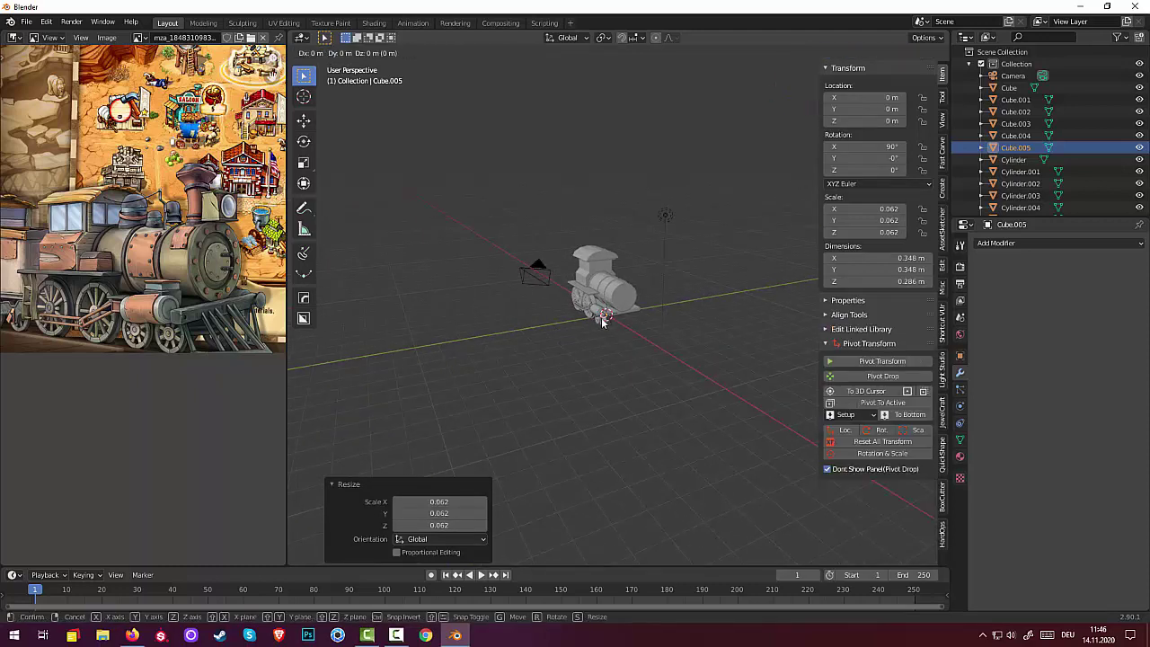
key("y")
left_click(585, 330)
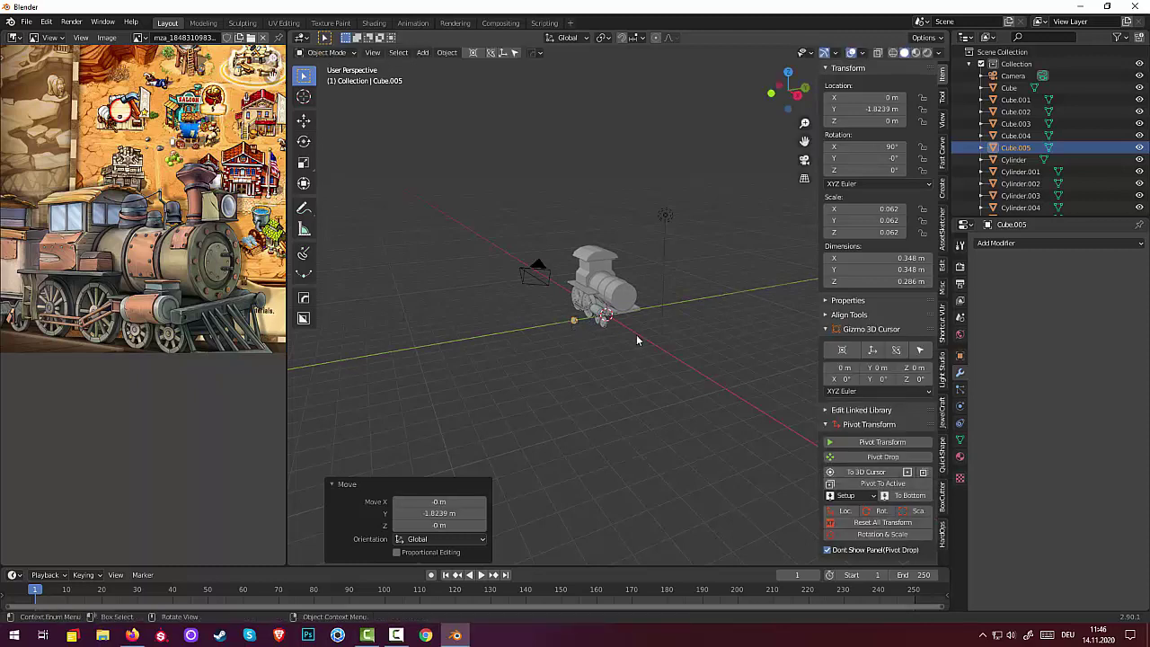
key("KP_3")
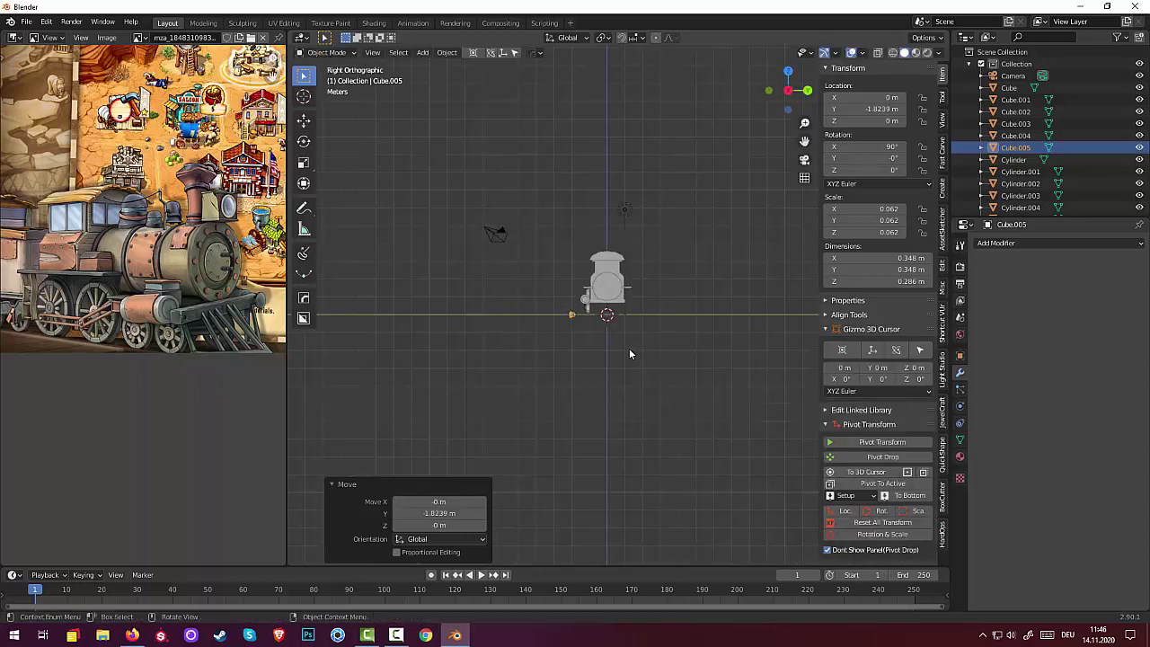
scroll(629, 351, "up", 3)
scroll(584, 355, "up", 2)
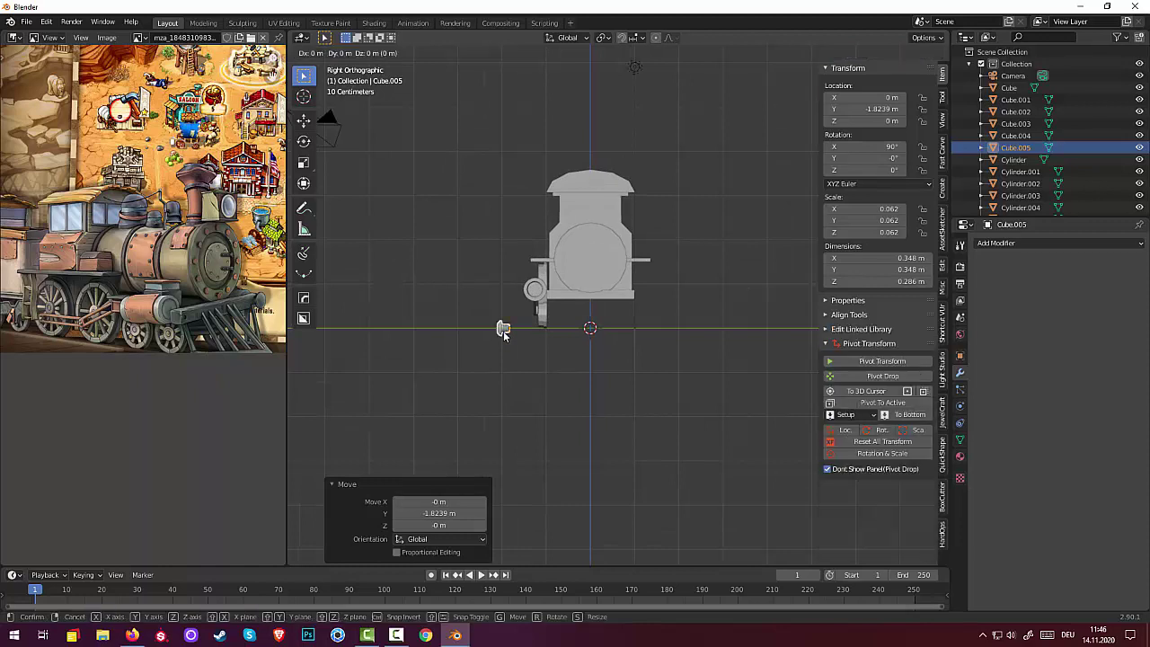
key("g")
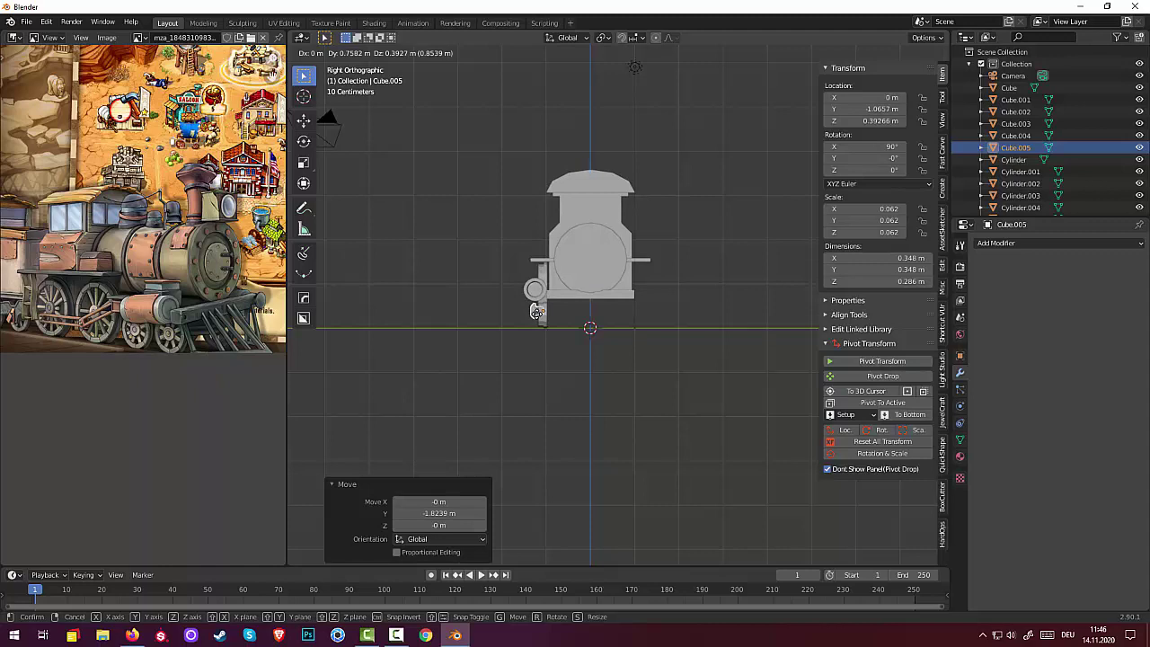
left_click(536, 312)
- Scale the bolt to about 0.828, shrink it further and place it on the driving-rod joint
key("s")
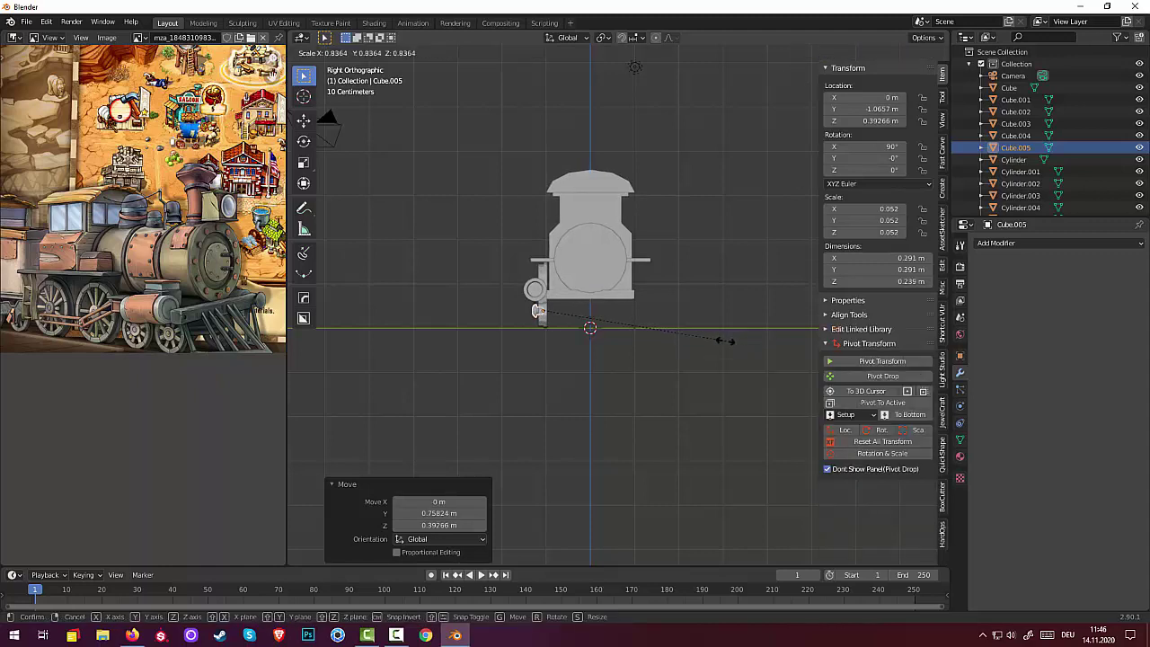
left_click(726, 341)
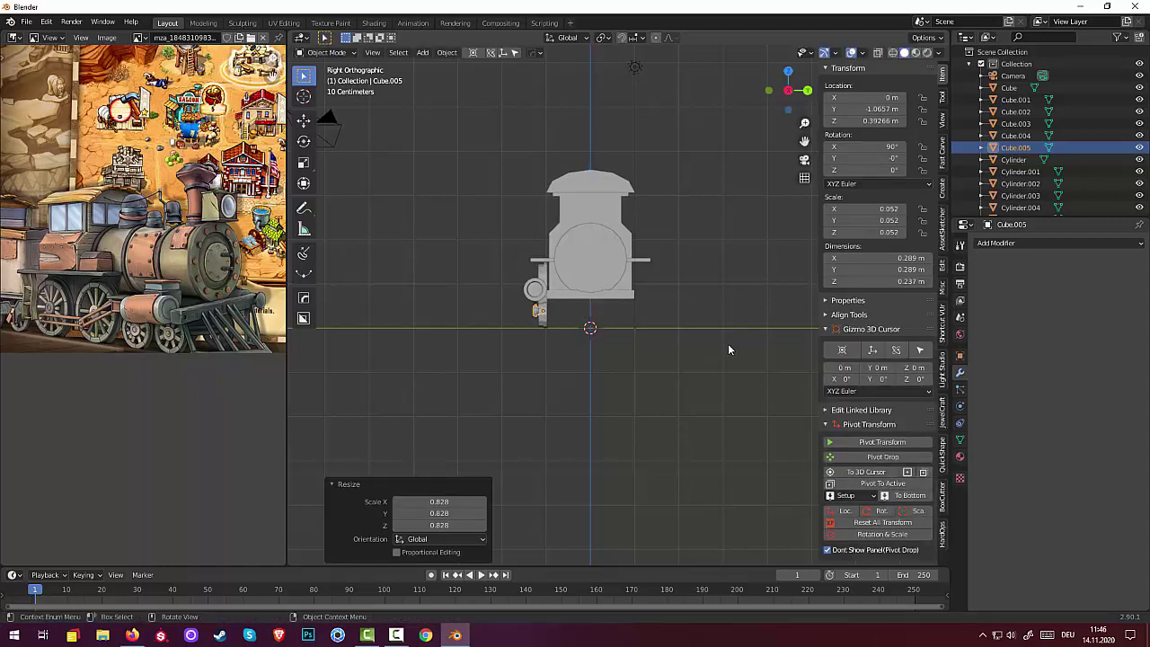
key("KP_1")
scroll(750, 346, "up", 4)
scroll(750, 345, "up", 1)
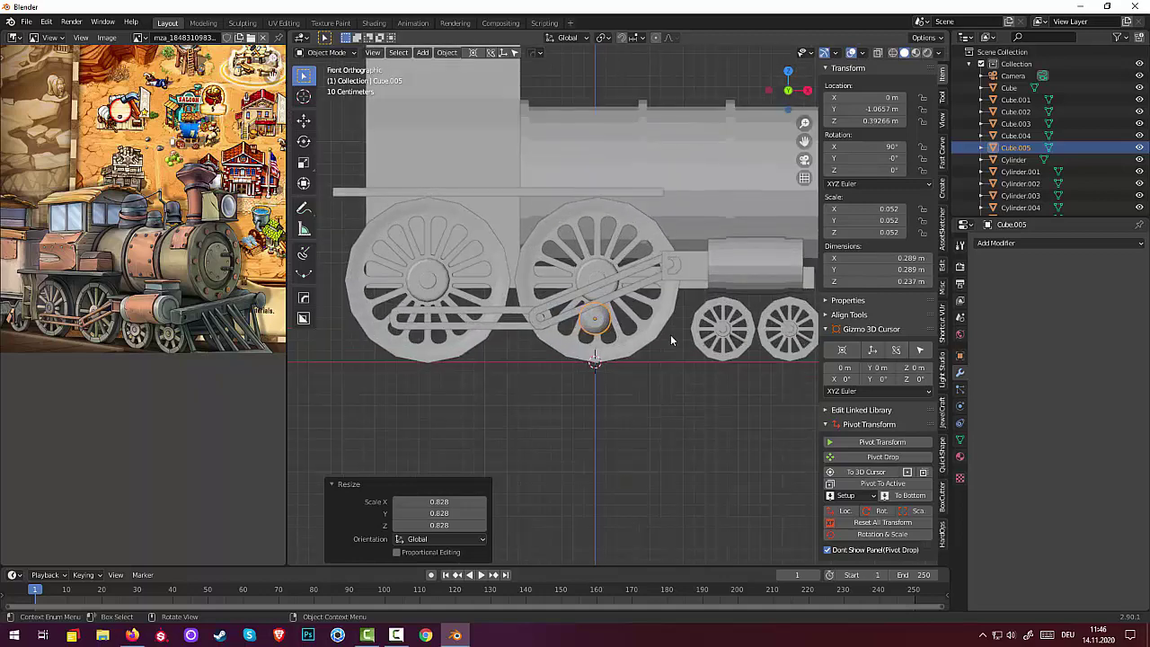
key("s")
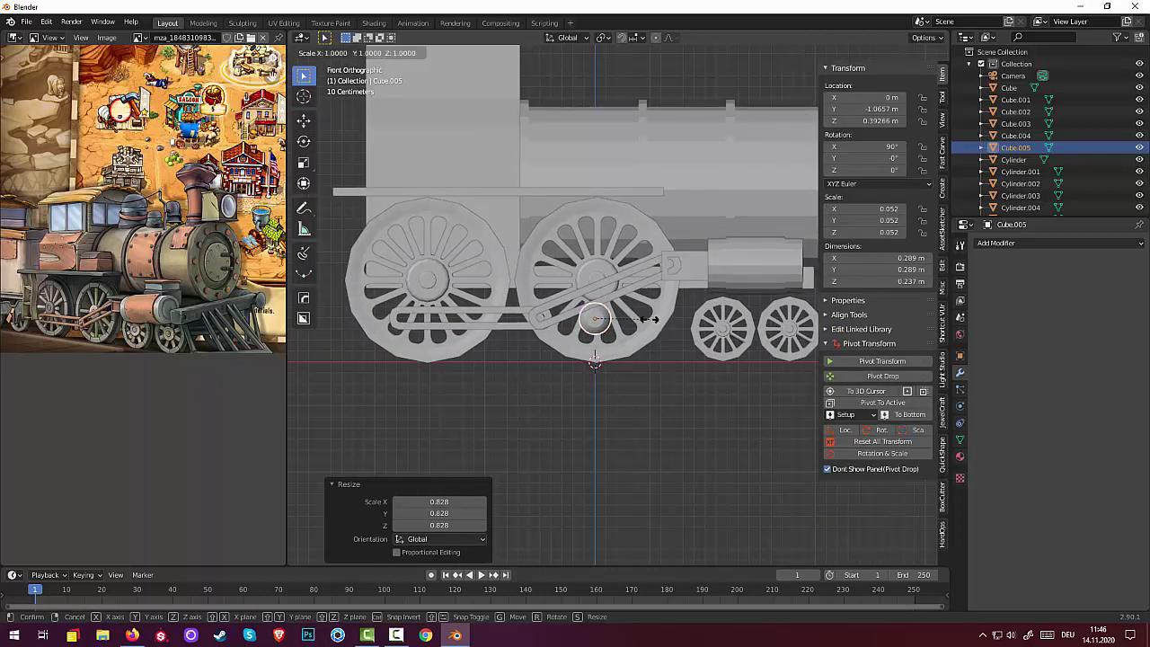
left_click(603, 336)
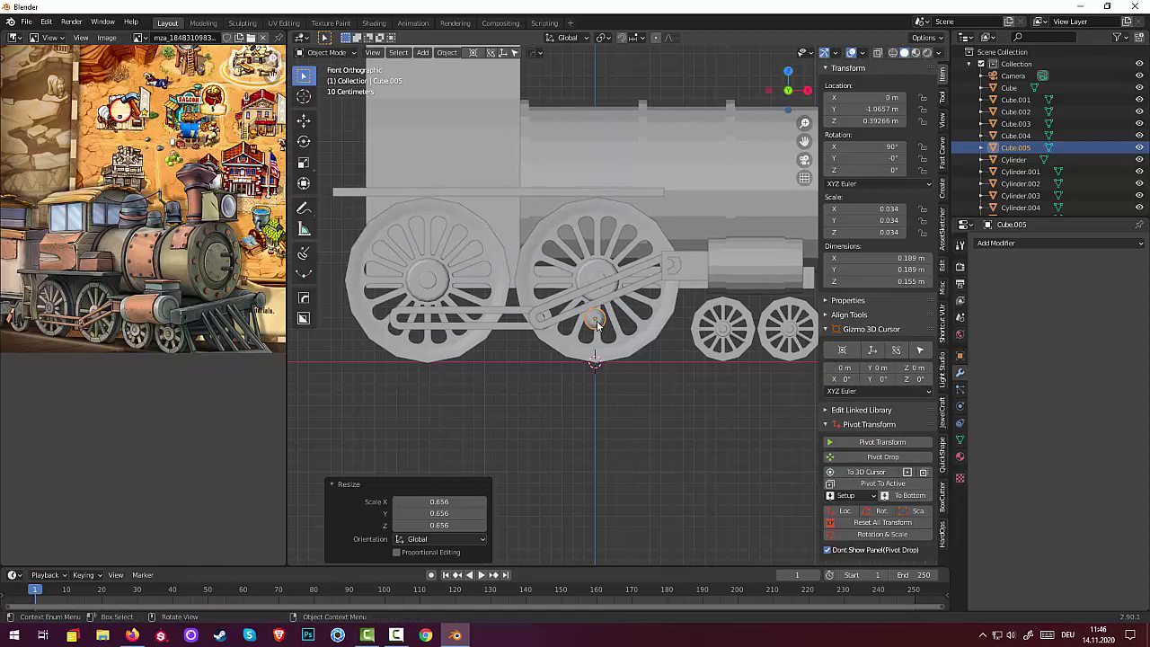
key("g")
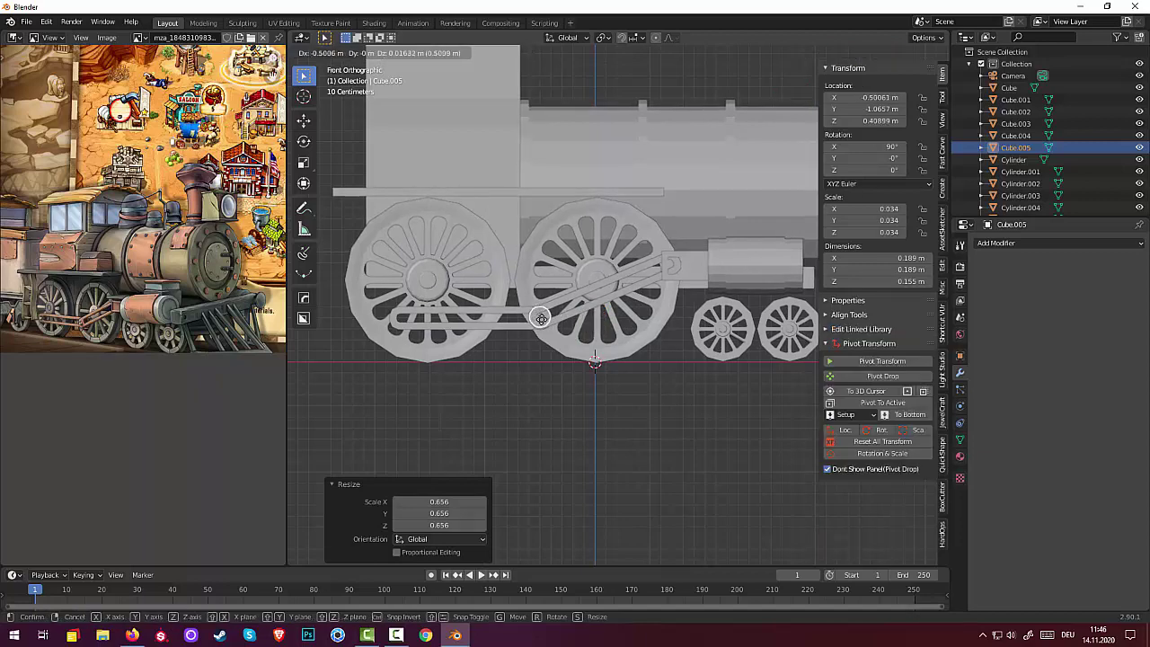
left_click(542, 319)
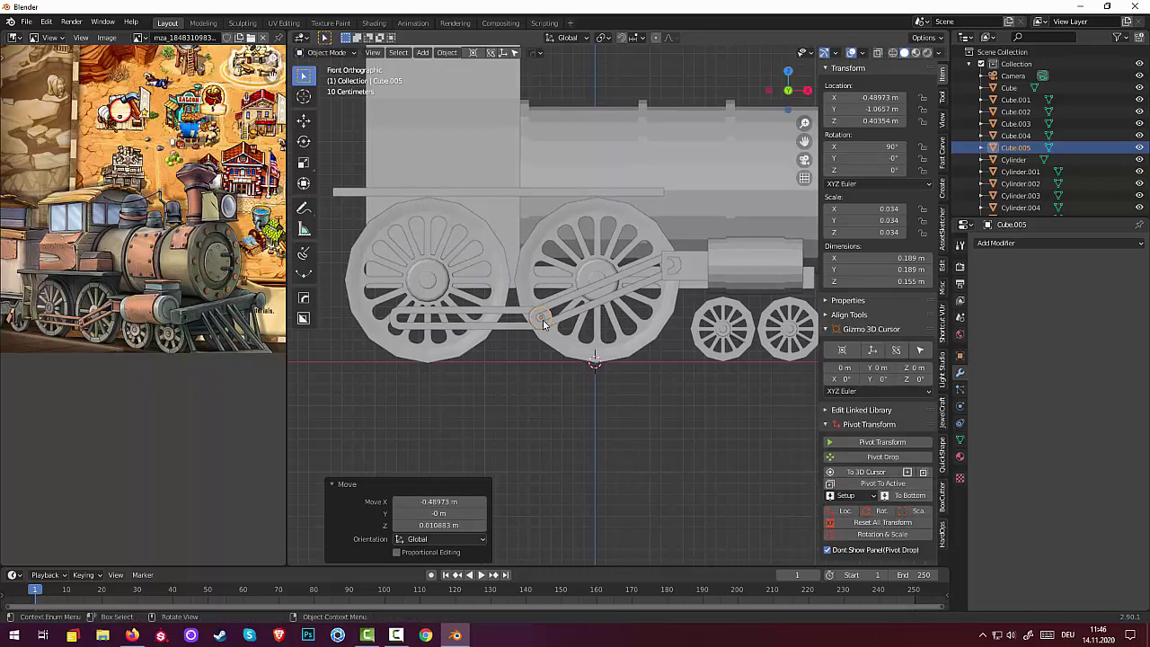
- Adjust the bolt's Y depth against the wheel and shrink it slightly more
scroll(554, 314, "up", 3)
mouse_move(554, 313)
middle_mouse_down()
mouse_move(485, 329)
mouse_move(468, 320)
middle_mouse_up()
key("g")
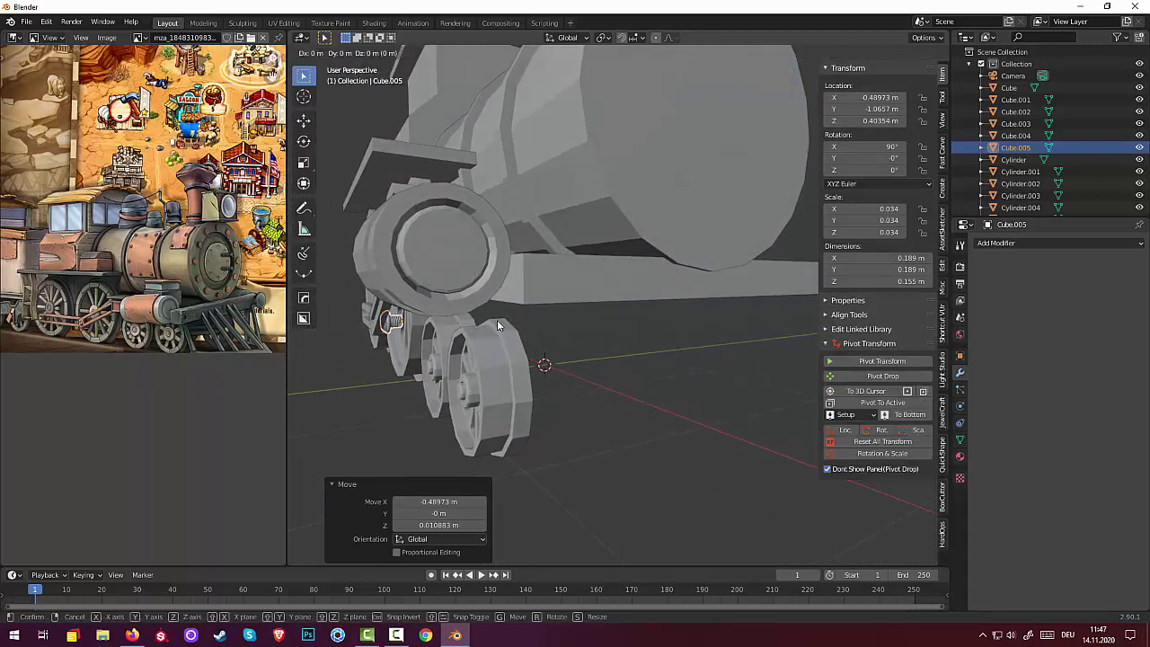
key("y")
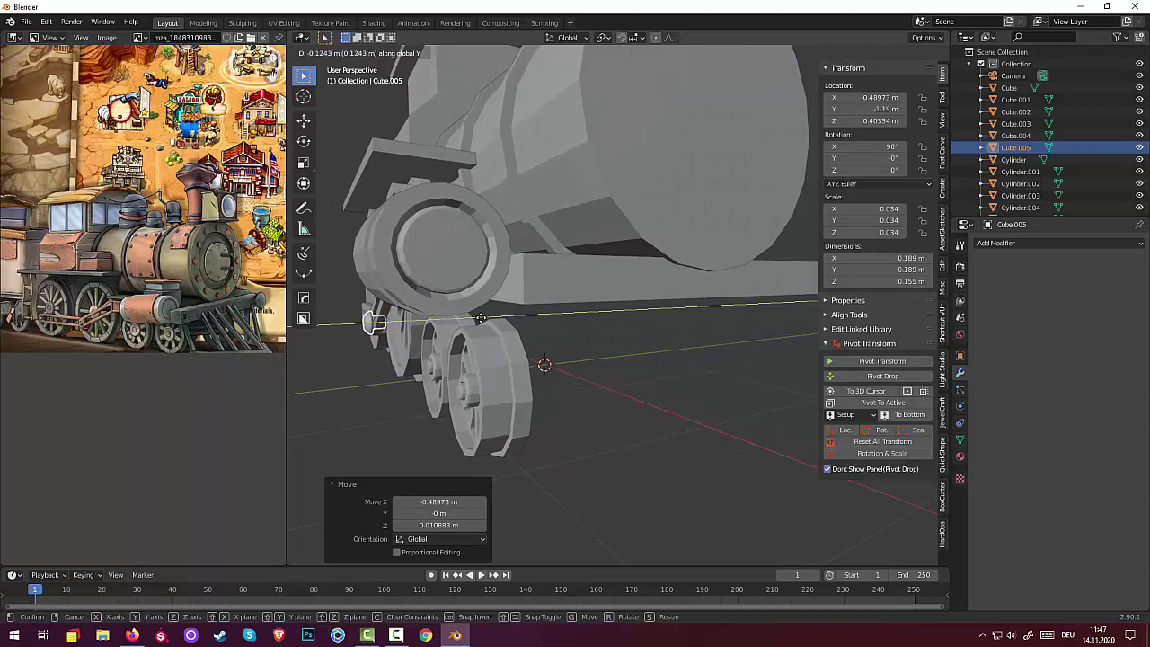
left_click(472, 308)
mouse_move(472, 308)
middle_mouse_down()
mouse_move(592, 315)
mouse_move(572, 305)
middle_mouse_up()
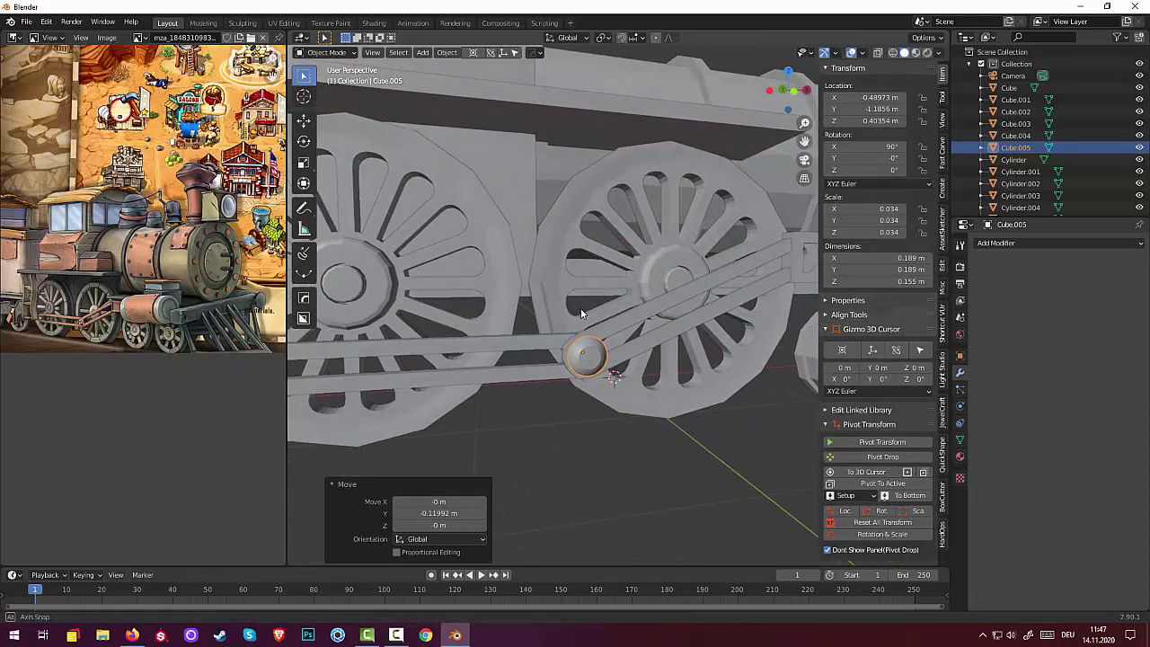
scroll(572, 305, "down", 5)
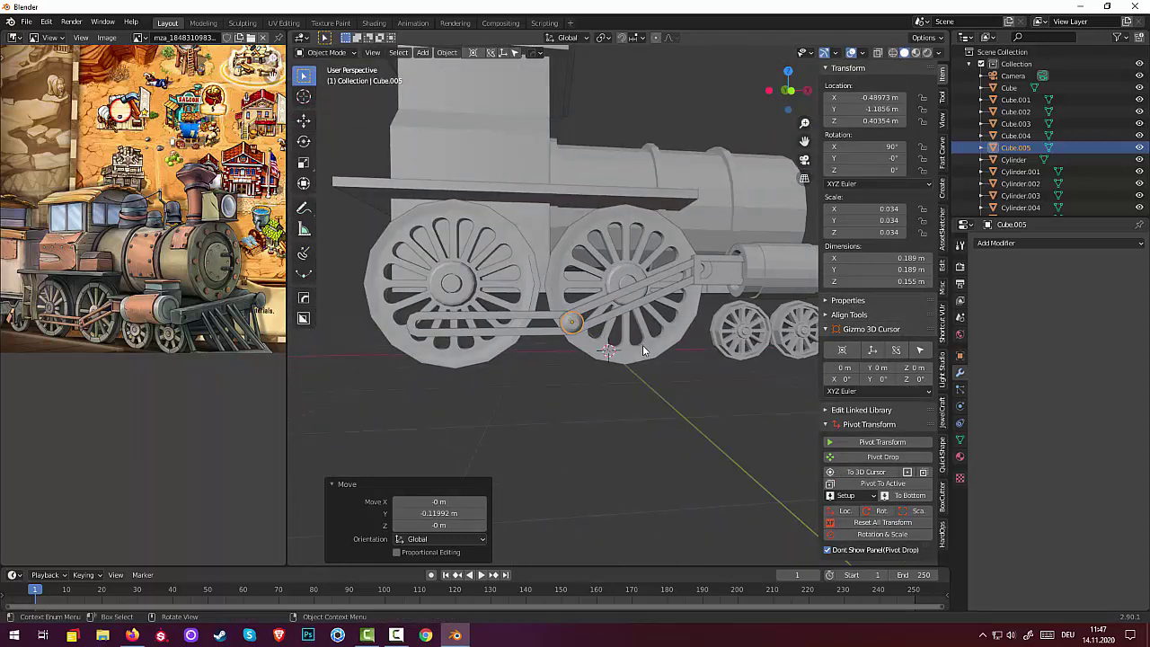
key("s")
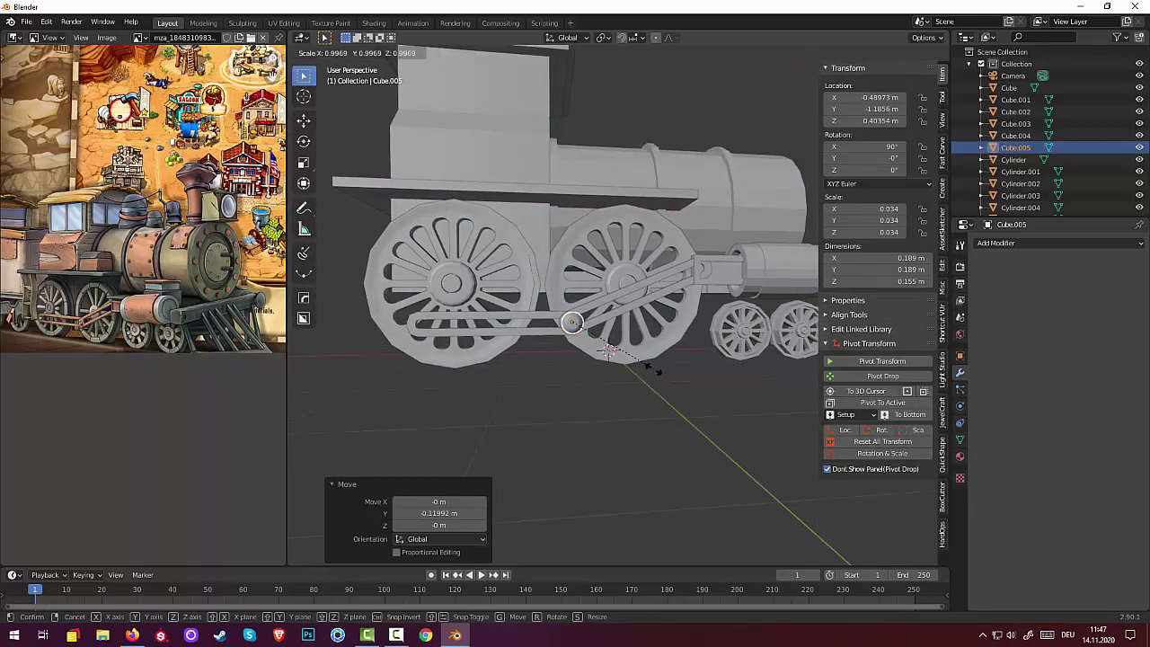
left_click(639, 372)
middle_click_drag(639, 372, 615, 367)
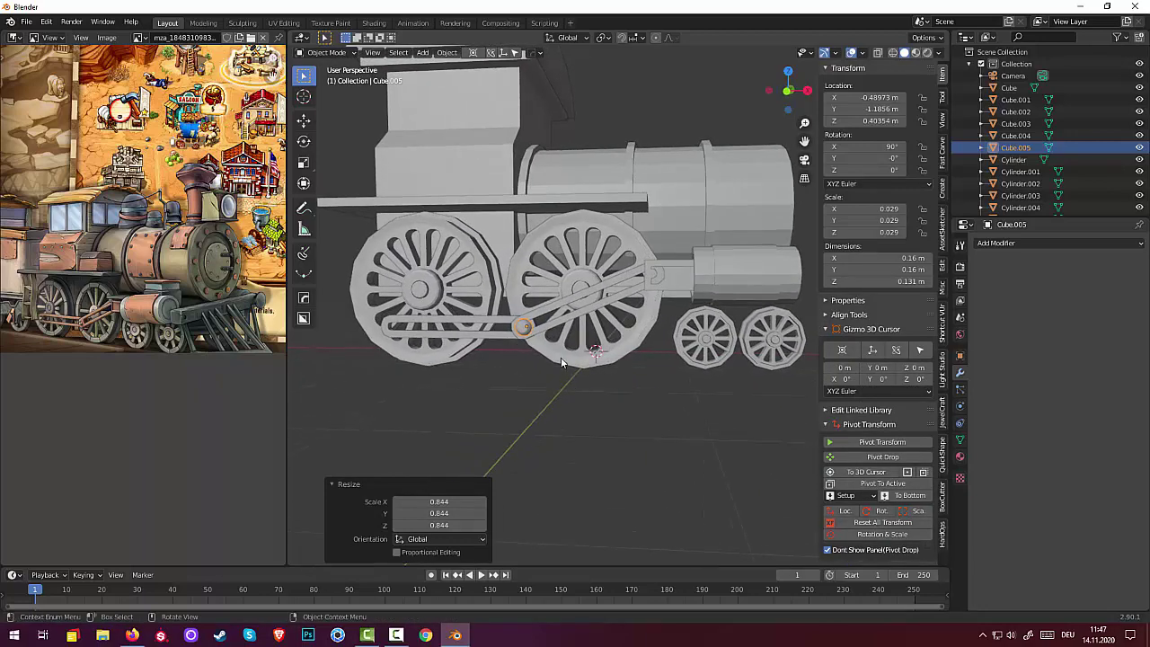
key("KP_1")
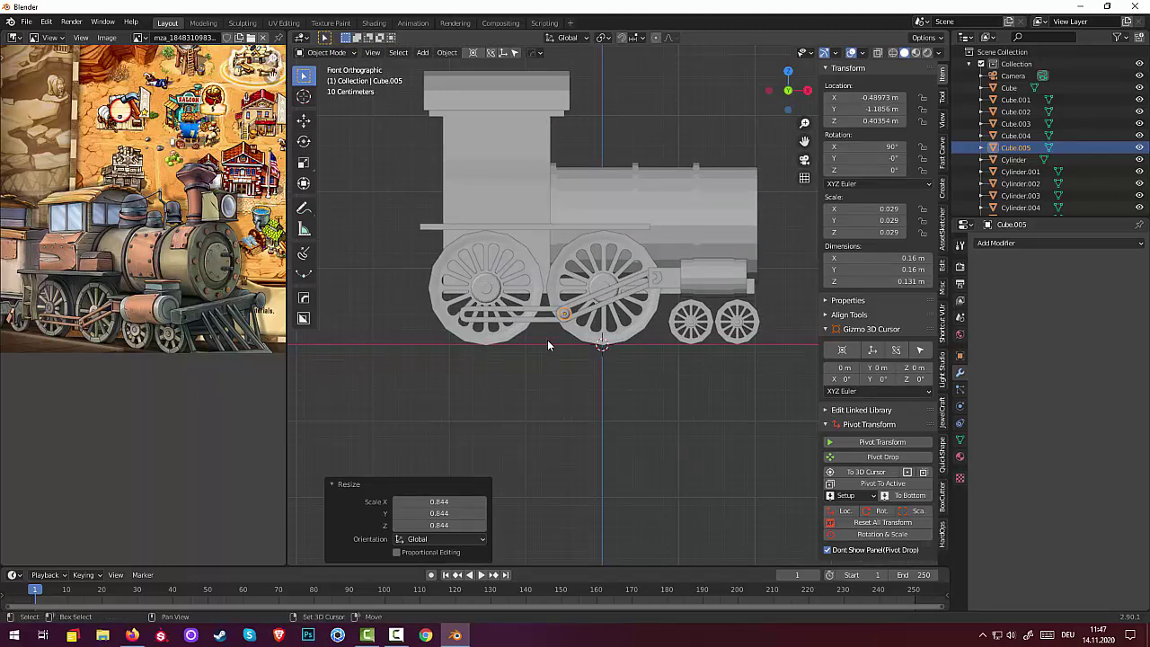
- Duplicate the dome bolt onto the rod joint near the front cylinder
key("shift+d")
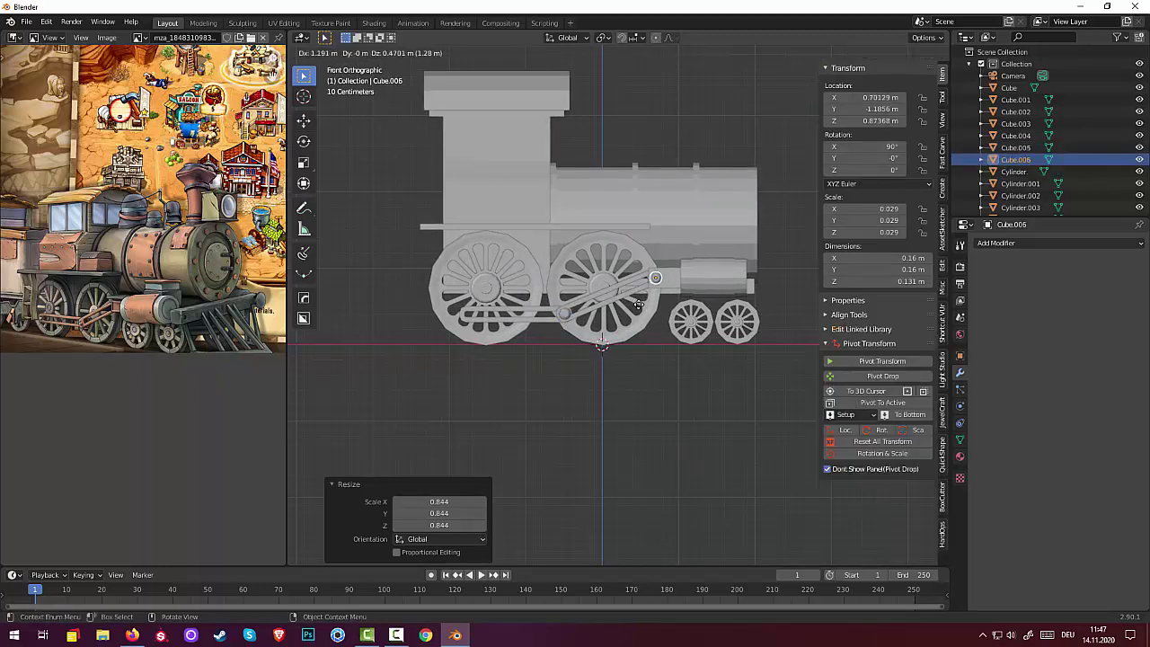
left_click(640, 306)
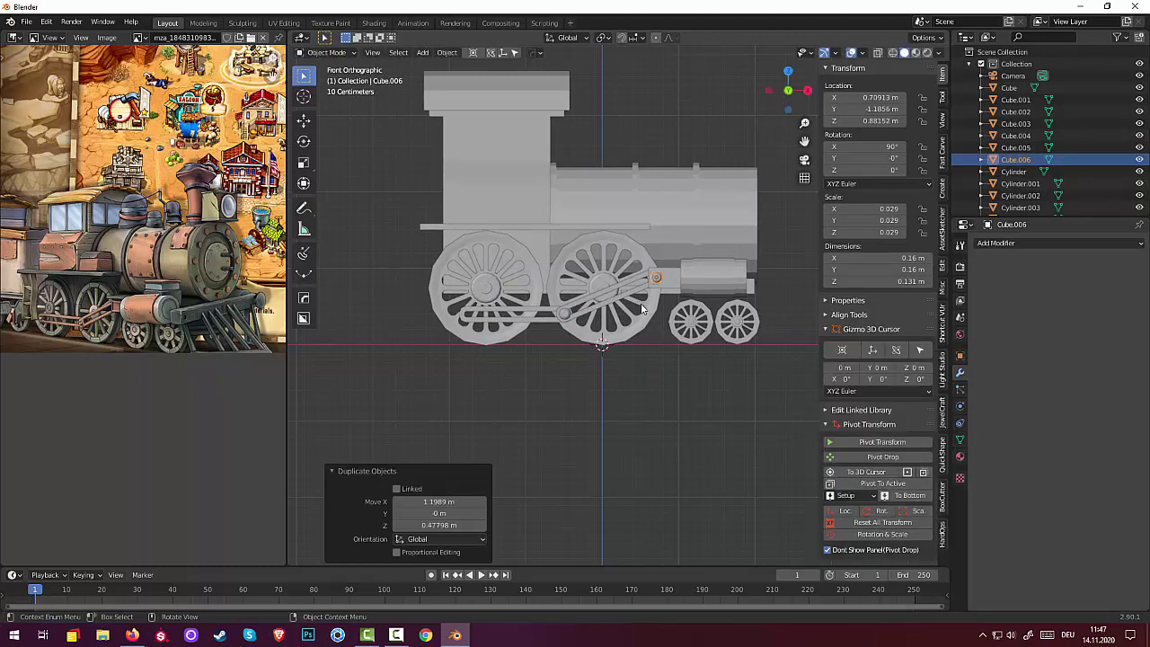
key("ctrl")
left_click(657, 275)
left_click(657, 278)
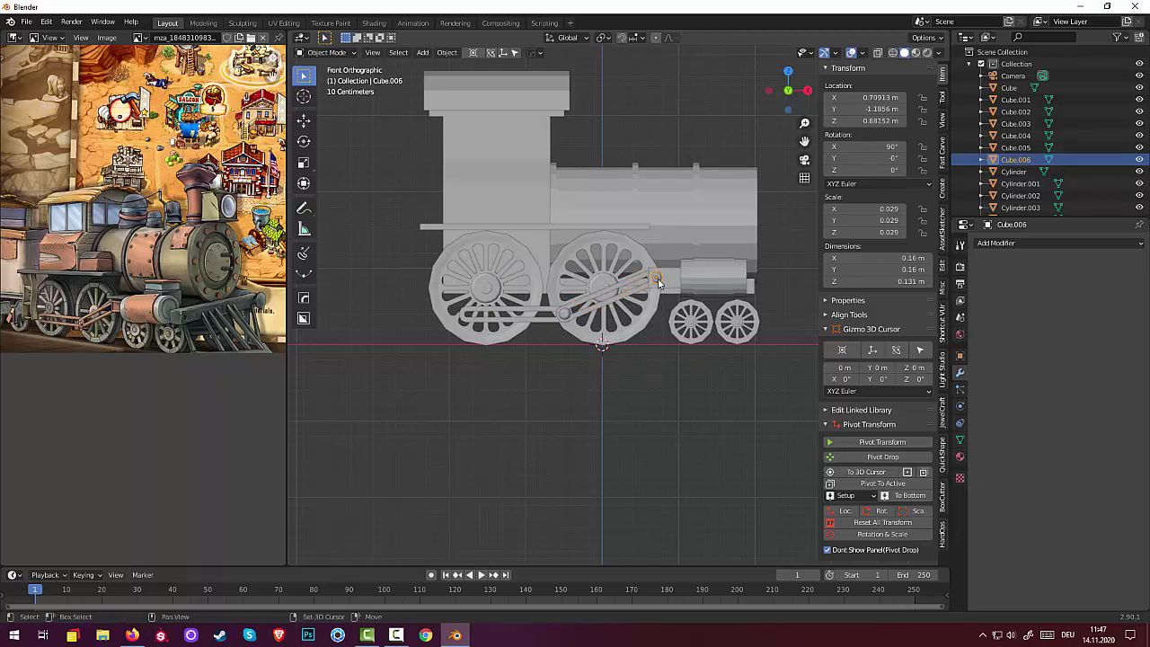
- Duplicate the bolt again onto the rear wheel's rod joint
key("shift+d")
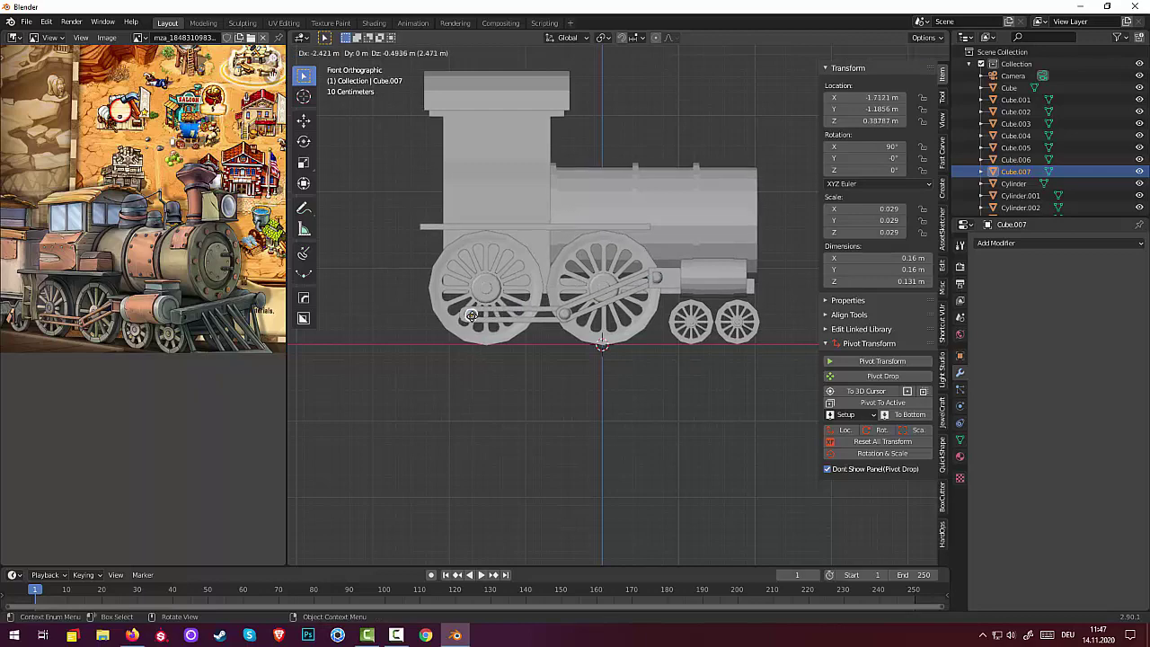
left_click(469, 315)
left_click(446, 401)
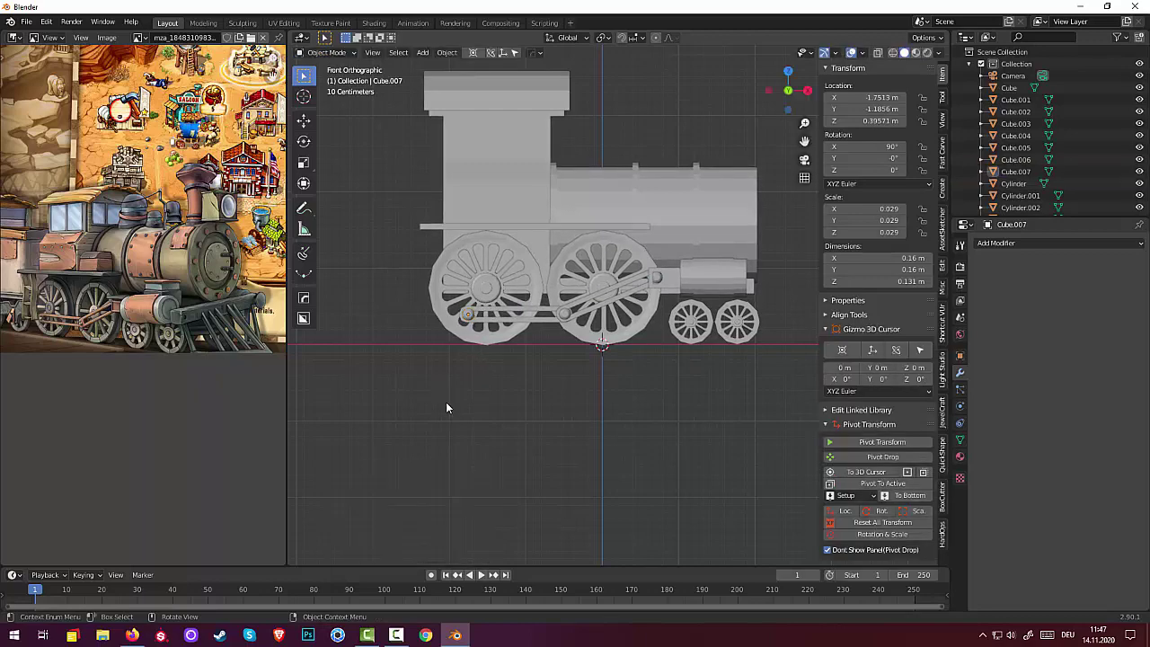
middle_click_drag(544, 408, 633, 423)
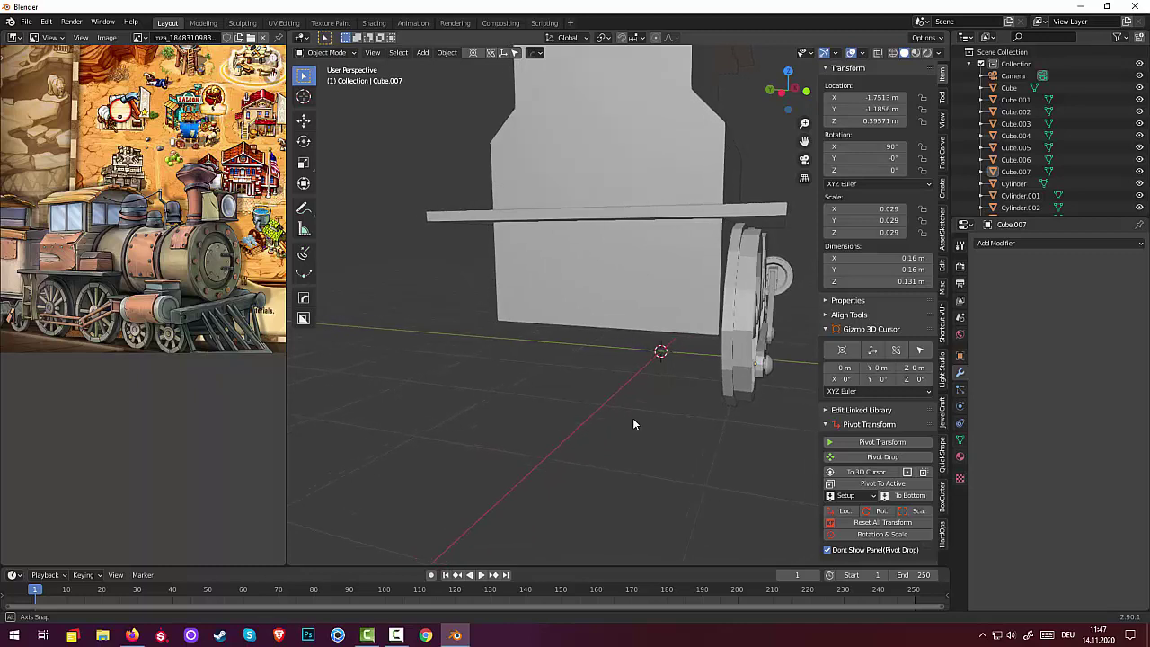
- Nudge the rear-wheel bolt Cube.007 slightly outward along the Y axis
left_click(767, 364)
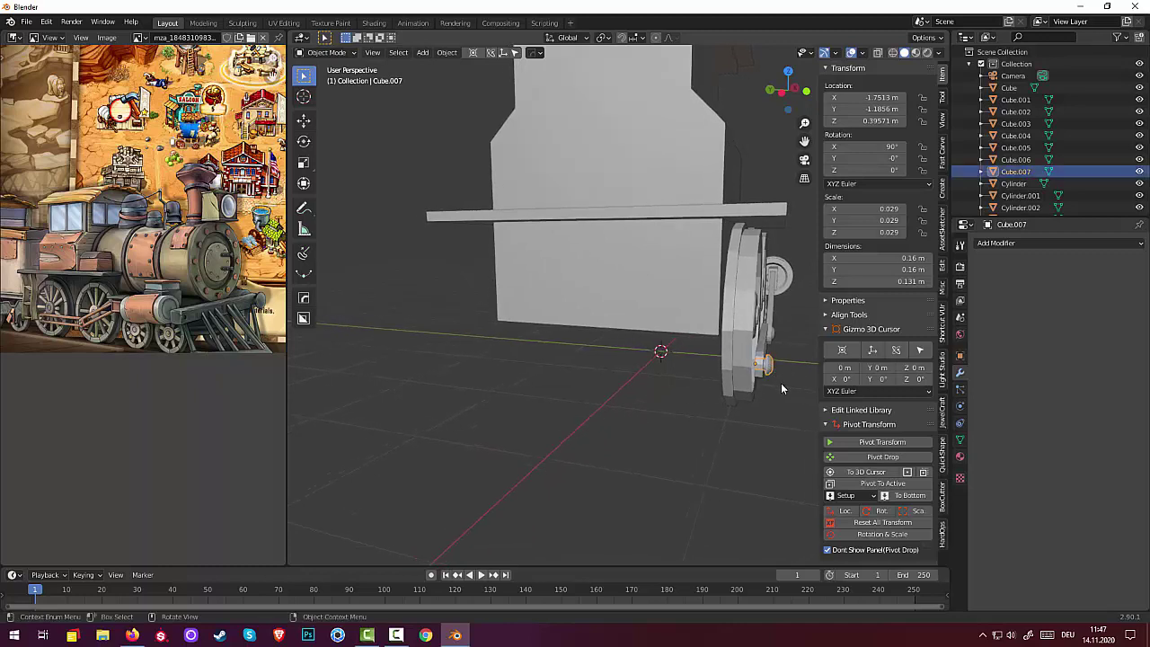
key("g")
key("y")
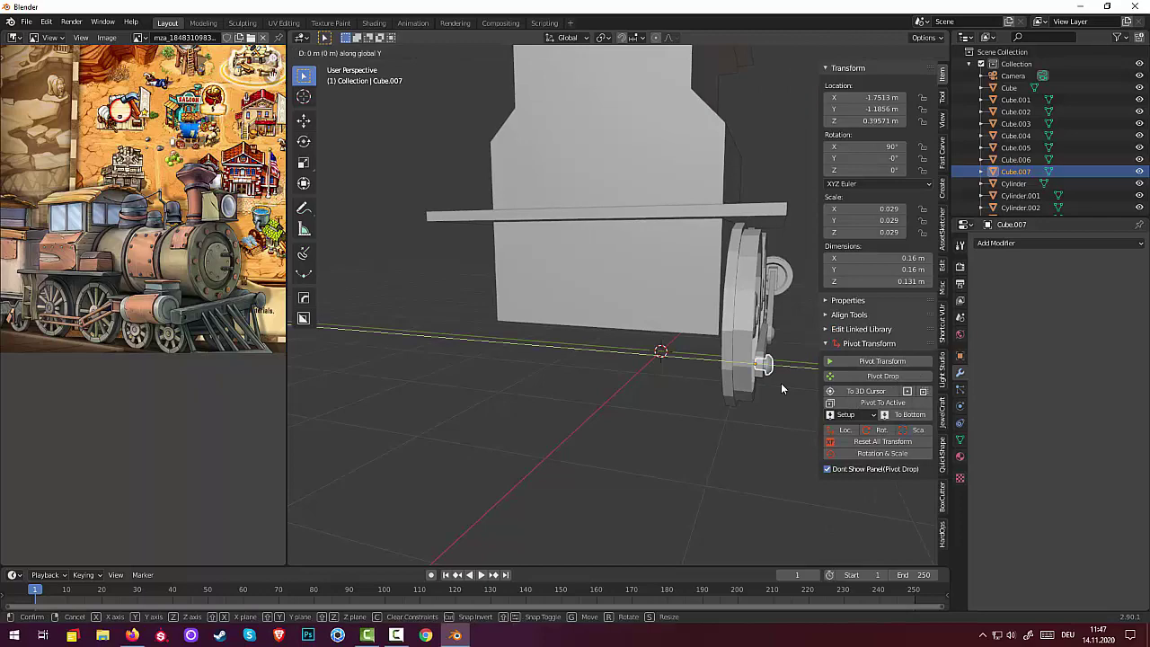
left_click(777, 384)
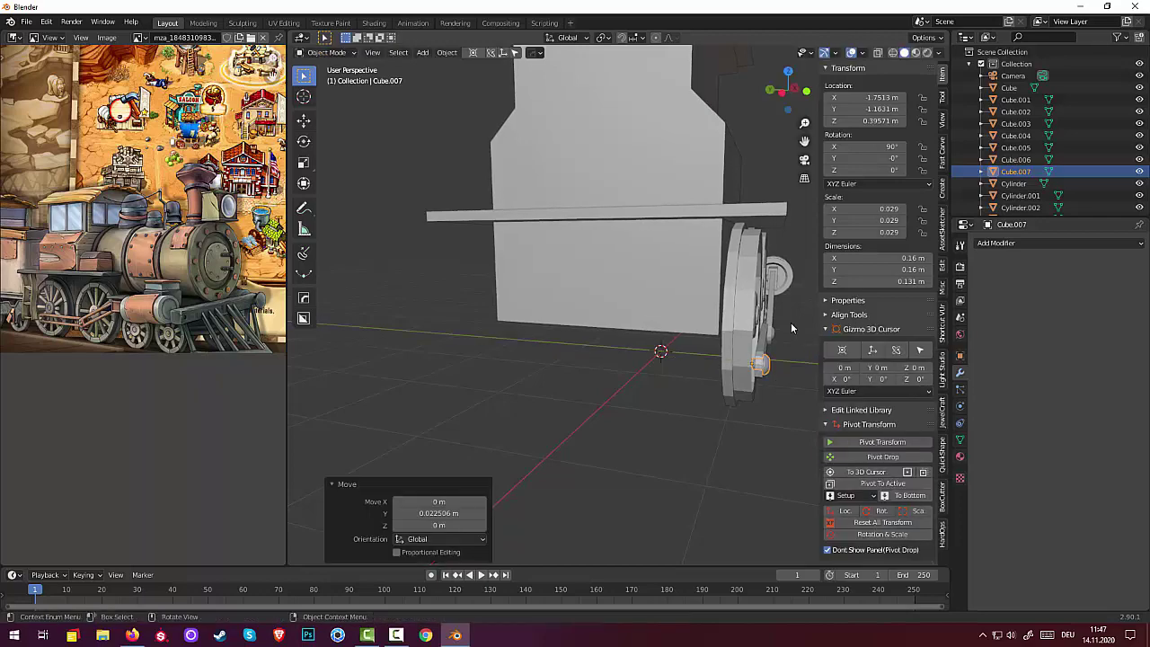
mouse_move(790, 323)
middle_mouse_down()
mouse_move(672, 289)
mouse_move(591, 348)
middle_mouse_up()
left_click(634, 302)
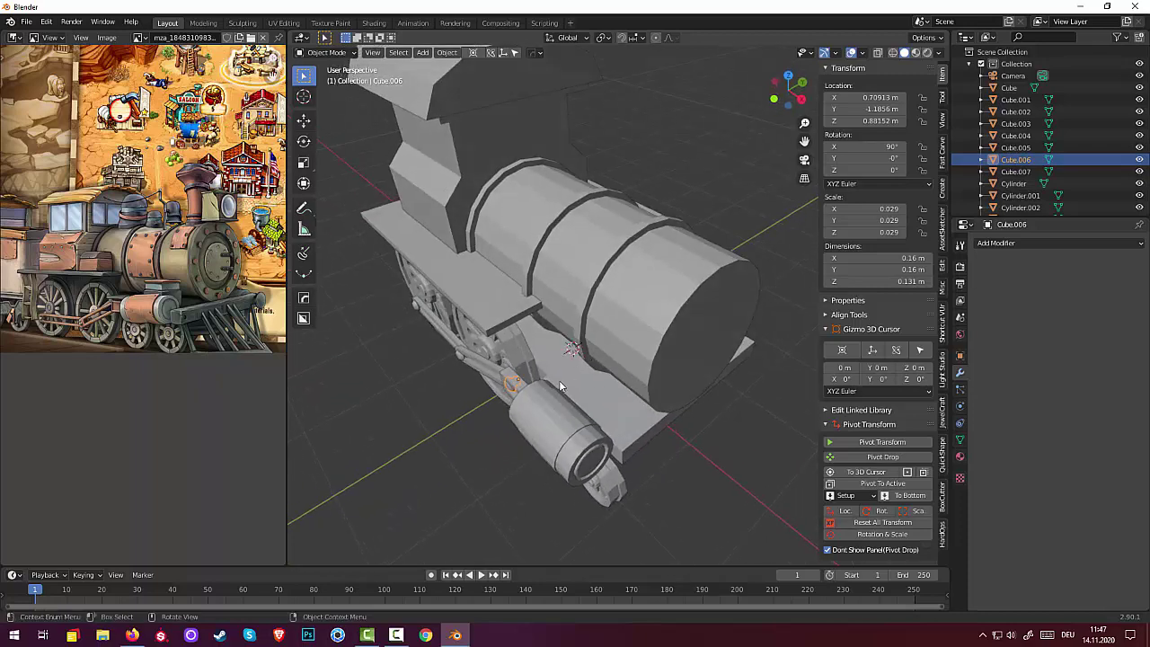
- Shift the front-cylinder bolt Cube.006 about 0.03 m along Y onto the rod's outer face
key("g")
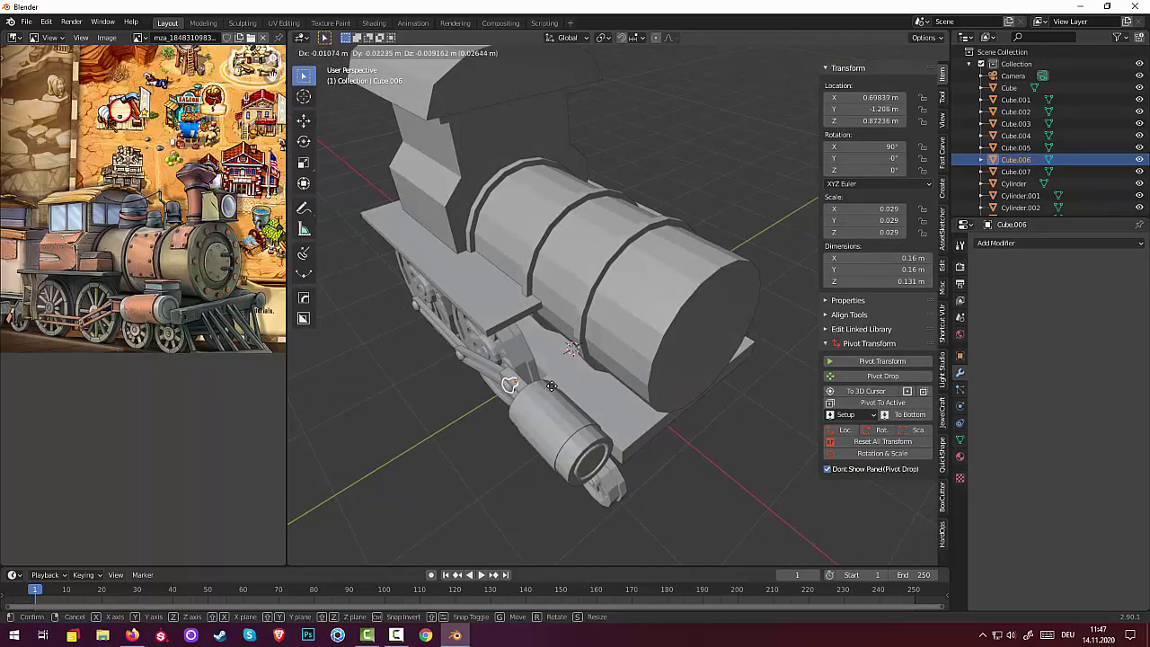
key("y")
left_click(551, 386)
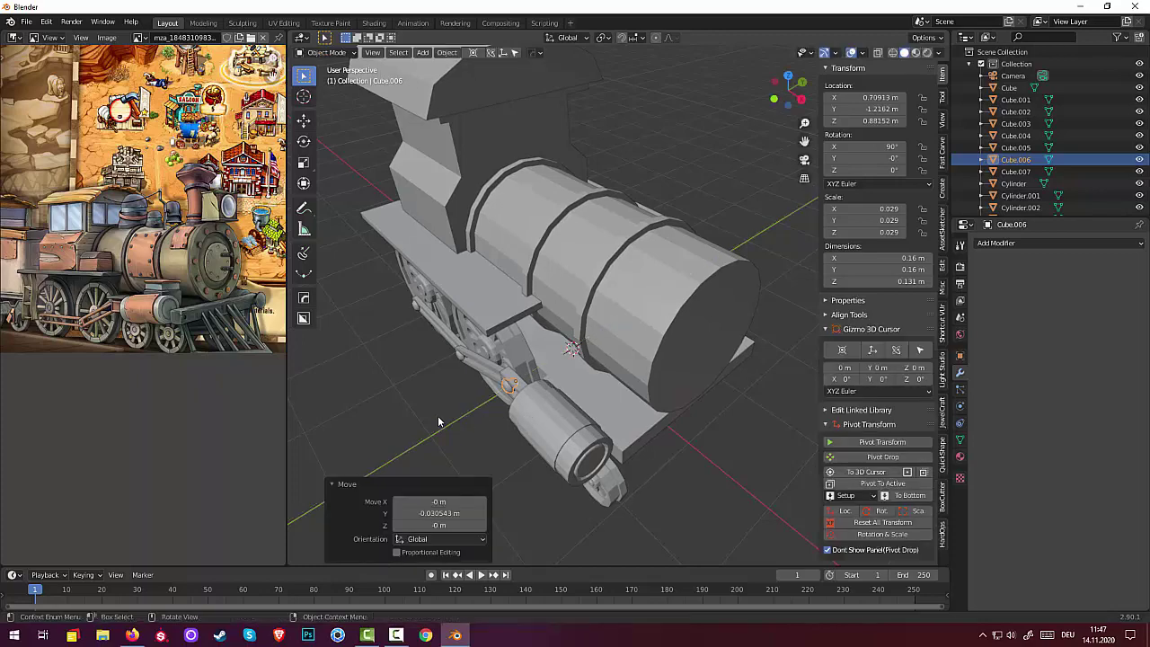
middle_click_drag(439, 421, 579, 336)
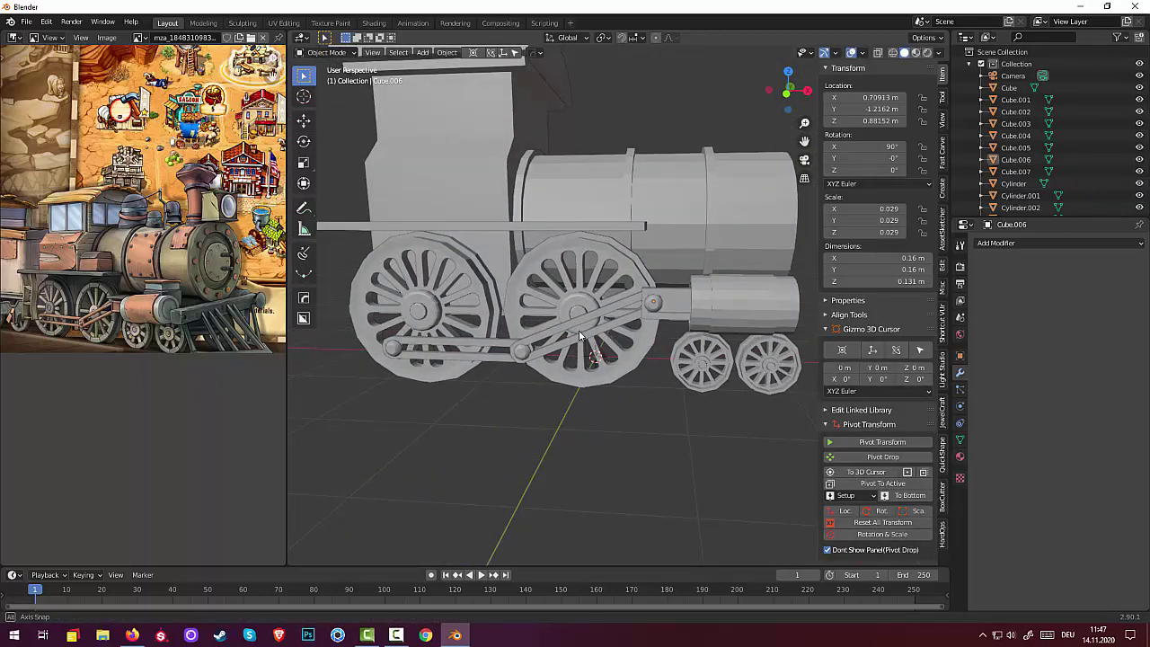
scroll(580, 342, "down", 4)
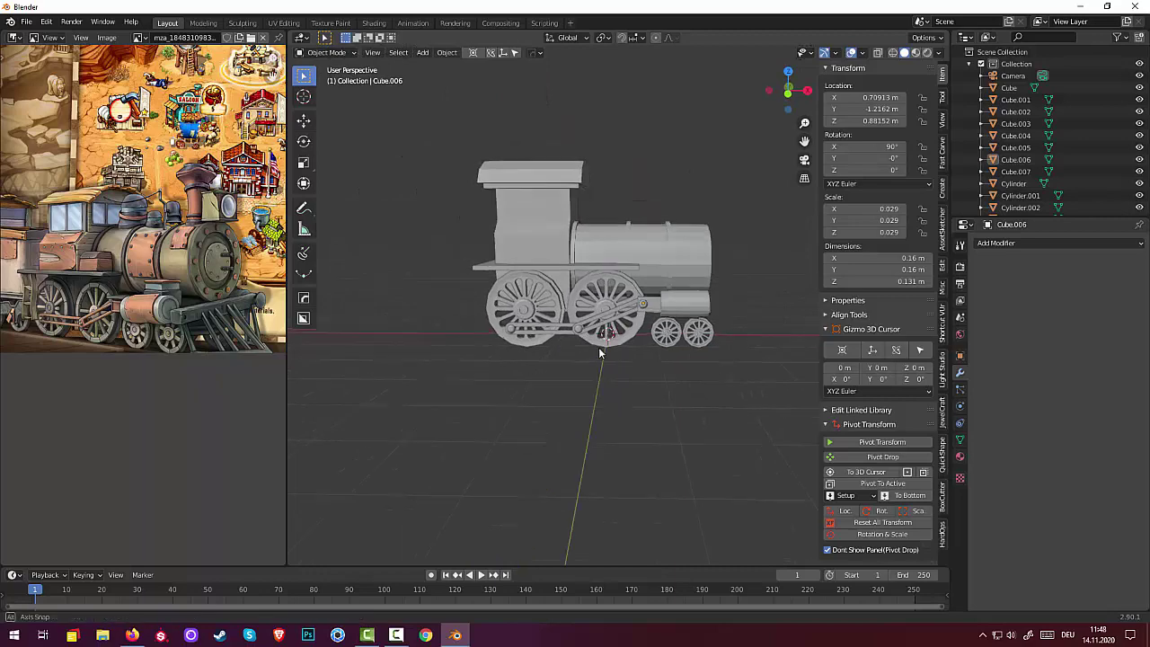
mouse_move(601, 352)
middle_mouse_down()
mouse_move(627, 351)
mouse_move(578, 357)
mouse_move(554, 377)
mouse_move(547, 358)
middle_mouse_up()
scroll(611, 342, "up", 2)
scroll(616, 341, "up", 3)
left_click(608, 348)
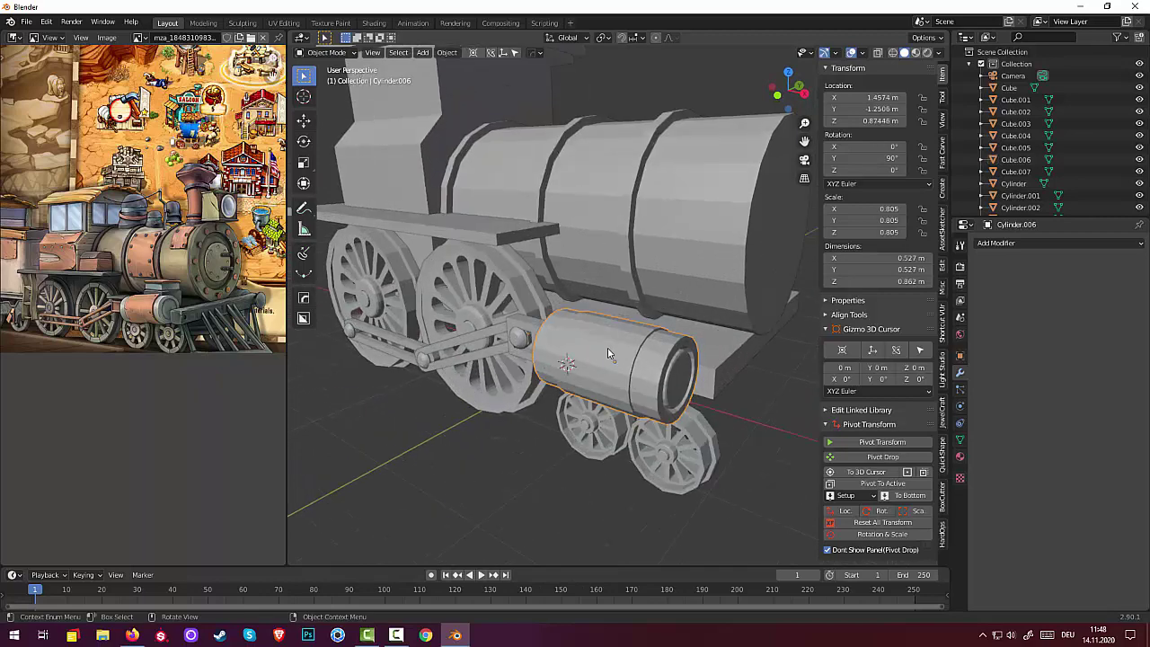
left_click(615, 386, "shift")
left_click(635, 378, "shift")
left_click(613, 372)
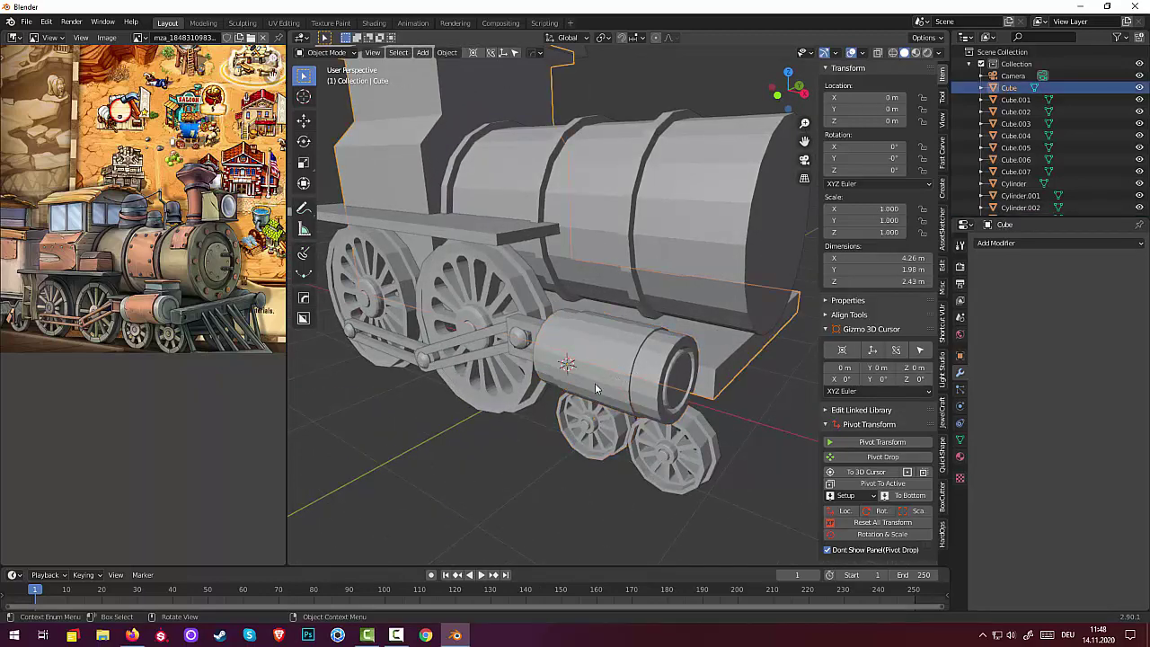
left_click(755, 439)
mouse_move(761, 442)
middle_mouse_down()
mouse_move(834, 458)
mouse_move(708, 437)
mouse_move(748, 448)
middle_mouse_up()
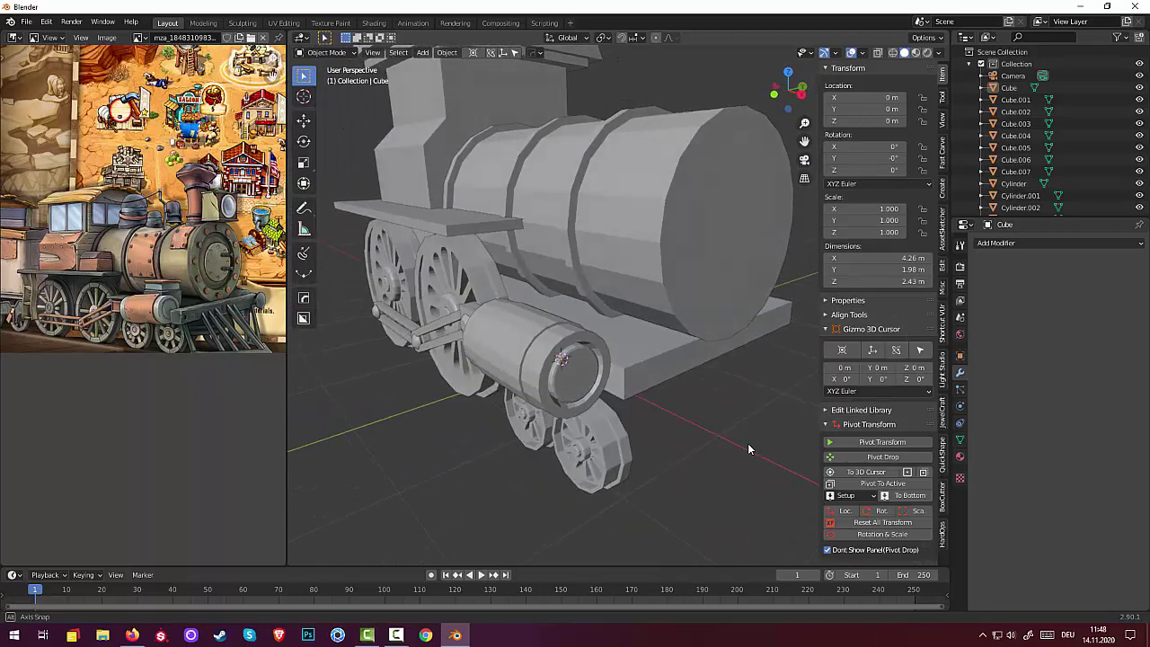
scroll(748, 443, "down", 3)
scroll(747, 443, "down", 2)
scroll(746, 443, "down", 2)
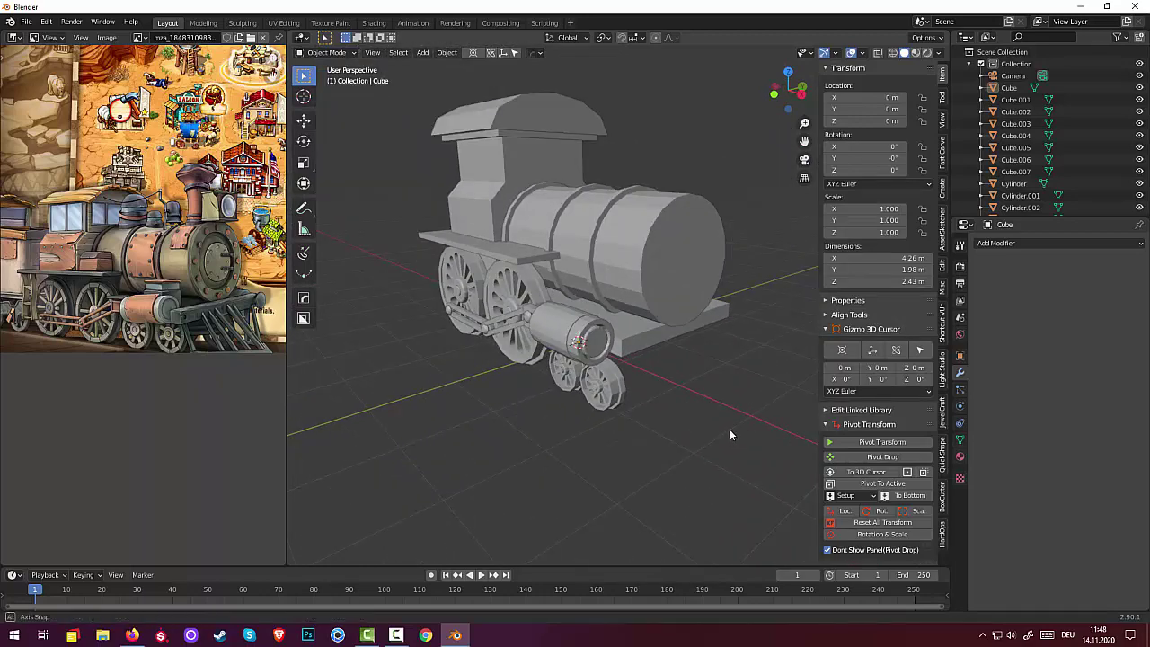
mouse_move(729, 429)
middle_mouse_down()
mouse_move(668, 419)
mouse_move(577, 441)
middle_mouse_up()
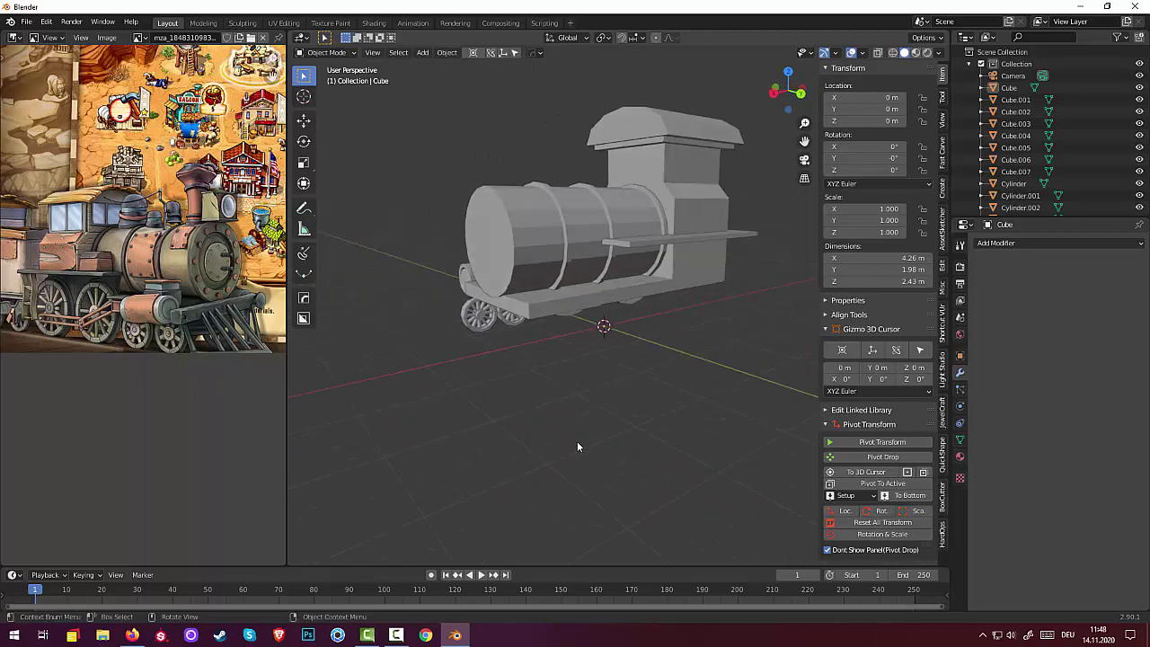
left_click(395, 636)
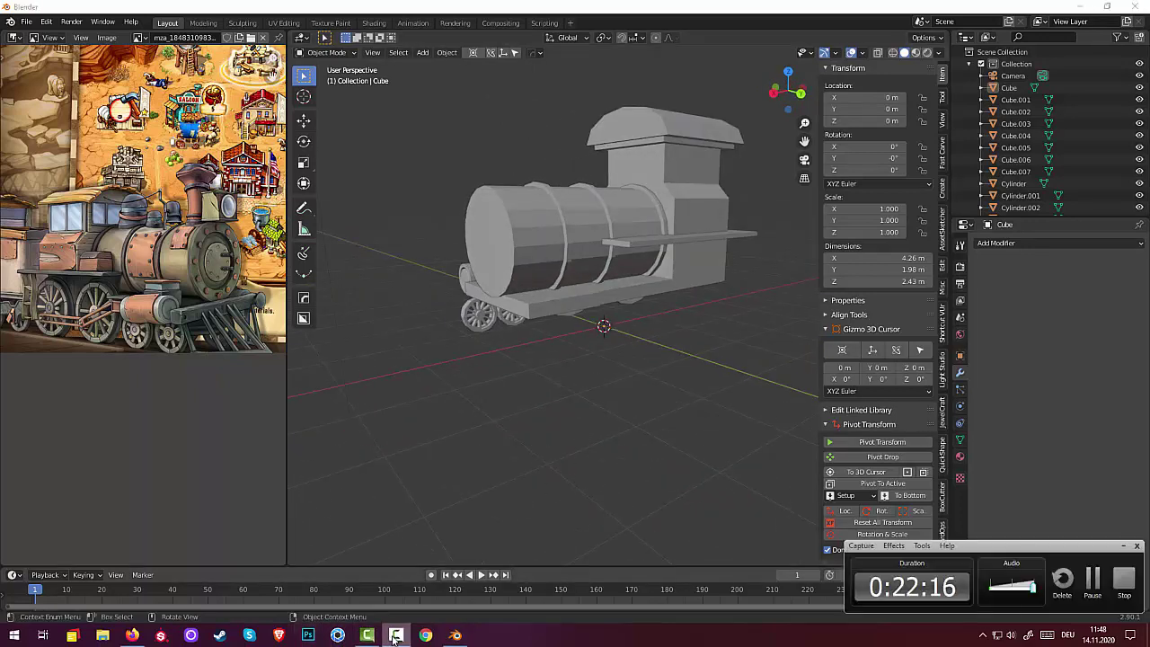
left_click(395, 637)
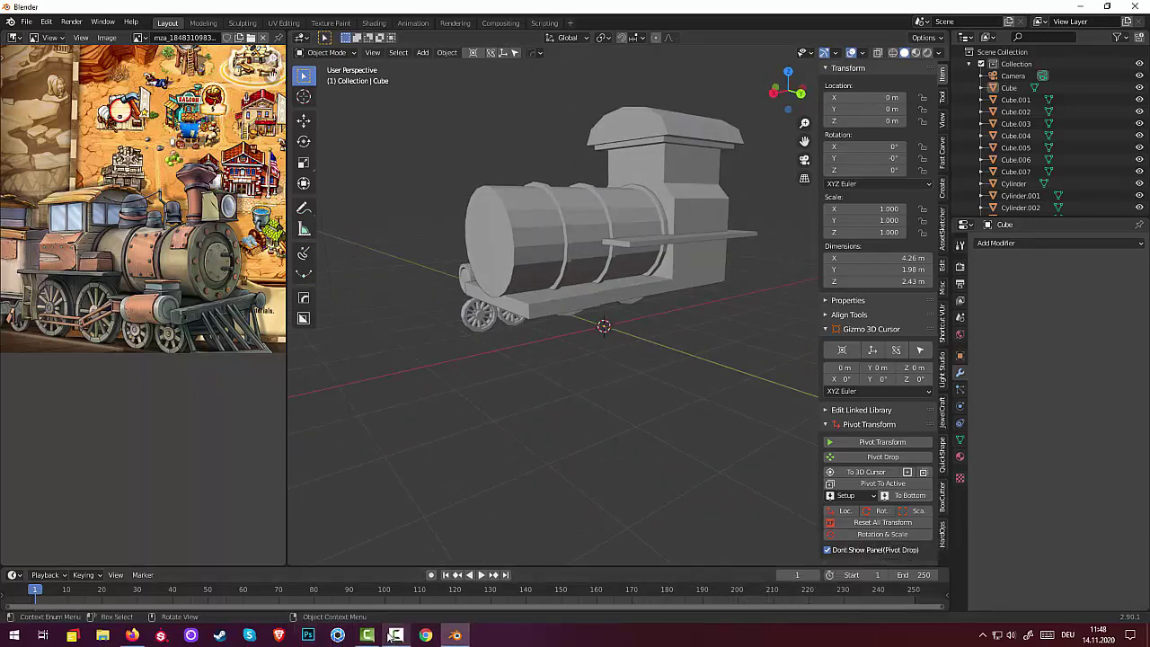
left_click(393, 636)
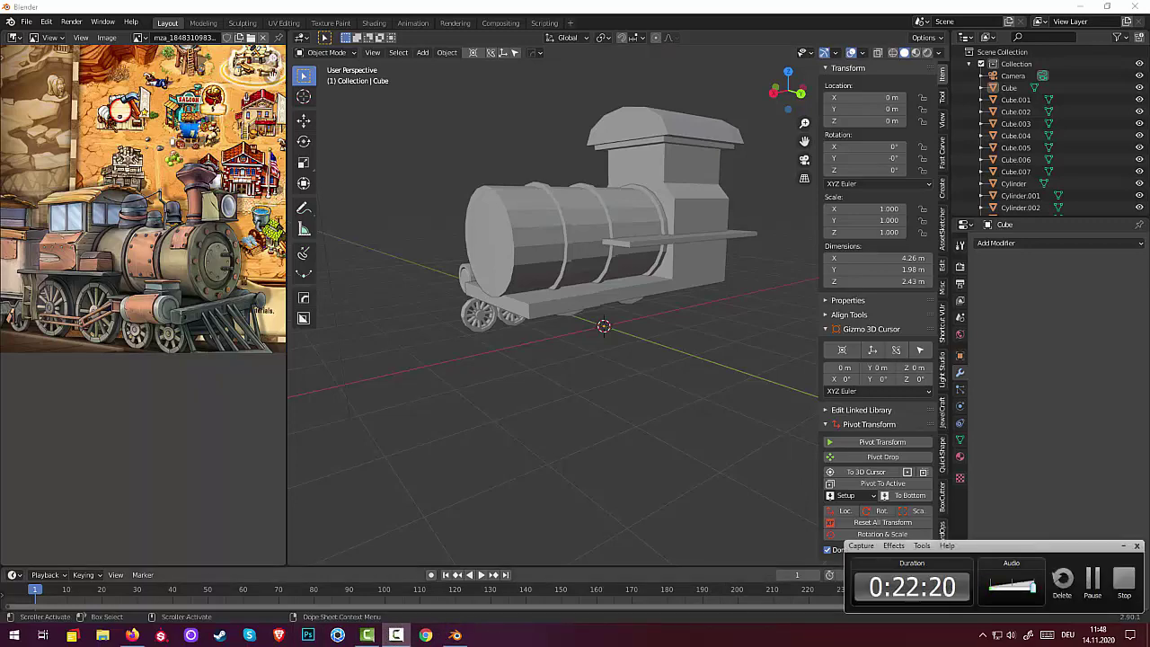